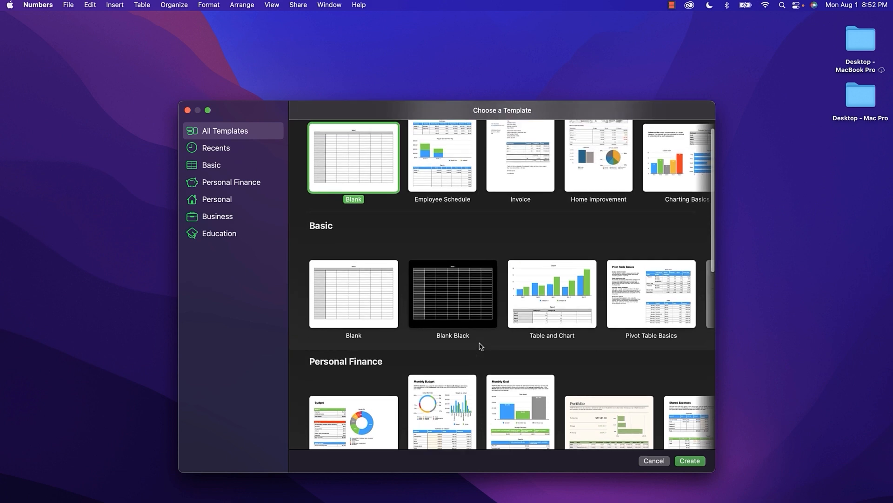
Create a new spreadsheet from the Blank template in the Basic set.
{"action": "left_click", "coordinate": [367, 328]}
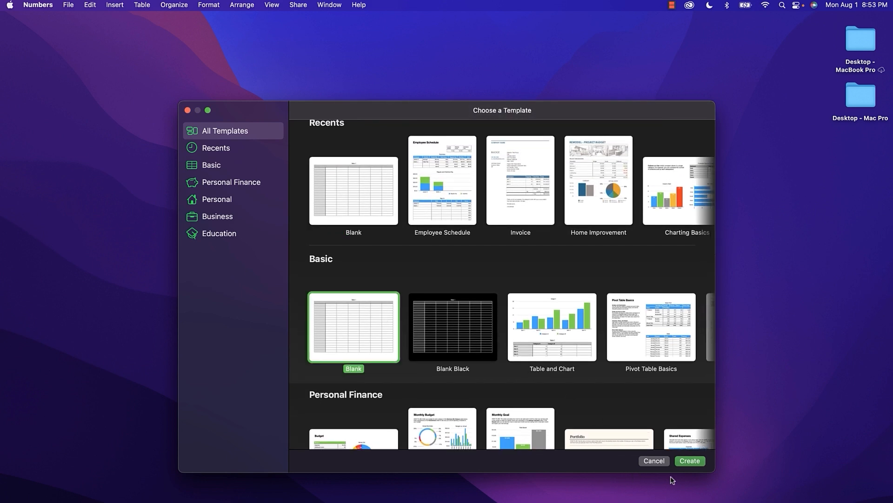
{"action": "left_click", "coordinate": [690, 462]}
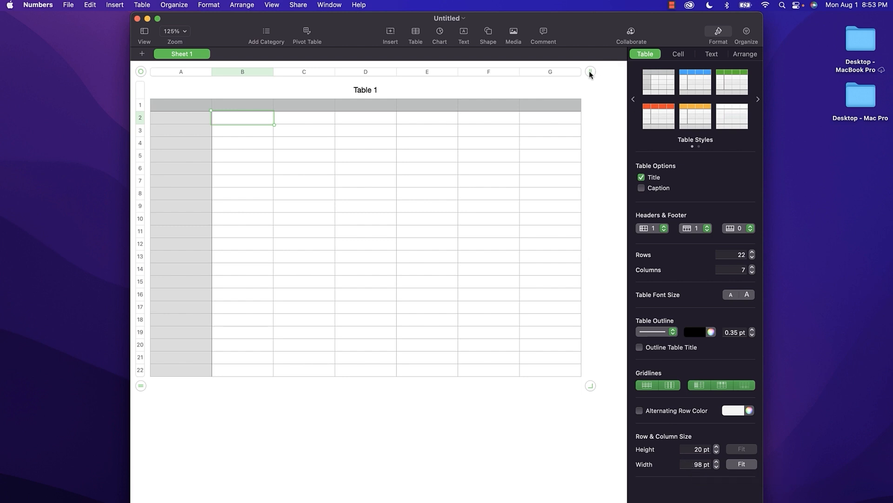
Grow Table 1 to 8 columns and 24 rows, adding column H and a bottom row.
{"action": "mouse_move", "coordinate": [590, 72]}
{"action": "left_mouse_down"}
{"action": "mouse_move", "coordinate": [599, 74]}
{"action": "mouse_move", "coordinate": [577, 73]}
{"action": "mouse_move", "coordinate": [612, 74]}
{"action": "mouse_move", "coordinate": [530, 74]}
{"action": "mouse_move", "coordinate": [586, 77]}
{"action": "left_mouse_up"}
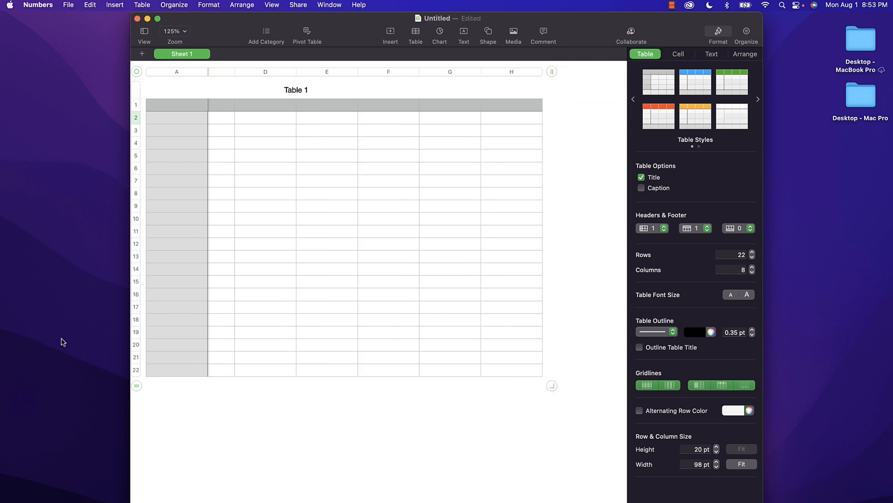
{"action": "left_click_drag", "start_coordinate": [137, 386], "coordinate": [135, 419]}
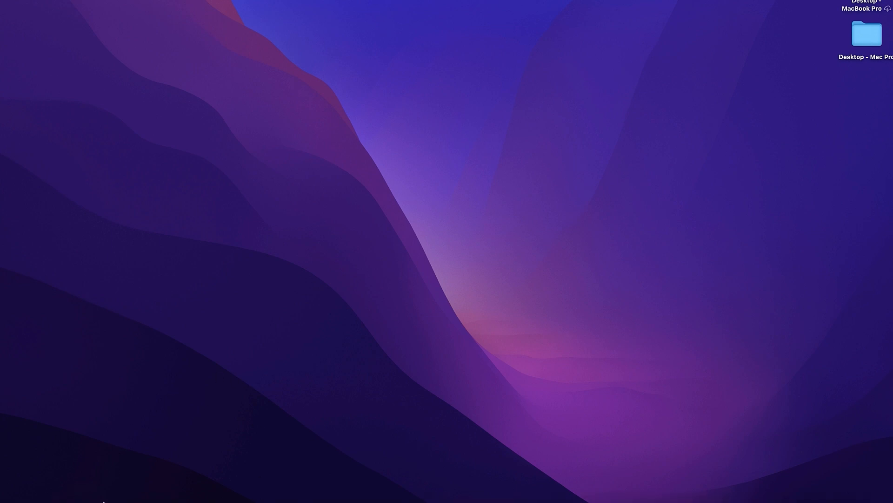
Launch Numbers from Launchpad.
{"action": "mouse_move", "coordinate": [105, 493]}
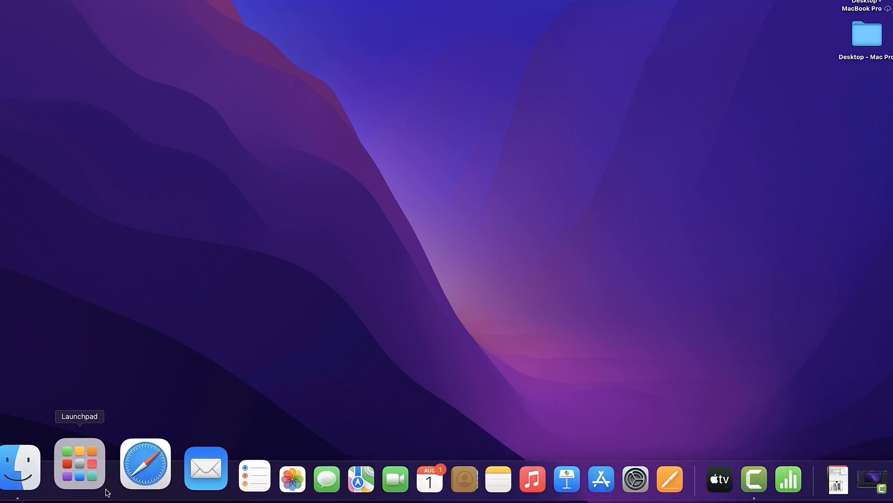
{"action": "left_click", "coordinate": [94, 468]}
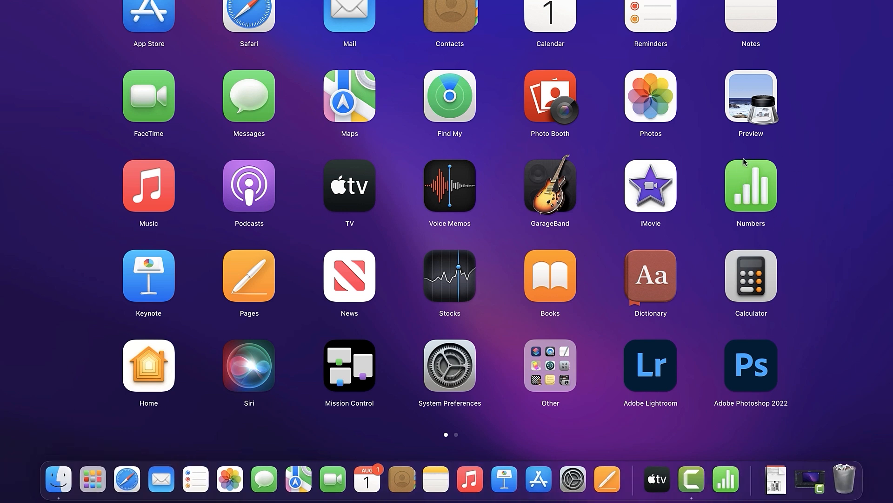
{"action": "left_click", "coordinate": [760, 192]}
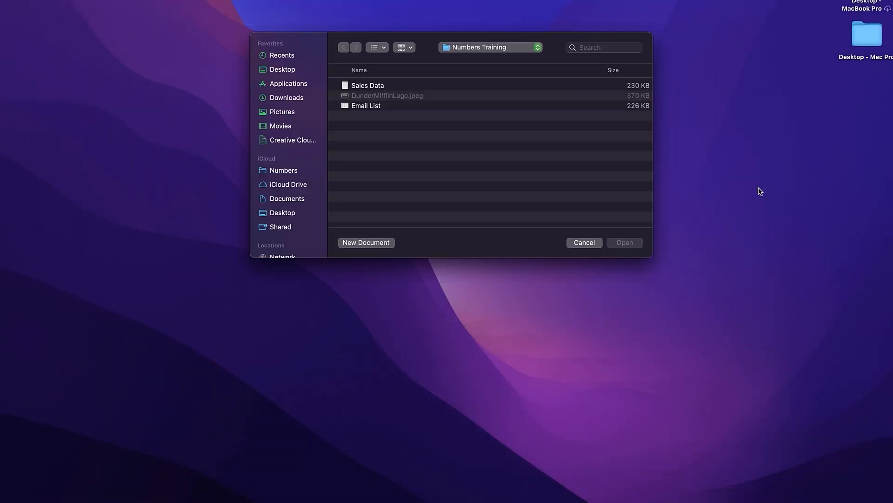
Set the Numbers Dock icon to Keep in Dock via its Options menu.
{"action": "mouse_move", "coordinate": [688, 501]}
{"action": "mouse_move", "coordinate": [725, 501]}
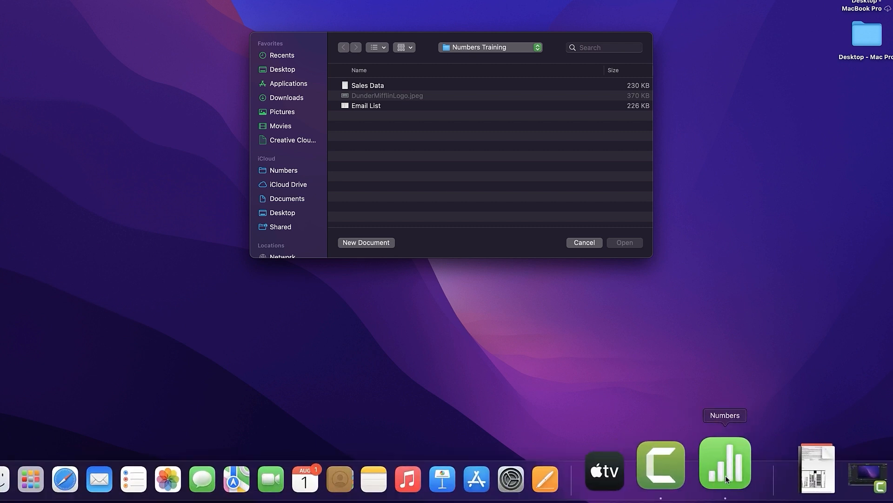
{"action": "right_click", "coordinate": [725, 475]}
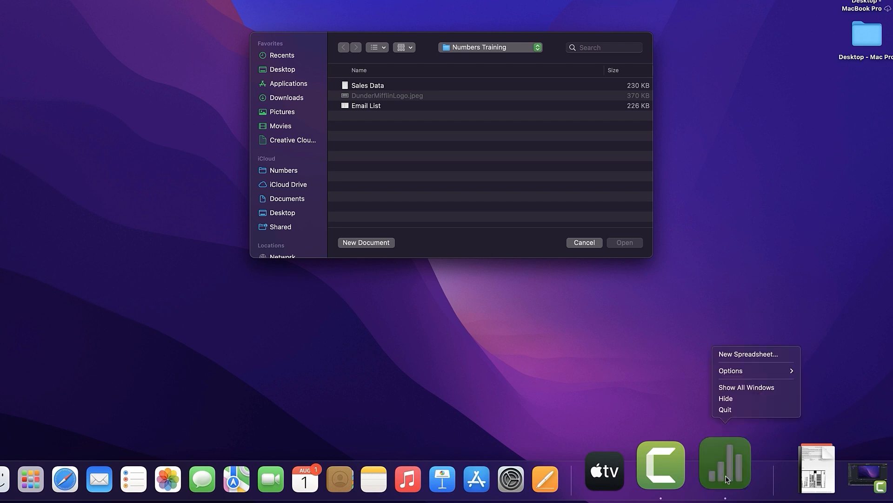
{"action": "mouse_move", "coordinate": [743, 372]}
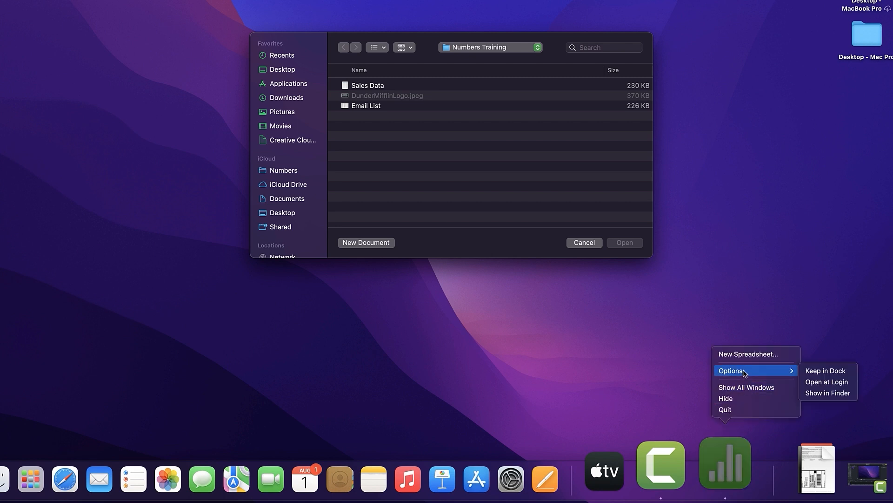
{"action": "left_click", "coordinate": [819, 371]}
{"action": "mouse_move", "coordinate": [626, 501]}
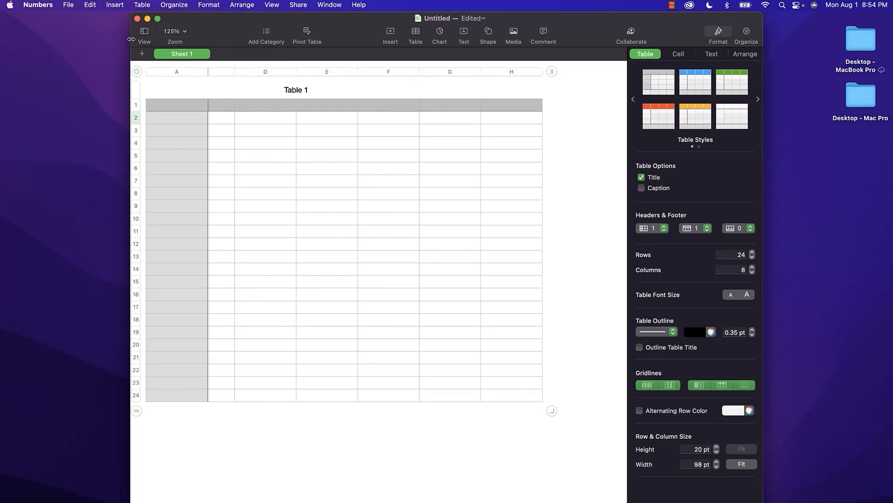
Stretch the Numbers window from the left screen edge to the right screen edge.
{"action": "left_click_drag", "start_coordinate": [130, 39], "coordinate": [0, 32]}
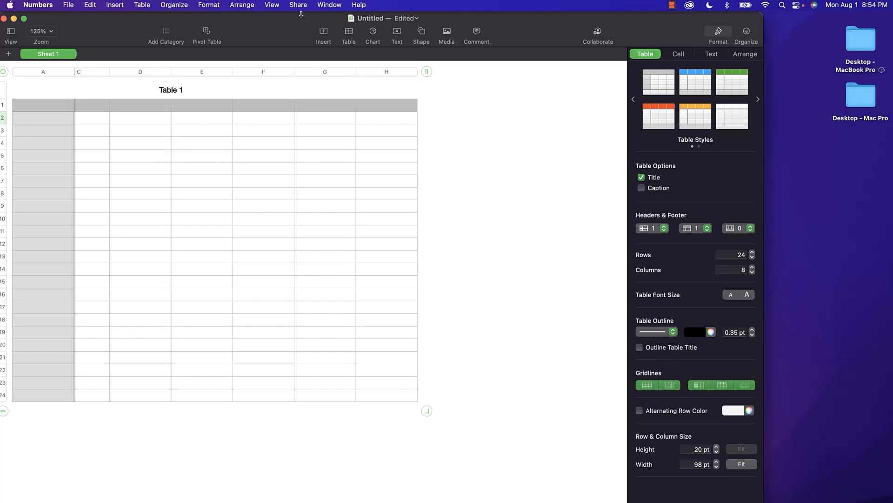
{"action": "left_click", "coordinate": [41, 6]}
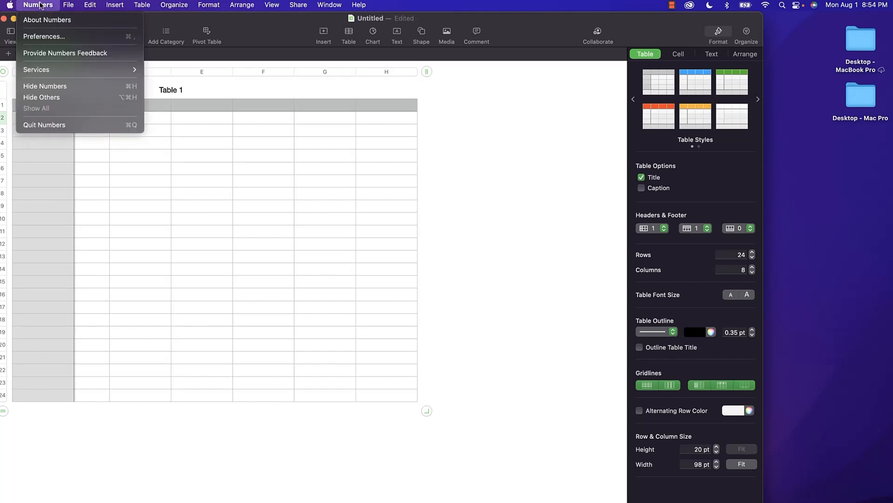
{"action": "left_click", "coordinate": [40, 5]}
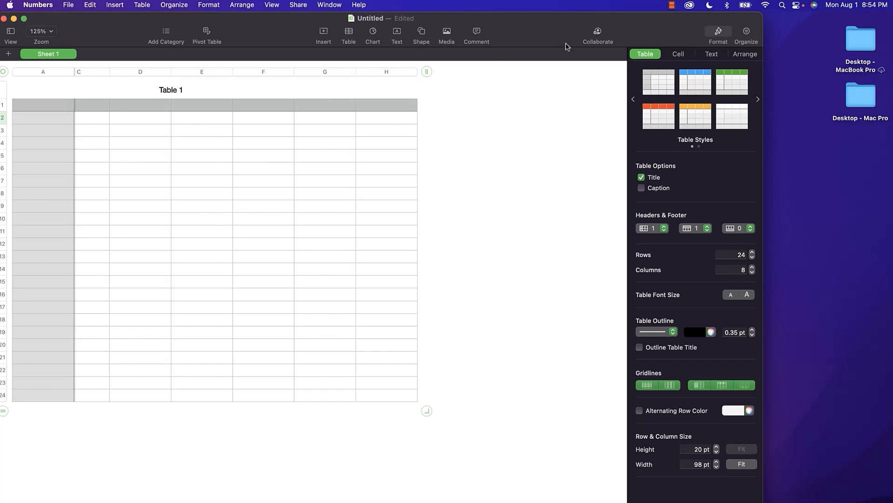
{"action": "left_click_drag", "start_coordinate": [765, 23], "coordinate": [892, 22]}
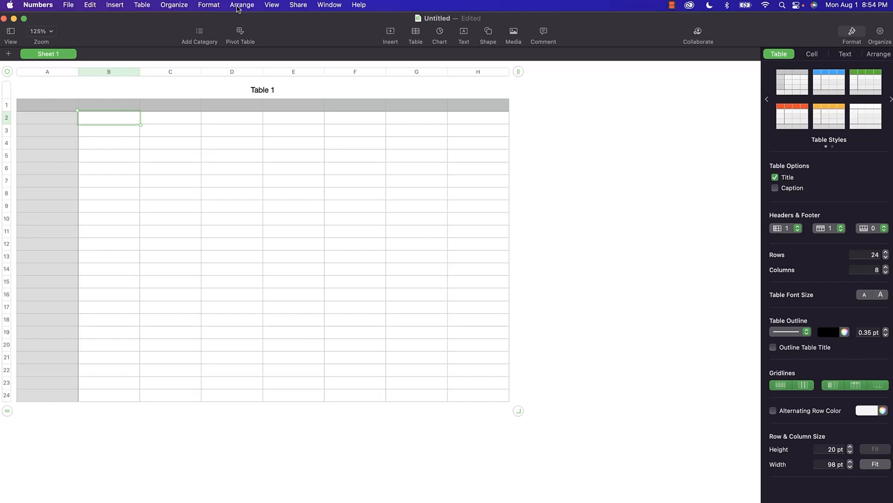
Select the table title and cells D8 and D1, then deselect to reveal the 'Sheet 1' settings.
{"action": "left_click", "coordinate": [11, 31]}
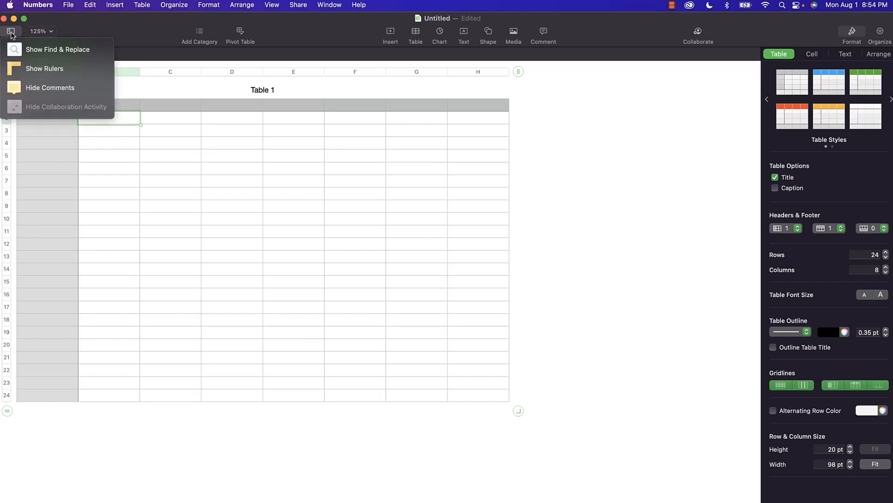
{"action": "left_click", "coordinate": [11, 33]}
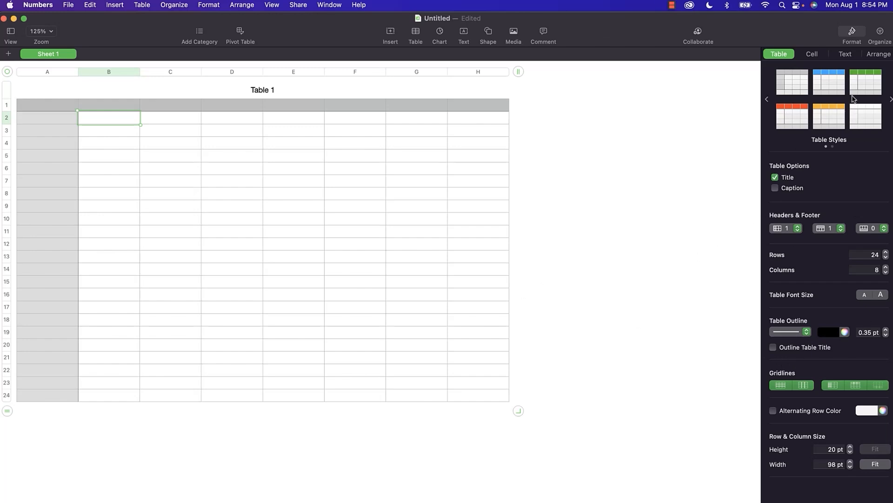
{"action": "left_click", "coordinate": [435, 95]}
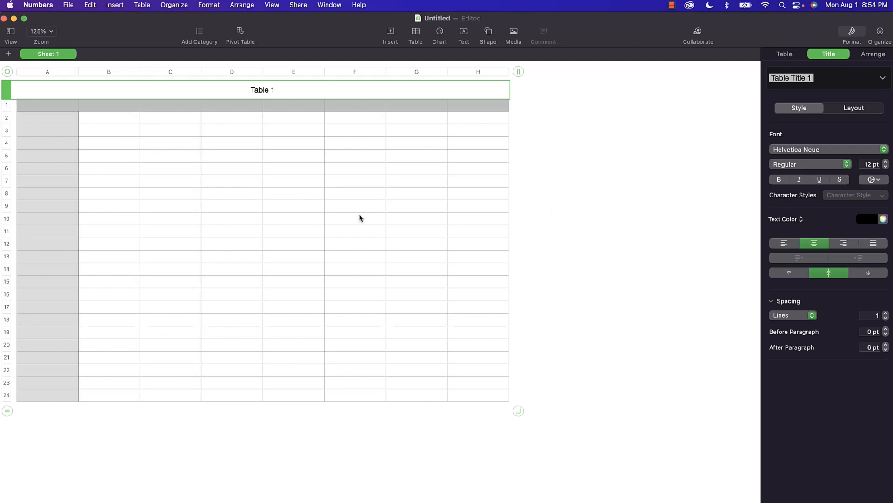
{"action": "left_click", "coordinate": [205, 194]}
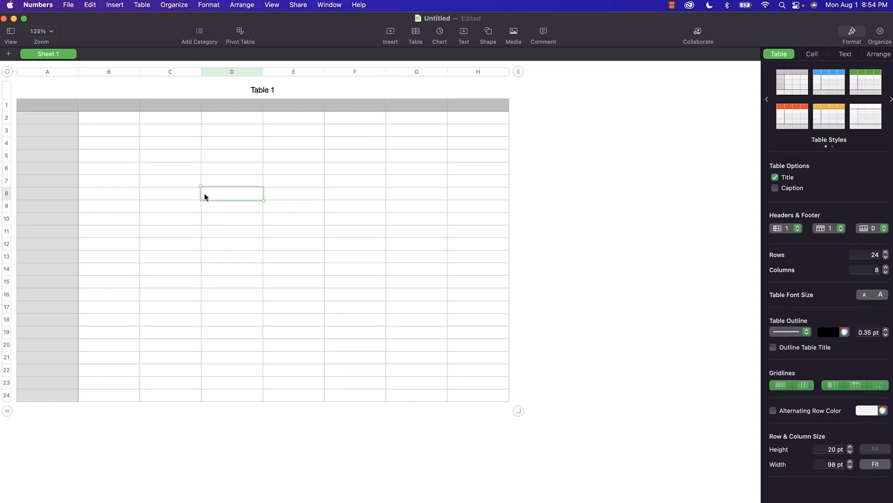
{"action": "left_click", "coordinate": [222, 105]}
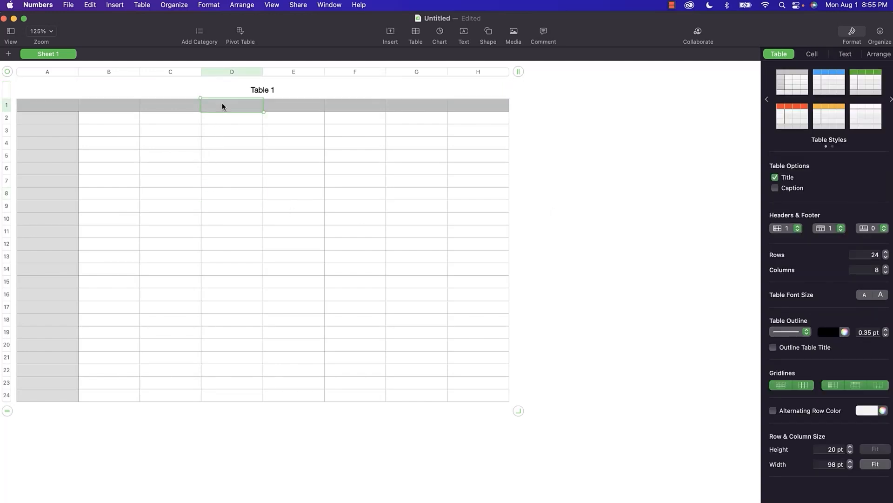
{"action": "left_click", "coordinate": [49, 87]}
{"action": "left_click", "coordinate": [637, 191]}
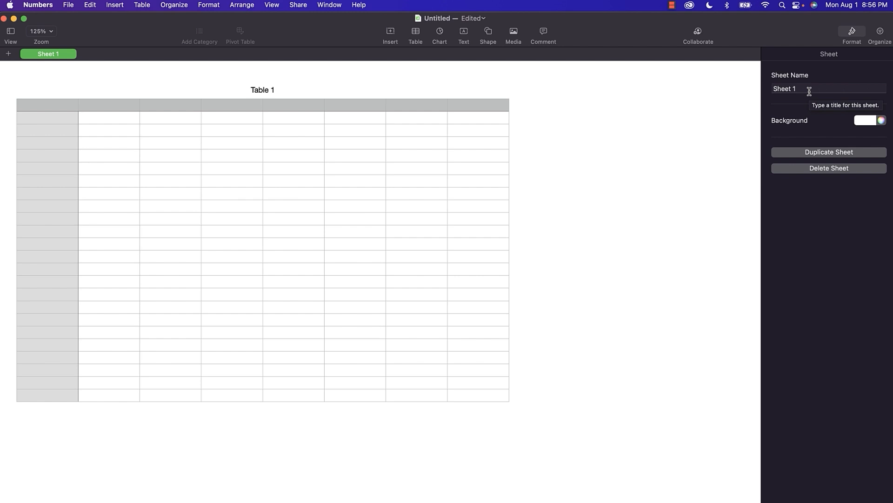
Change the sheet background colour to salmon, then back to white.
{"action": "left_click", "coordinate": [872, 121]}
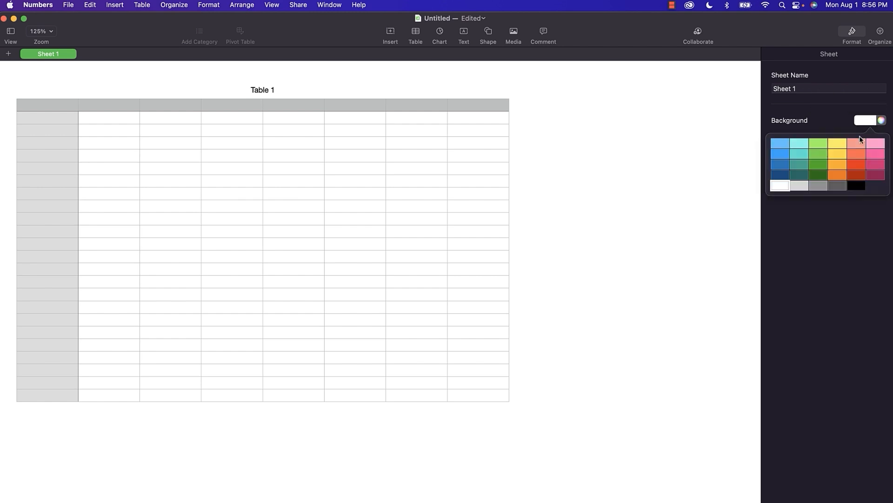
{"action": "left_click", "coordinate": [858, 142]}
{"action": "left_click", "coordinate": [872, 122]}
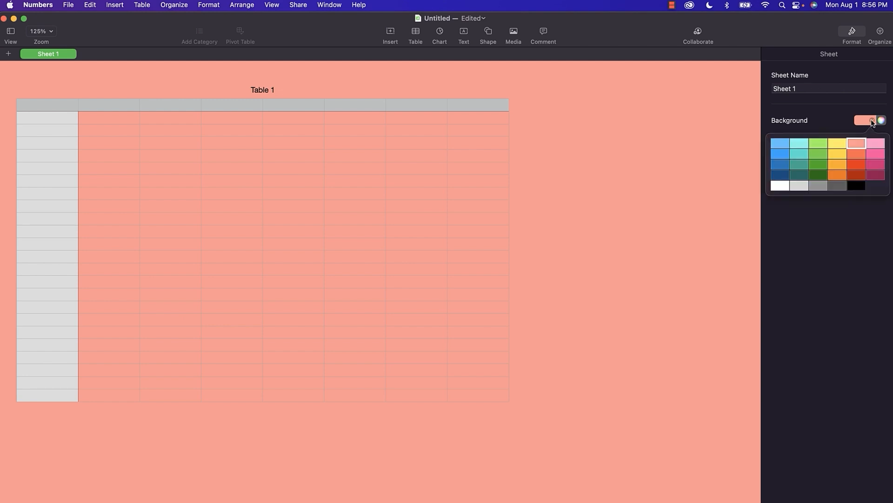
{"action": "left_click", "coordinate": [781, 185]}
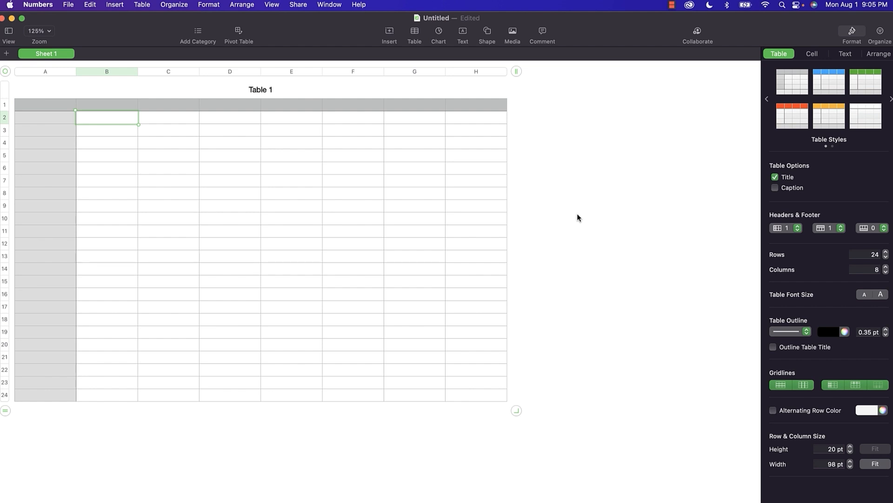
{"action": "left_click", "coordinate": [67, 6]}
{"action": "left_click", "coordinate": [82, 30]}
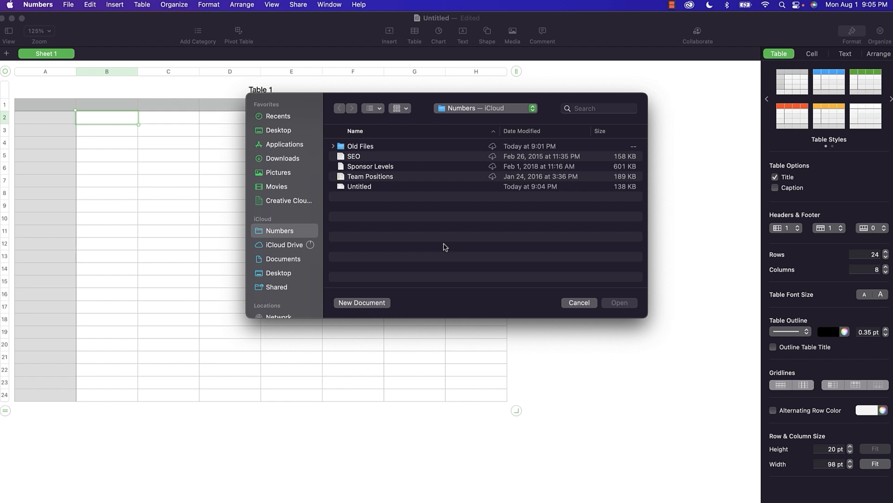
{"action": "left_click", "coordinate": [578, 305]}
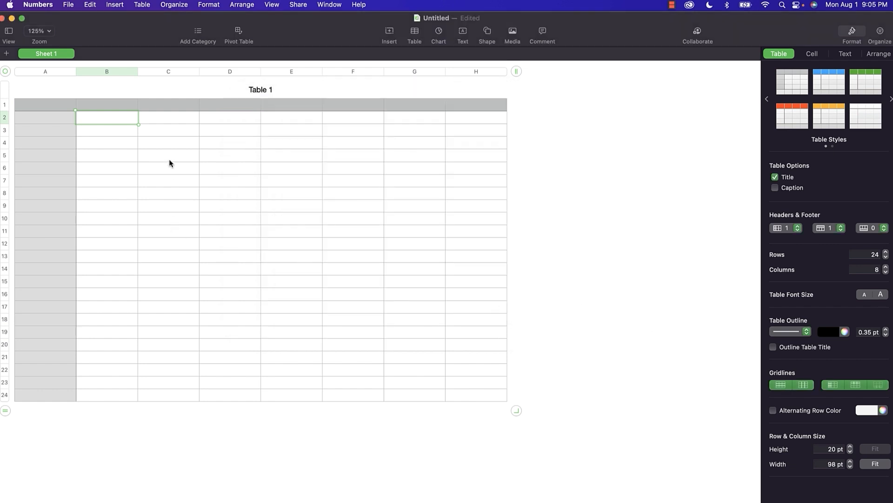
Enter 'This is a test' in B2 and retitle Table 1 as 'Test Table'.
{"action": "type", "text": "This is a test"}
{"action": "left_click", "coordinate": [259, 90]}
{"action": "left_click", "coordinate": [259, 90]}
{"action": "triple_click", "coordinate": [259, 89]}
{"action": "type", "text": "Test Table"}
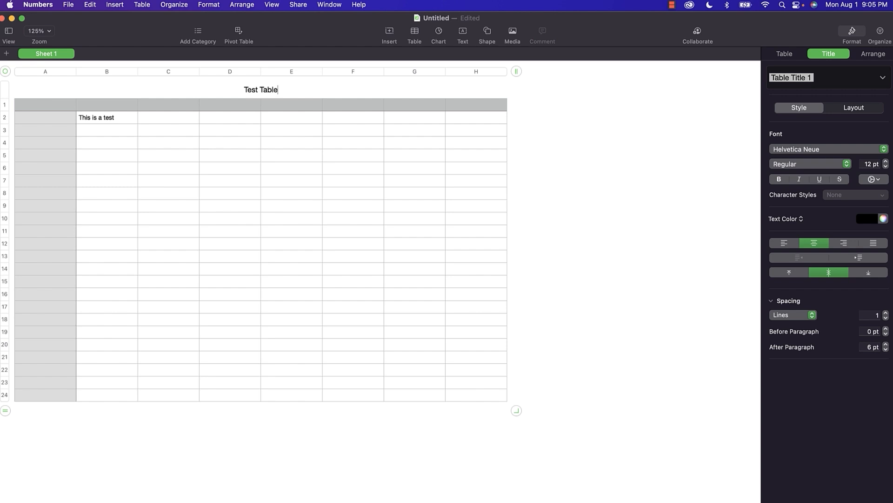
{"action": "left_click", "coordinate": [313, 157]}
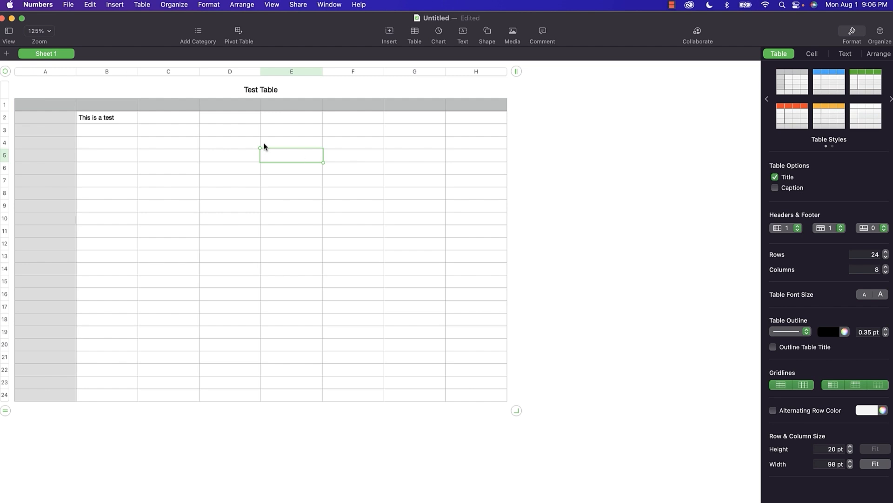
Close the untitled document, saving it to iCloud as 'Test Table'.
{"action": "left_click", "coordinate": [69, 5]}
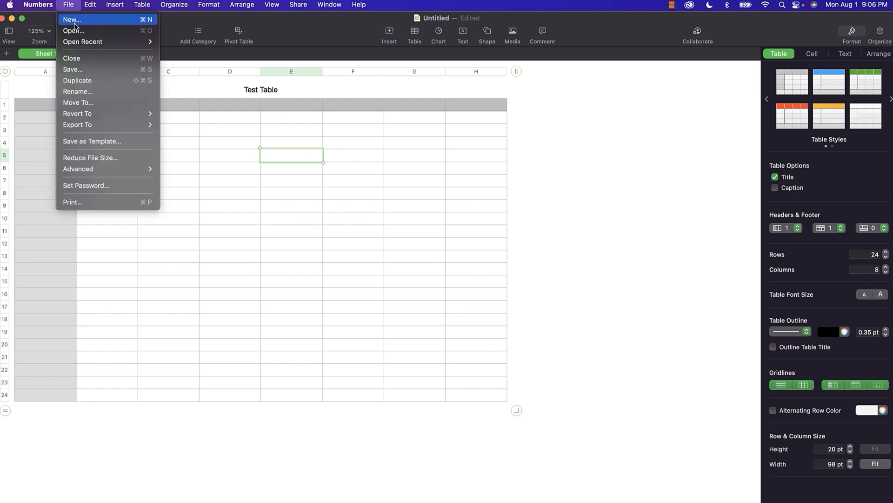
{"action": "left_click", "coordinate": [81, 58]}
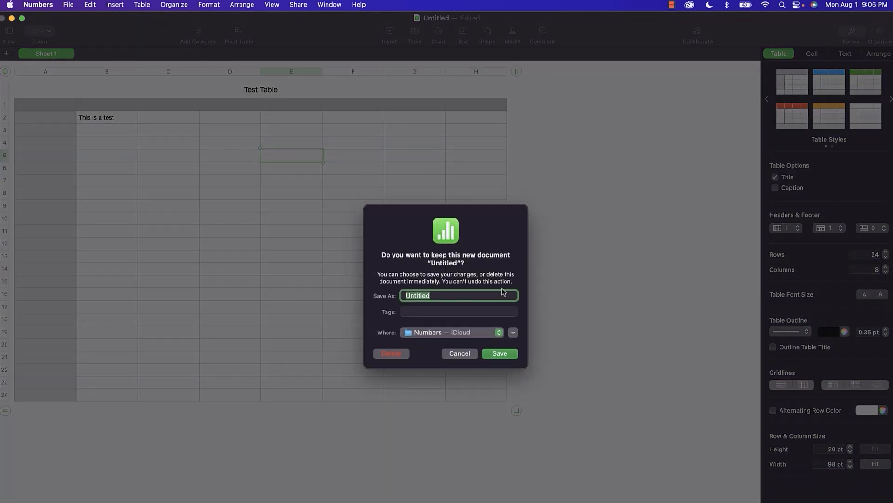
{"action": "type", "text": "Test Table"}
{"action": "key", "text": "Return"}
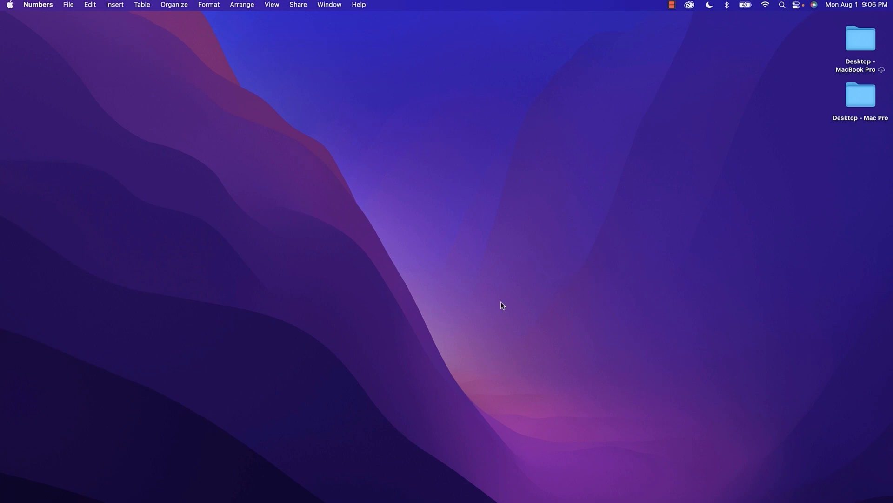
Open the Email List spreadsheet from the recent documents list.
{"action": "left_click", "coordinate": [69, 6]}
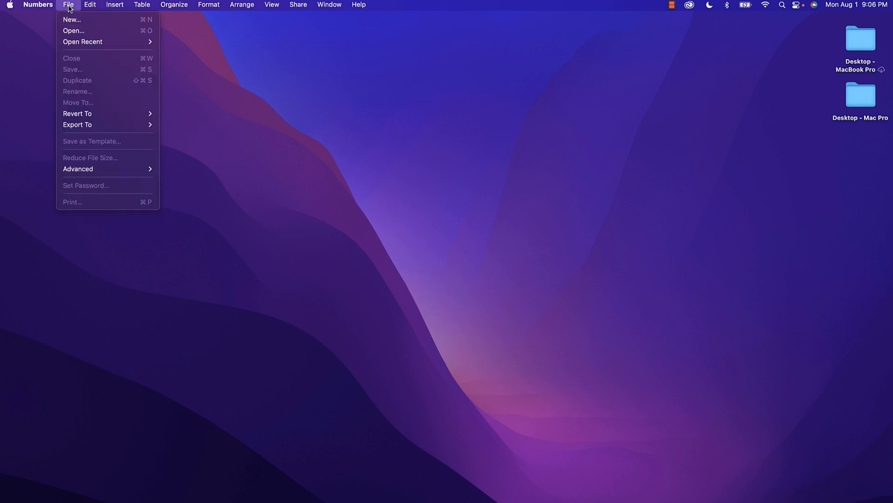
{"action": "mouse_move", "coordinate": [82, 42]}
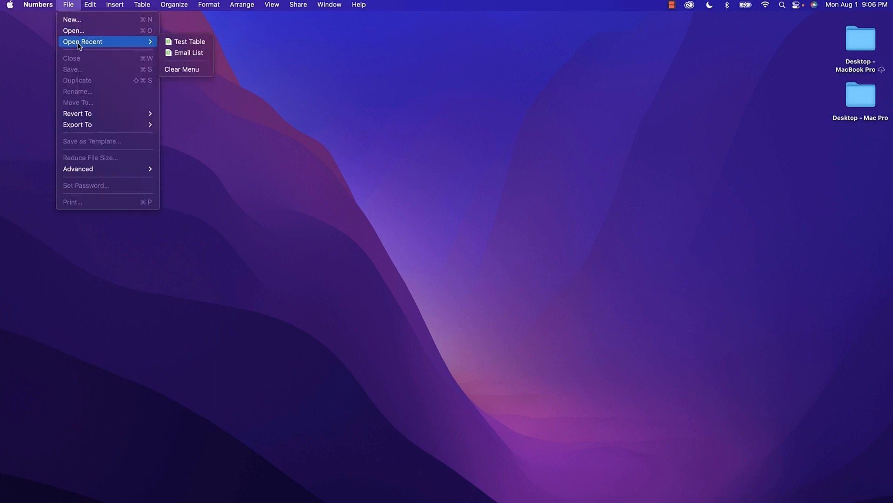
{"action": "left_click", "coordinate": [186, 52]}
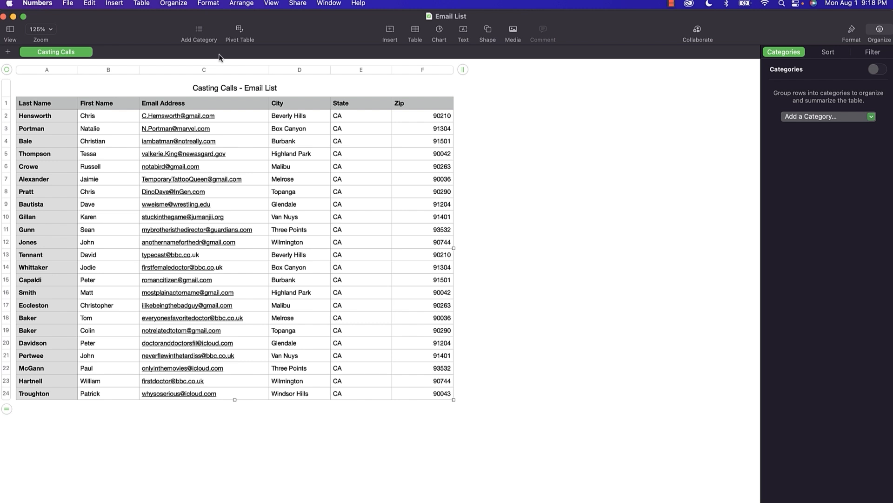
Create a new document from the Home Improvement template in the template chooser.
{"action": "left_click", "coordinate": [68, 4]}
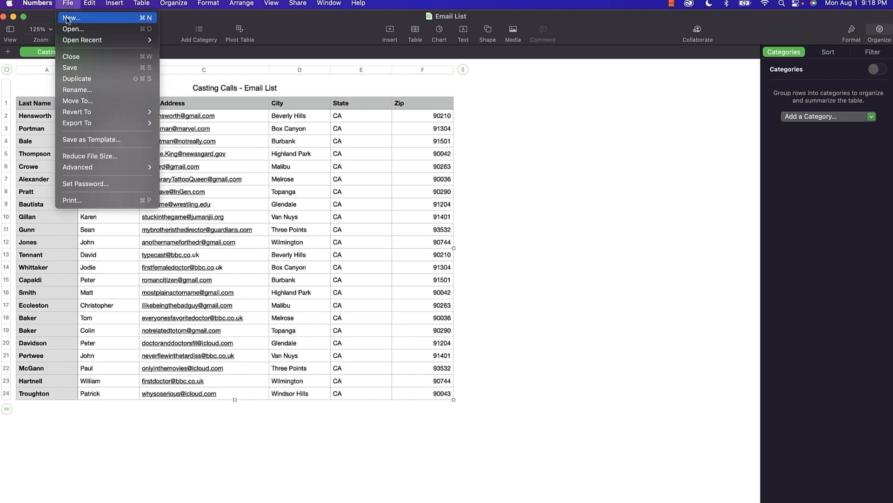
{"action": "left_click", "coordinate": [68, 19]}
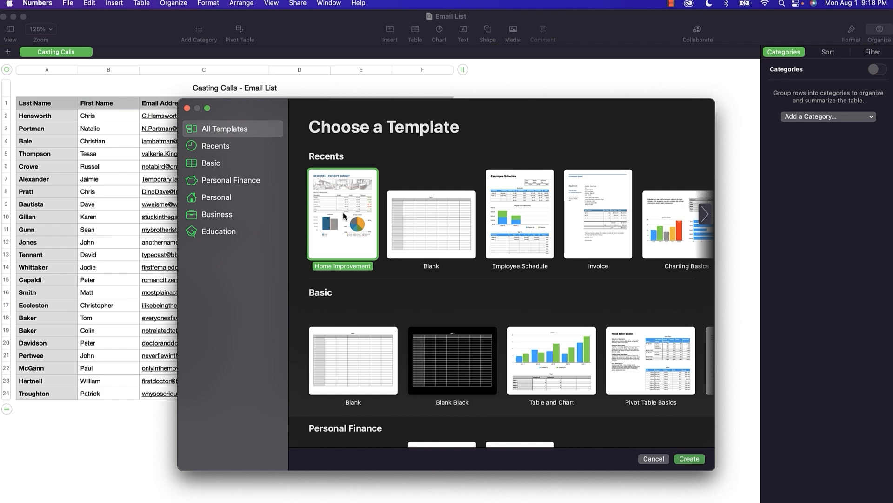
{"action": "scroll", "coordinate": [404, 274], "scroll_direction": "down", "scroll_amount": 5}
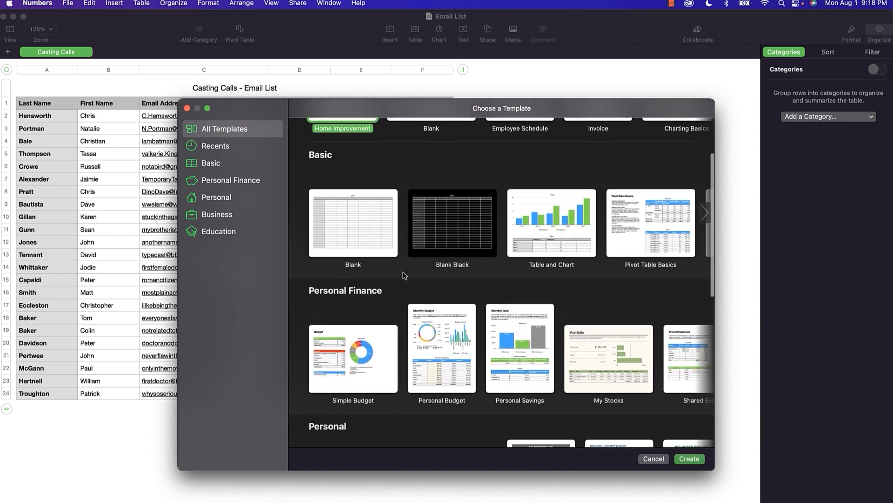
{"action": "scroll", "coordinate": [404, 274], "scroll_direction": "down", "scroll_amount": 3}
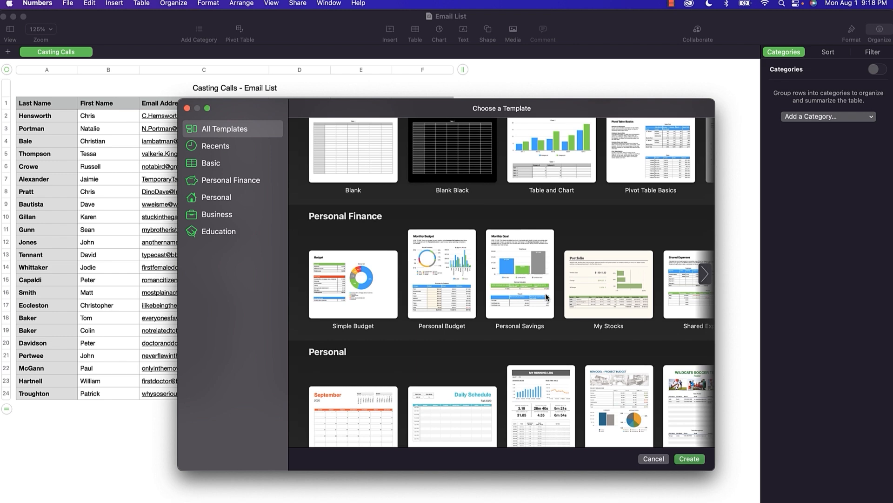
{"action": "scroll", "coordinate": [546, 297], "scroll_direction": "down", "scroll_amount": 3}
{"action": "double_click", "coordinate": [631, 308]}
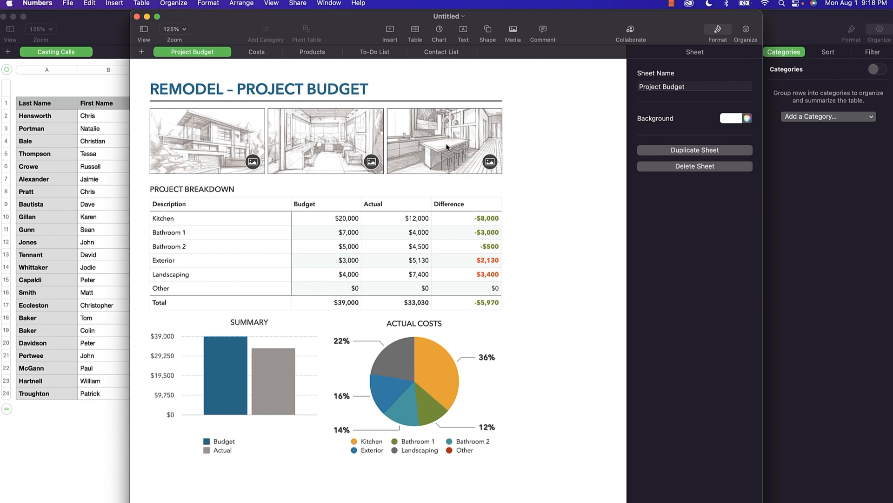
Inspect the middle image's options, then replace the first exterior sketch with HomeImprovement1.jpg.
{"action": "right_click", "coordinate": [325, 129]}
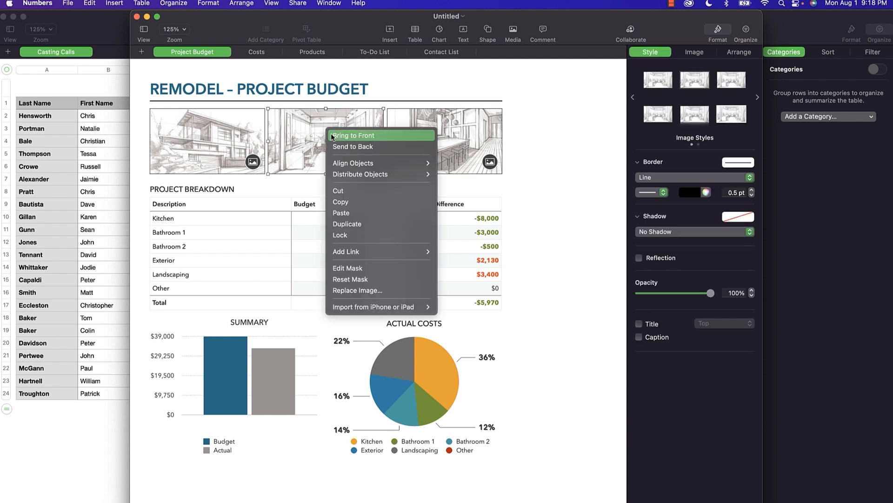
{"action": "mouse_move", "coordinate": [381, 256]}
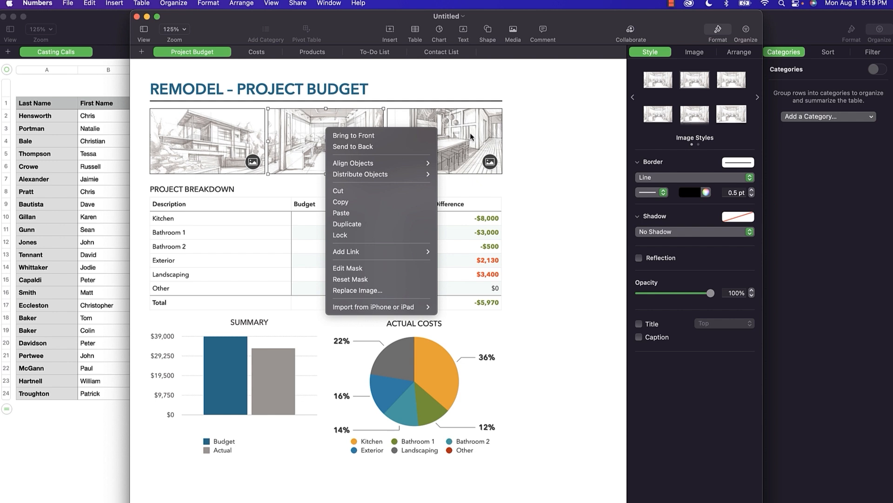
{"action": "left_click", "coordinate": [468, 137]}
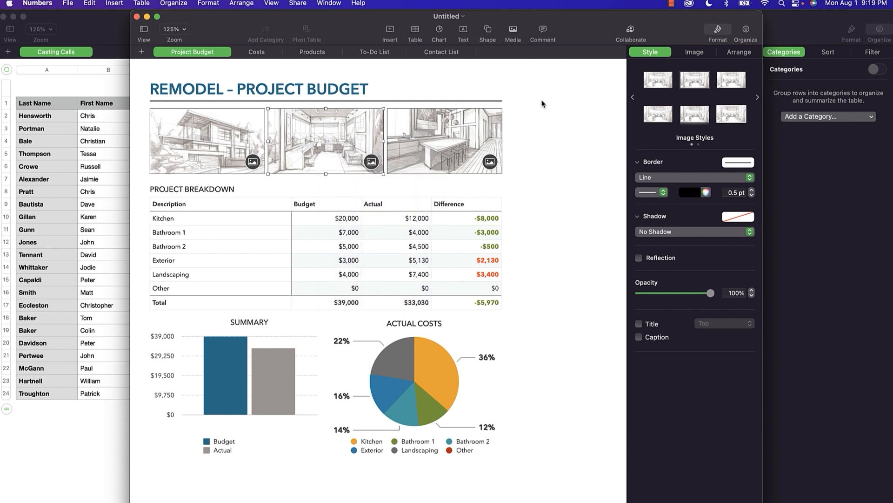
{"action": "left_click", "coordinate": [700, 55]}
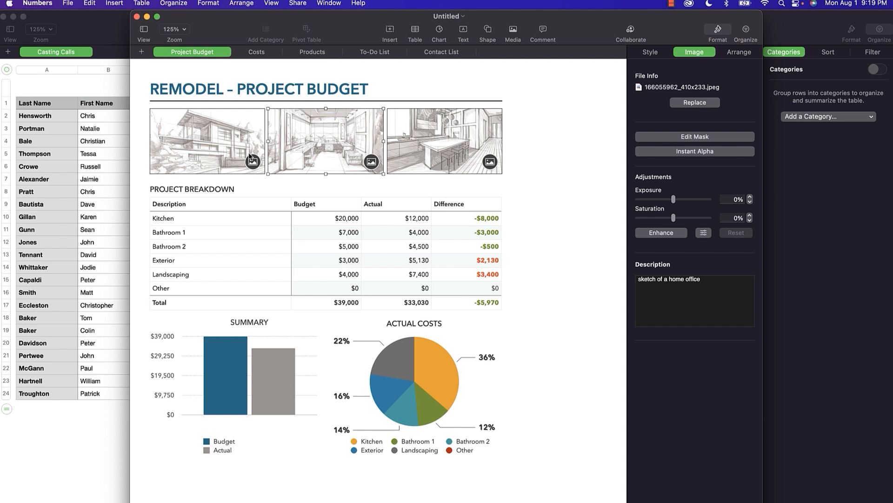
{"action": "left_click", "coordinate": [233, 153]}
{"action": "left_click", "coordinate": [695, 104]}
{"action": "double_click", "coordinate": [397, 226]}
Replace the home office and kitchen sketches with HomeImprovement2.jpg and HomeImprovement3.jpg.
{"action": "left_click", "coordinate": [351, 147]}
{"action": "left_click", "coordinate": [695, 104]}
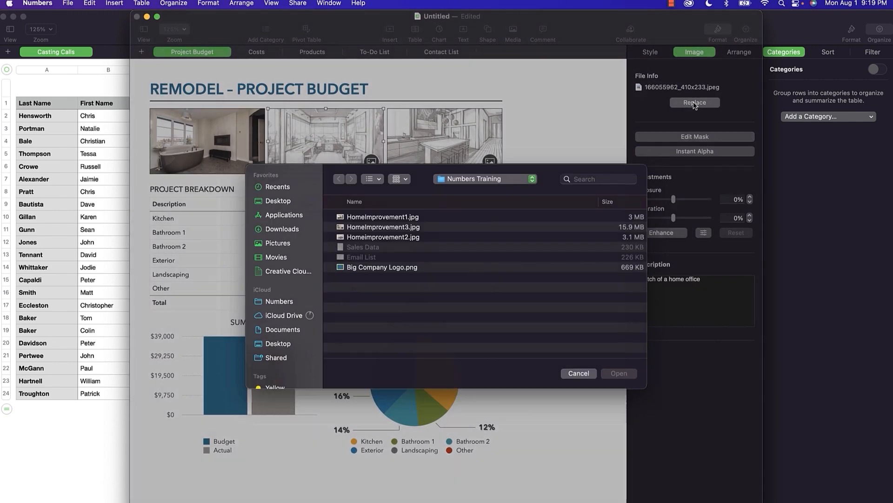
{"action": "left_click", "coordinate": [424, 244]}
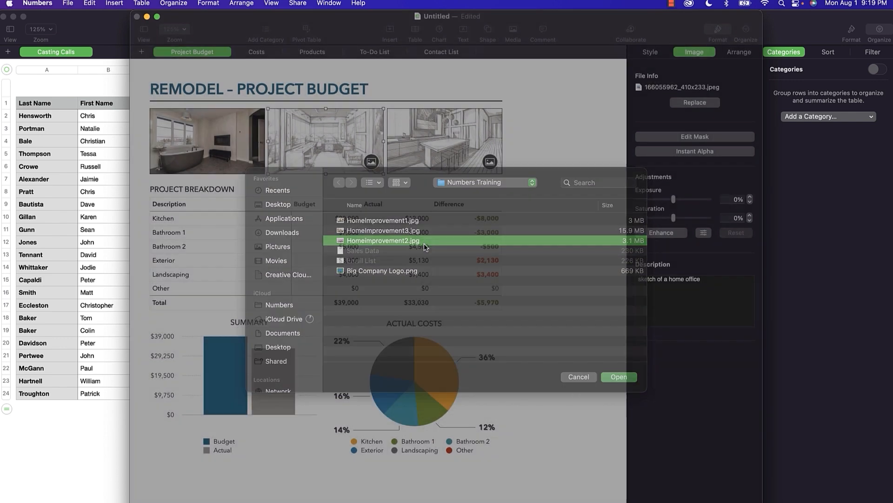
{"action": "double_click", "coordinate": [423, 243]}
{"action": "left_click", "coordinate": [432, 157]}
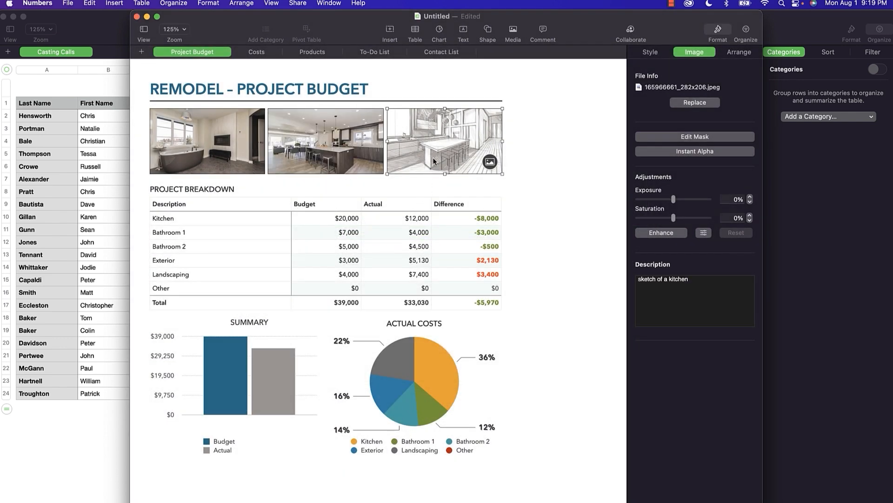
{"action": "left_click", "coordinate": [694, 102]}
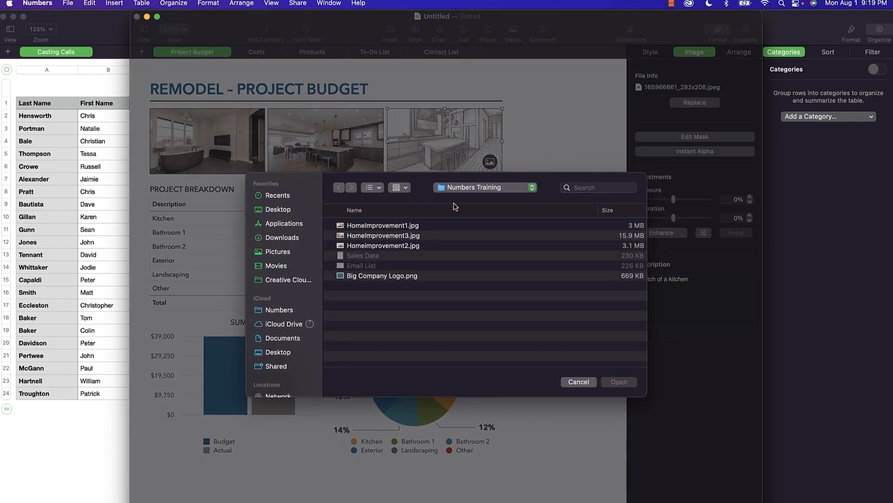
{"action": "left_click", "coordinate": [393, 241]}
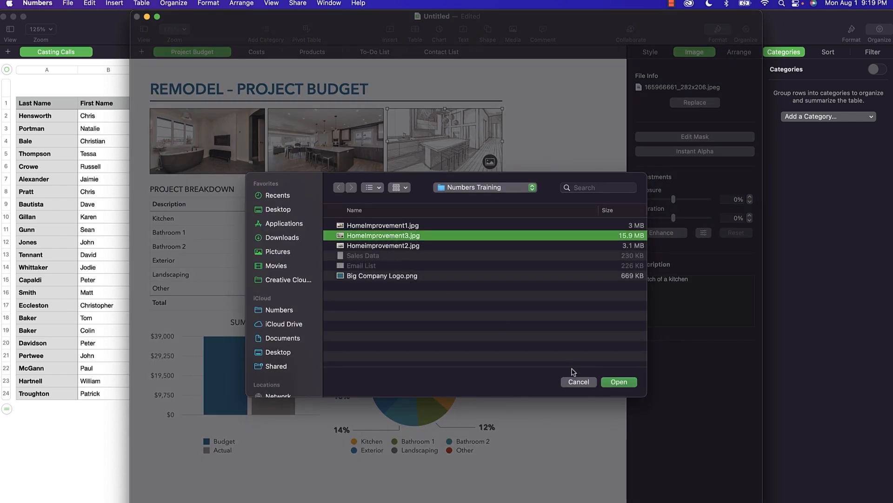
{"action": "left_click", "coordinate": [610, 385]}
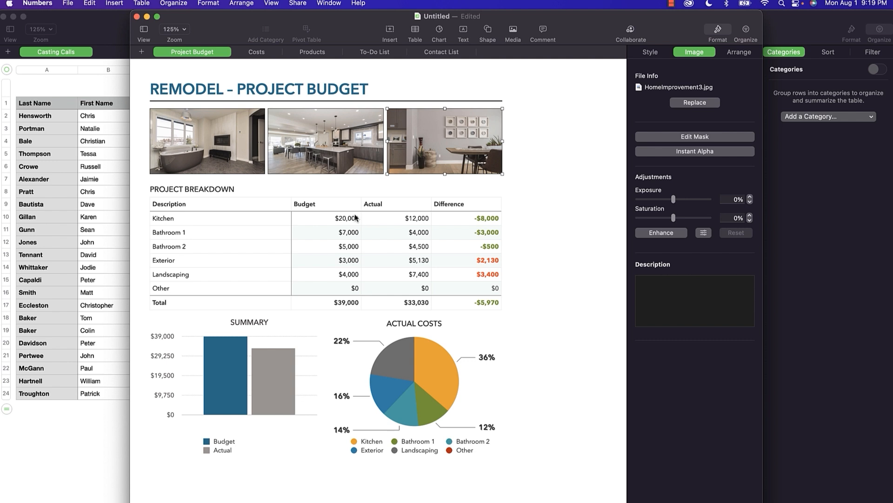
Enter $1,000 as the Other budget in cell B7.
{"action": "left_click", "coordinate": [229, 194]}
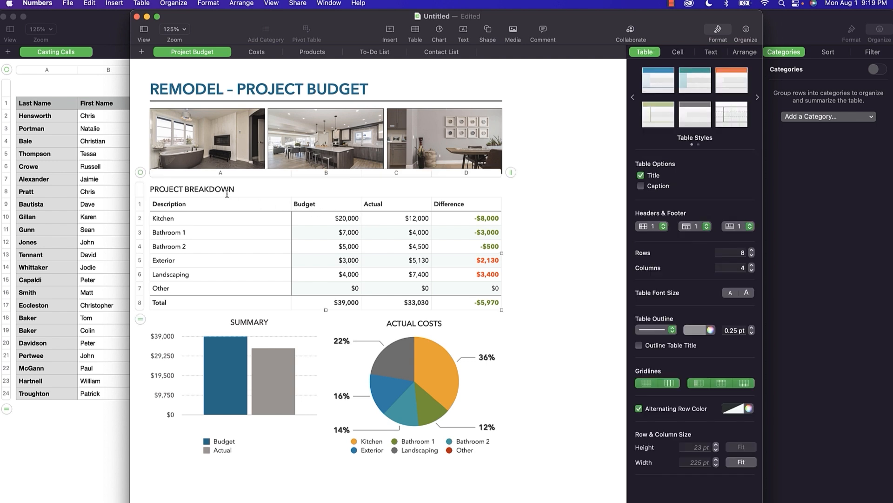
{"action": "left_click", "coordinate": [233, 192]}
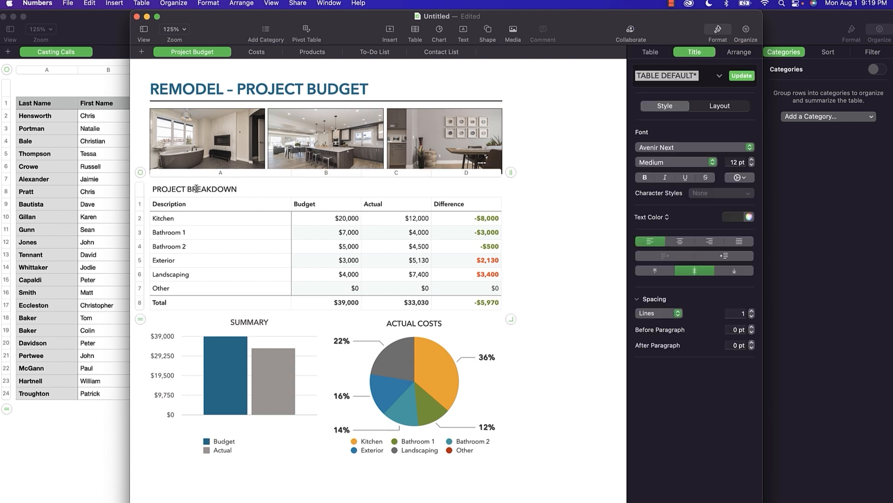
{"action": "triple_click", "coordinate": [159, 189]}
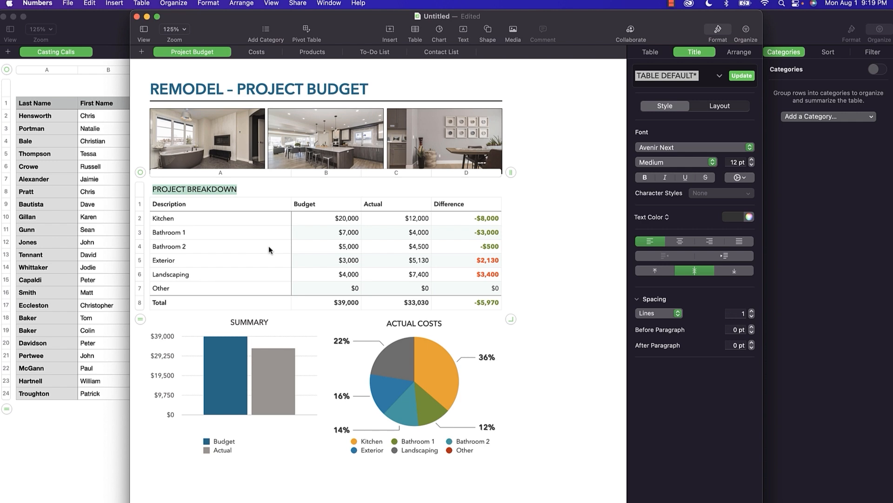
{"action": "scroll", "coordinate": [404, 252], "scroll_direction": "down", "scroll_amount": 3}
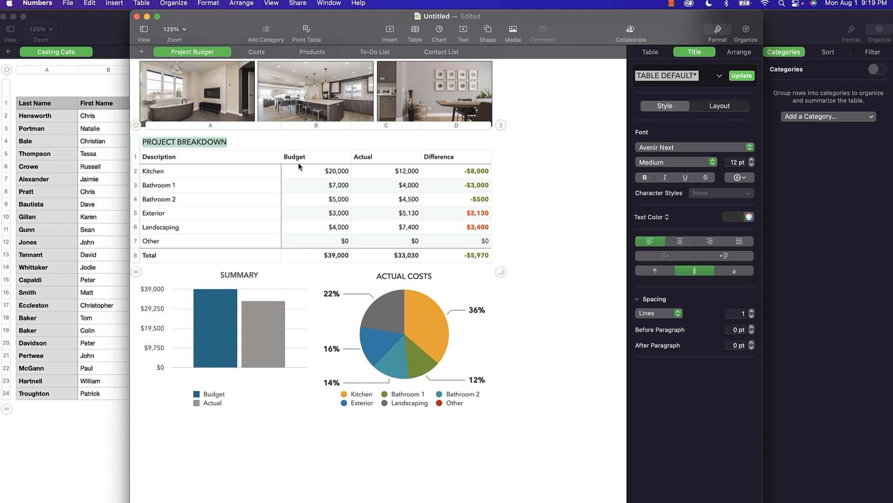
{"action": "left_click", "coordinate": [345, 241]}
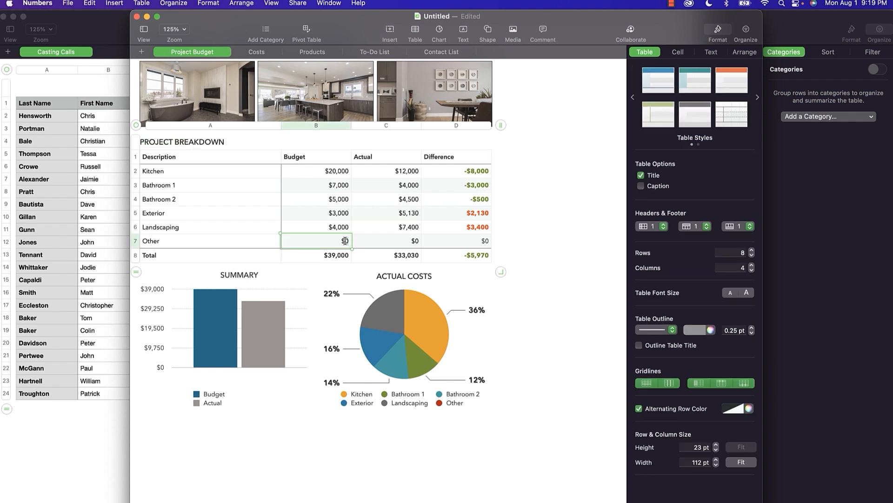
{"action": "type", "text": "1,00"}
{"action": "type", "text": "000"}
{"action": "key", "text": "Return"}
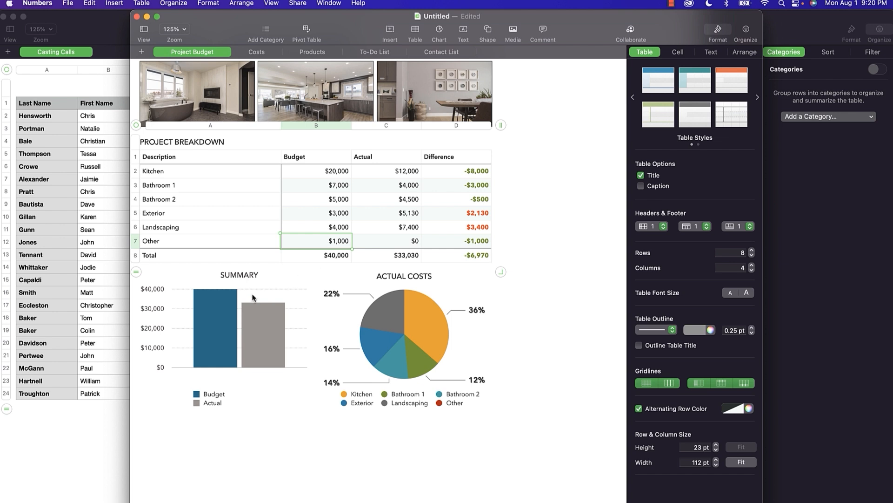
Change the Bathroom 1 budget in B3 to $2,000.
{"action": "left_click", "coordinate": [338, 188]}
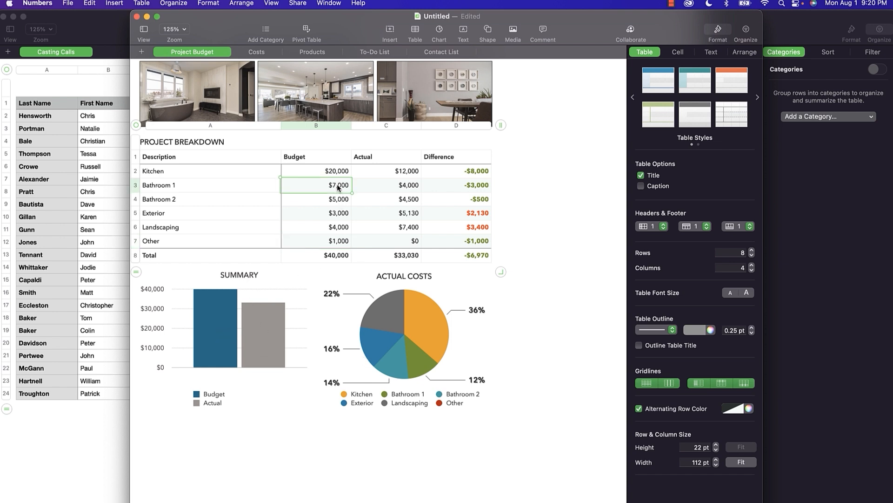
{"action": "double_click", "coordinate": [338, 186]}
{"action": "type", "text": "2,00"}
{"action": "type", "text": "0"}
{"action": "key", "text": "Return"}
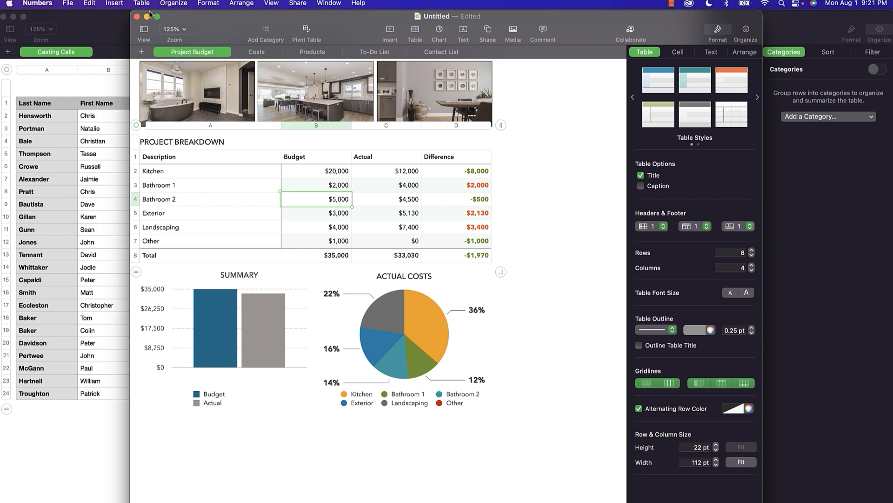
Close the remodel budget without saving and create a new spreadsheet from the Invoice template.
{"action": "left_click", "coordinate": [137, 17]}
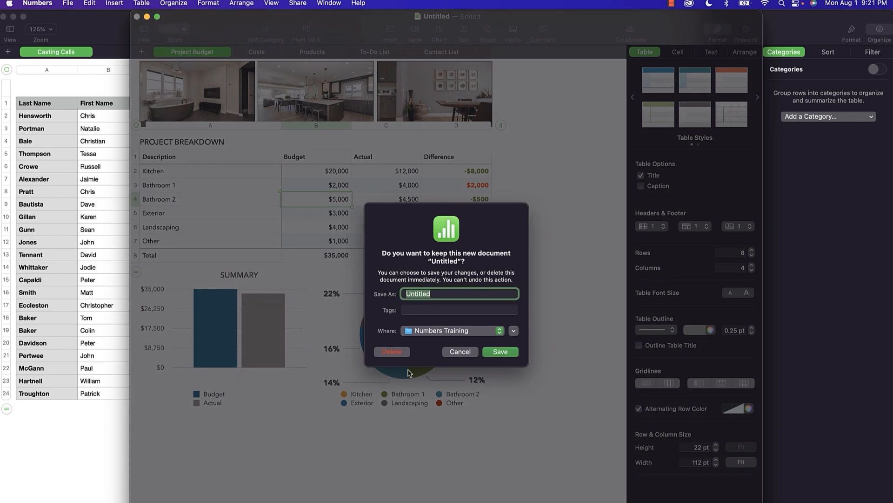
{"action": "left_click", "coordinate": [397, 354]}
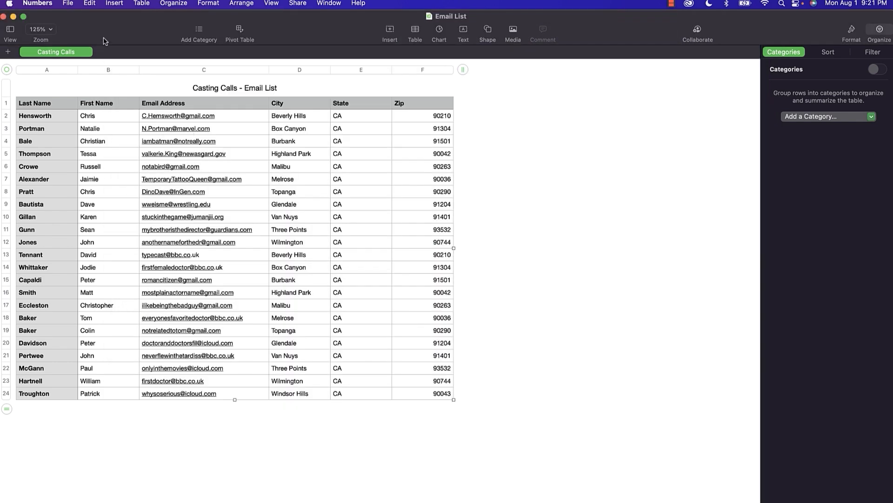
{"action": "left_click", "coordinate": [69, 5]}
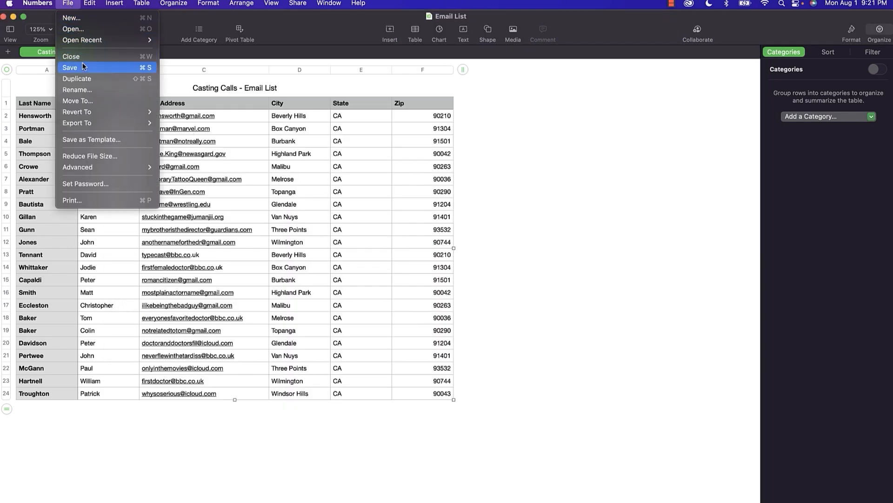
{"action": "left_click", "coordinate": [72, 19]}
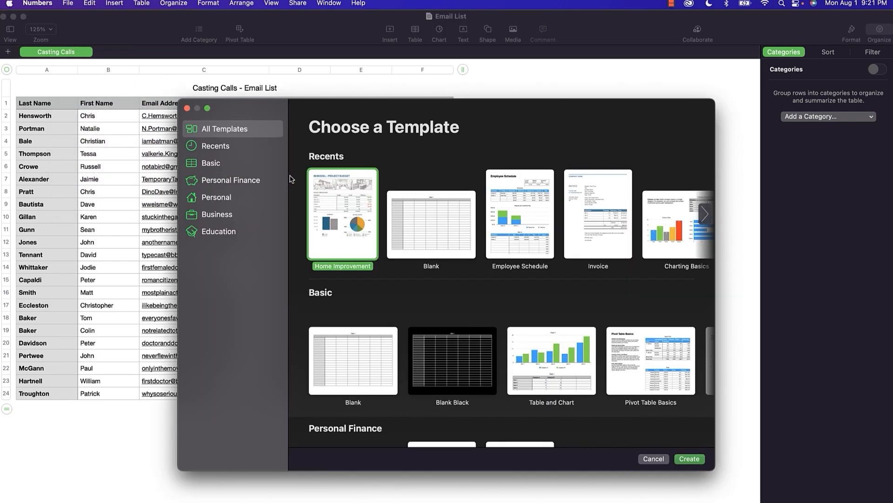
{"action": "double_click", "coordinate": [595, 214]}
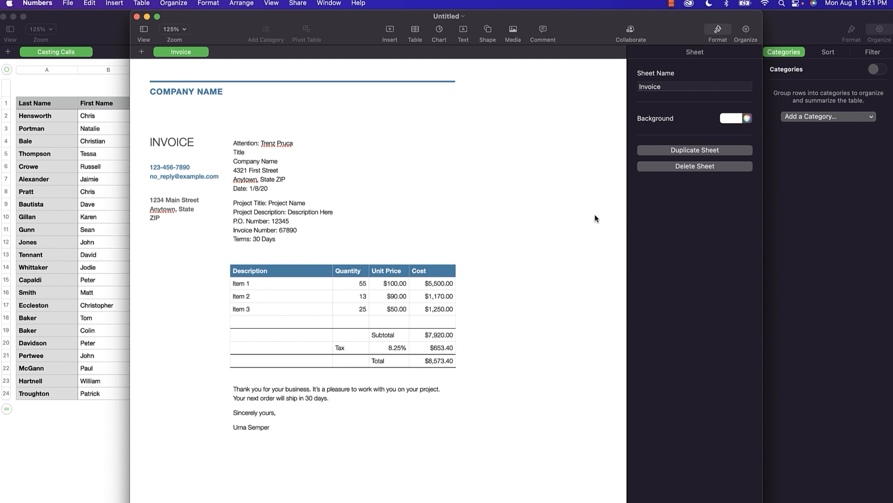
Change the company name to BIG COMPANY and replace the closing signature with a new signer's name.
{"action": "left_click", "coordinate": [207, 93]}
{"action": "left_click", "coordinate": [206, 91]}
{"action": "type", "text": "BIG COMPANY"}
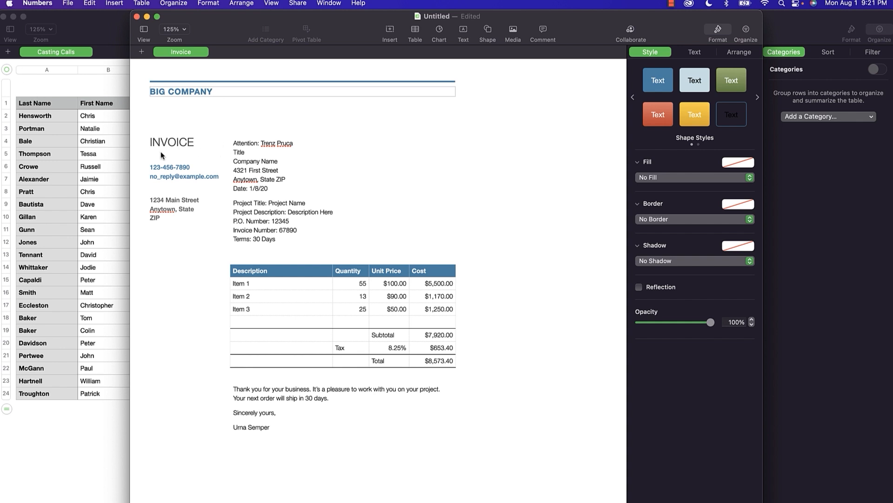
{"action": "left_click", "coordinate": [166, 140]}
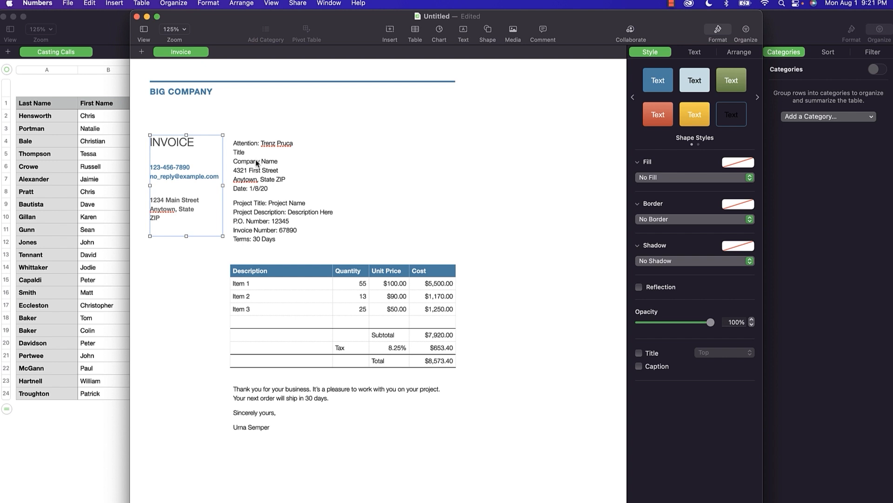
{"action": "triple_click", "coordinate": [255, 425]}
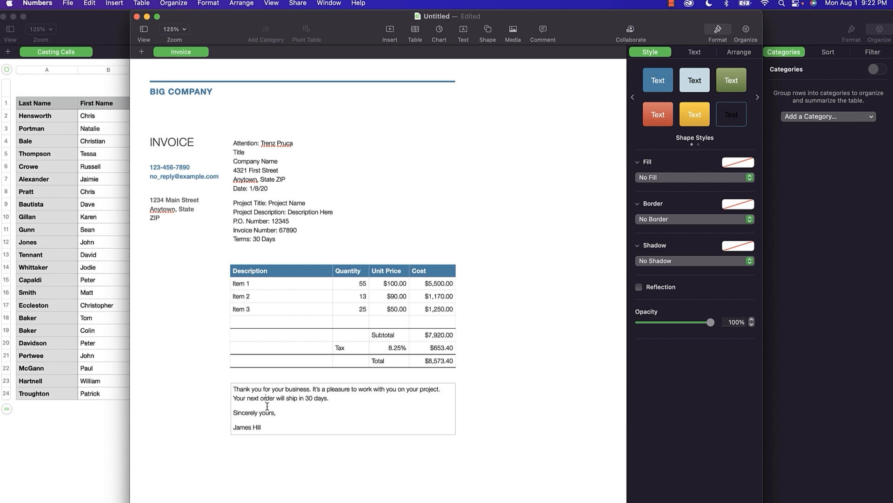
Save the edited invoice as a template and add it to the Template Chooser.
{"action": "left_click", "coordinate": [71, 3]}
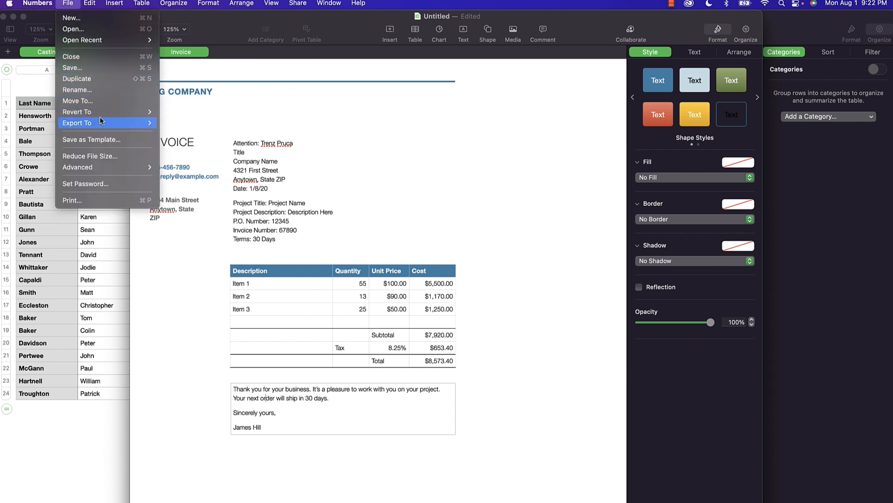
{"action": "left_click", "coordinate": [105, 143]}
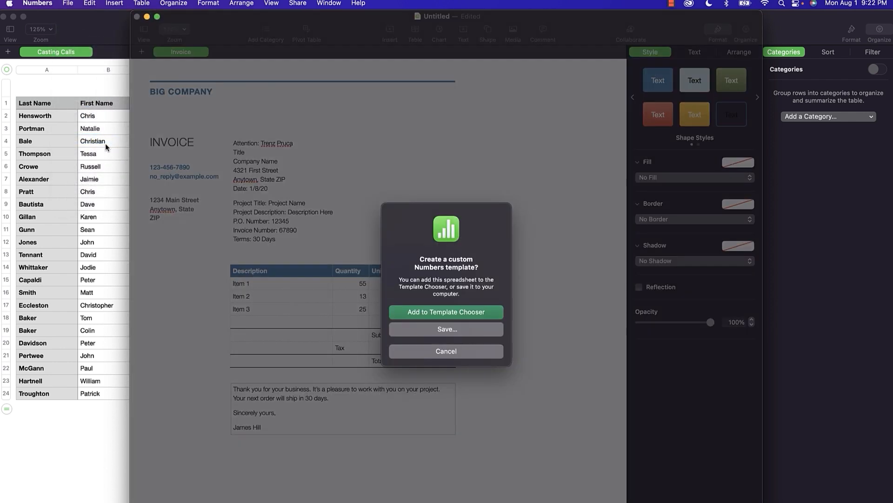
{"action": "left_click", "coordinate": [447, 315]}
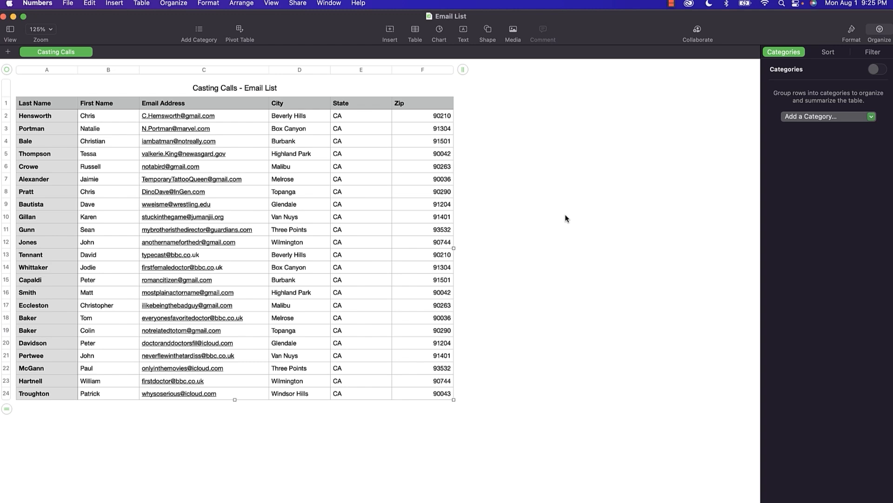
Create a new spreadsheet from the Employee Schedule template.
{"action": "left_click", "coordinate": [68, 3]}
{"action": "left_click", "coordinate": [72, 19]}
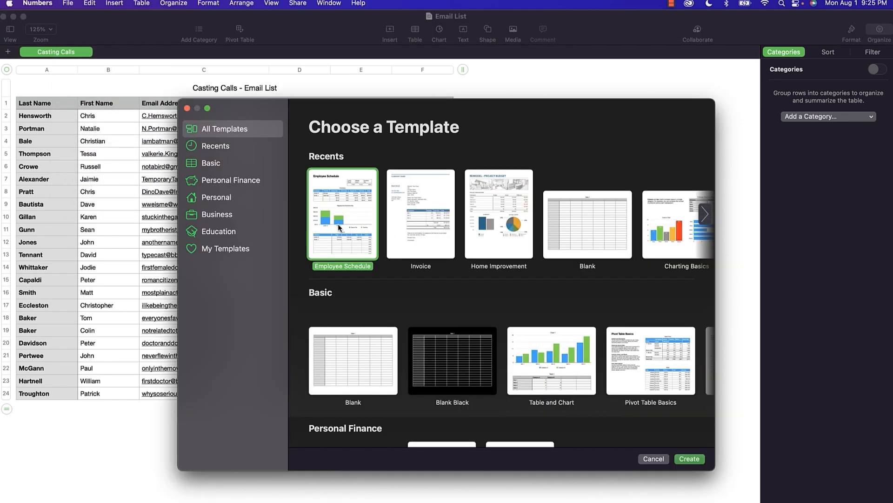
{"action": "double_click", "coordinate": [338, 227]}
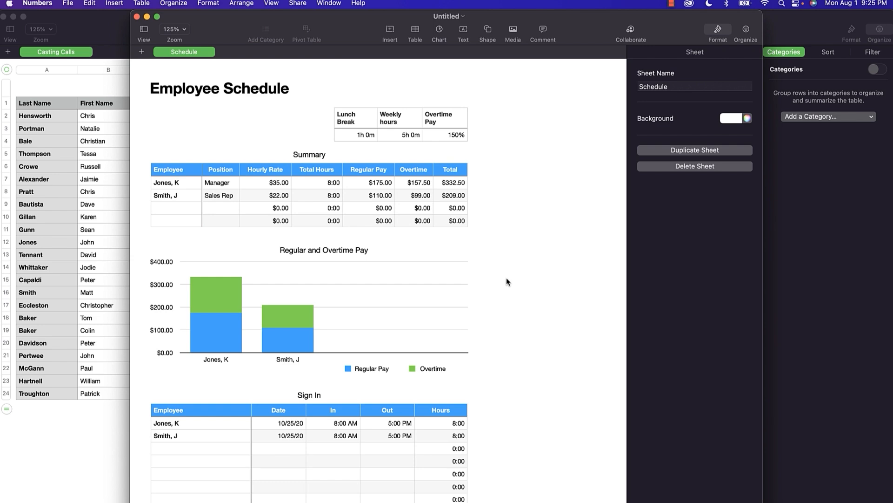
Inspect the Summary table's Total Hours and Lunch Break cells and a Sign In Out time.
{"action": "scroll", "coordinate": [506, 278], "scroll_direction": "down", "scroll_amount": 2}
{"action": "scroll", "coordinate": [506, 277], "scroll_direction": "up", "scroll_amount": 2}
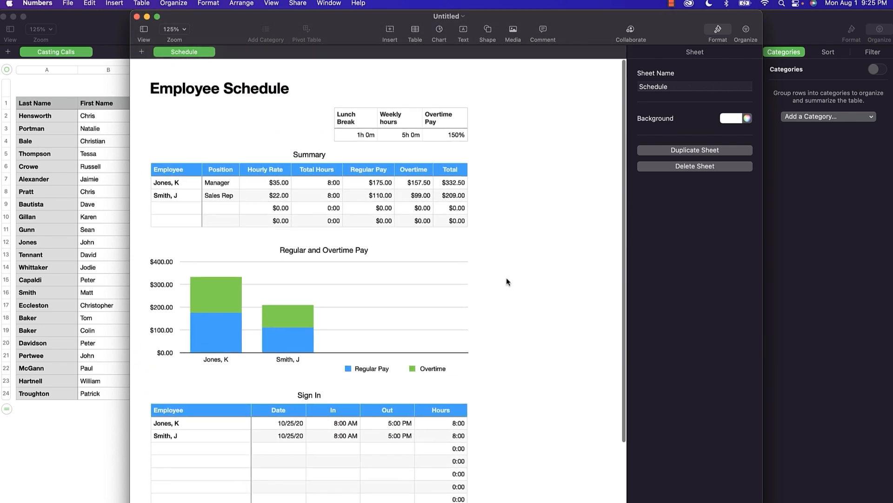
{"action": "left_click", "coordinate": [339, 196]}
{"action": "left_click", "coordinate": [354, 118]}
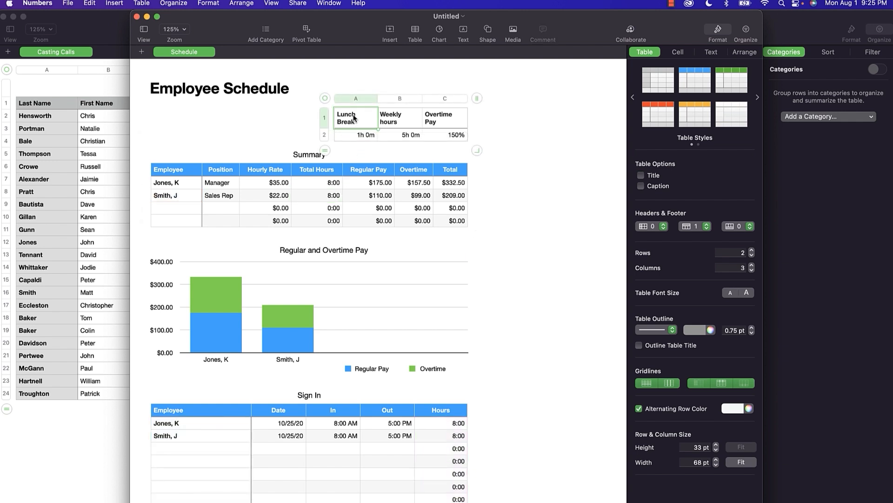
{"action": "left_click", "coordinate": [318, 175]}
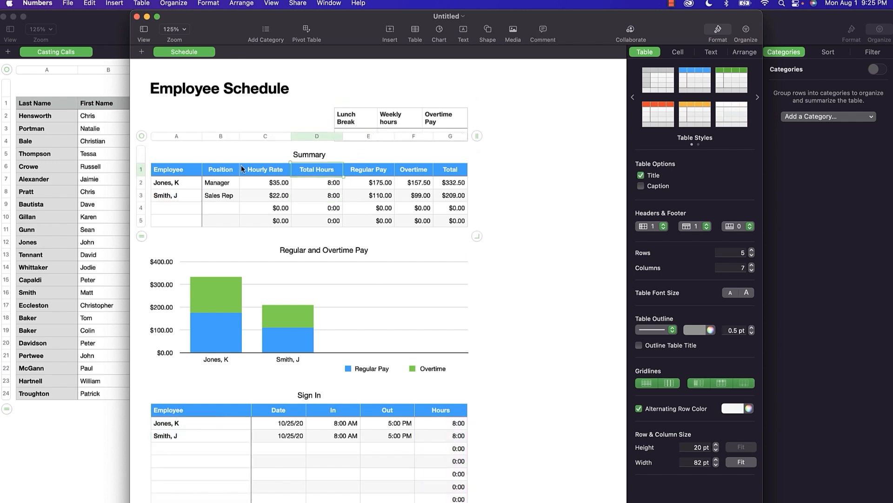
{"action": "left_click", "coordinate": [142, 137]}
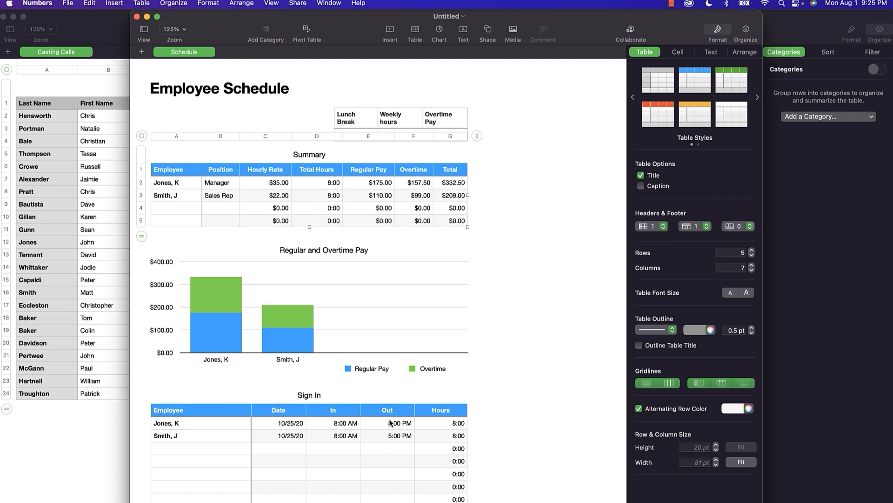
{"action": "left_click", "coordinate": [371, 433]}
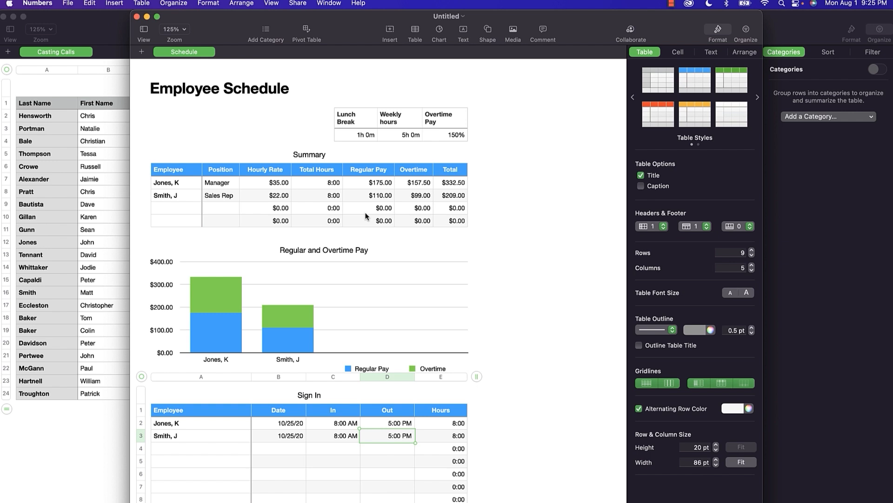
Add Sheet 1 with an empty table, then switch back to the Schedule sheet.
{"action": "left_click", "coordinate": [142, 52]}
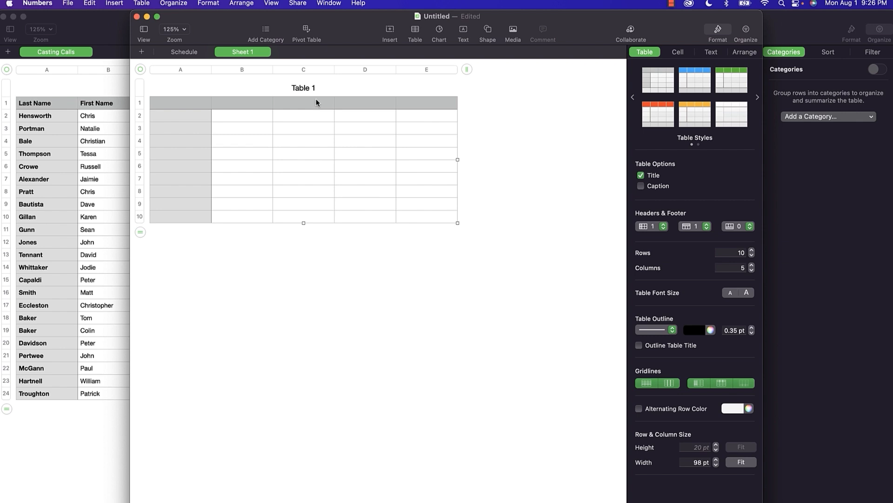
{"action": "left_click", "coordinate": [193, 53]}
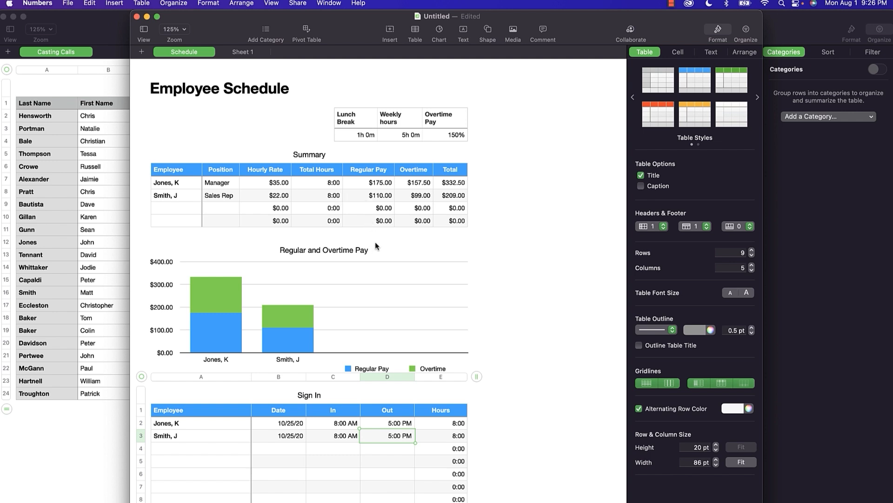
Select the Regular and Overtime Pay chart, then bring up the Open dialog's iCloud Numbers search.
{"action": "left_click", "coordinate": [285, 287]}
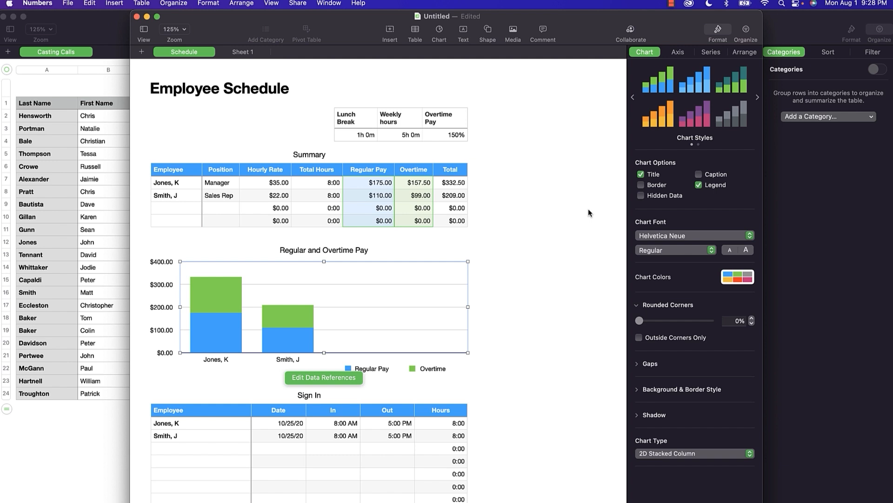
{"action": "left_click", "coordinate": [68, 3]}
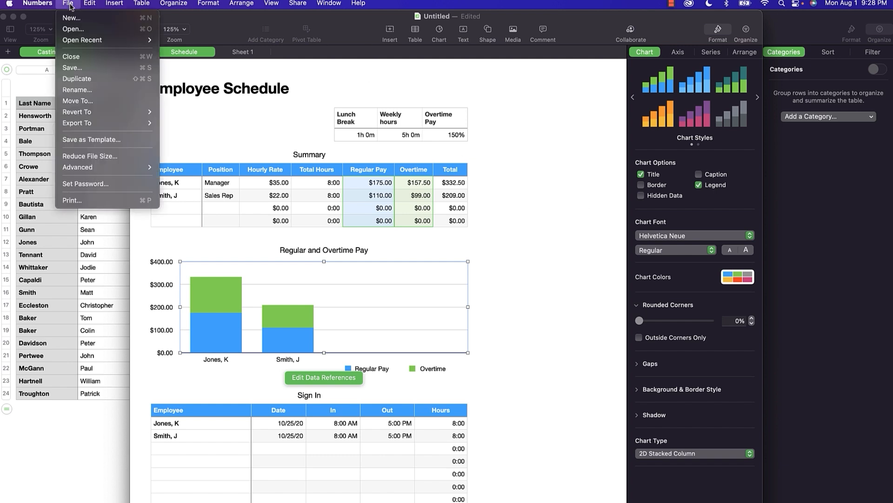
{"action": "left_click", "coordinate": [80, 30]}
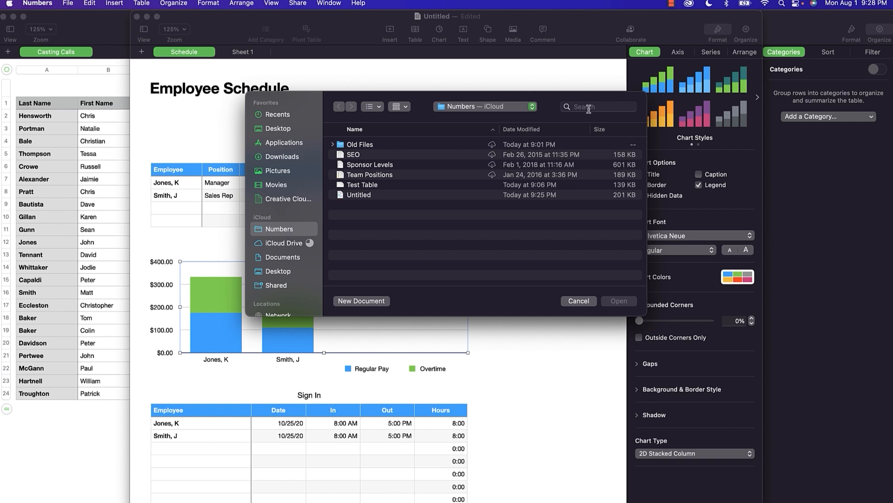
{"action": "left_click", "coordinate": [589, 108]}
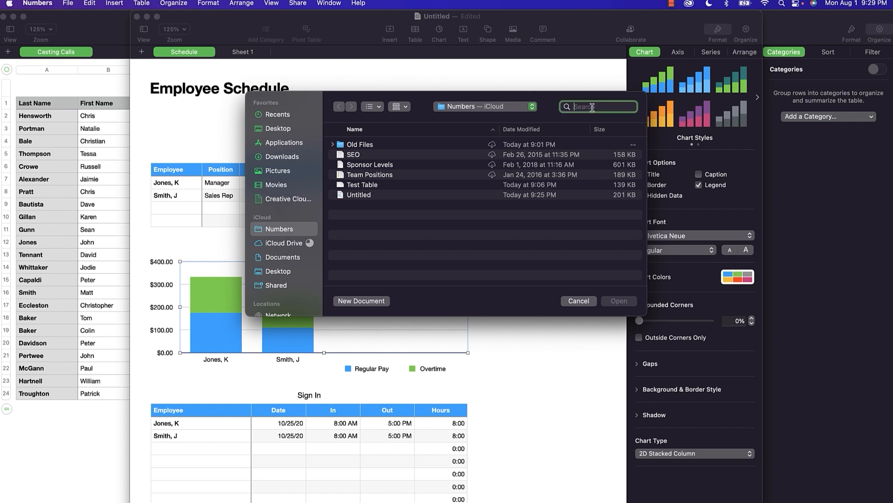
Search for 'sponsor' and show the Sponsor Levels file in Finder.
{"action": "type", "text": "sponsor"}
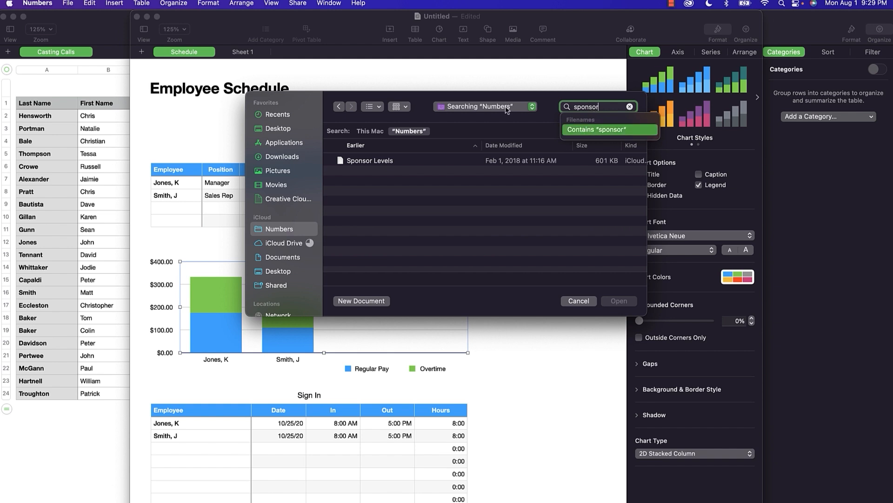
{"action": "left_click", "coordinate": [530, 213]}
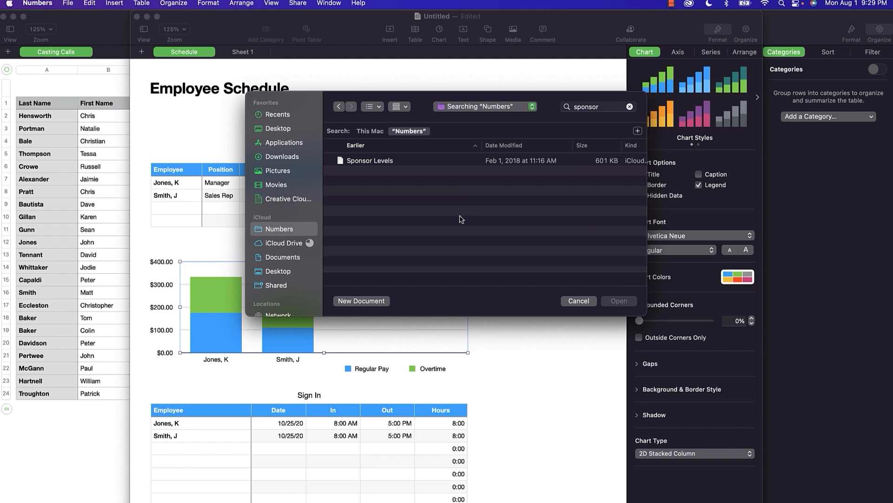
{"action": "left_click", "coordinate": [350, 162]}
{"action": "right_click", "coordinate": [350, 163]}
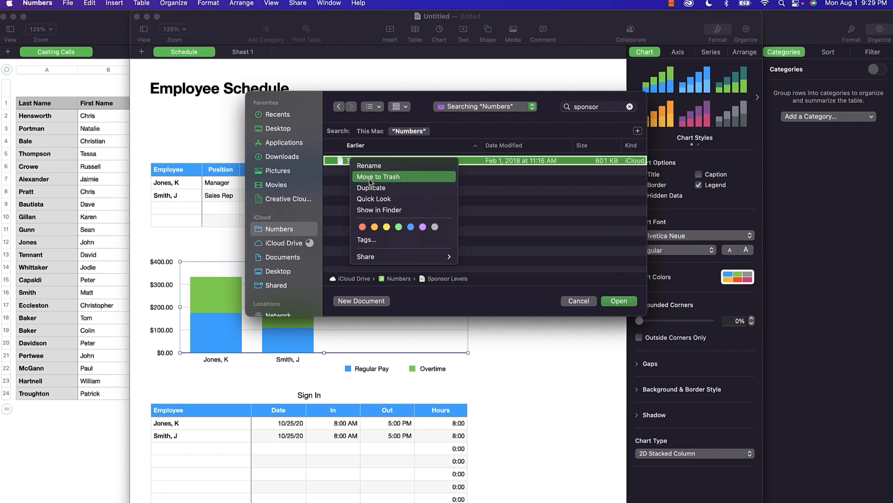
{"action": "left_click", "coordinate": [376, 209]}
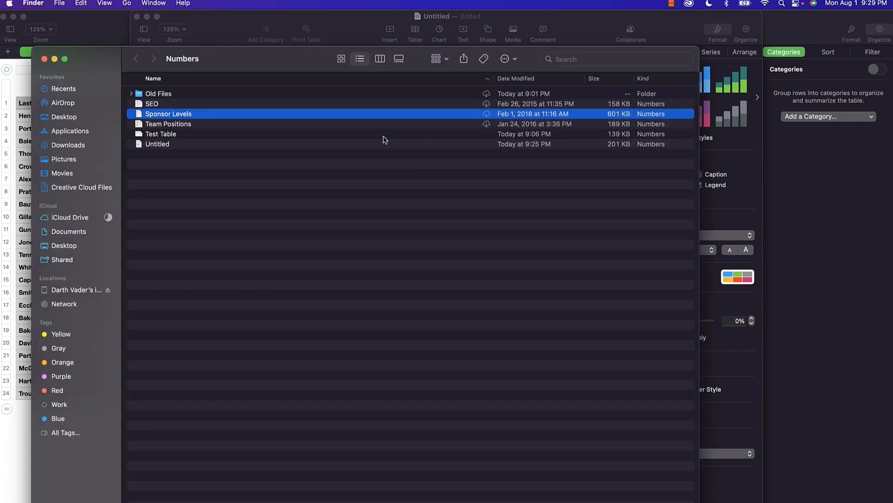
Check Sponsor Levels' Finder actions, then close the iCloud Numbers Finder window.
{"action": "right_click", "coordinate": [175, 117]}
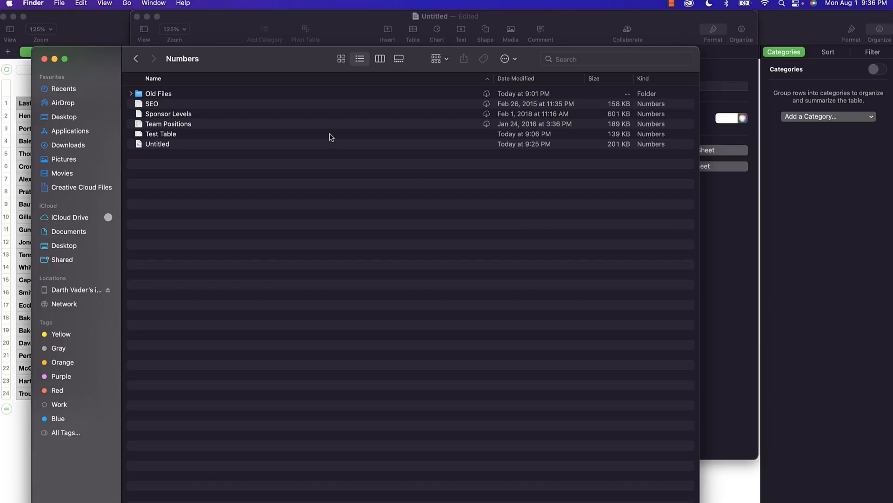
{"action": "left_click", "coordinate": [44, 59]}
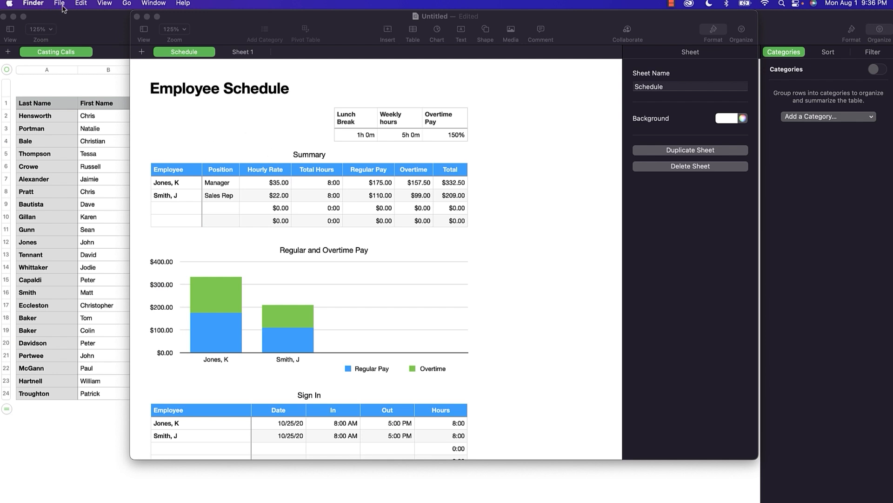
Switch Print Setup to landscape and back to portrait, then close the untitled document without saving.
{"action": "left_click", "coordinate": [204, 22]}
{"action": "key", "text": "super+p"}
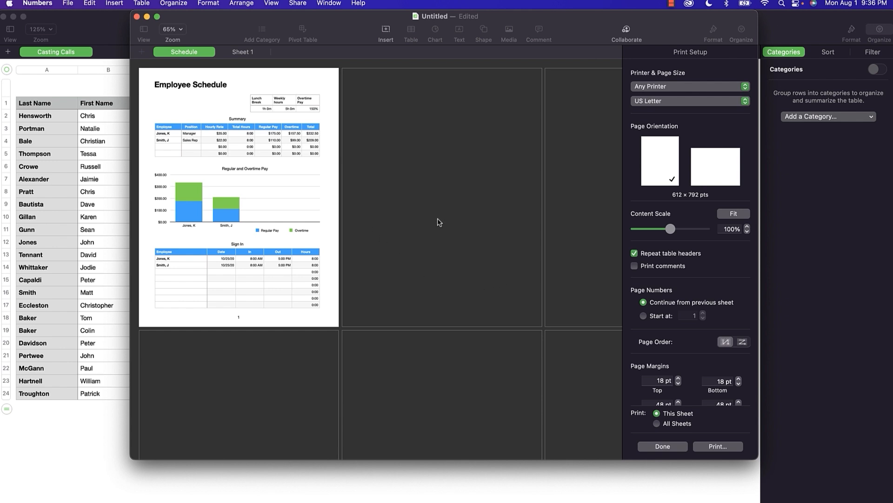
{"action": "left_click", "coordinate": [729, 163]}
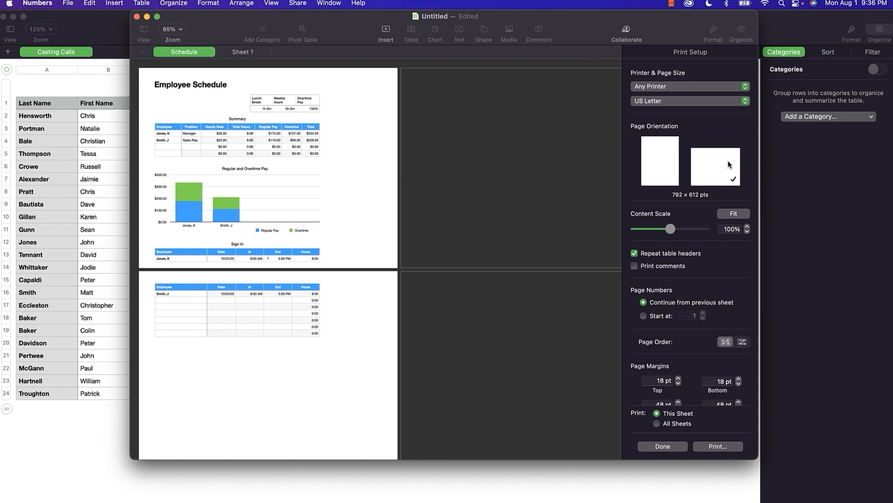
{"action": "left_click", "coordinate": [652, 159]}
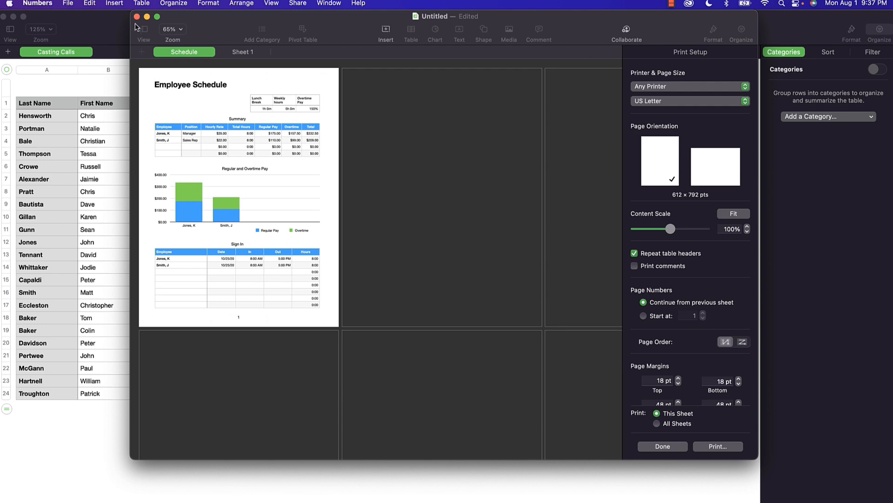
{"action": "left_click", "coordinate": [137, 16]}
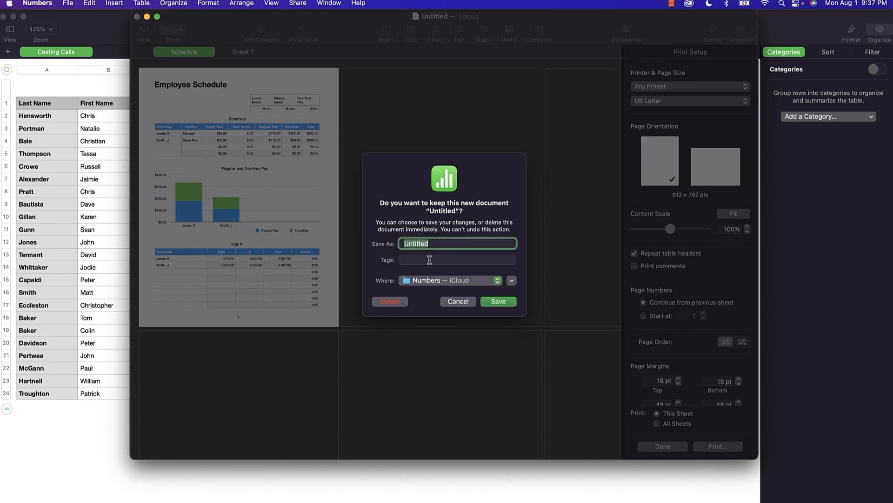
{"action": "left_click", "coordinate": [393, 306]}
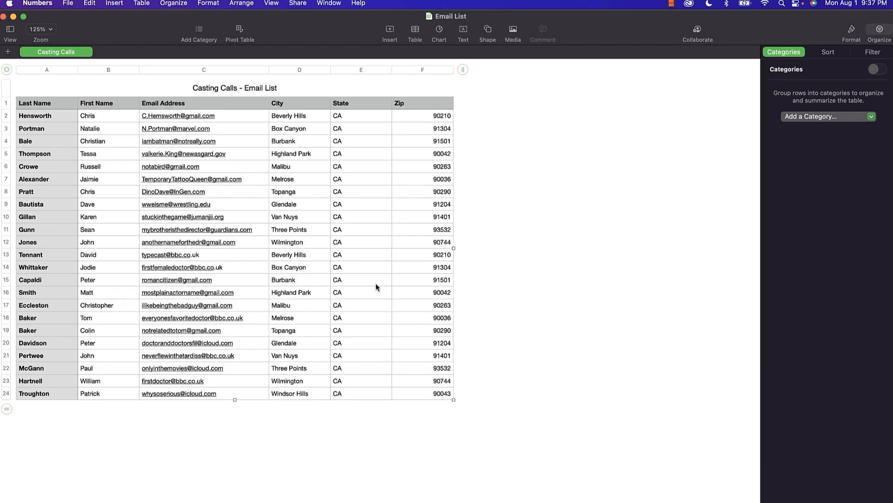
{"action": "right_click", "coordinate": [367, 31]}
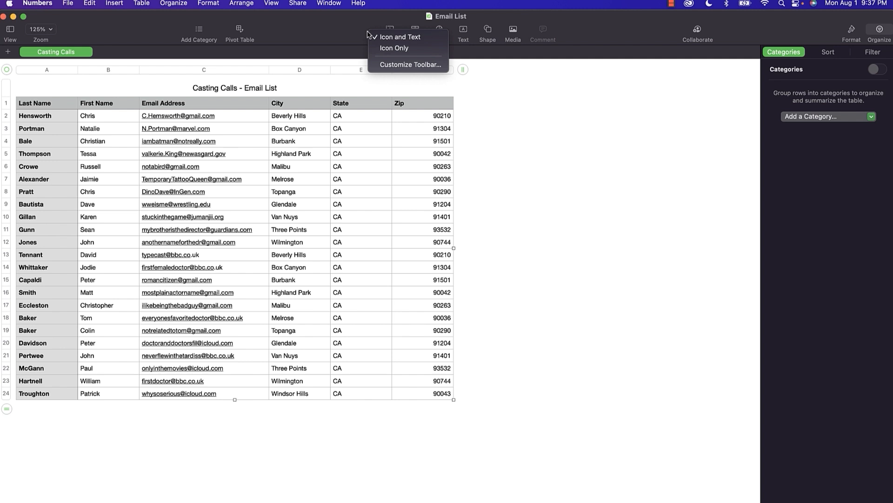
{"action": "left_click", "coordinate": [405, 65]}
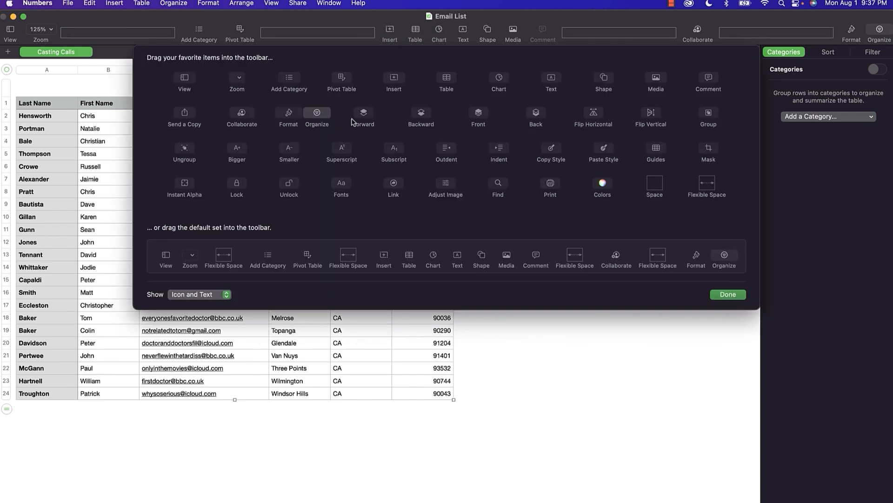
{"action": "left_click_drag", "start_coordinate": [364, 122], "coordinate": [354, 61]}
{"action": "left_click", "coordinate": [719, 297]}
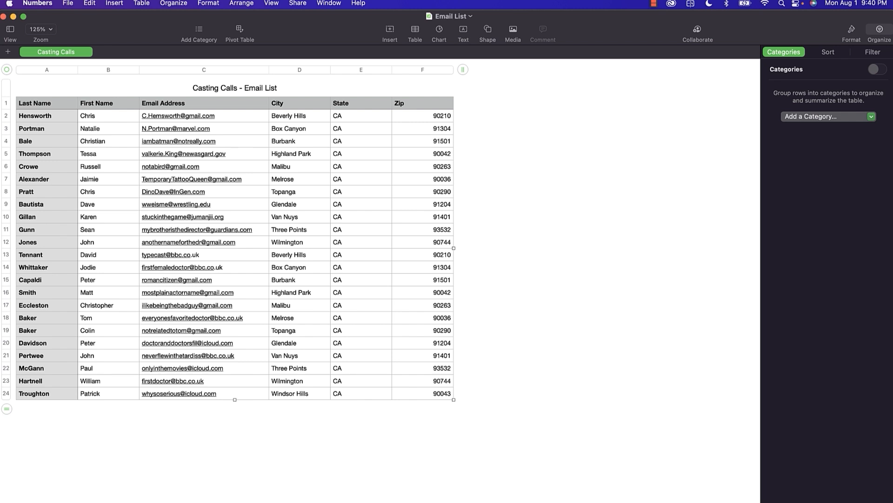
Add a new sheet, expand Table 1 to columns A–F and 13 rows, and center it.
{"action": "left_click", "coordinate": [8, 52]}
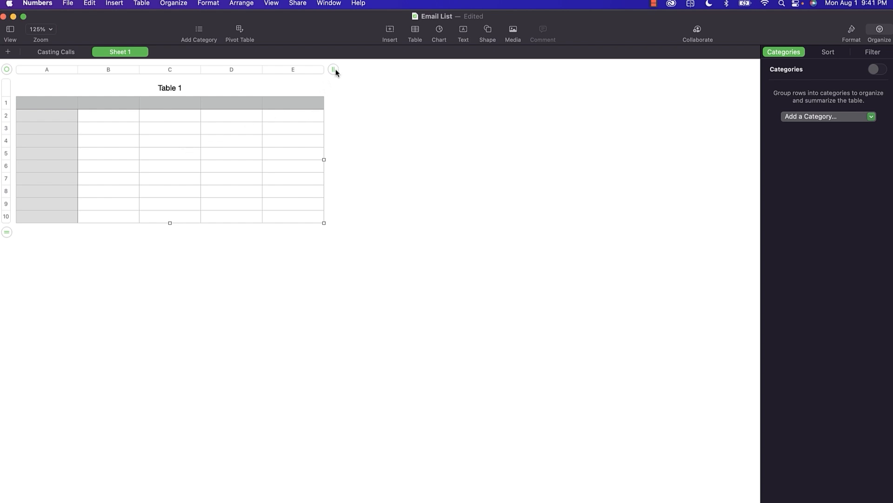
{"action": "left_click_drag", "start_coordinate": [333, 70], "coordinate": [443, 73]}
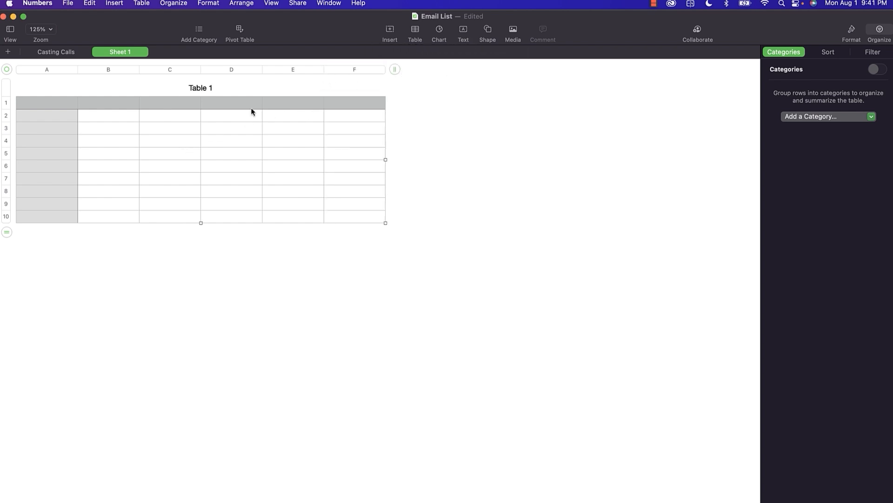
{"action": "left_click_drag", "start_coordinate": [6, 232], "coordinate": [16, 277]}
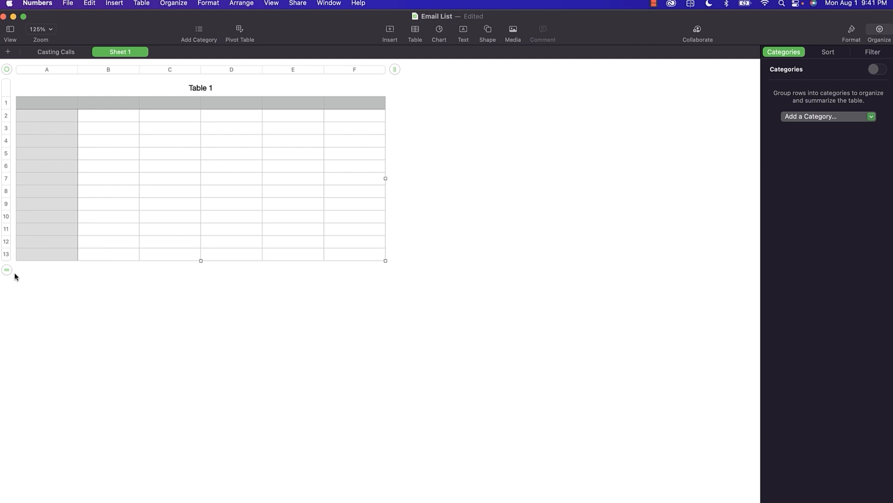
{"action": "left_click_drag", "start_coordinate": [7, 69], "coordinate": [272, 157]}
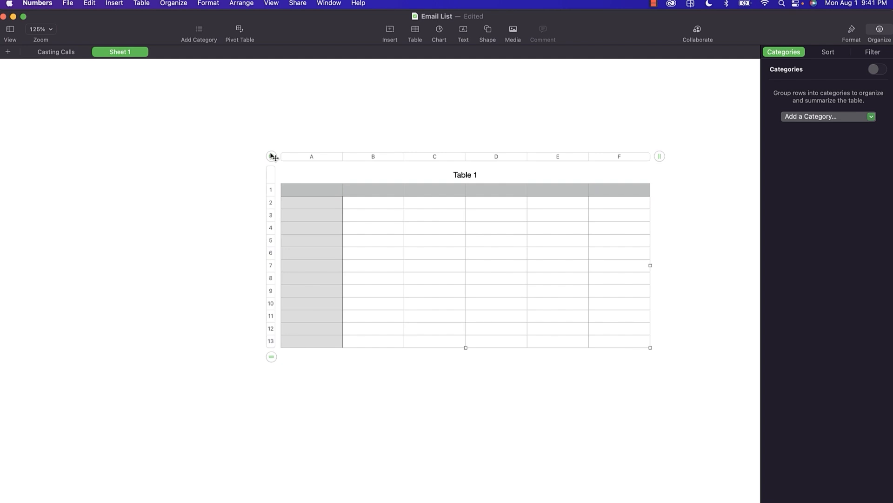
Insert a grey-style Table 2 at the top left and move Table 1 down and right.
{"action": "left_click", "coordinate": [415, 32]}
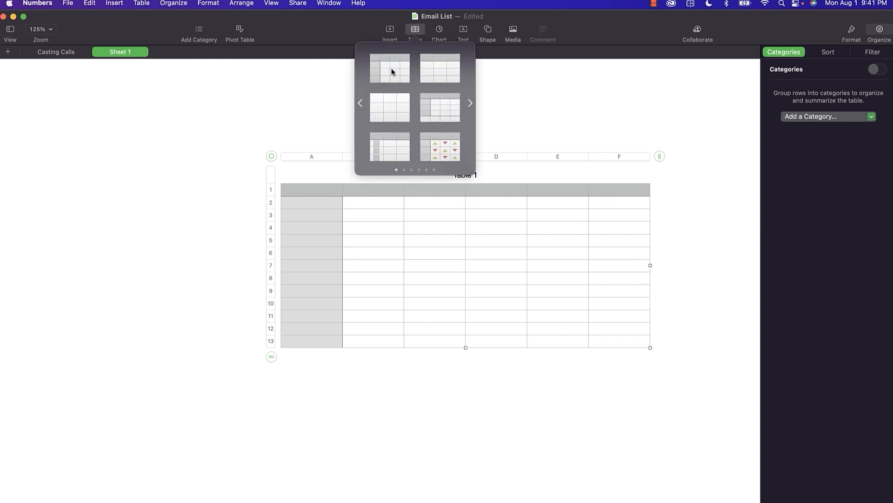
{"action": "left_click", "coordinate": [392, 74]}
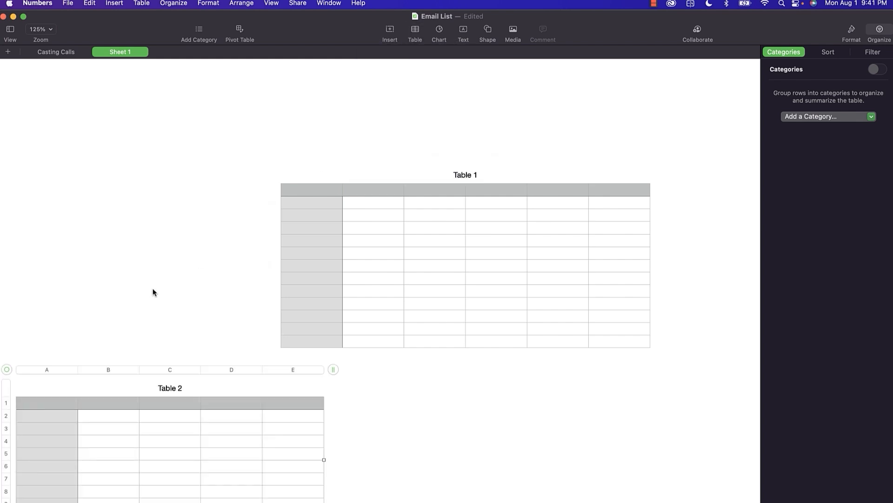
{"action": "left_click_drag", "start_coordinate": [7, 369], "coordinate": [29, 87]}
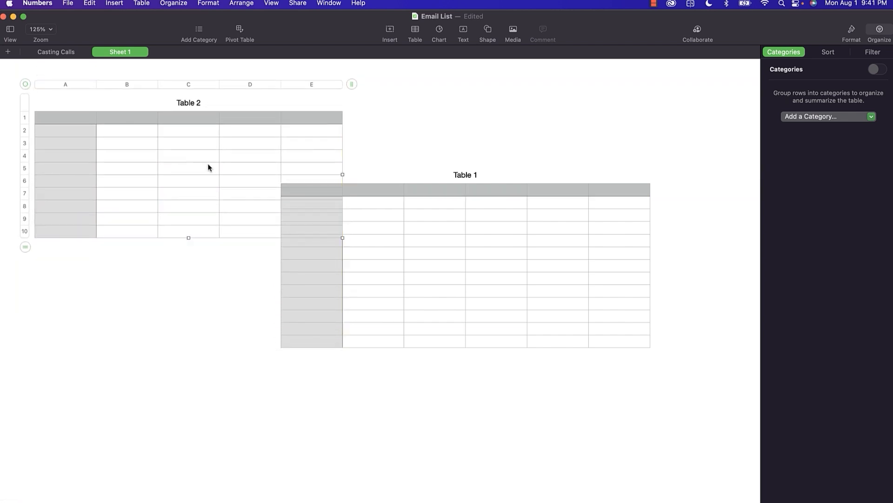
{"action": "left_click", "coordinate": [377, 250]}
{"action": "left_click_drag", "start_coordinate": [275, 159], "coordinate": [346, 237]}
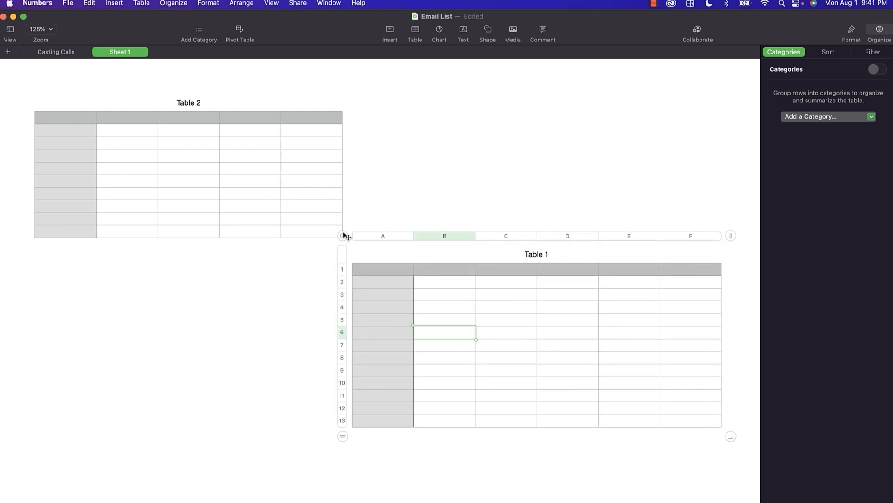
Insert a green-style table as Table 3, then delete it.
{"action": "left_click", "coordinate": [221, 158]}
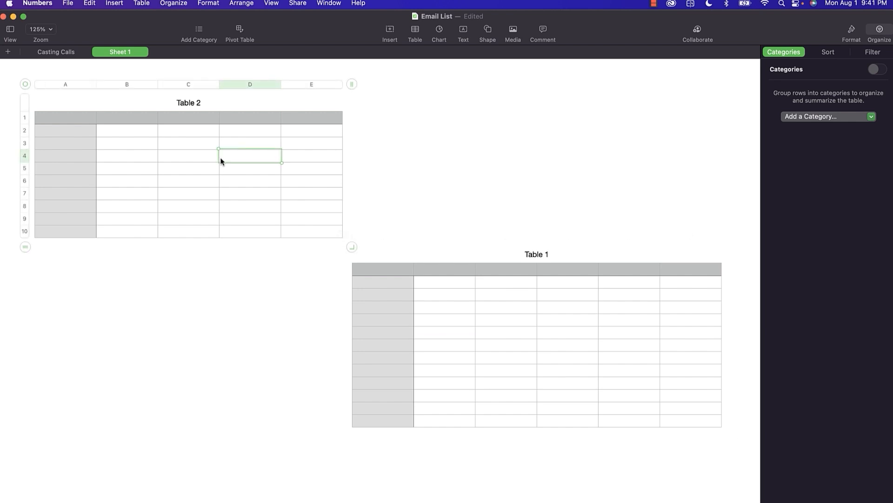
{"action": "left_click", "coordinate": [500, 97]}
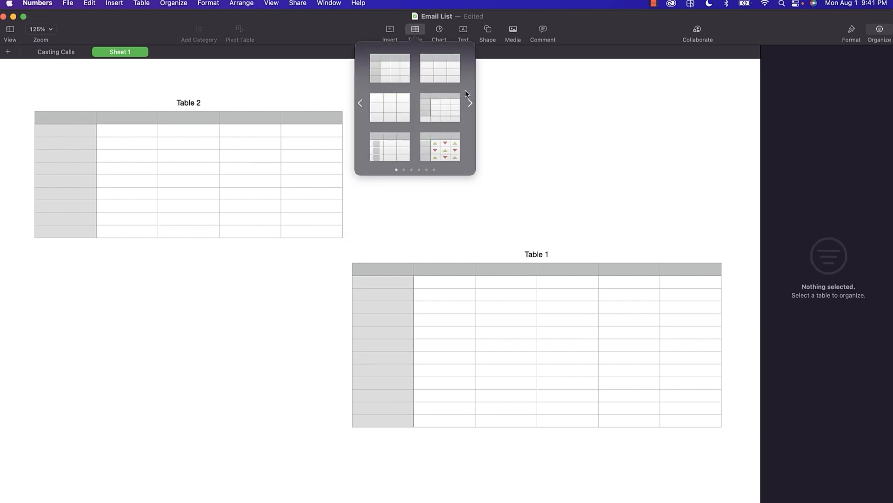
{"action": "left_click", "coordinate": [469, 103]}
{"action": "left_click", "coordinate": [470, 103]}
{"action": "left_click", "coordinate": [442, 111]}
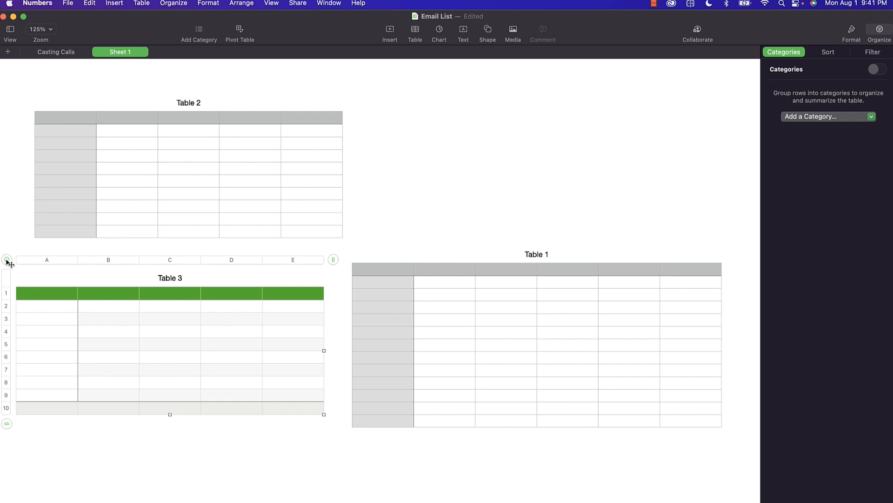
{"action": "key", "text": "Delete"}
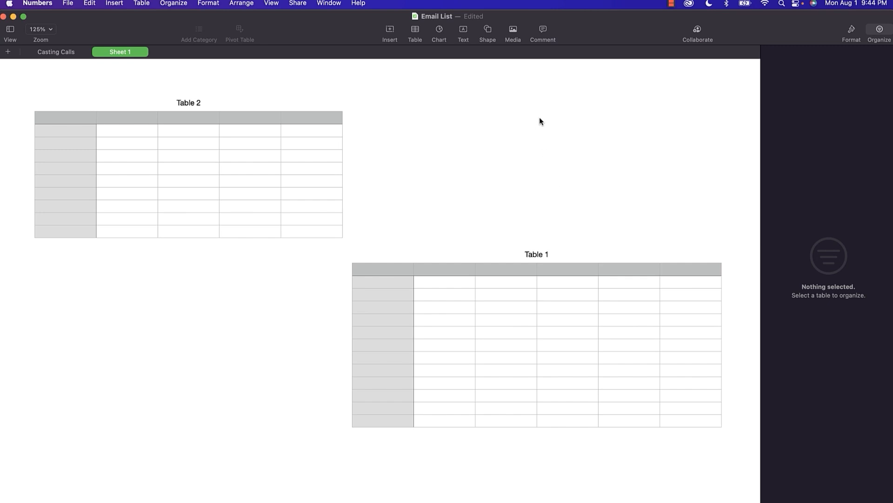
Select rows 1–3 and columns C and D of Table 2, and inspect column D's options.
{"action": "left_click", "coordinate": [256, 118]}
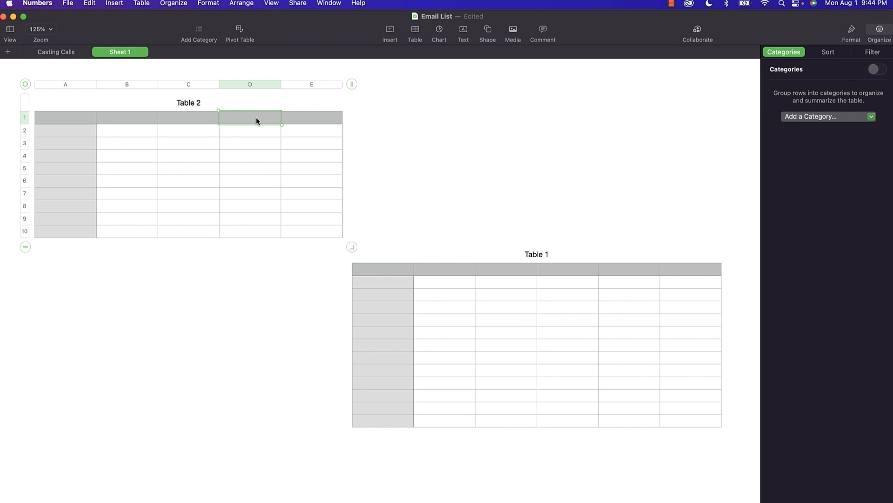
{"action": "left_click", "coordinate": [24, 118]}
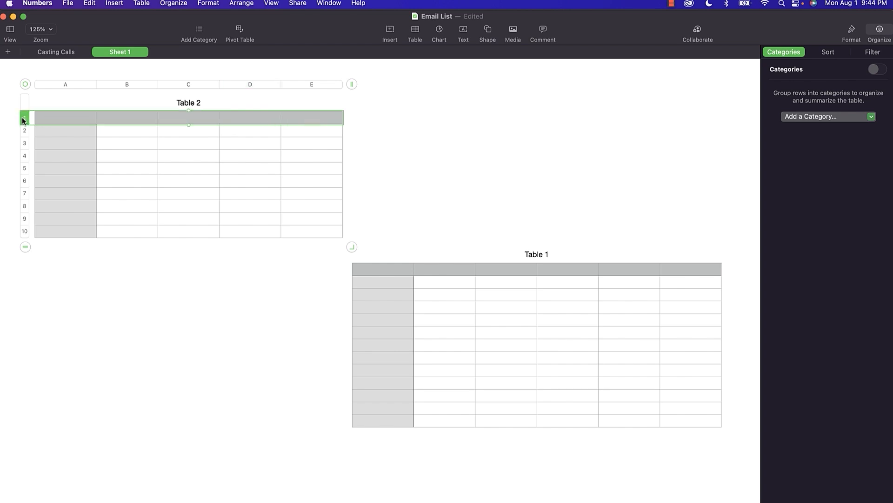
{"action": "left_click", "coordinate": [23, 132]}
{"action": "left_click", "coordinate": [24, 144]}
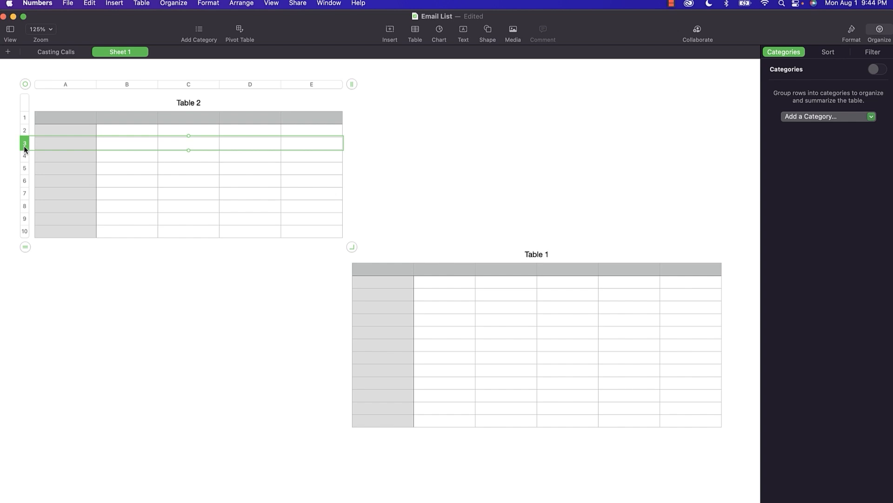
{"action": "left_click", "coordinate": [183, 85]}
{"action": "left_click", "coordinate": [246, 85]}
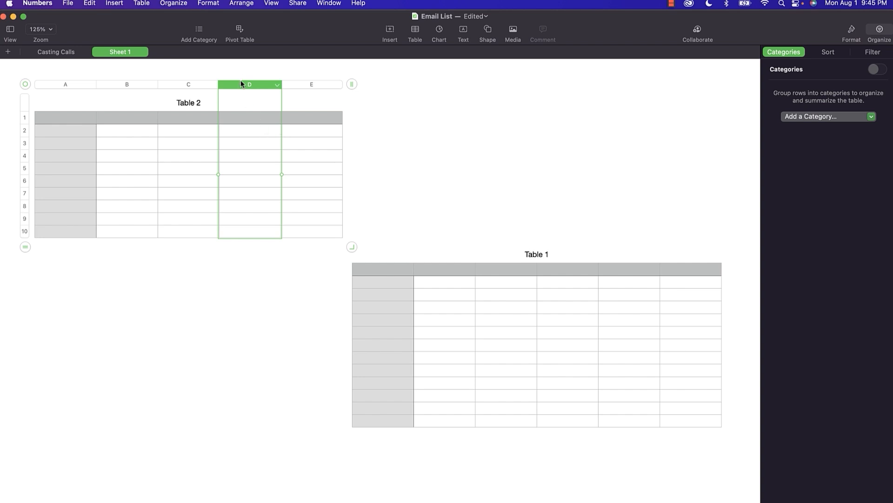
{"action": "left_click", "coordinate": [278, 87]}
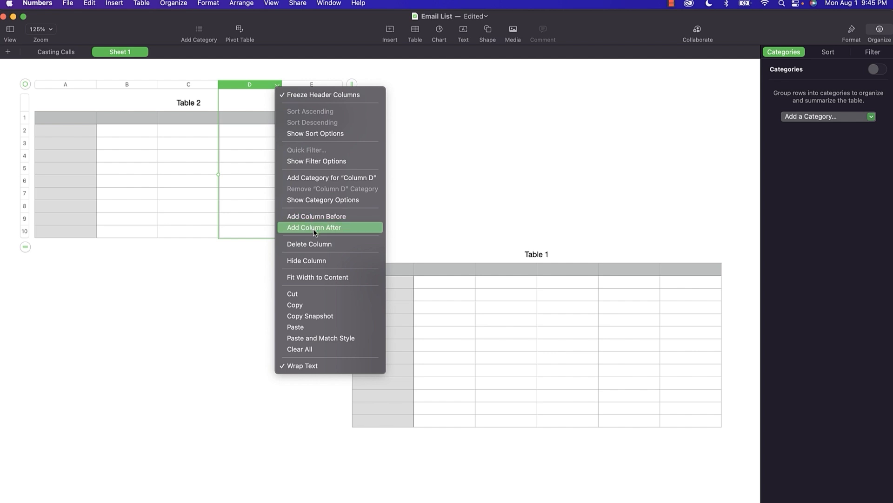
{"action": "left_click", "coordinate": [25, 158]}
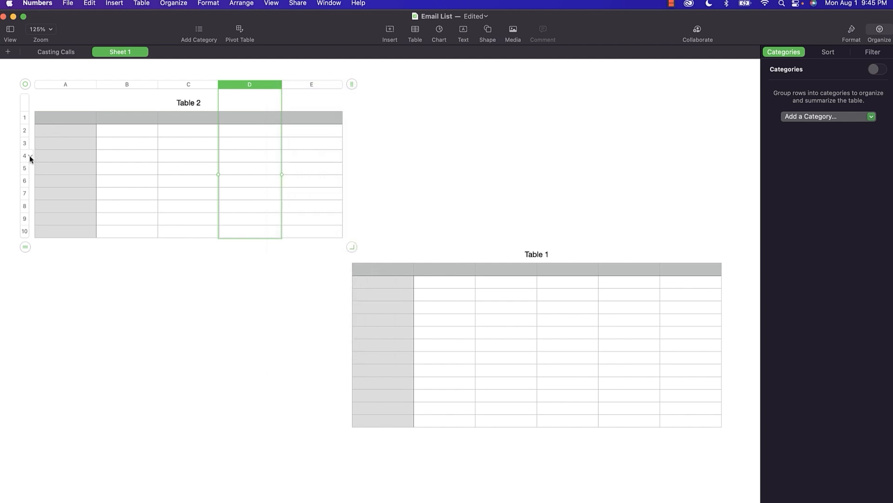
Add a row to Table 2, move row 7 higher, and move column C to the end.
{"action": "left_click", "coordinate": [29, 157]}
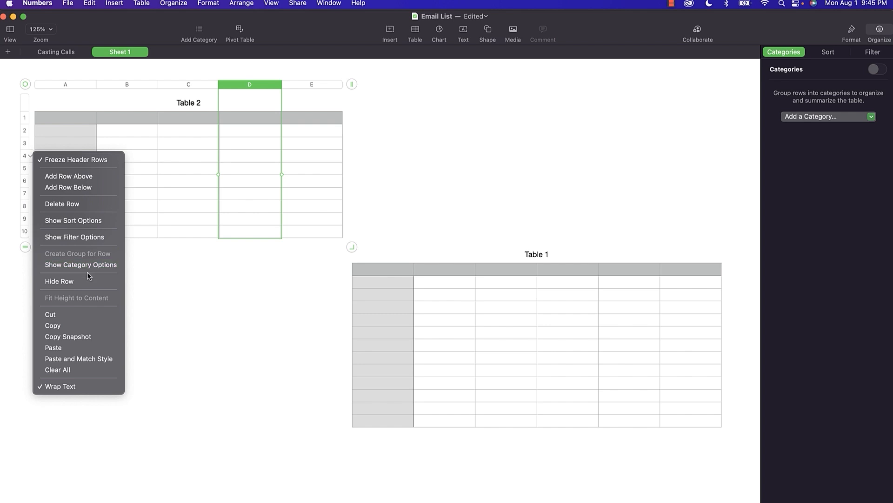
{"action": "left_click", "coordinate": [76, 188]}
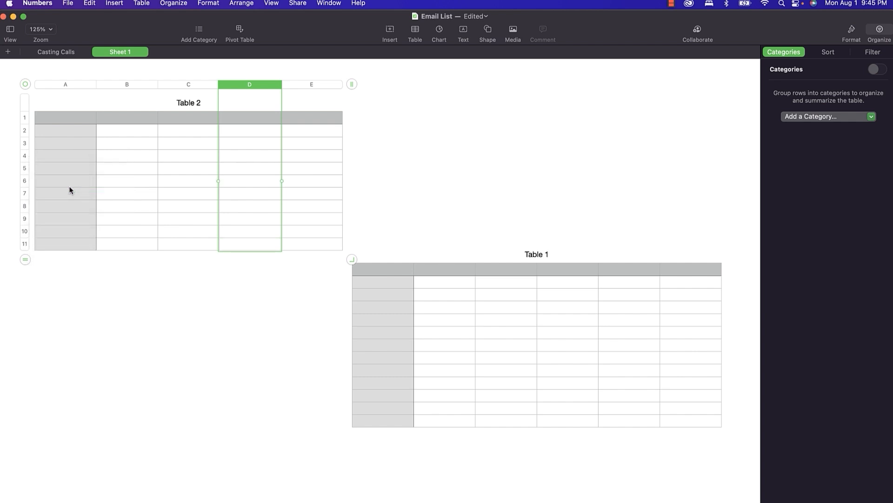
{"action": "left_click", "coordinate": [22, 190]}
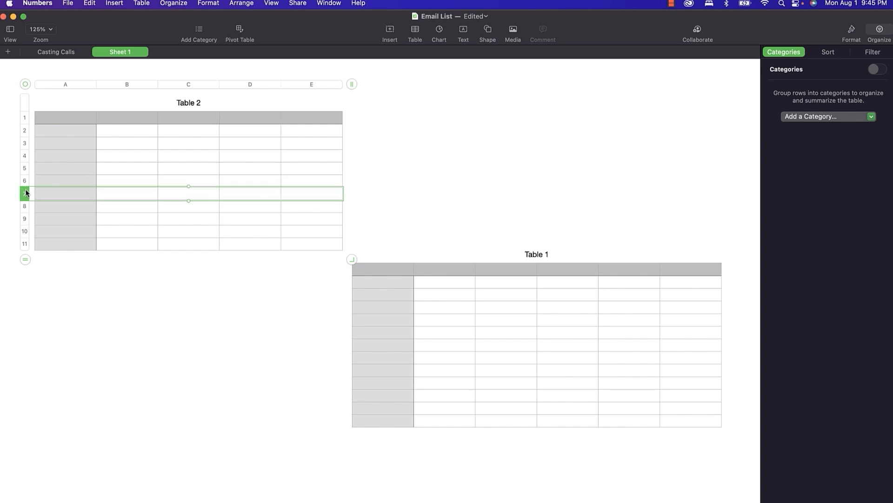
{"action": "left_click_drag", "start_coordinate": [24, 191], "coordinate": [21, 169]}
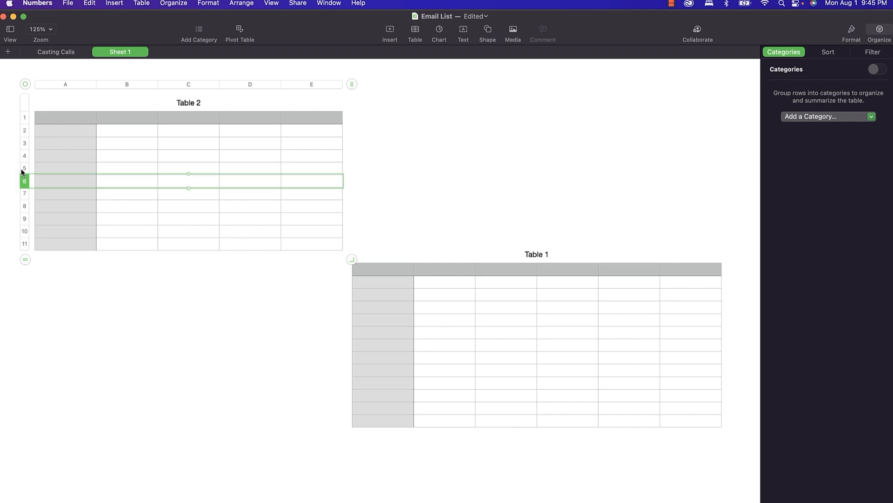
{"action": "left_click", "coordinate": [202, 85]}
{"action": "left_click_drag", "start_coordinate": [189, 85], "coordinate": [249, 84]}
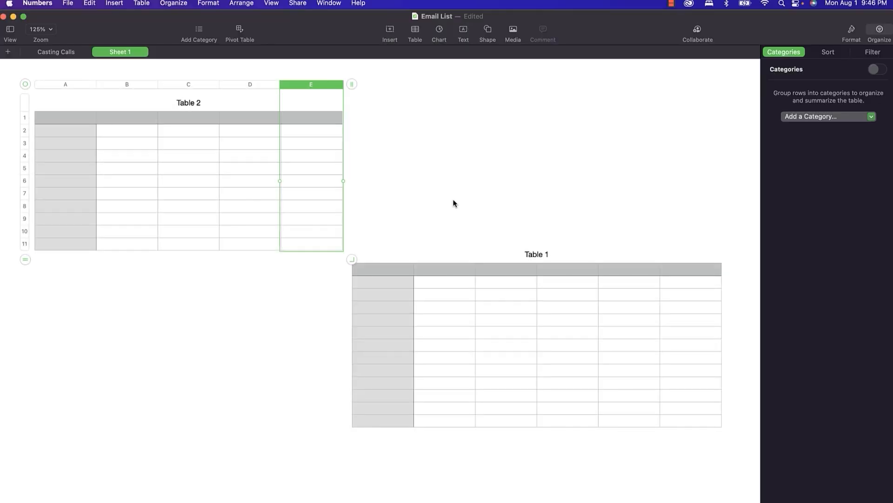
Merge cells D3 and E3 into one cell, then unmerge them.
{"action": "left_click", "coordinate": [254, 143]}
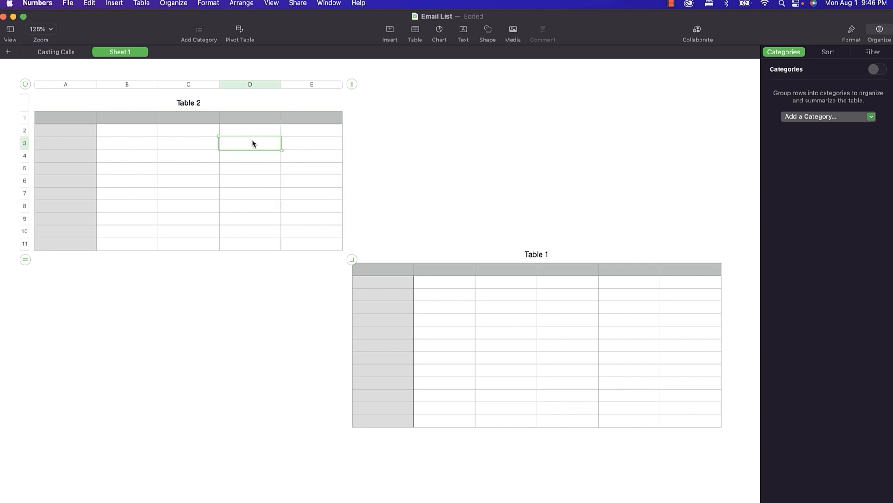
{"action": "left_click", "coordinate": [291, 143], "text": "shift"}
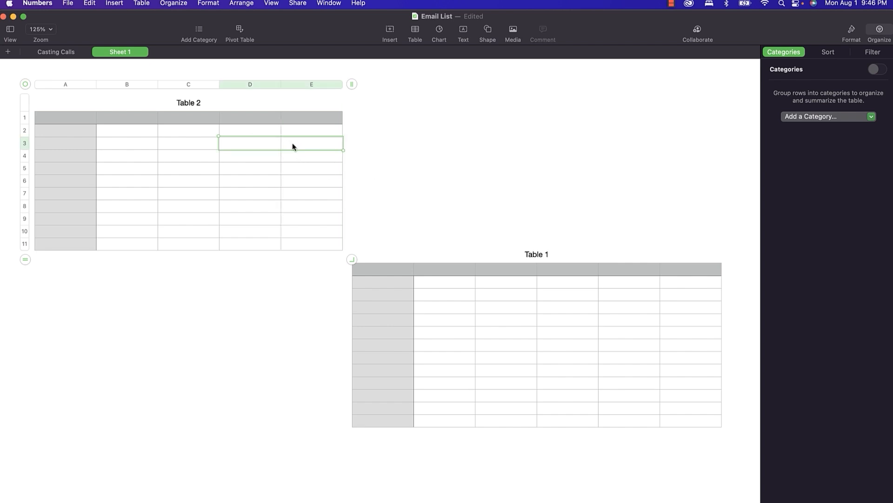
{"action": "right_click", "coordinate": [292, 144]}
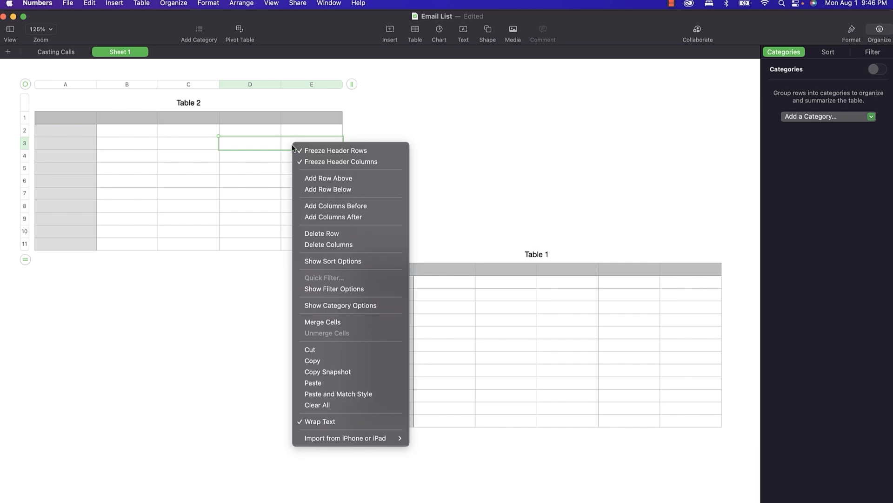
{"action": "left_click", "coordinate": [326, 321]}
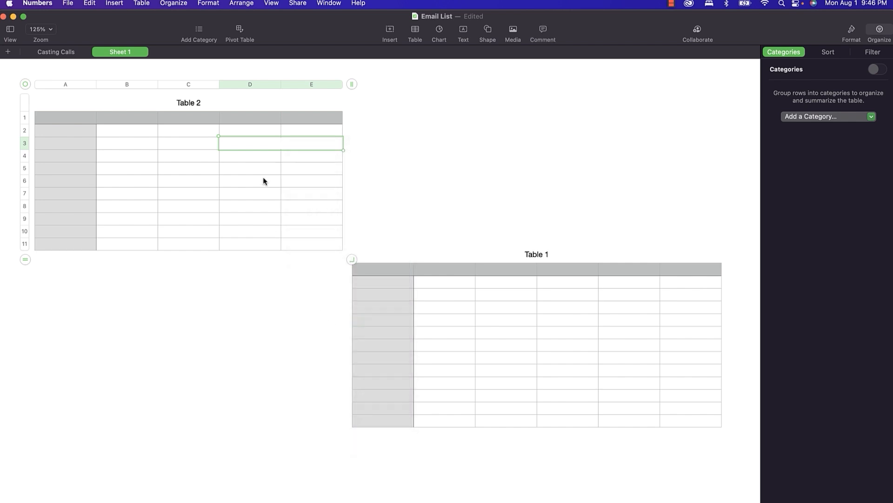
{"action": "right_click", "coordinate": [252, 147]}
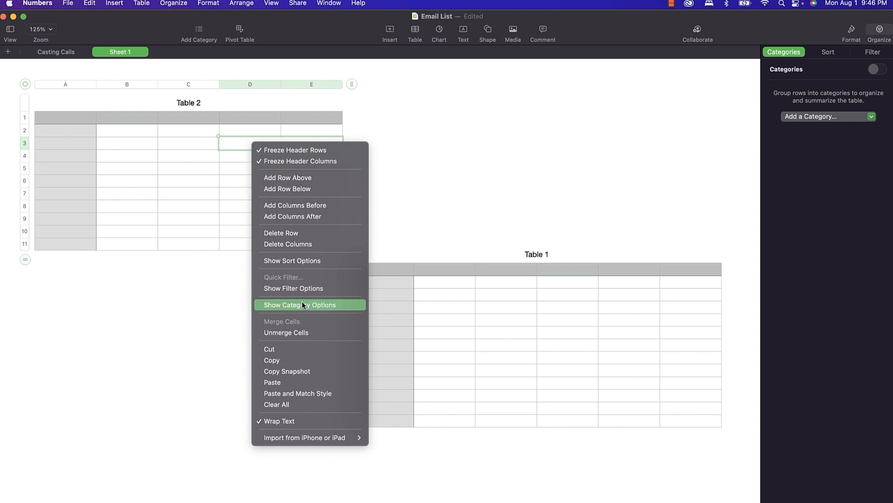
{"action": "left_click", "coordinate": [302, 332]}
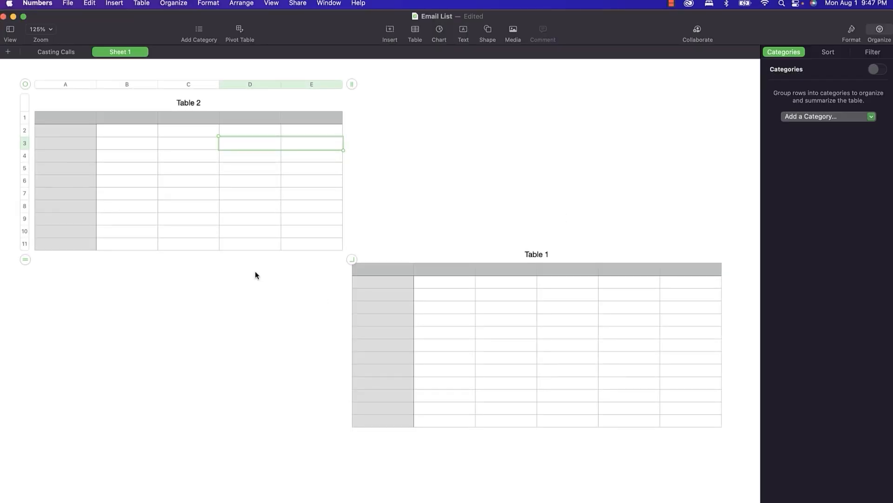
Preview blue, red, orange and plain styles on Table 1, then settle on the green style.
{"action": "left_click", "coordinate": [391, 321]}
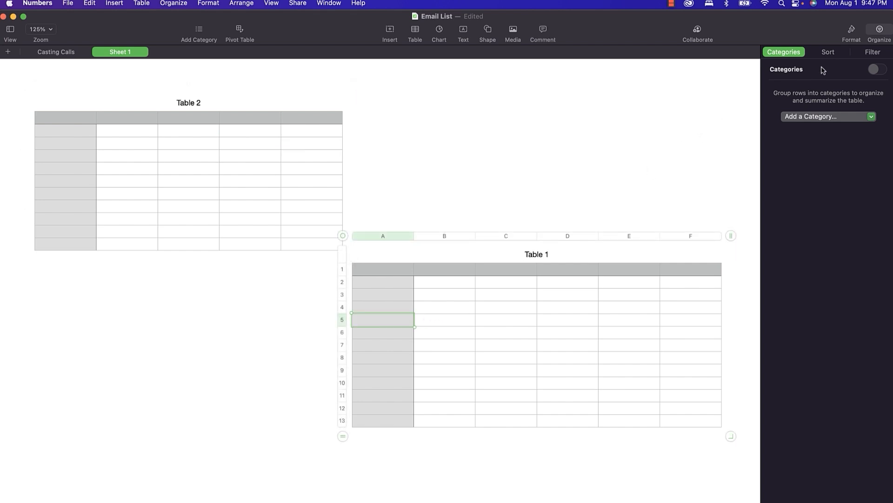
{"action": "left_click", "coordinate": [851, 30]}
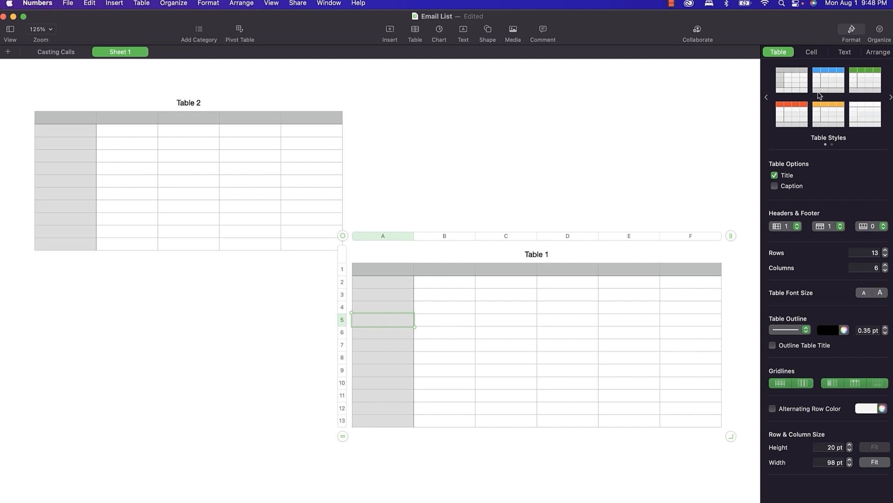
{"action": "left_click", "coordinate": [891, 97]}
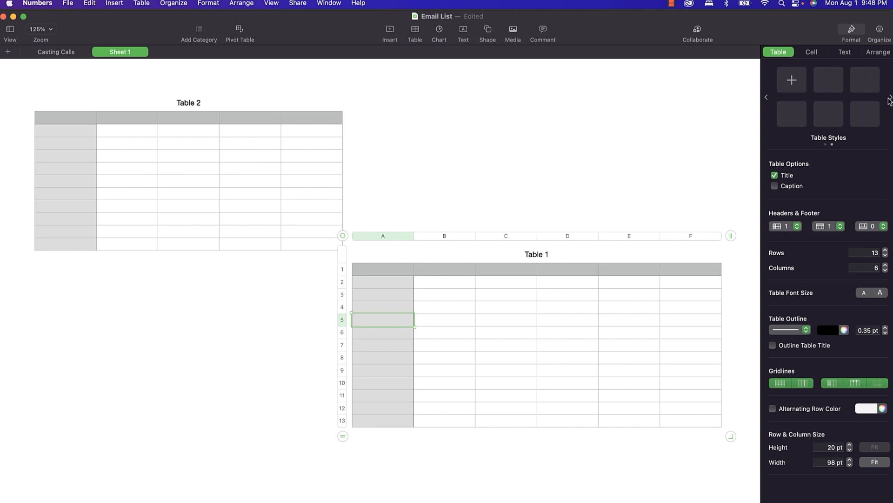
{"action": "left_click", "coordinate": [767, 98]}
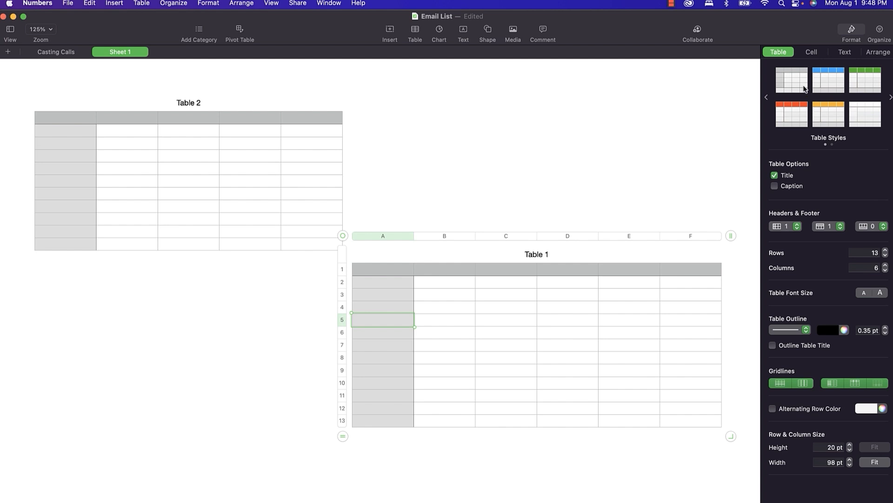
{"action": "left_click", "coordinate": [830, 81]}
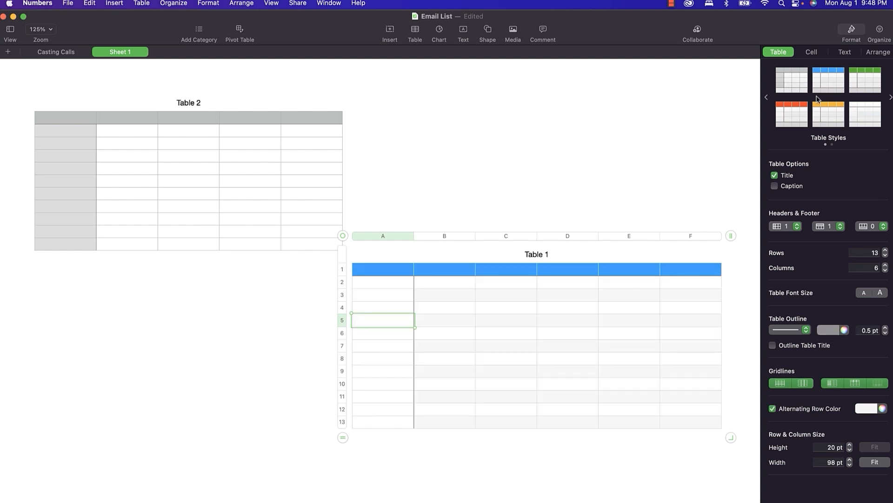
{"action": "left_click", "coordinate": [788, 119]}
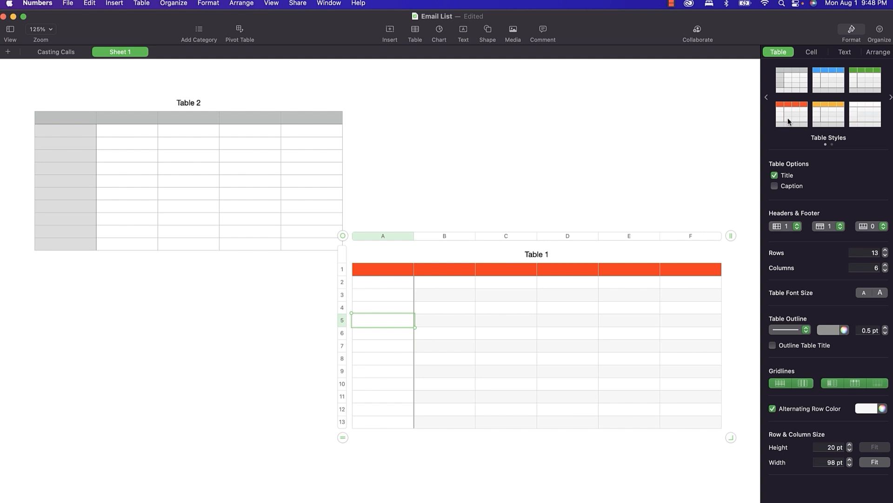
{"action": "left_click", "coordinate": [820, 125]}
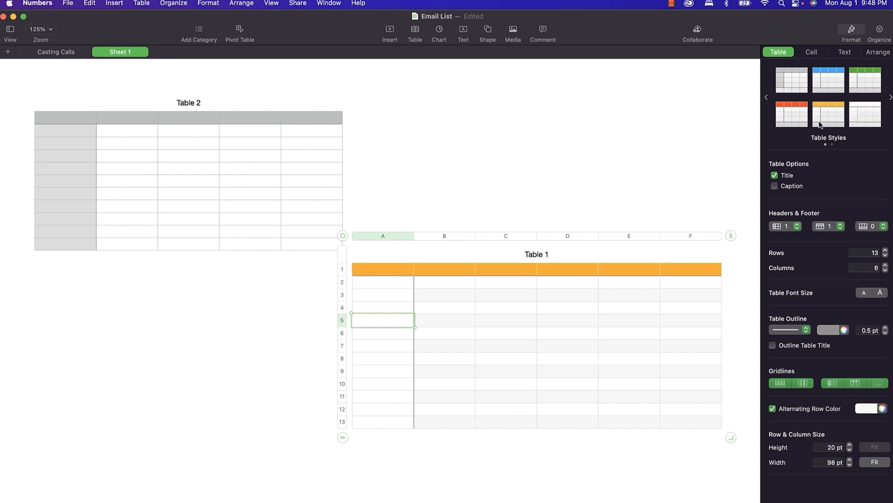
{"action": "left_click", "coordinate": [864, 106]}
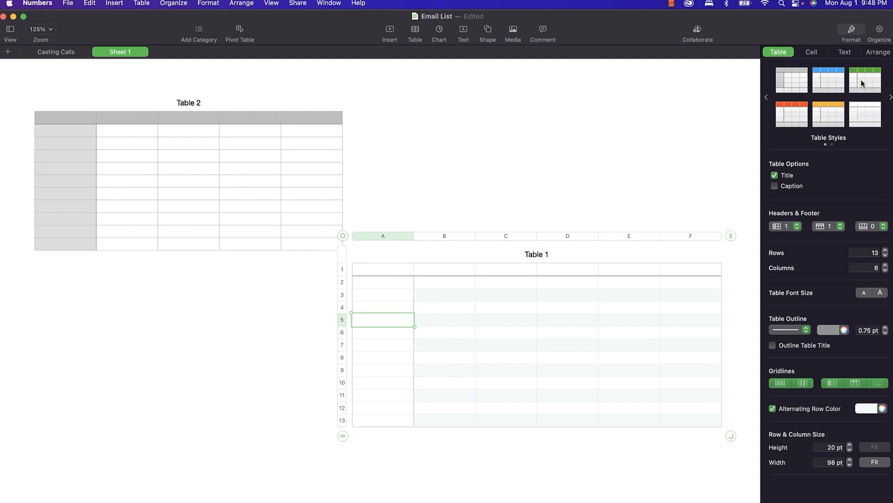
{"action": "left_click", "coordinate": [861, 83]}
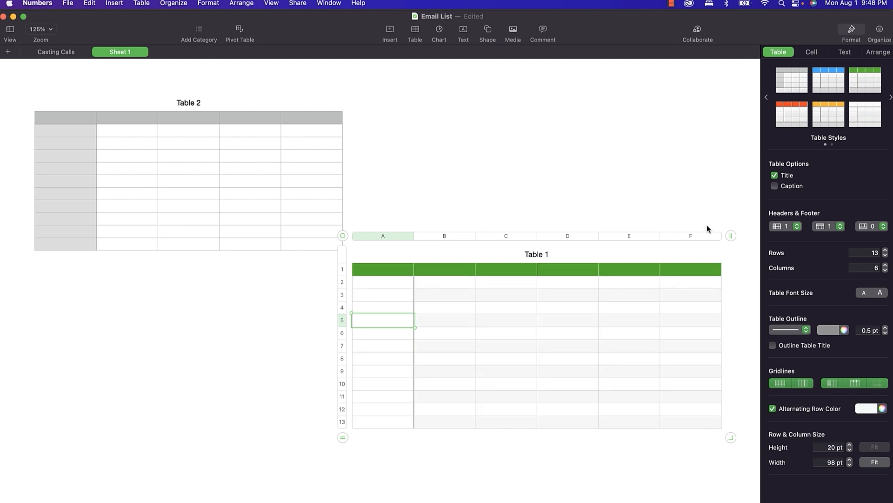
{"action": "left_click", "coordinate": [343, 269]}
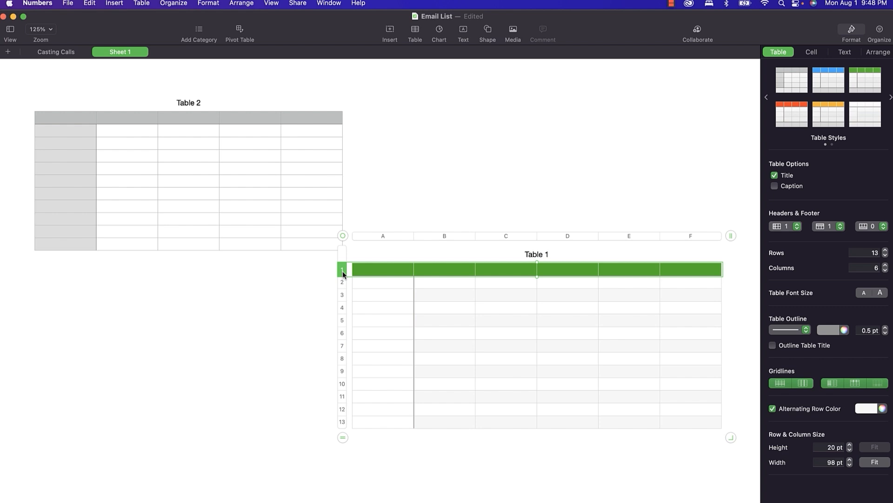
Give Table 1's header row a blue gradient fill and add column G after column E.
{"action": "right_click", "coordinate": [375, 270]}
{"action": "key", "text": "Escape"}
{"action": "left_click", "coordinate": [813, 53]}
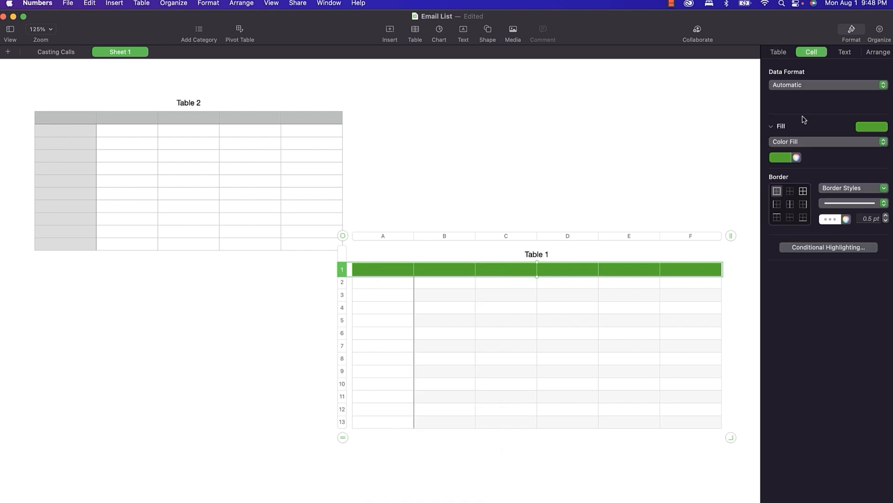
{"action": "left_click", "coordinate": [884, 128]}
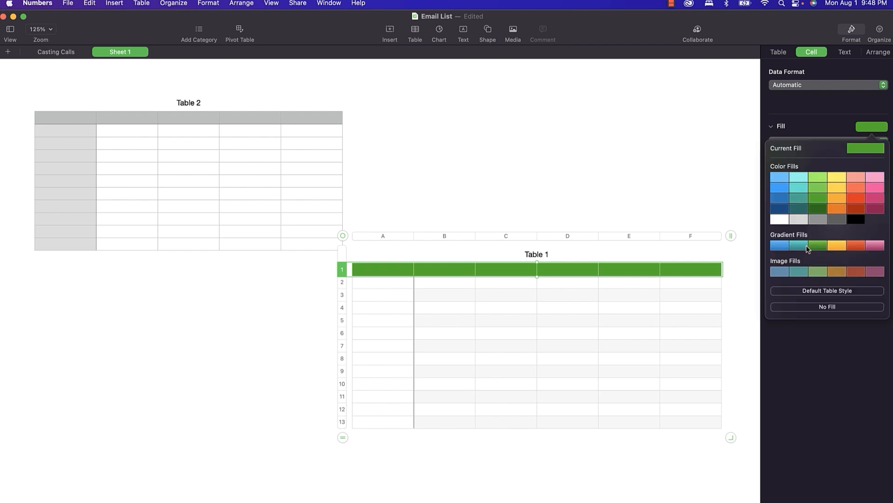
{"action": "left_click", "coordinate": [786, 246]}
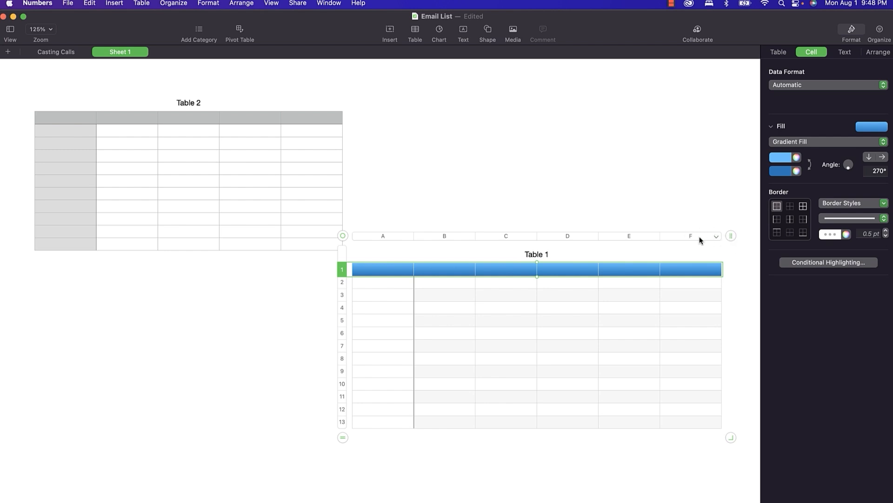
{"action": "left_click", "coordinate": [656, 236]}
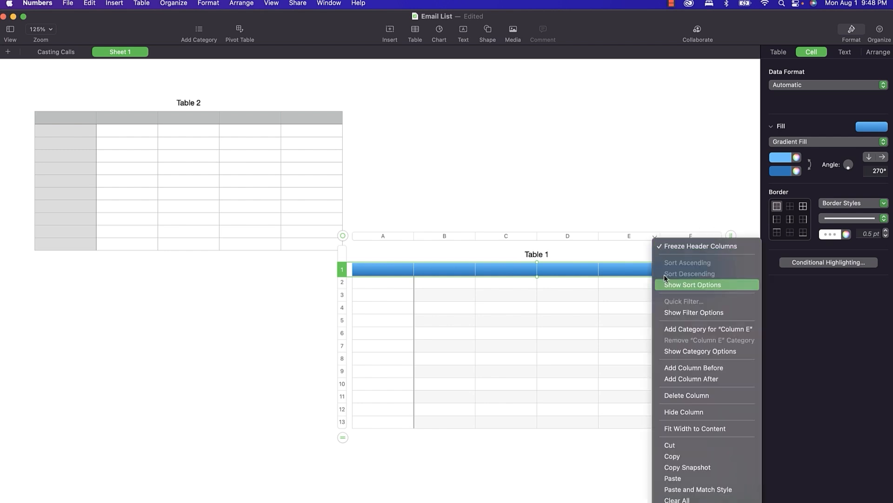
{"action": "left_click", "coordinate": [675, 379]}
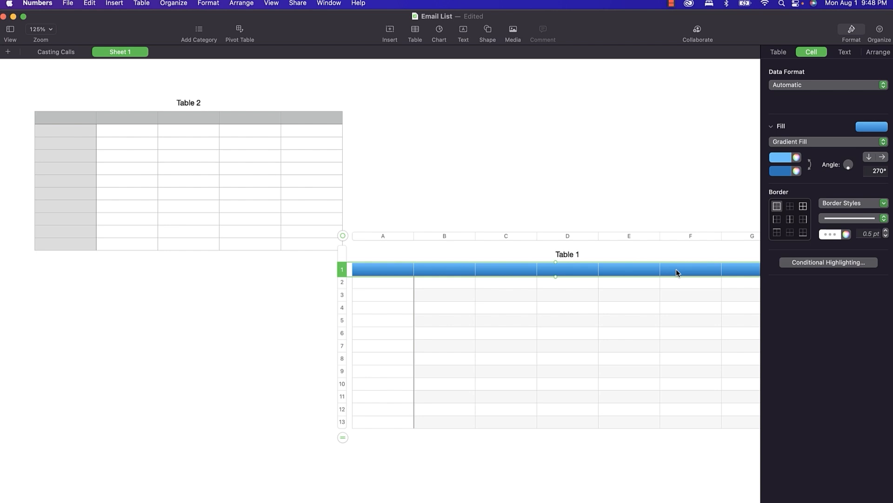
Add Table 1's current styling as a custom style on the second Table Styles page.
{"action": "left_click", "coordinate": [779, 55]}
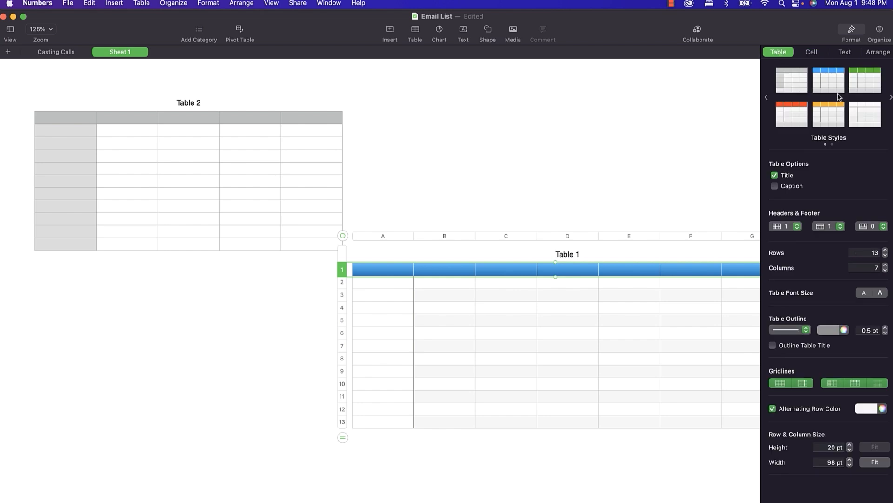
{"action": "left_click", "coordinate": [891, 99]}
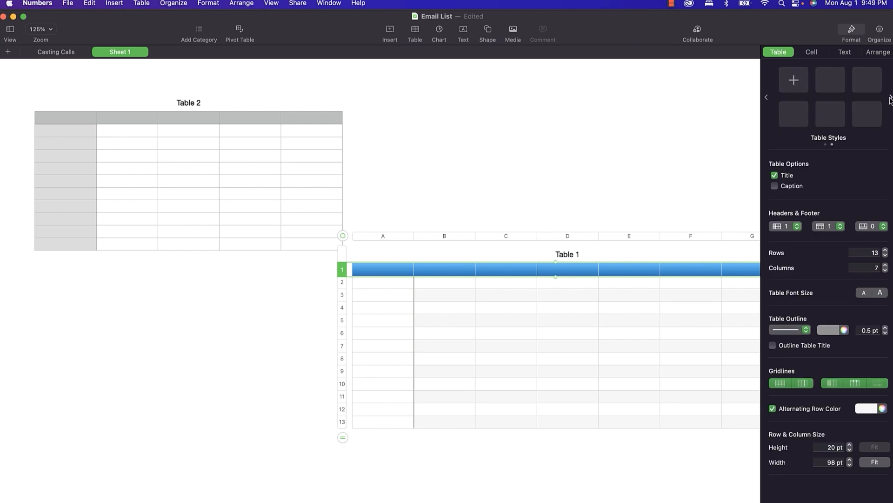
{"action": "left_click", "coordinate": [793, 81]}
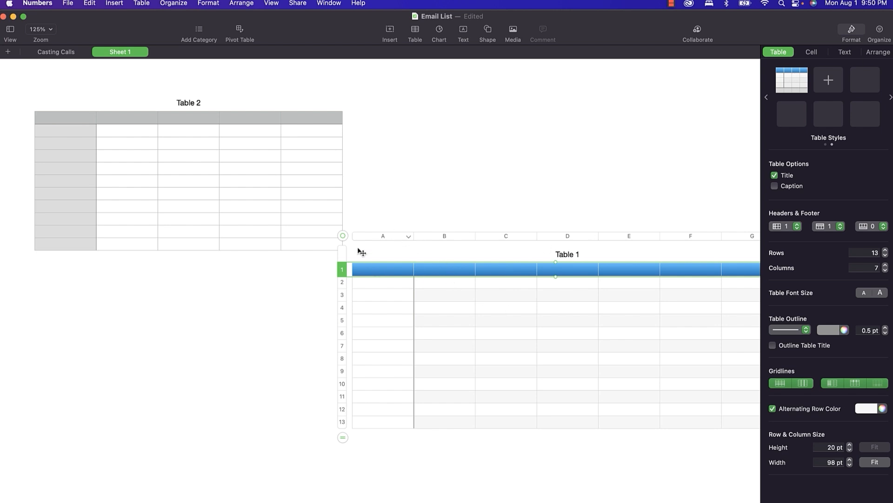
{"action": "right_click", "coordinate": [342, 237]}
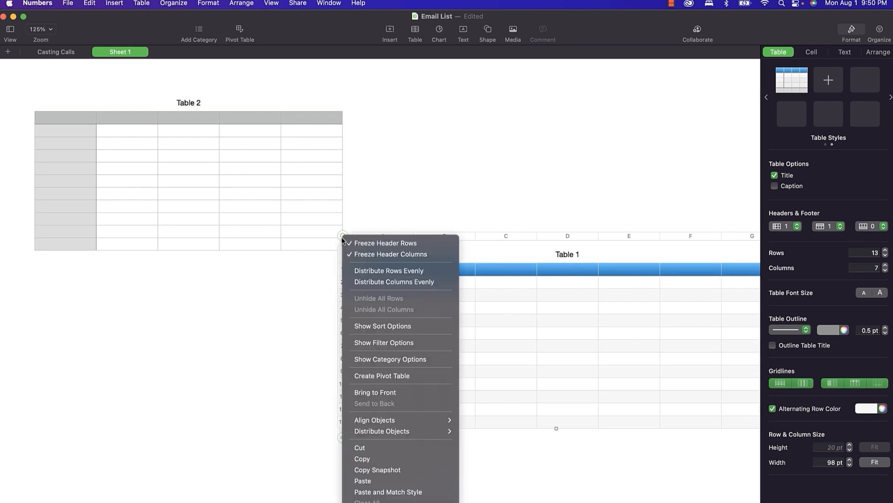
{"action": "mouse_move", "coordinate": [374, 423]}
{"action": "left_click", "coordinate": [368, 502]}
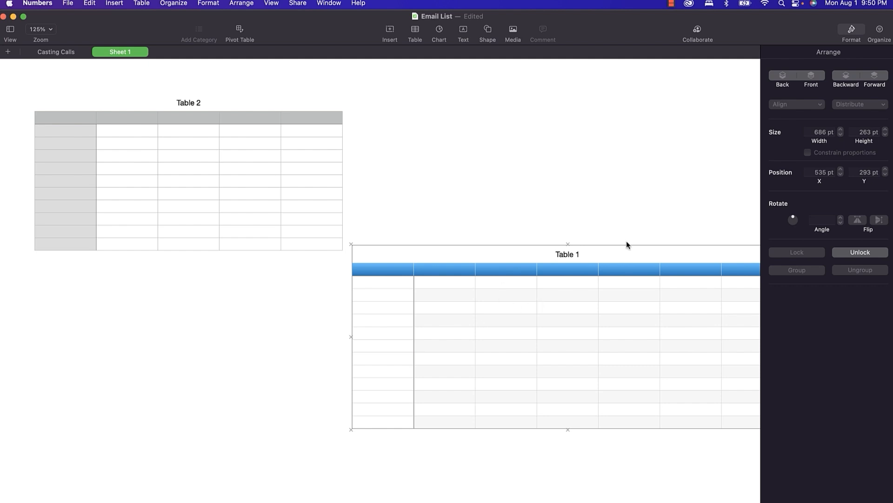
{"action": "left_click", "coordinate": [857, 256]}
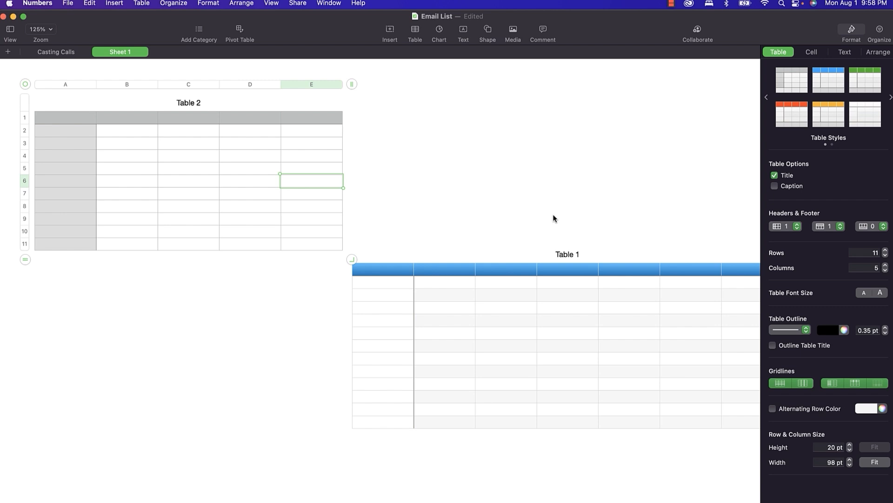
Enter 'Typing' in D2 of Table 2, then fill D3 with 'Typing' via autocomplete.
{"action": "left_click", "coordinate": [570, 160]}
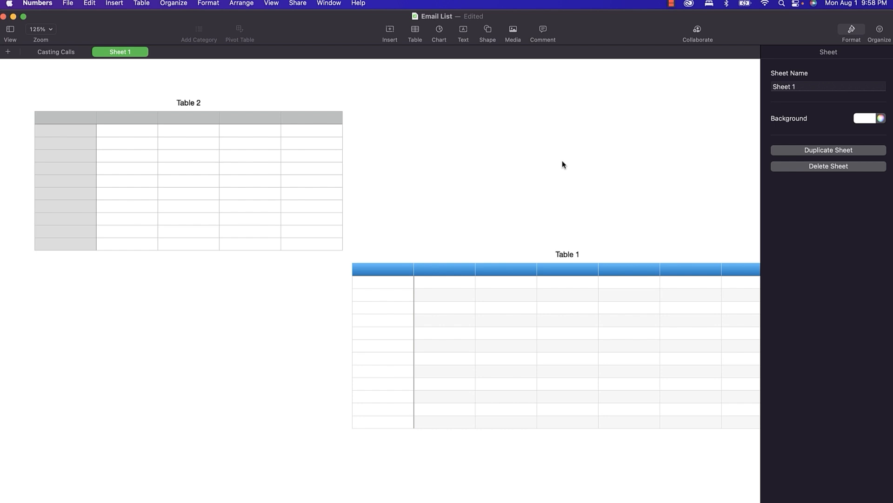
{"action": "left_click", "coordinate": [232, 134]}
{"action": "type", "text": "Typing"}
{"action": "key", "text": "Return"}
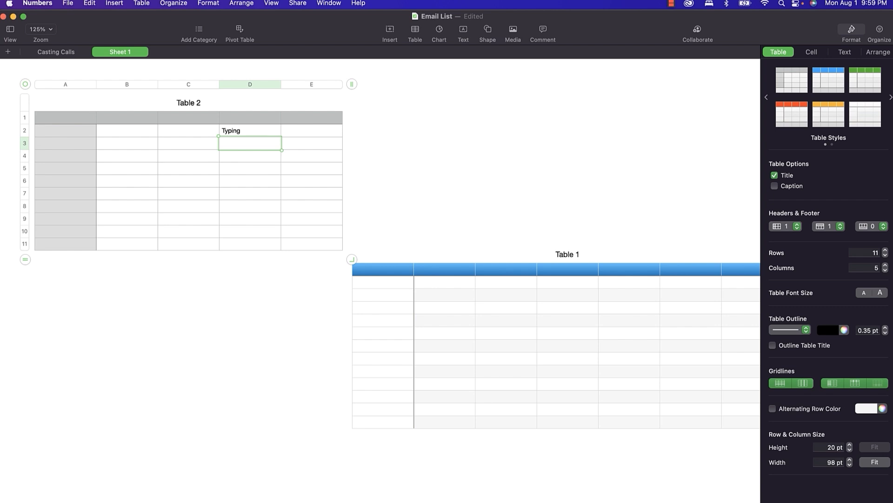
{"action": "type", "text": "Typ"}
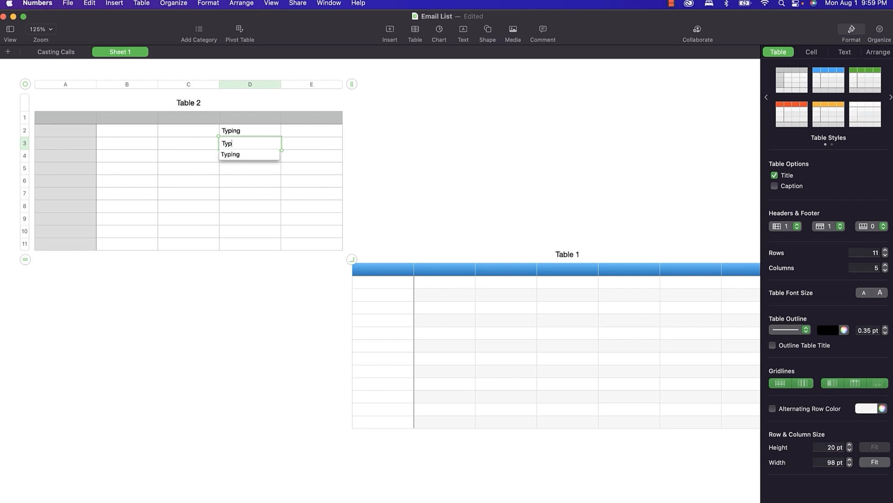
{"action": "key", "text": "Down"}
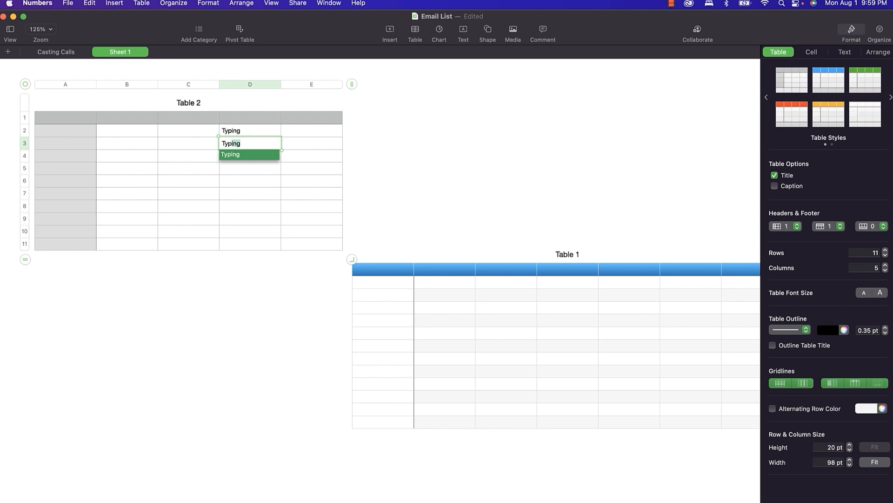
{"action": "key", "text": "Return"}
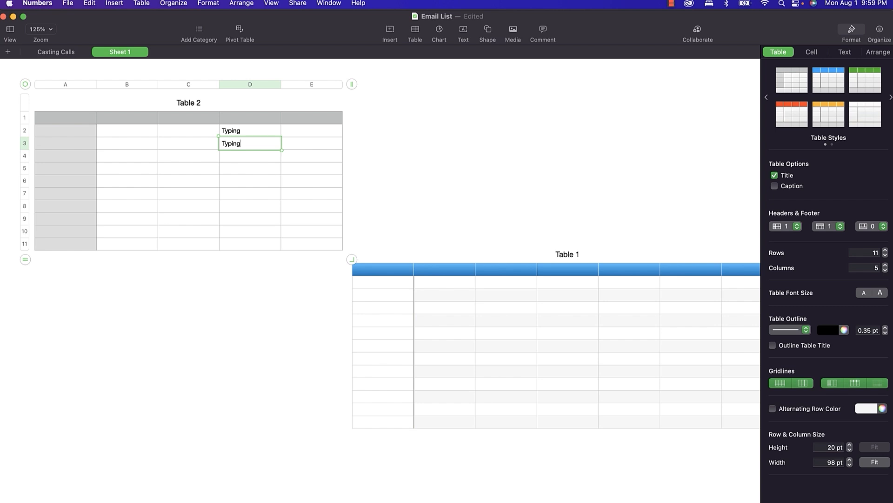
Insert a black circle, drag it left of Table 1, and cut it off the sheet.
{"action": "left_click", "coordinate": [223, 306]}
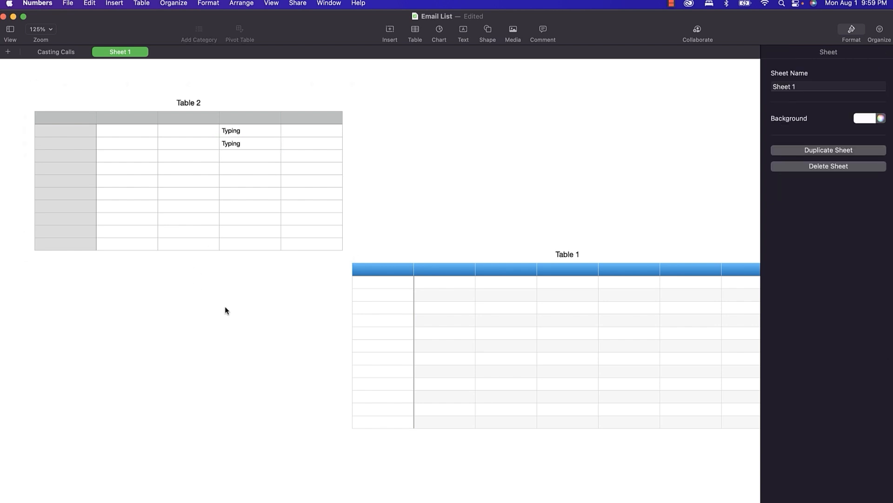
{"action": "left_click", "coordinate": [486, 31]}
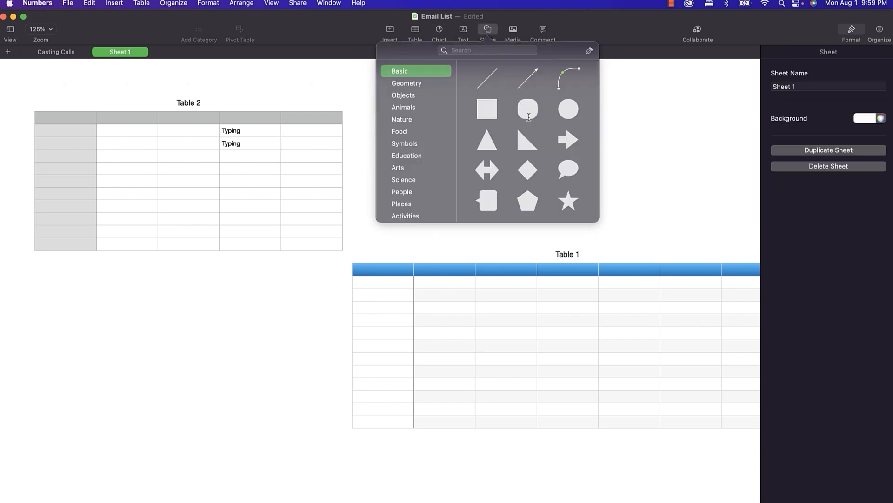
{"action": "left_click", "coordinate": [566, 113]}
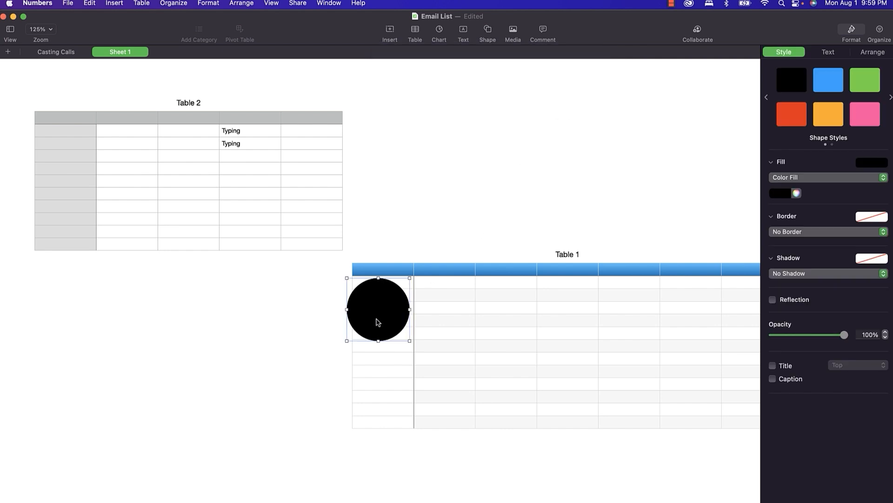
{"action": "left_click_drag", "start_coordinate": [382, 316], "coordinate": [297, 344]}
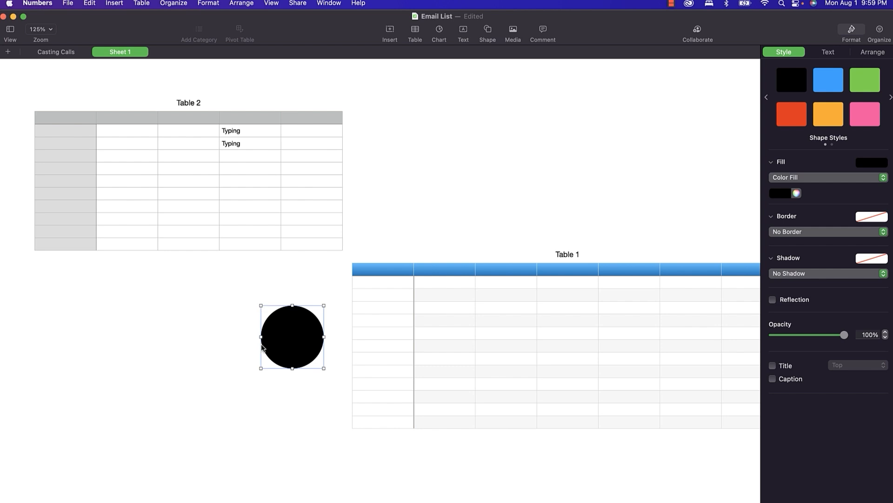
{"action": "right_click", "coordinate": [287, 340]}
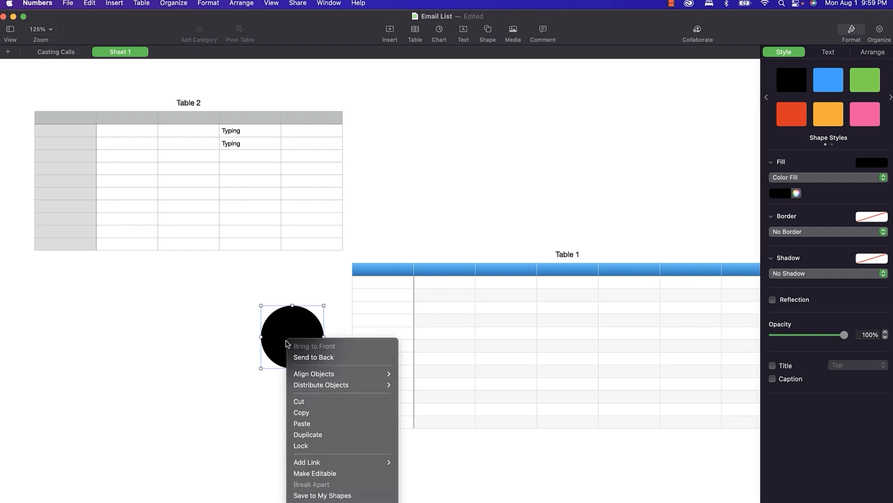
{"action": "left_click", "coordinate": [309, 401]}
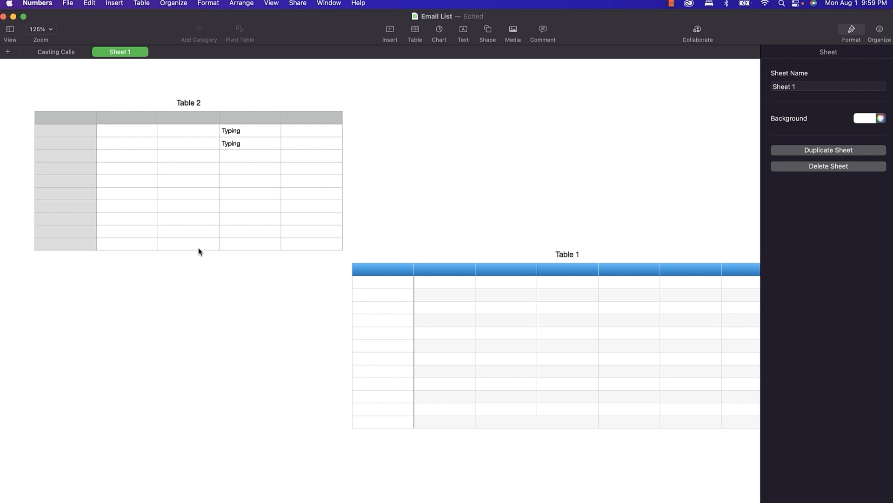
{"action": "double_click", "coordinate": [288, 145]}
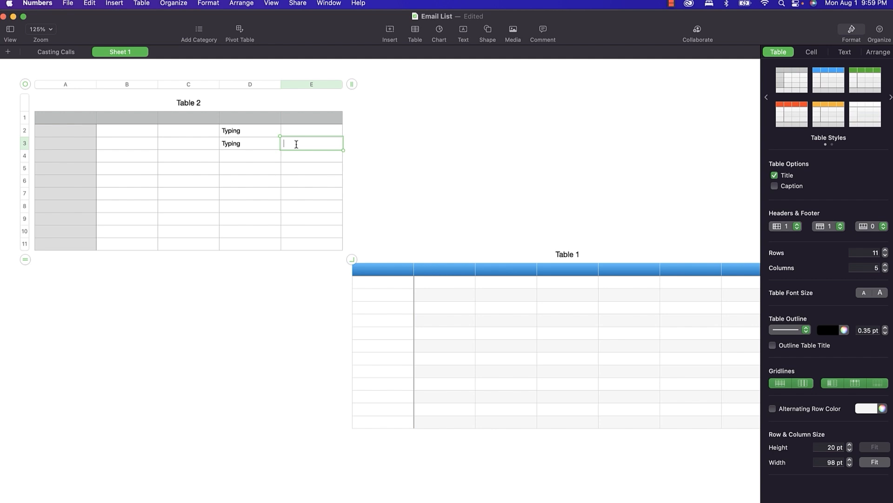
Paste the circle into cell E3 and move 'Typing' from D3 down to D5.
{"action": "right_click", "coordinate": [296, 145]}
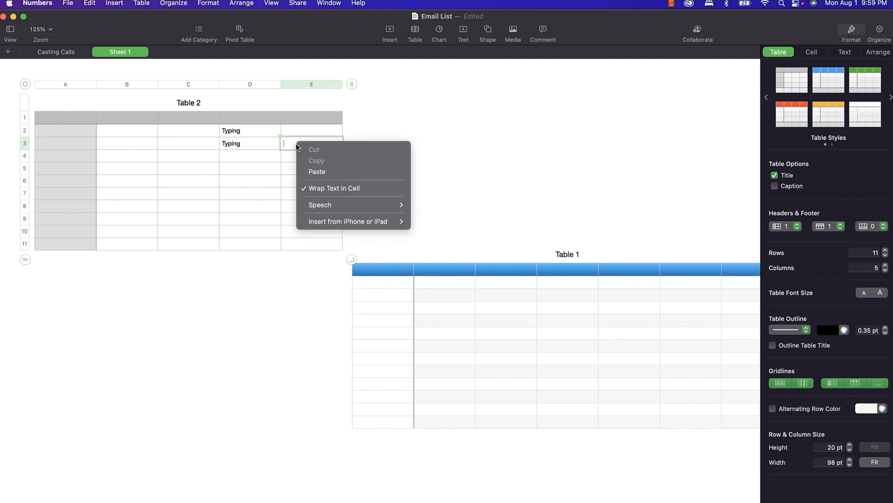
{"action": "left_click", "coordinate": [314, 171]}
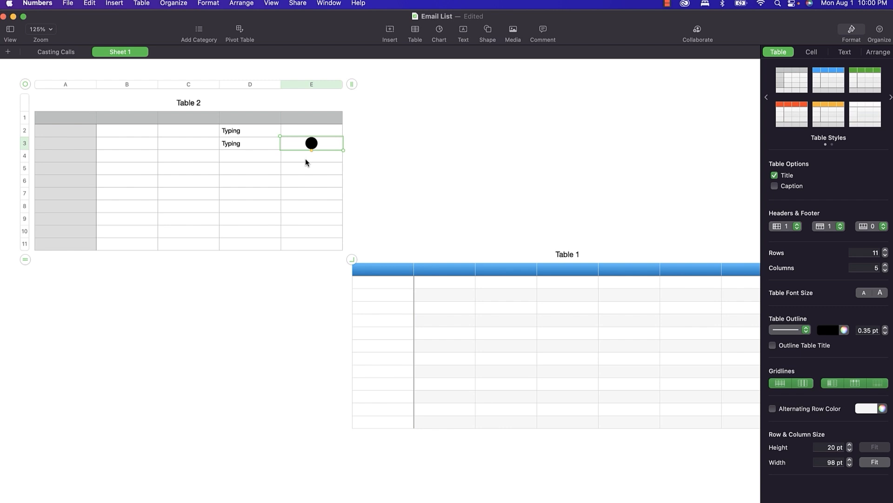
{"action": "left_click", "coordinate": [231, 144]}
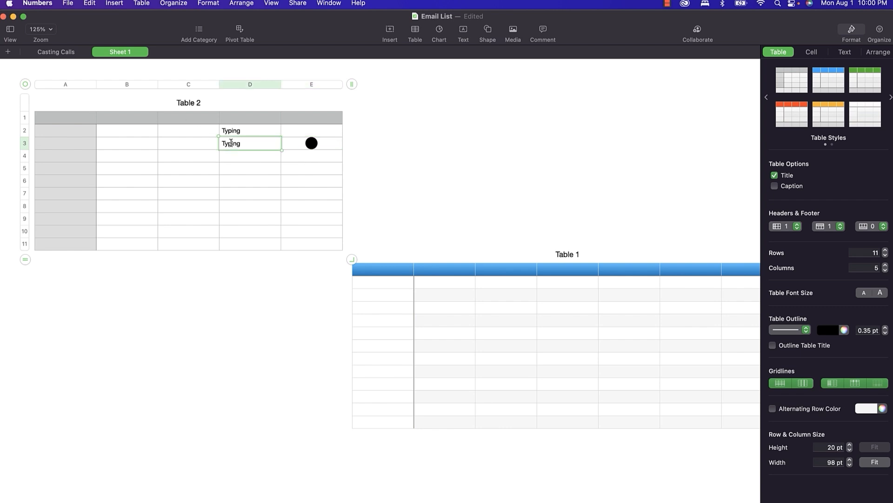
{"action": "double_click", "coordinate": [231, 143]}
{"action": "key", "text": "super+x"}
{"action": "left_click", "coordinate": [231, 167]}
{"action": "key", "text": "super+v"}
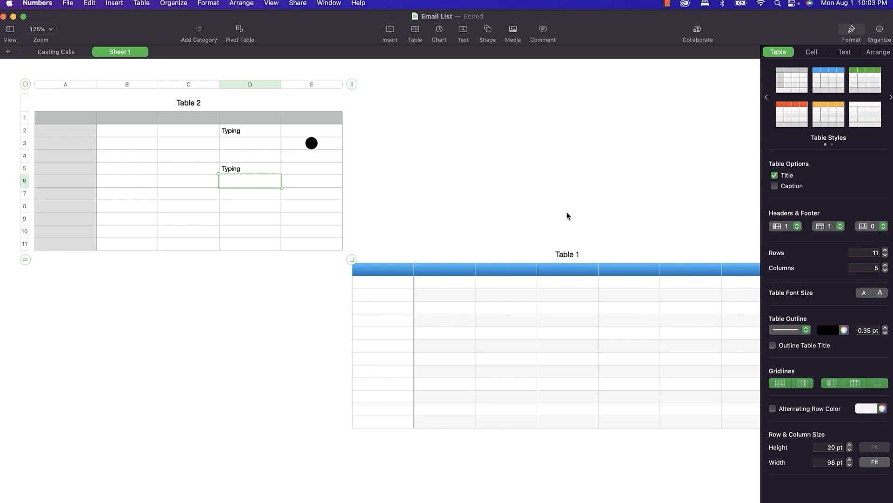
Select cells E7:E8 in Table 2 and show the Cell formatting inspector.
{"action": "left_click", "coordinate": [302, 197]}
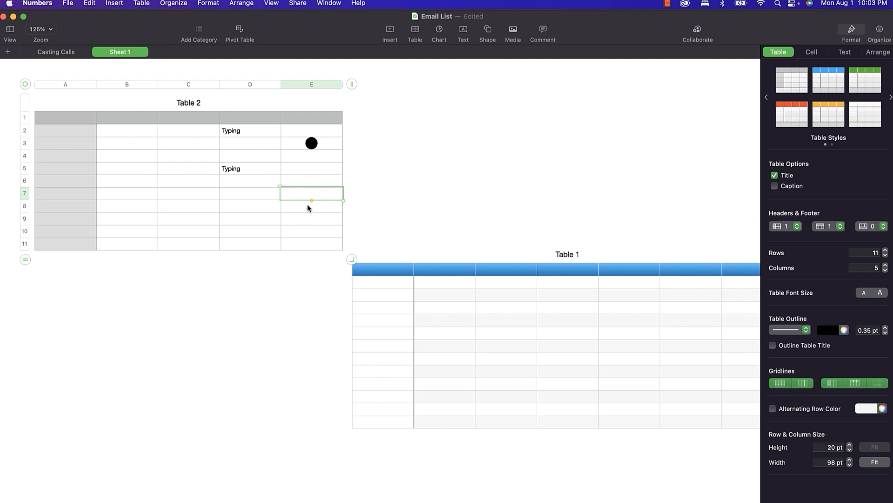
{"action": "left_click", "coordinate": [307, 204]}
{"action": "left_click", "coordinate": [302, 191], "text": "shift"}
{"action": "left_click", "coordinate": [812, 53]}
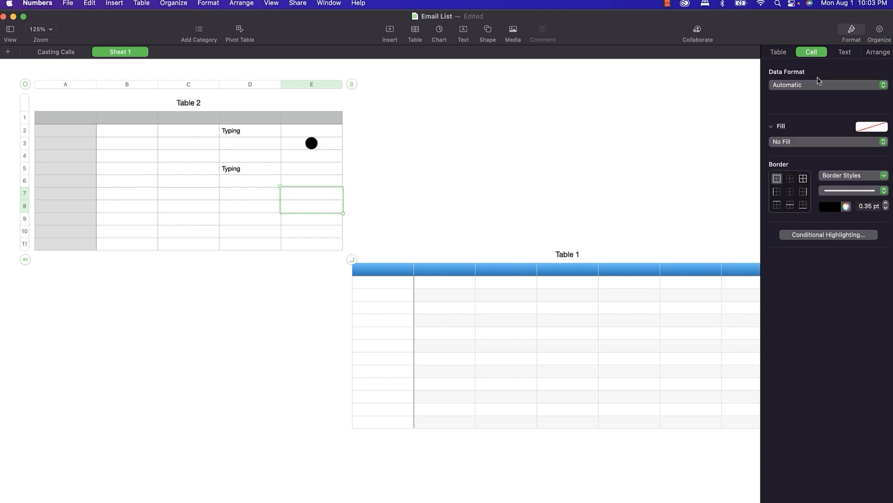
Try US Dollar currency format with thousands separators and red negative numbers.
{"action": "left_click", "coordinate": [799, 88]}
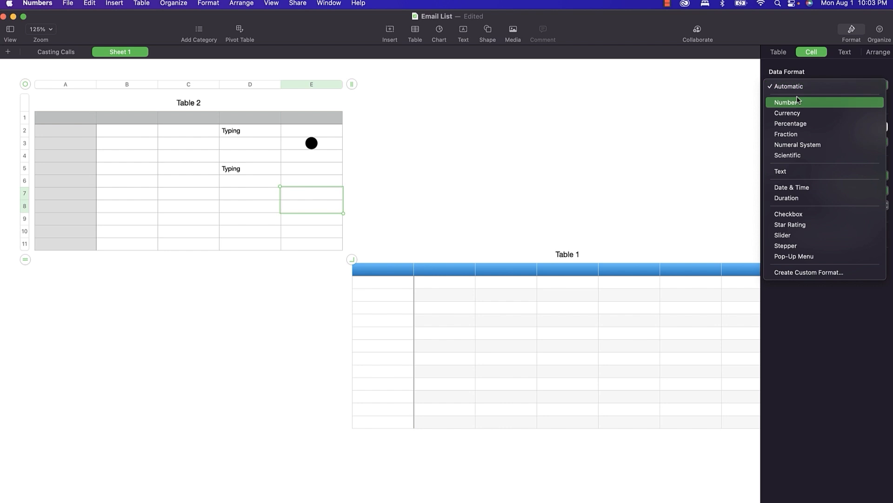
{"action": "left_click", "coordinate": [798, 113]}
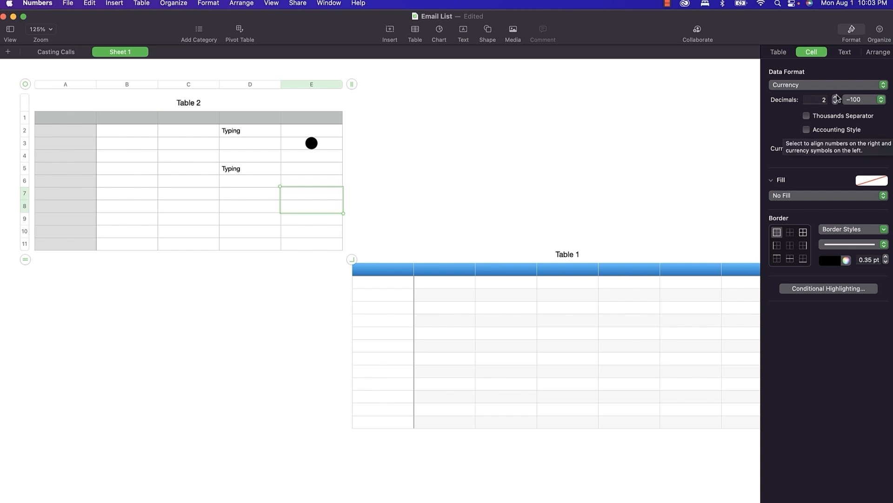
{"action": "left_click", "coordinate": [833, 148]}
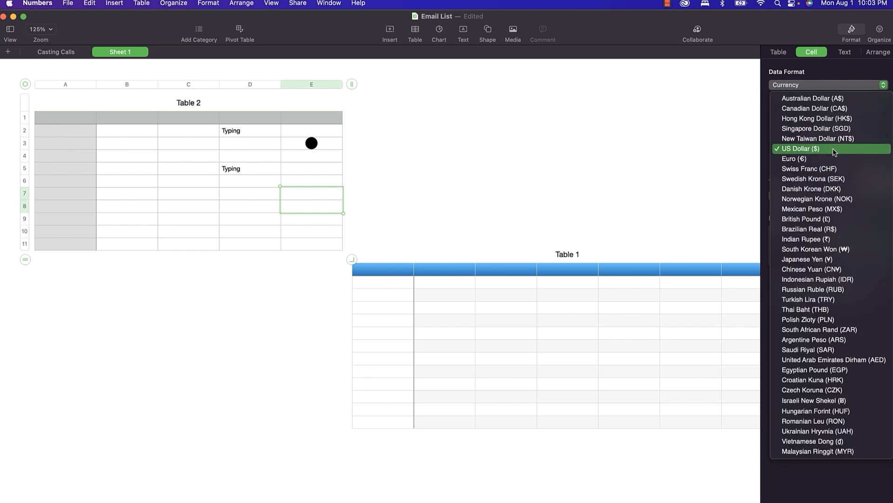
{"action": "left_click", "coordinate": [793, 147]}
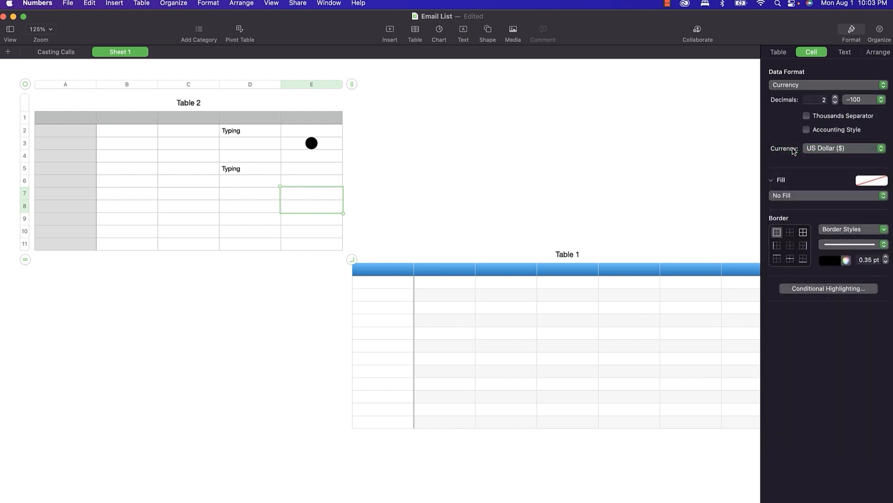
{"action": "left_click", "coordinate": [806, 115]}
{"action": "left_click", "coordinate": [807, 130]}
{"action": "left_click", "coordinate": [807, 130]}
{"action": "left_click", "coordinate": [856, 102]}
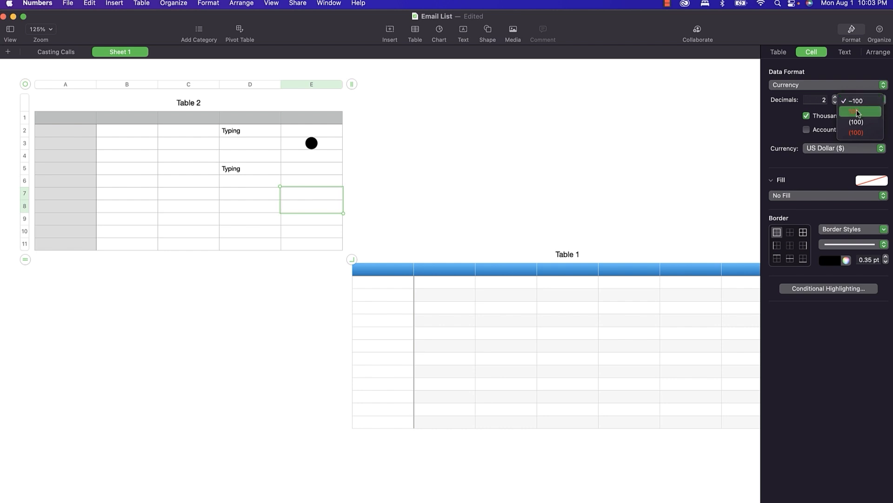
{"action": "left_click", "coordinate": [859, 112]}
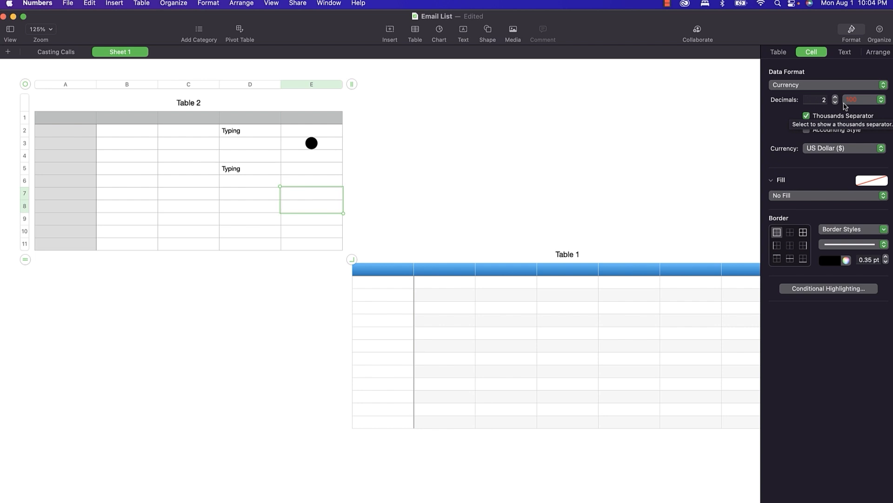
Switch E7 and E8 to the Date & Time data format.
{"action": "left_click", "coordinate": [837, 87]}
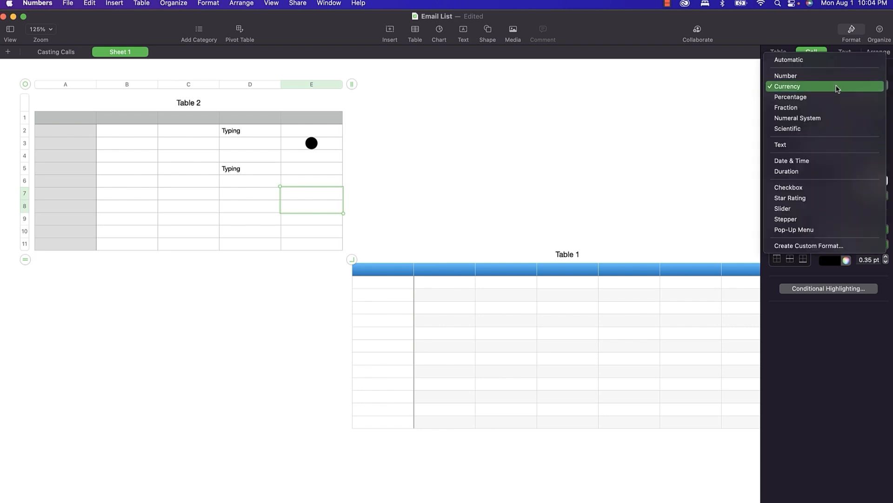
{"action": "left_click", "coordinate": [833, 161]}
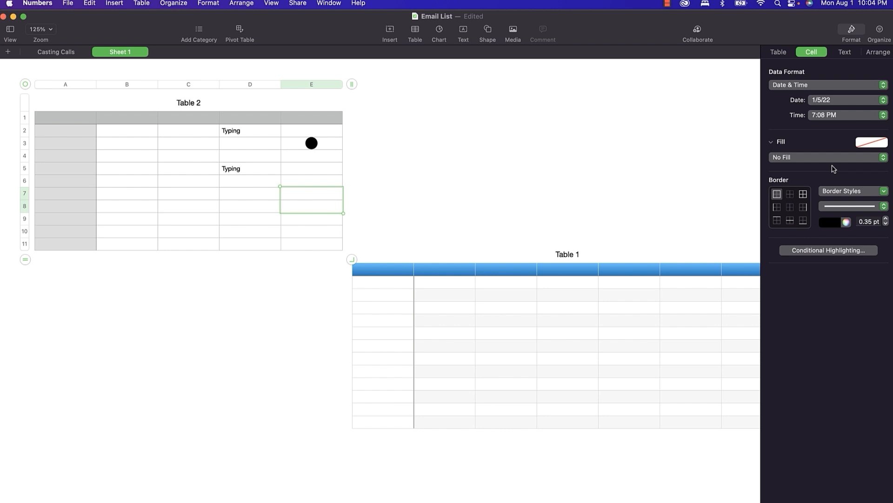
{"action": "left_click", "coordinate": [836, 85]}
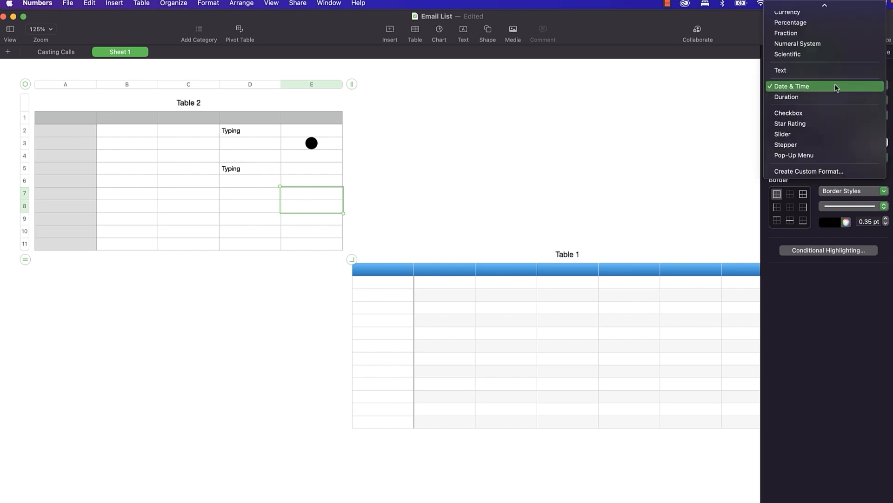
Create and apply a Number custom format 'Inches' showing whole numbers, fractions and a " mark.
{"action": "left_click", "coordinate": [828, 171]}
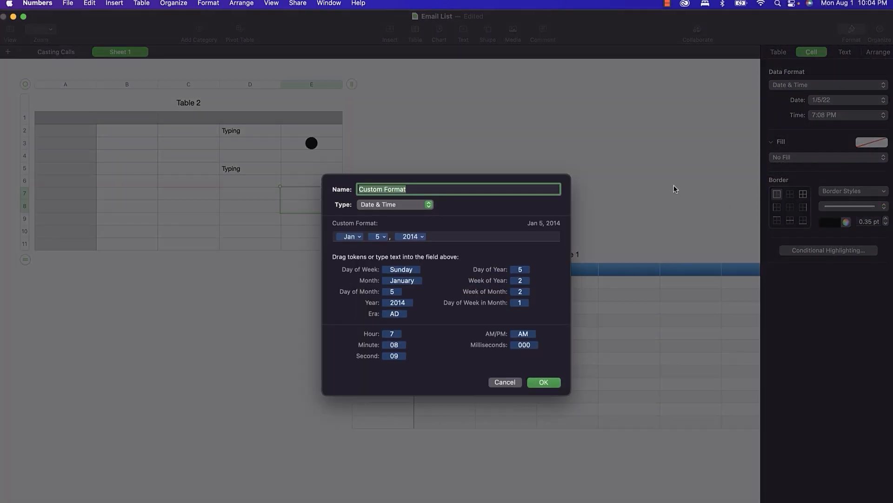
{"action": "type", "text": "Inches"}
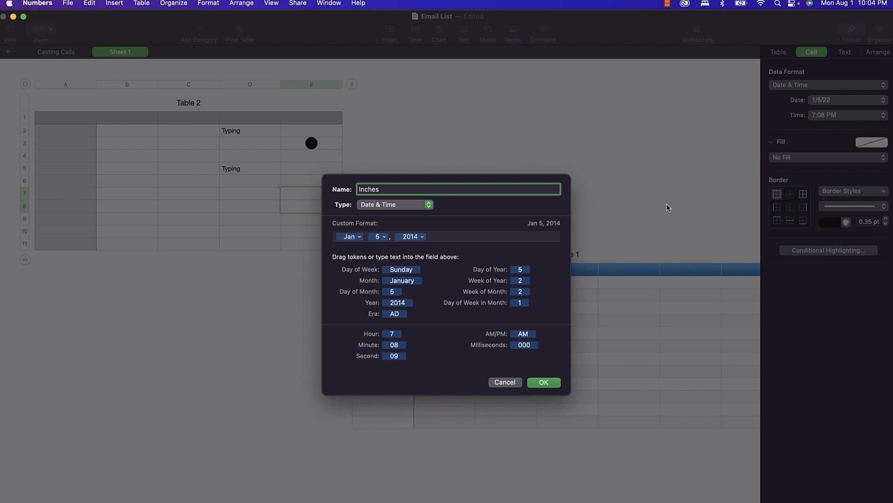
{"action": "left_click", "coordinate": [422, 205]}
{"action": "left_click", "coordinate": [415, 196]}
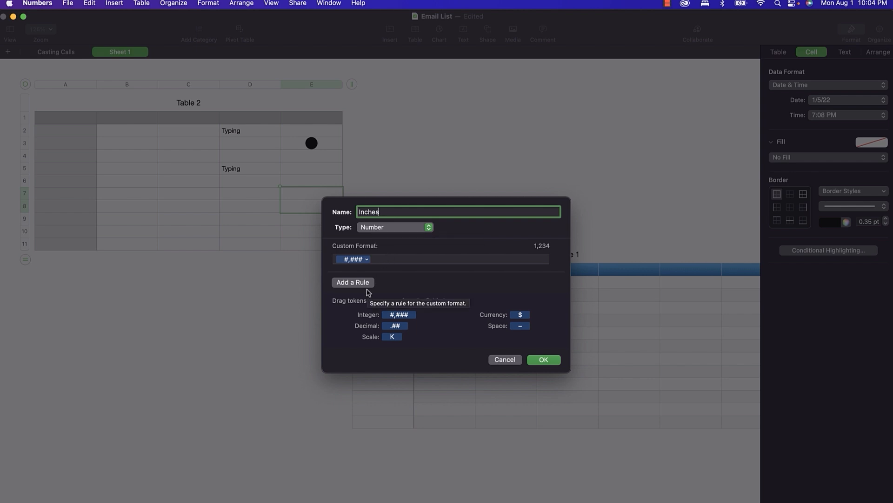
{"action": "left_click", "coordinate": [389, 330]}
{"action": "left_click_drag", "start_coordinate": [389, 331], "coordinate": [395, 259]}
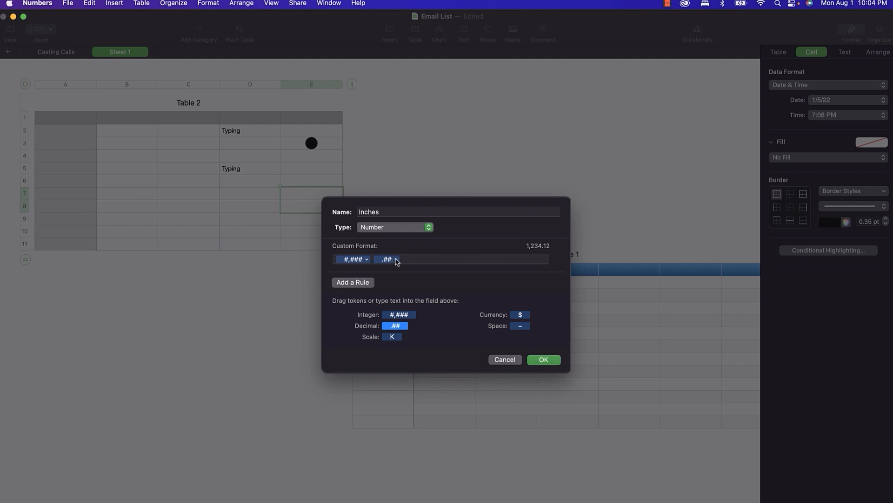
{"action": "left_click", "coordinate": [396, 259]}
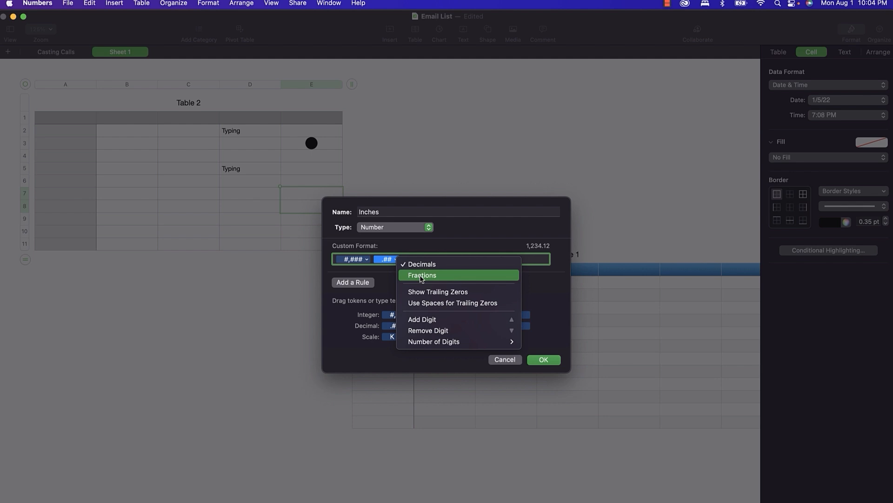
{"action": "left_click", "coordinate": [421, 277]}
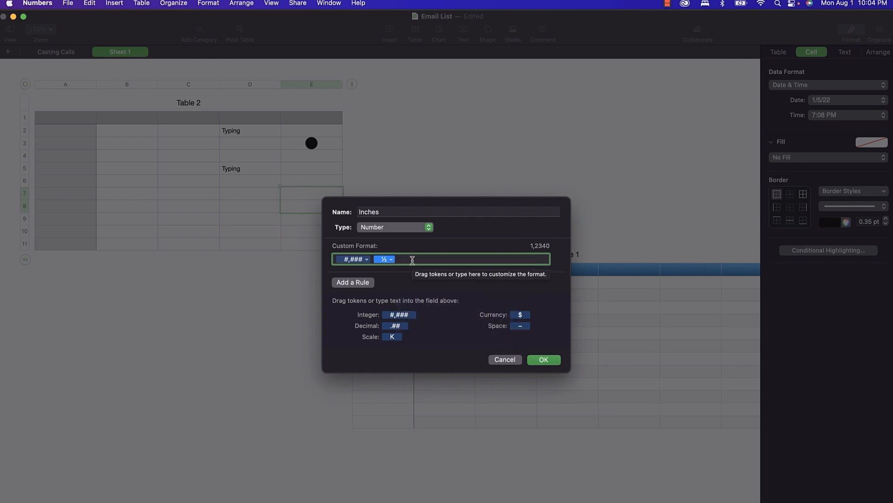
{"action": "left_click", "coordinate": [422, 257]}
{"action": "type", "text": "\""}
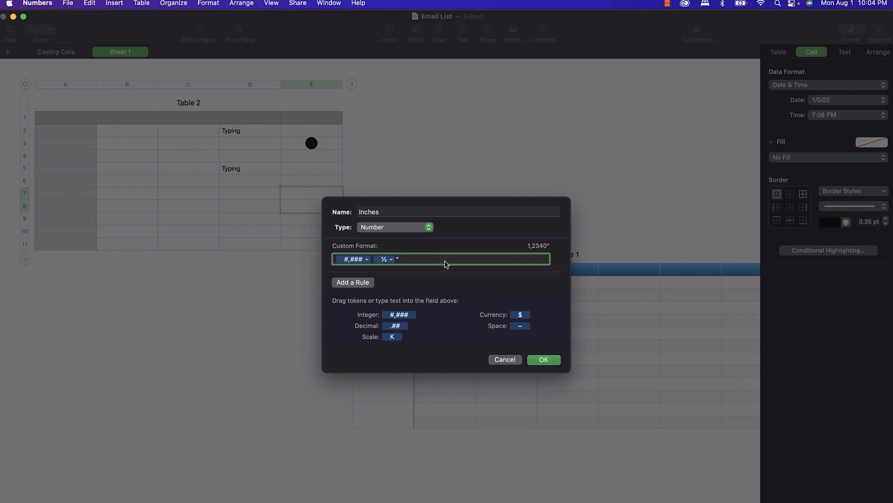
{"action": "left_click", "coordinate": [543, 360]}
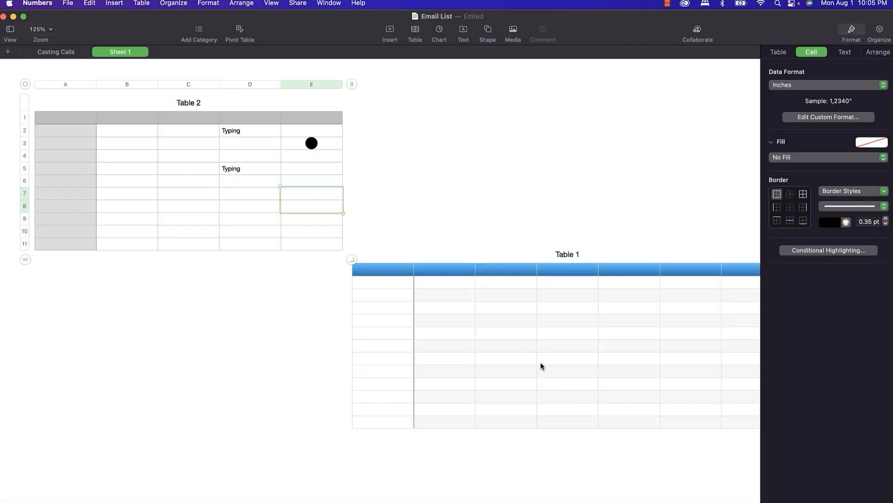
Enter 1/2 in cell E7 so it shows as 01/2".
{"action": "left_click", "coordinate": [298, 196]}
{"action": "type", "text": "1/2"}
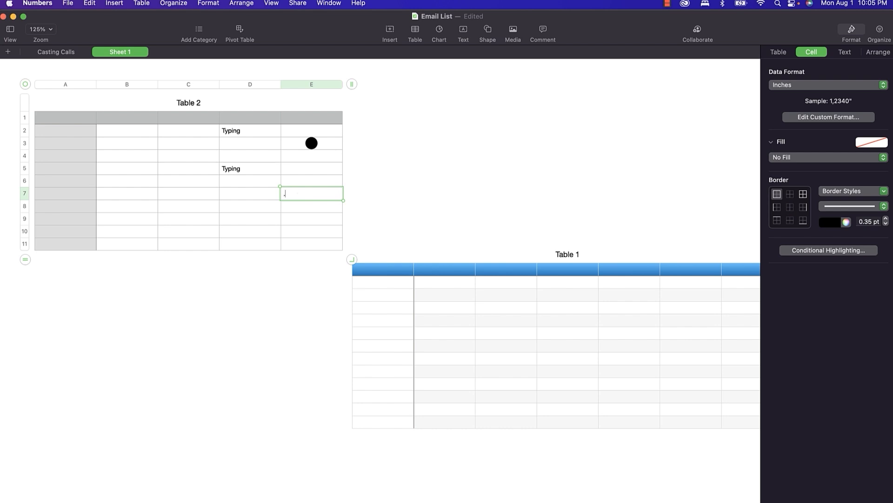
{"action": "key", "text": "Return"}
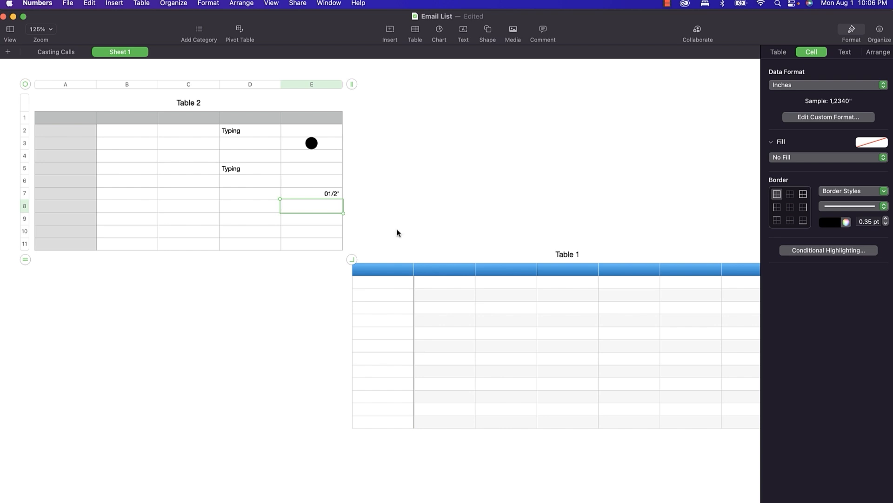
Enter 'The quick brown fox jumps over the lazy dog.' wrapped in D8 and widen column D.
{"action": "right_click", "coordinate": [255, 209]}
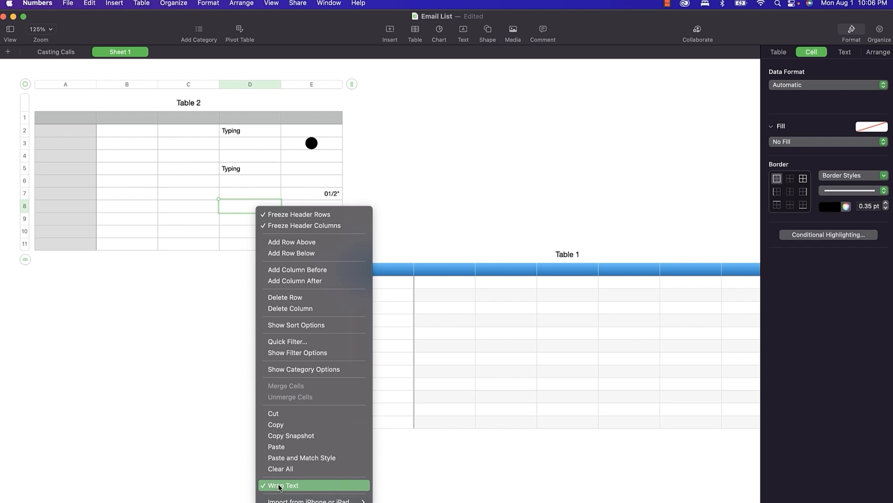
{"action": "left_click", "coordinate": [233, 208]}
{"action": "type", "text": "The "}
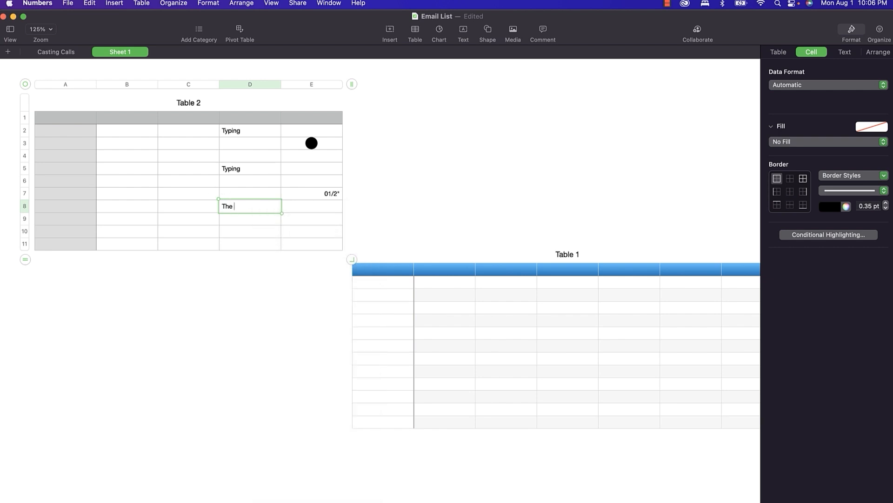
{"action": "type", "text": "quick brown fox ju"}
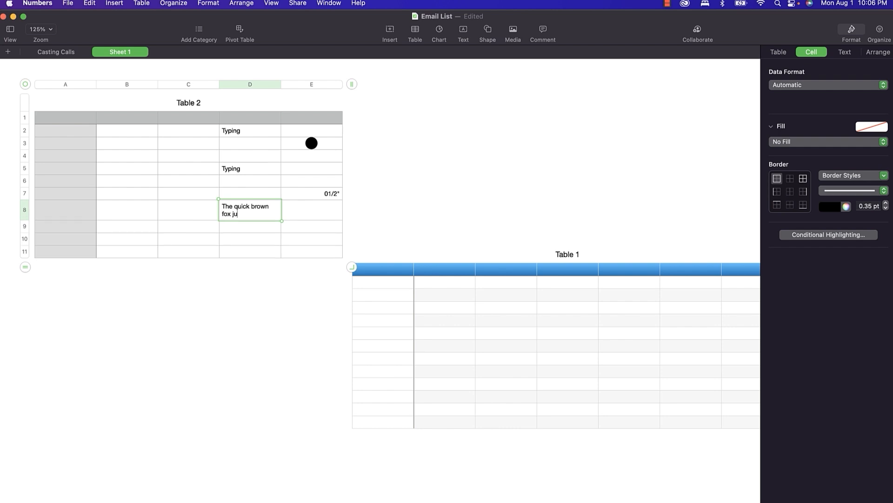
{"action": "type", "text": "mps over the lazy dog."}
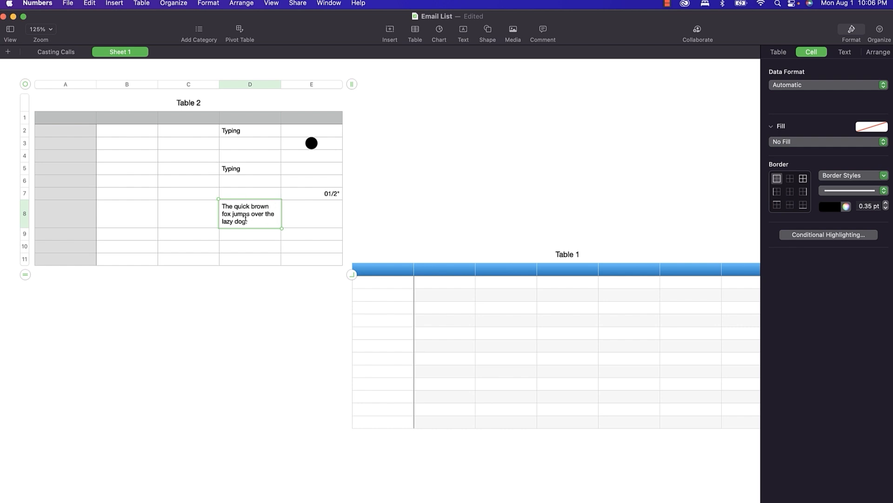
{"action": "left_click_drag", "start_coordinate": [281, 84], "coordinate": [315, 83]}
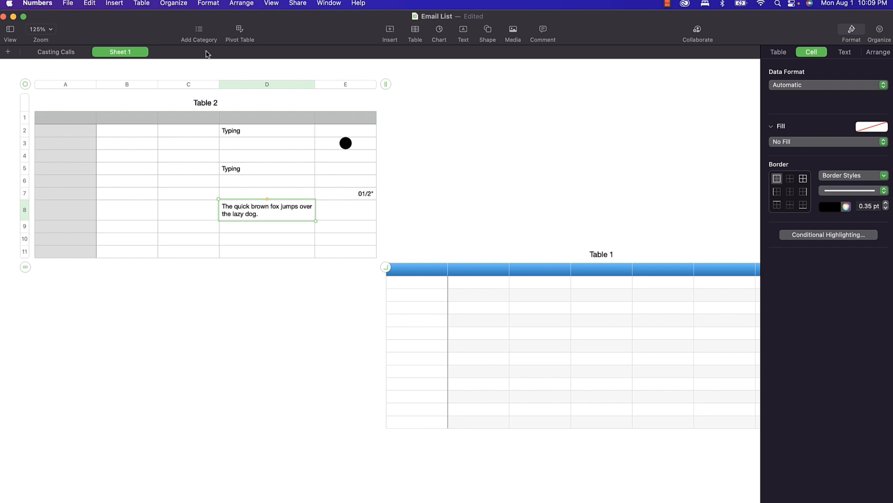
Go to the Casting Calls sheet and select the First Name cells in column B.
{"action": "left_click", "coordinate": [49, 53]}
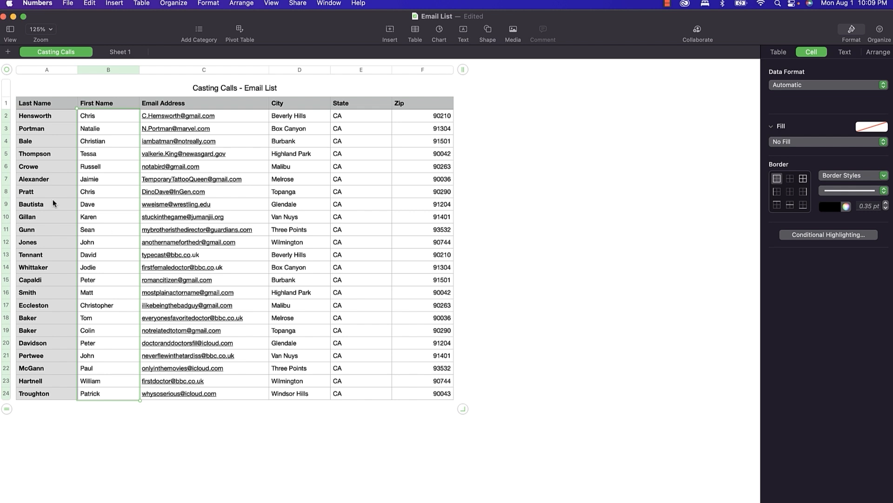
{"action": "left_click", "coordinate": [99, 119]}
{"action": "mouse_move", "coordinate": [98, 119]}
{"action": "left_mouse_down"}
{"action": "mouse_move", "coordinate": [98, 221]}
{"action": "mouse_move", "coordinate": [97, 116]}
{"action": "left_mouse_up"}
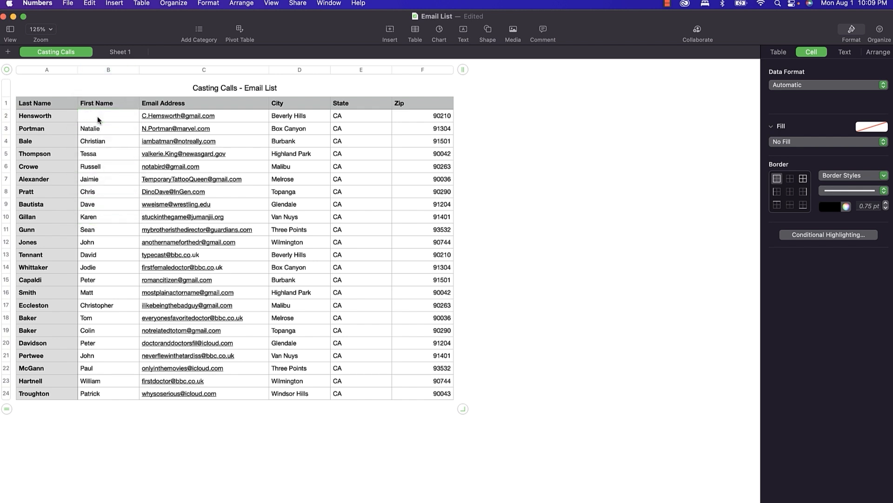
{"action": "left_click", "coordinate": [123, 396], "text": "shift"}
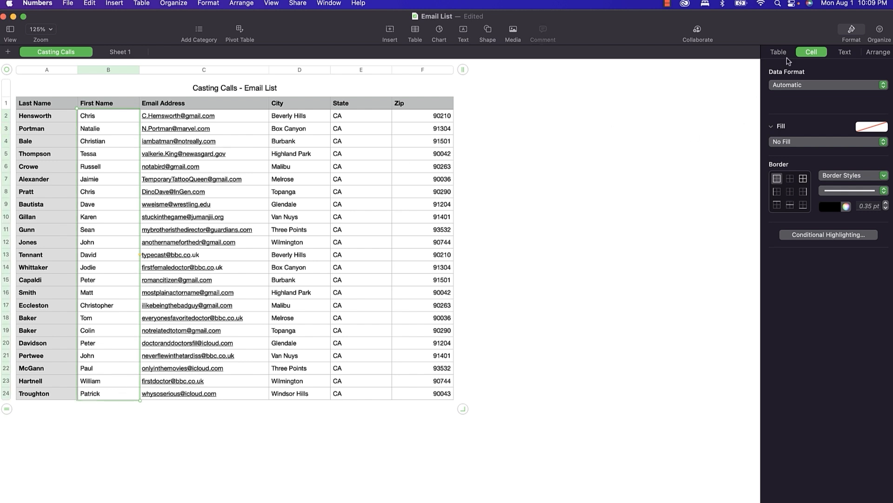
Add a 'Text contains chris' highlighting rule with Yellow Fill to the first names.
{"action": "left_click", "coordinate": [841, 235]}
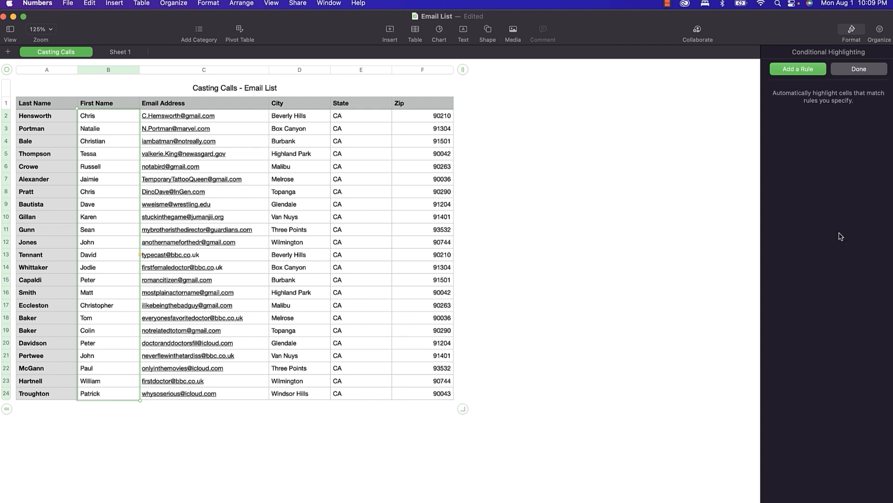
{"action": "left_click", "coordinate": [796, 73]}
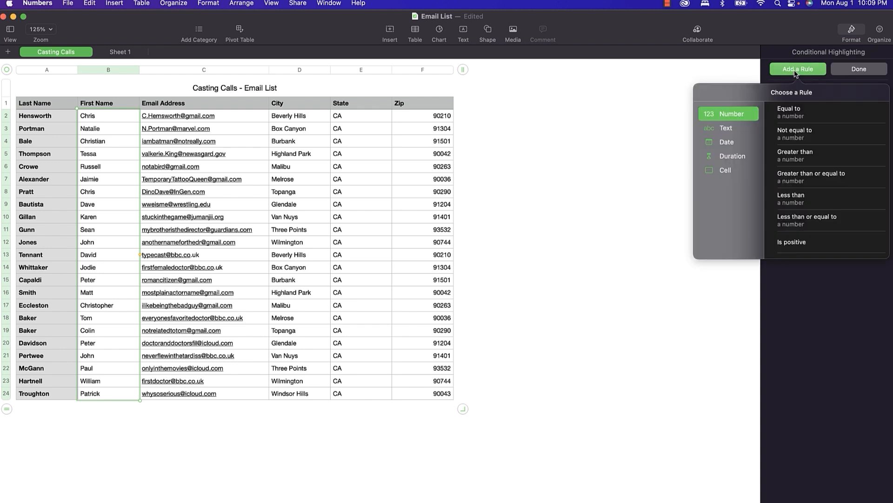
{"action": "left_click", "coordinate": [726, 130]}
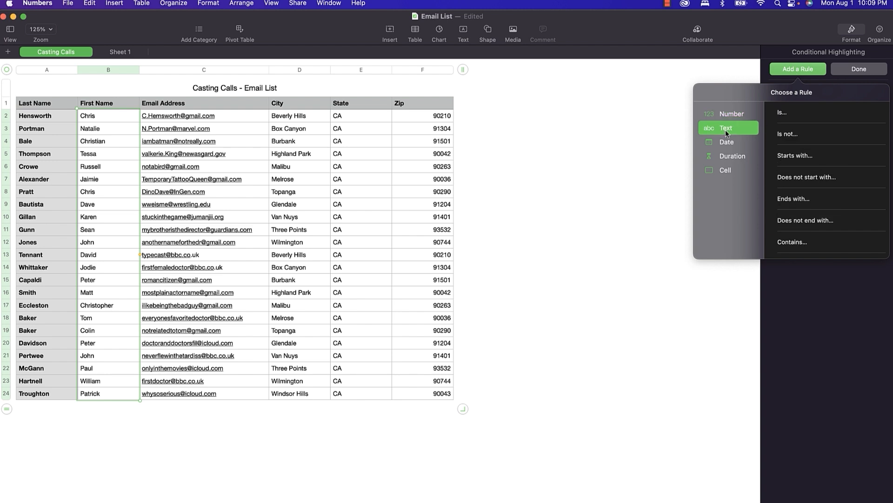
{"action": "left_click", "coordinate": [795, 246]}
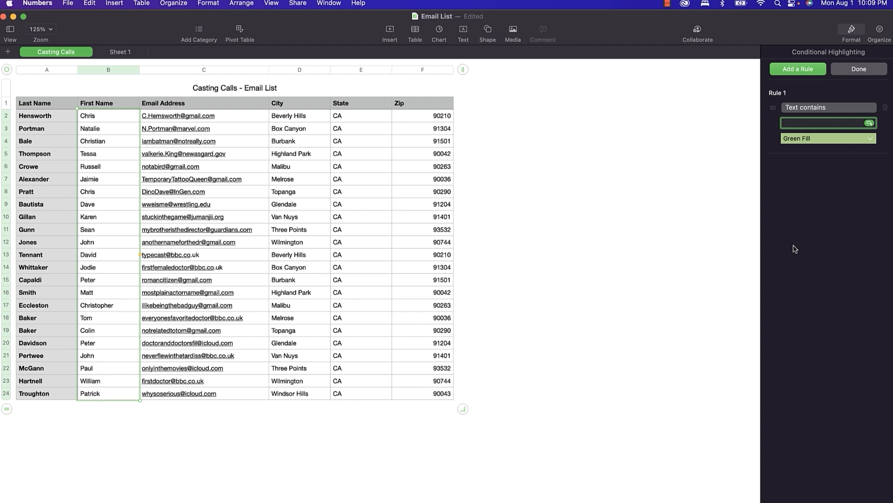
{"action": "type", "text": "chris"}
{"action": "left_click", "coordinate": [841, 141]}
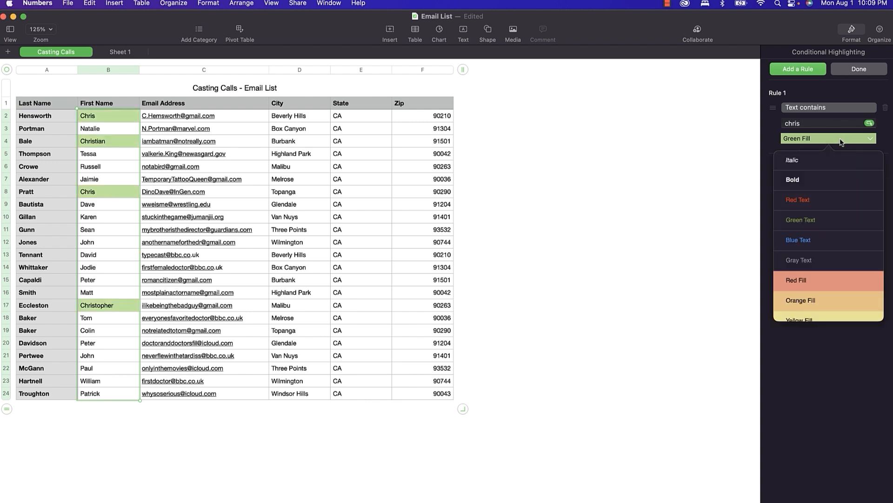
{"action": "left_click", "coordinate": [823, 320]}
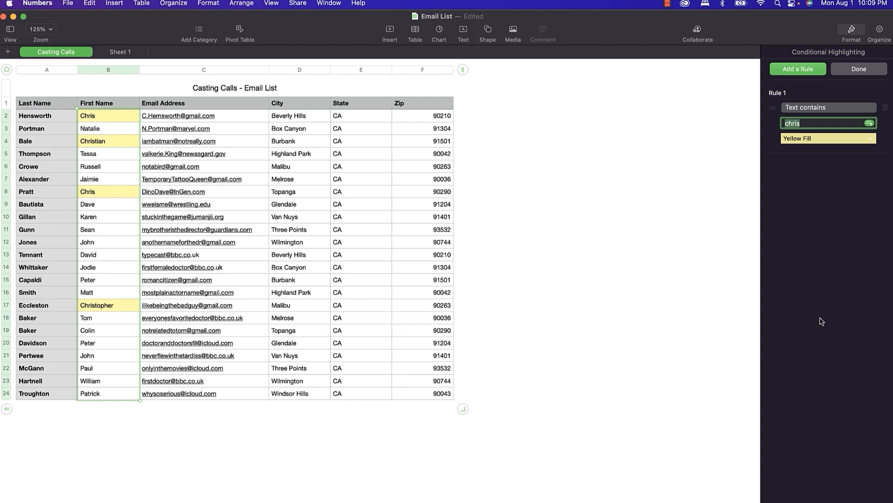
{"action": "left_click", "coordinate": [857, 73]}
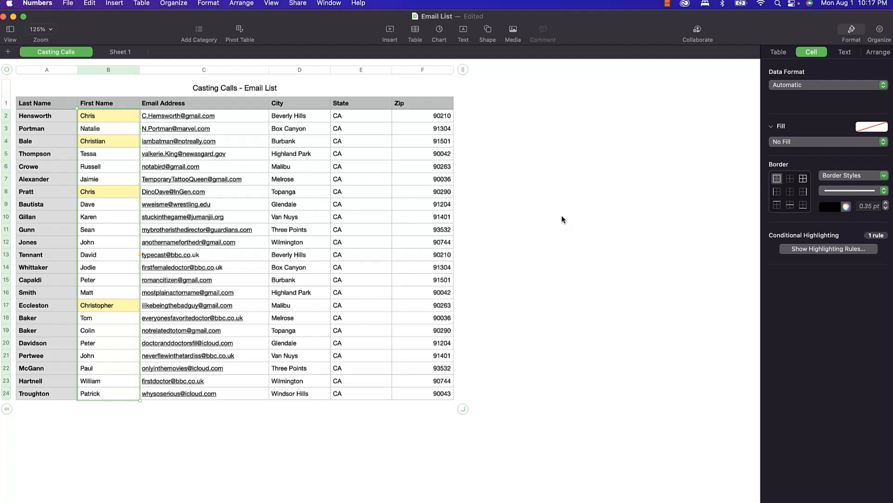
Filter the Casting Calls table to First Names containing 'chris', leaving four matching rows.
{"action": "left_click", "coordinate": [879, 32]}
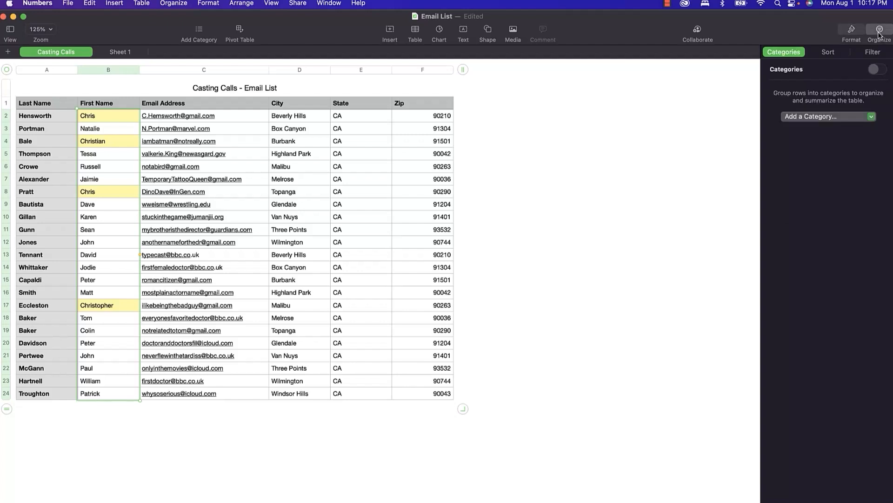
{"action": "left_click", "coordinate": [868, 54]}
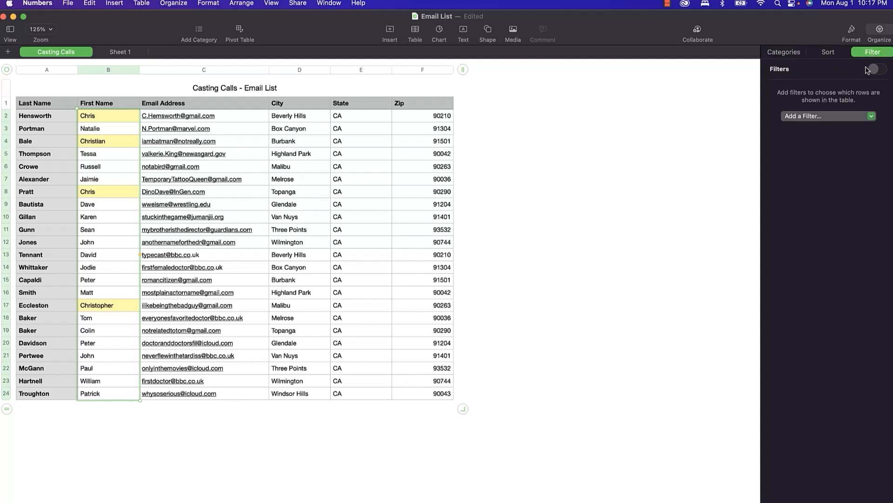
{"action": "left_click", "coordinate": [860, 119]}
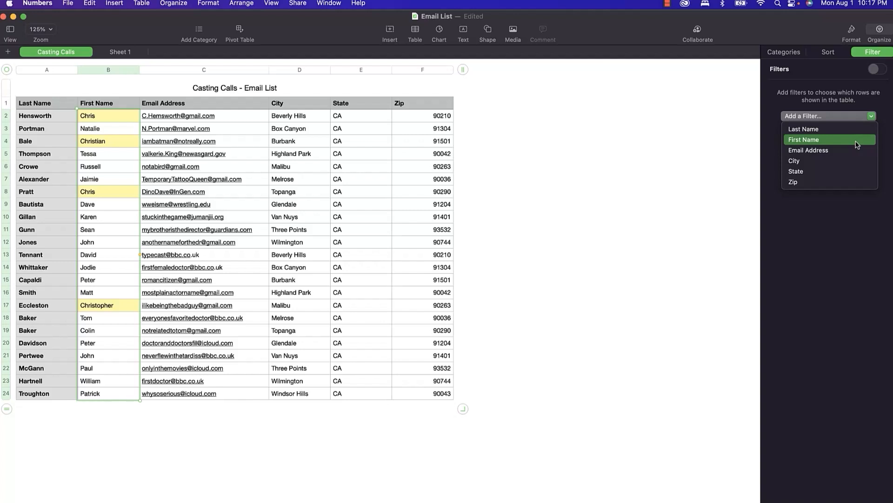
{"action": "left_click", "coordinate": [833, 90]}
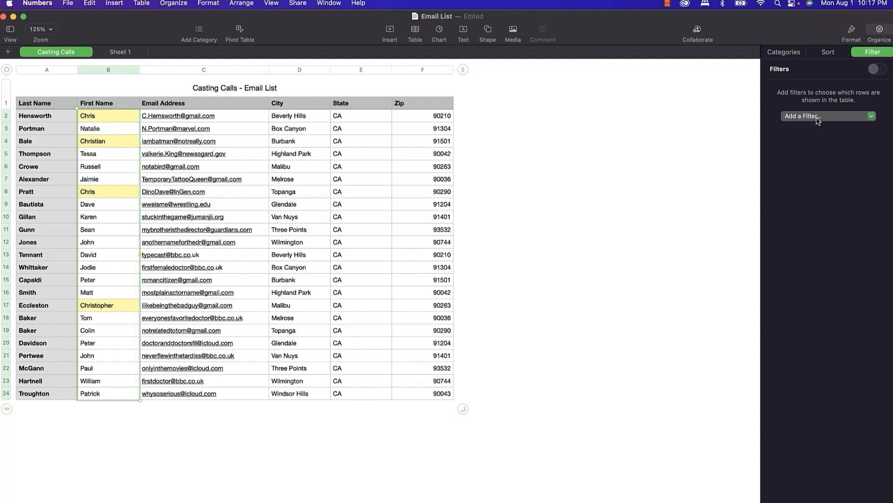
{"action": "left_click", "coordinate": [817, 119]}
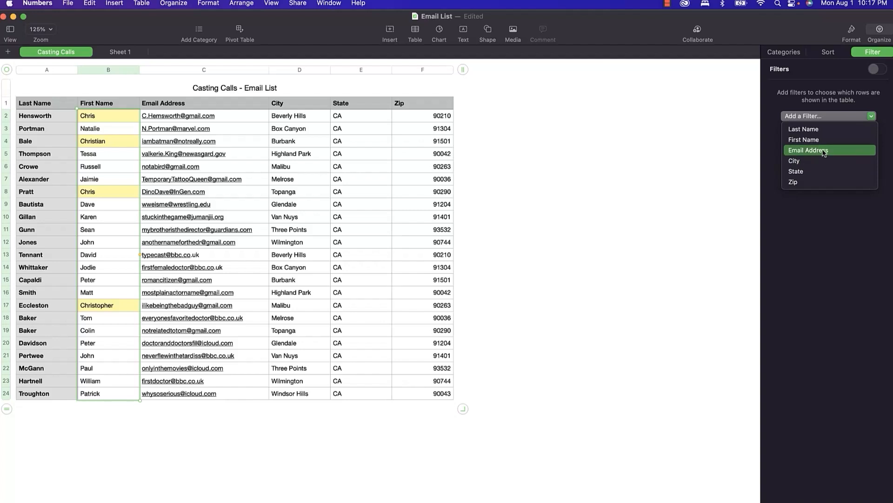
{"action": "left_click", "coordinate": [818, 138]}
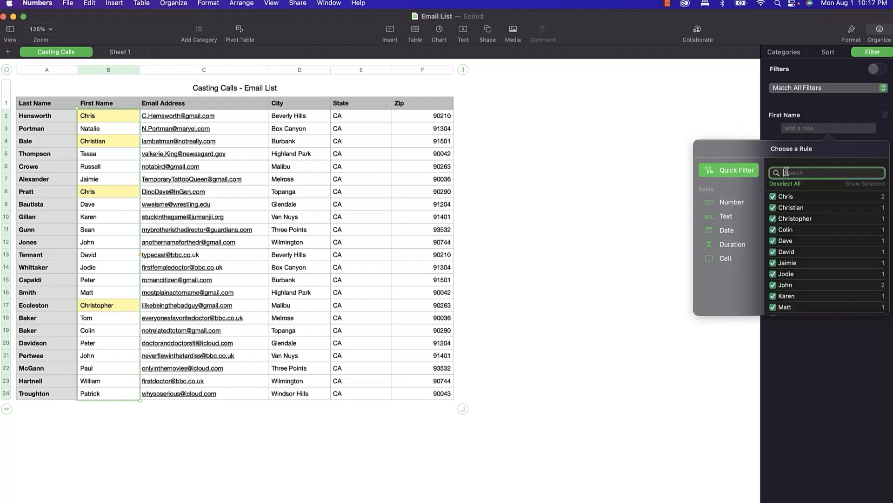
{"action": "left_click", "coordinate": [720, 216]}
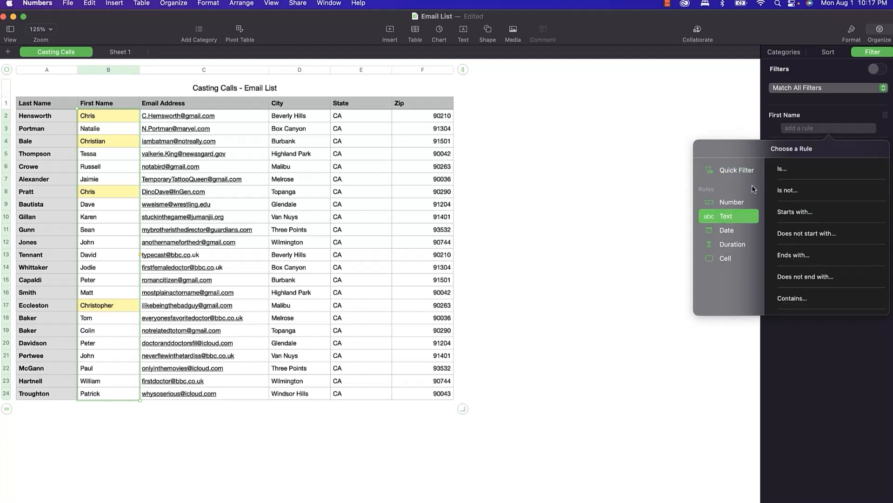
{"action": "left_click", "coordinate": [794, 299]}
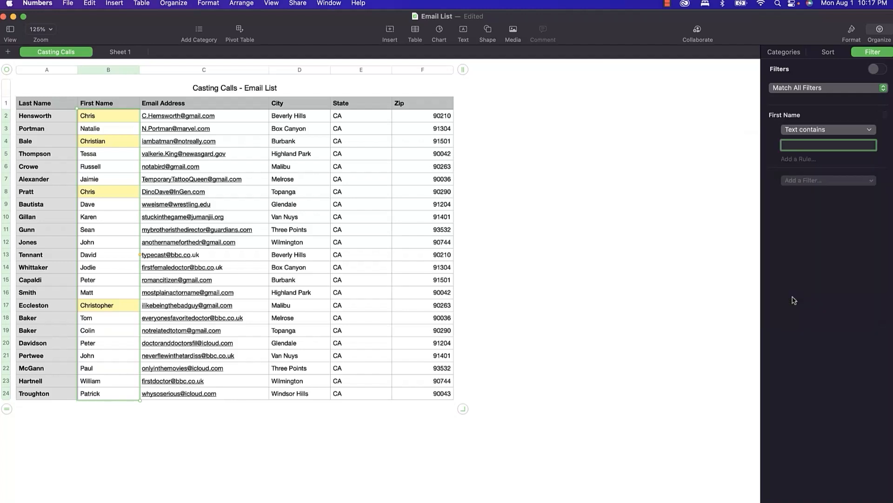
{"action": "type", "text": "chris"}
{"action": "key", "text": "Return"}
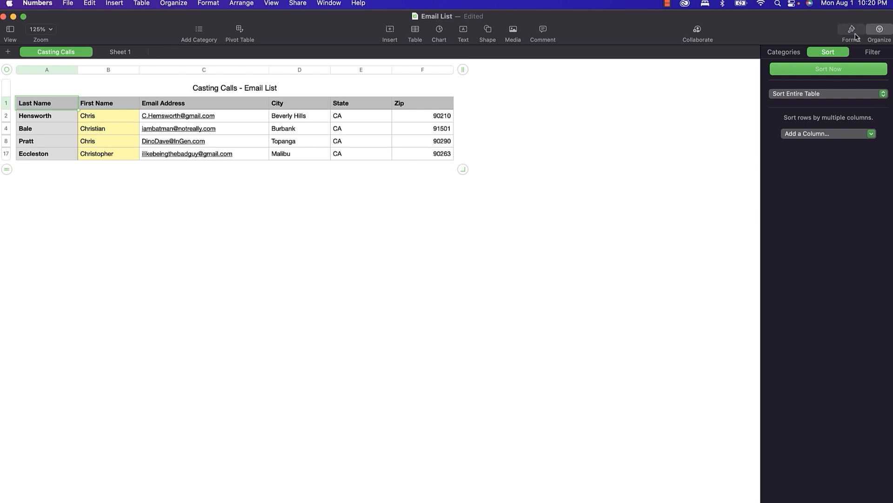
Delete the First Name filter so all 23 contact rows reappear.
{"action": "left_click", "coordinate": [872, 52]}
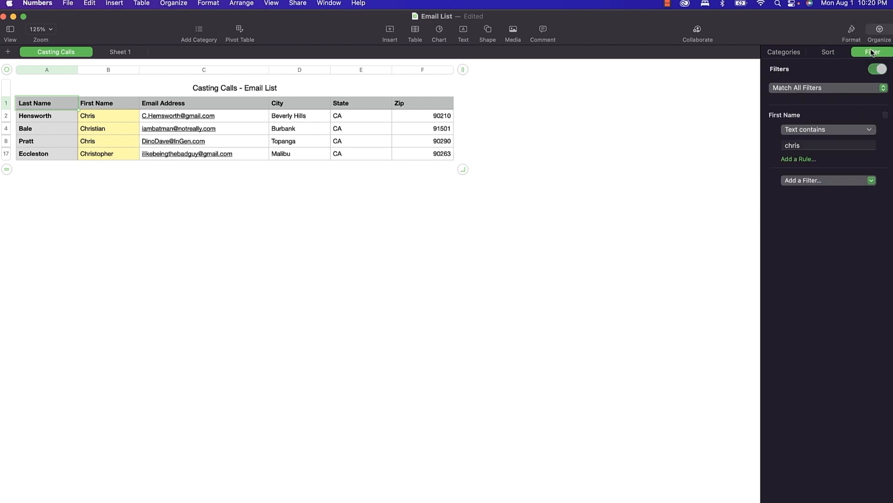
{"action": "left_click", "coordinate": [885, 115]}
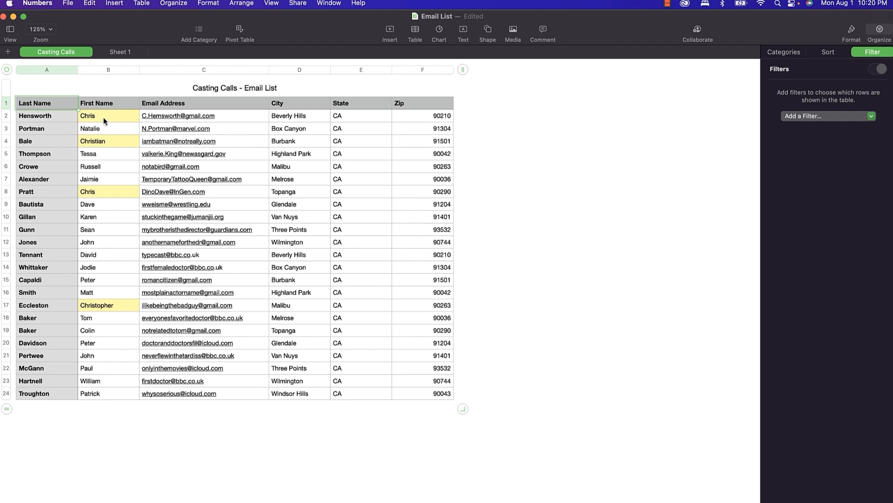
{"action": "left_click", "coordinate": [72, 69]}
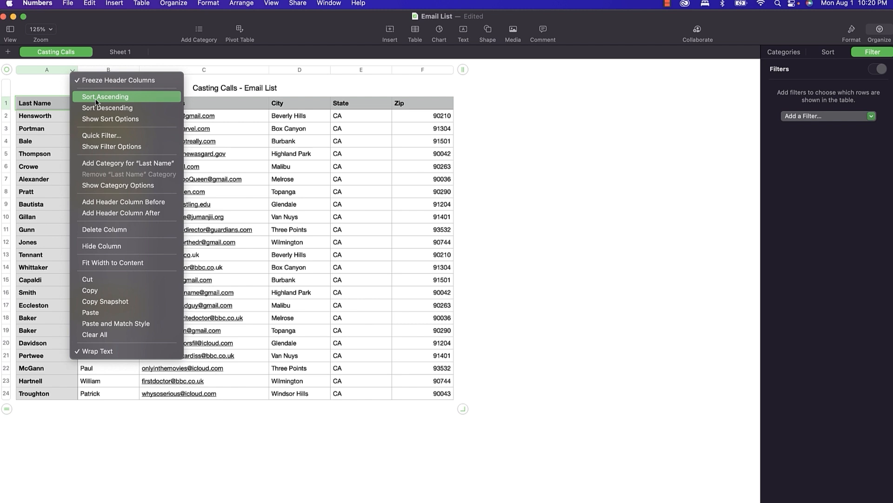
Sort the Casting Calls table ascending by Last Name, then by First Name.
{"action": "left_click", "coordinate": [832, 56]}
{"action": "left_click", "coordinate": [831, 55]}
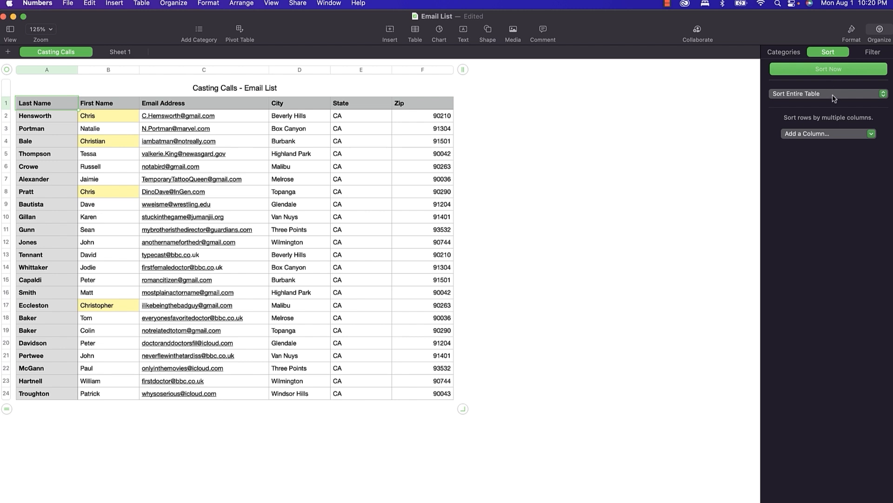
{"action": "left_click", "coordinate": [828, 134]}
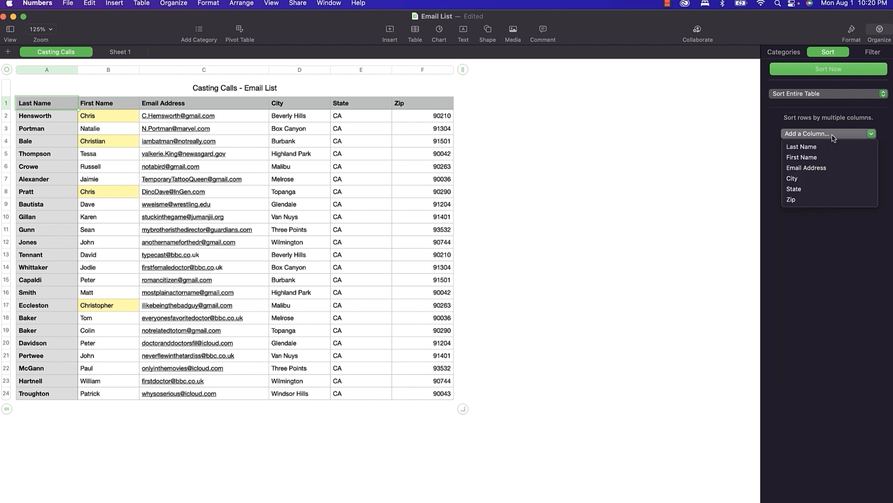
{"action": "left_click", "coordinate": [829, 148]}
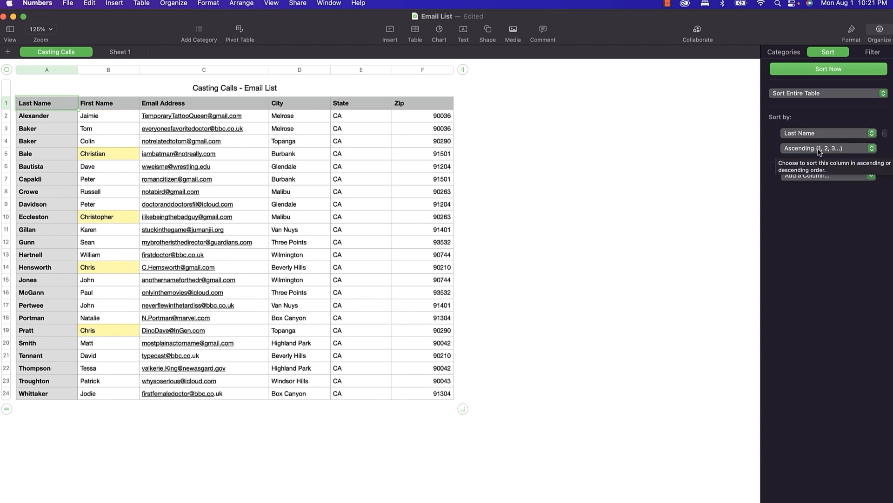
{"action": "left_click", "coordinate": [820, 176]}
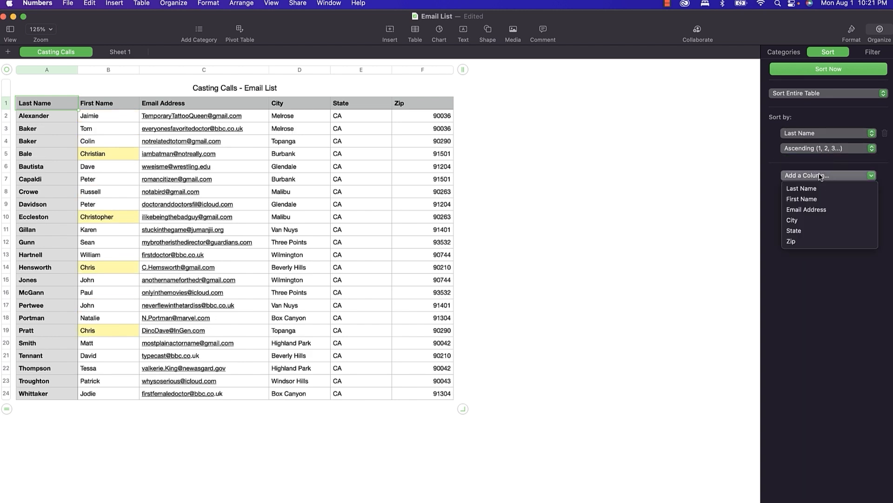
{"action": "left_click", "coordinate": [820, 199]}
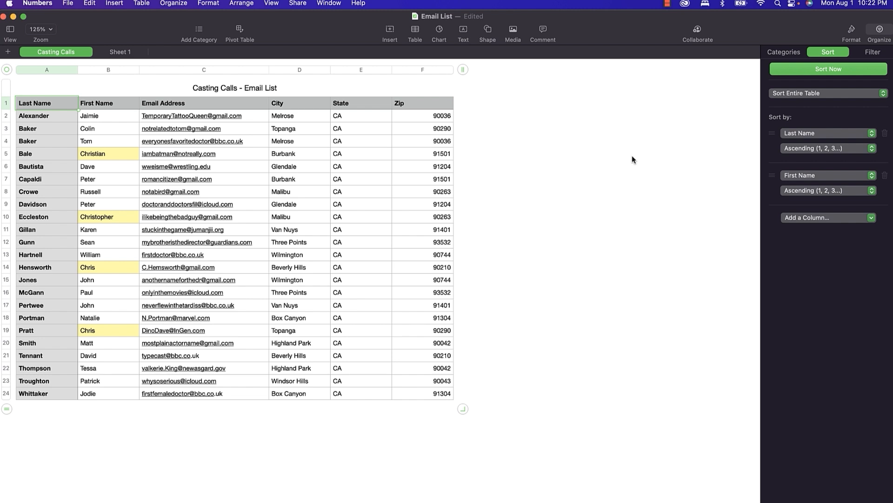
{"action": "left_click", "coordinate": [778, 55]}
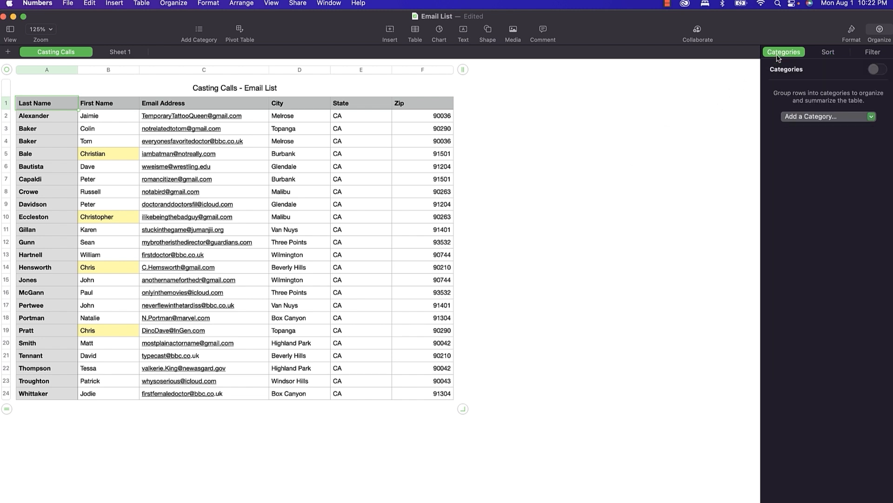
Group the Casting Calls rows into Zip categories and close the Email List document.
{"action": "left_click", "coordinate": [810, 117]}
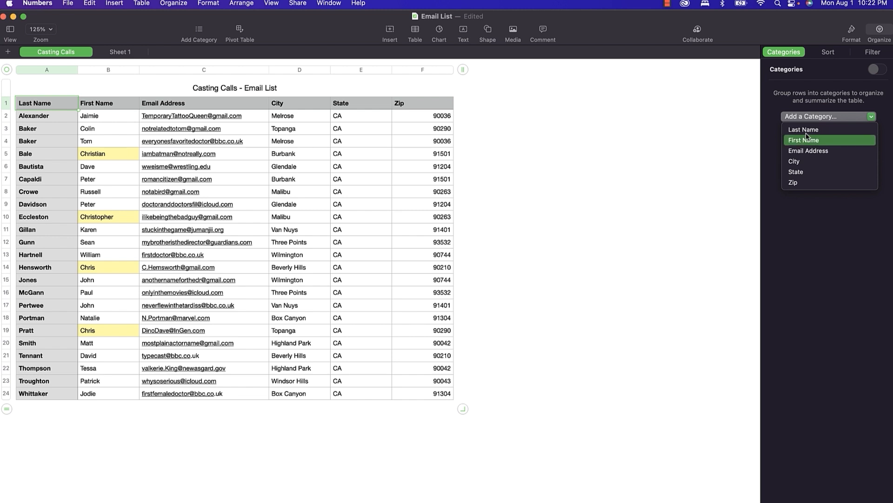
{"action": "left_click", "coordinate": [806, 185]}
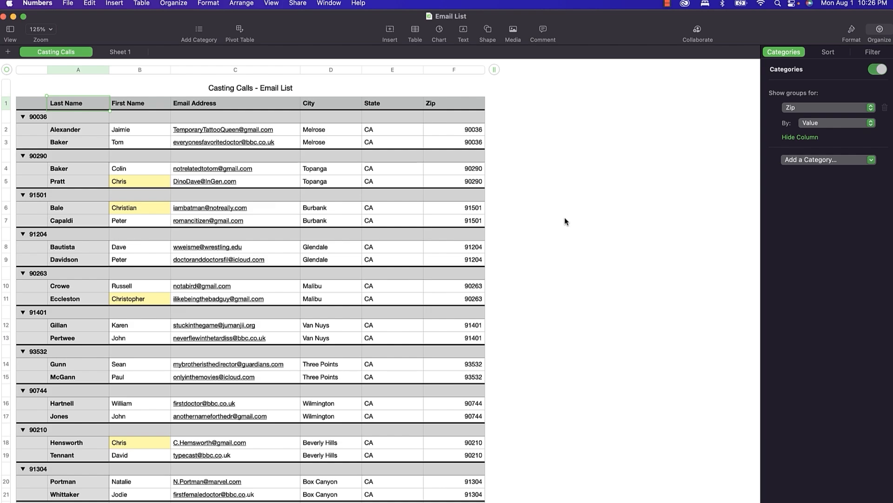
{"action": "key", "text": "super+w"}
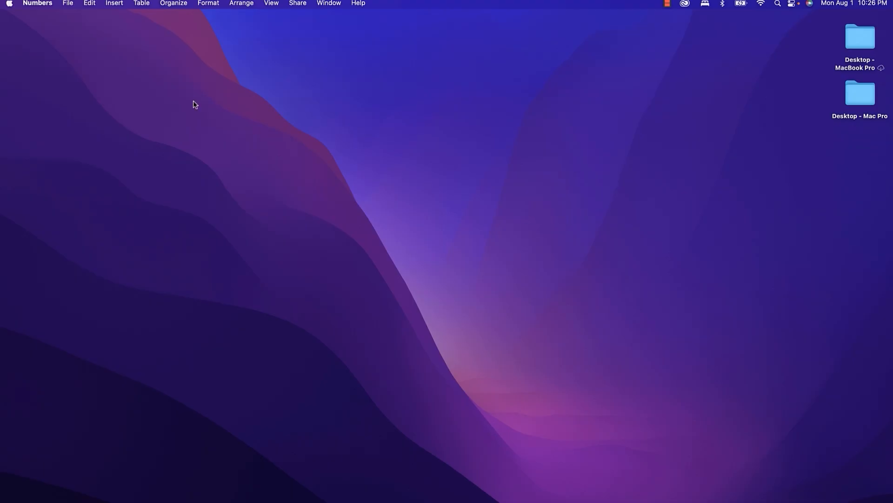
Open the Sales Data spreadsheet from the Numbers Training folder.
{"action": "left_click", "coordinate": [66, 4]}
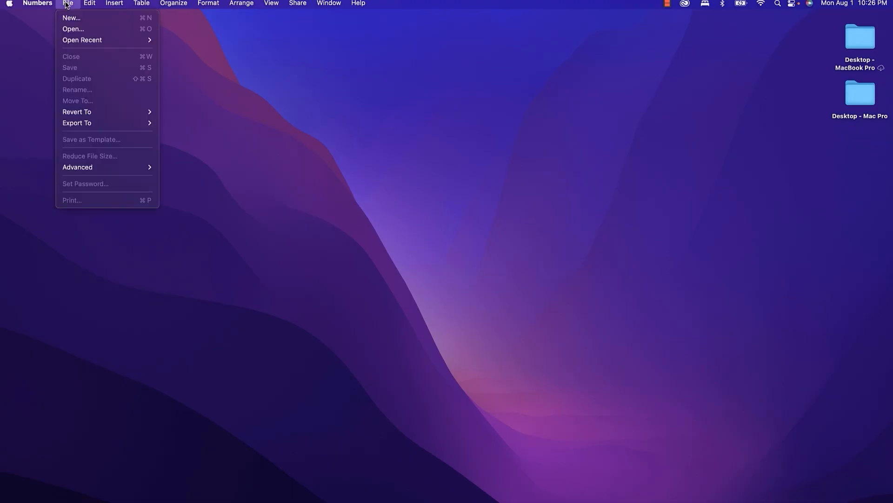
{"action": "left_click", "coordinate": [71, 29]}
{"action": "double_click", "coordinate": [363, 147]}
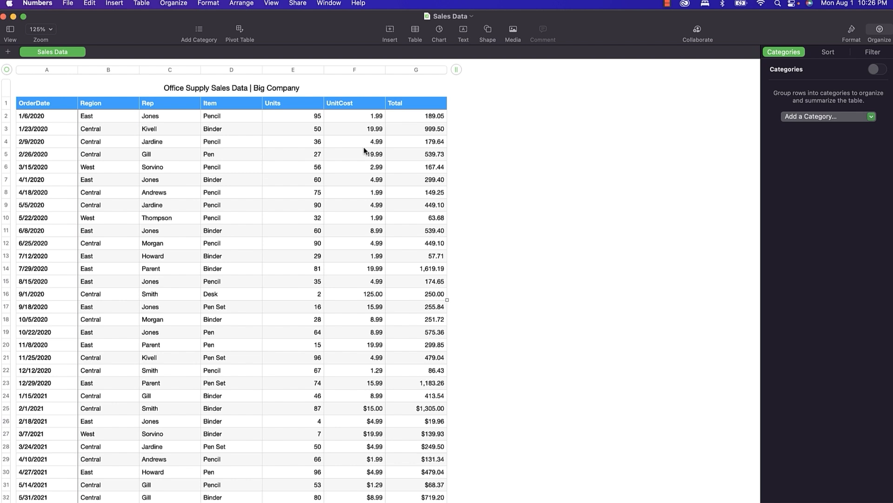
Create a pivot table from the sales data with Rep as rows and Item as columns.
{"action": "left_click", "coordinate": [241, 32]}
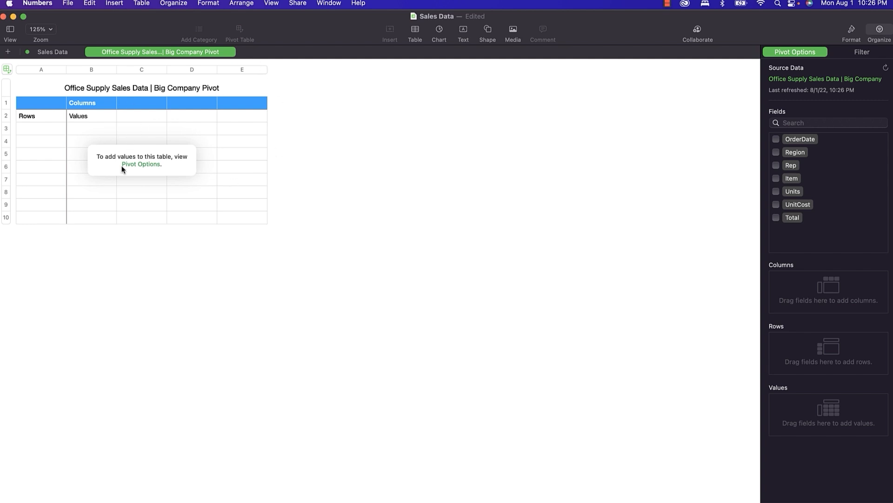
{"action": "left_click", "coordinate": [776, 165]}
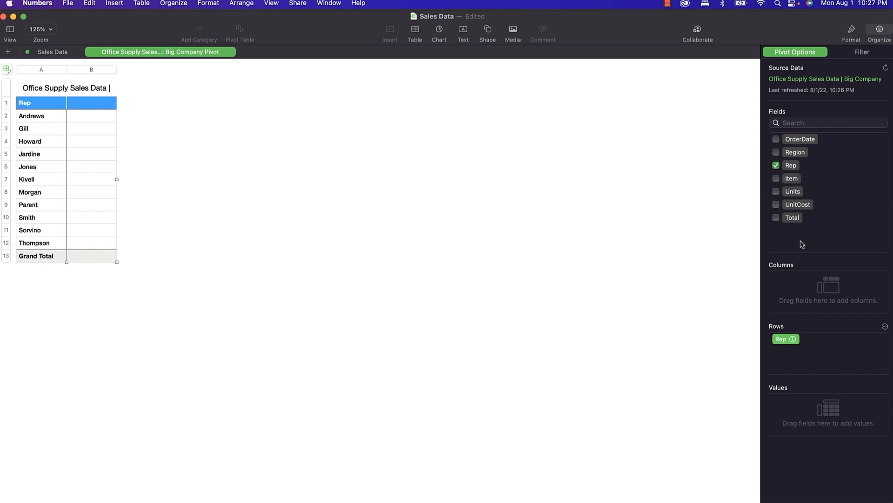
{"action": "left_click_drag", "start_coordinate": [794, 180], "coordinate": [804, 291]}
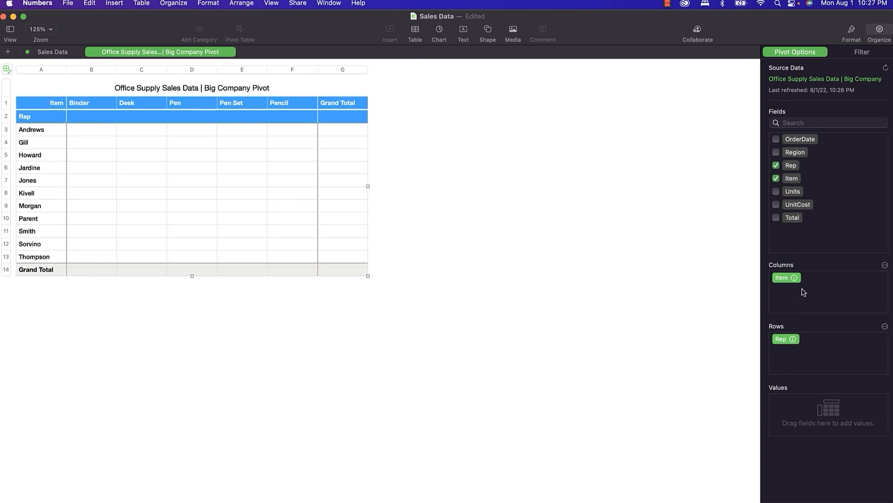
{"action": "scroll", "coordinate": [804, 292], "scroll_direction": "down", "scroll_amount": 1}
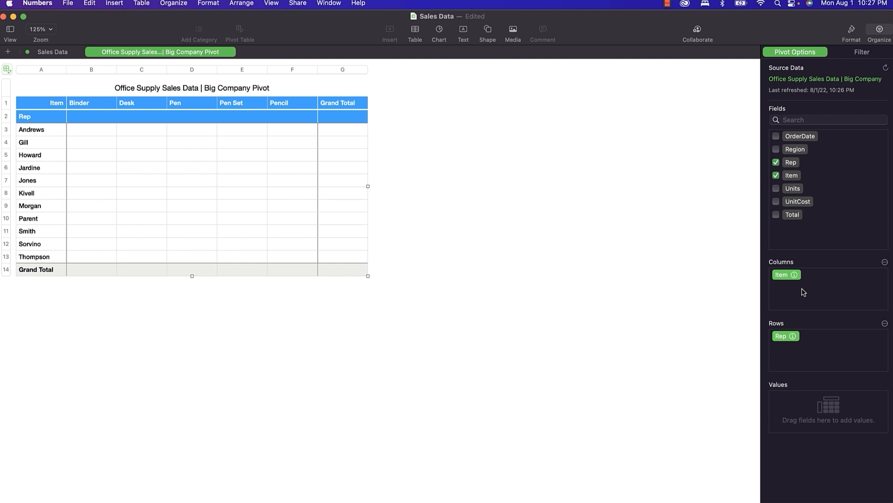
{"action": "scroll", "coordinate": [804, 292], "scroll_direction": "up", "scroll_amount": 1}
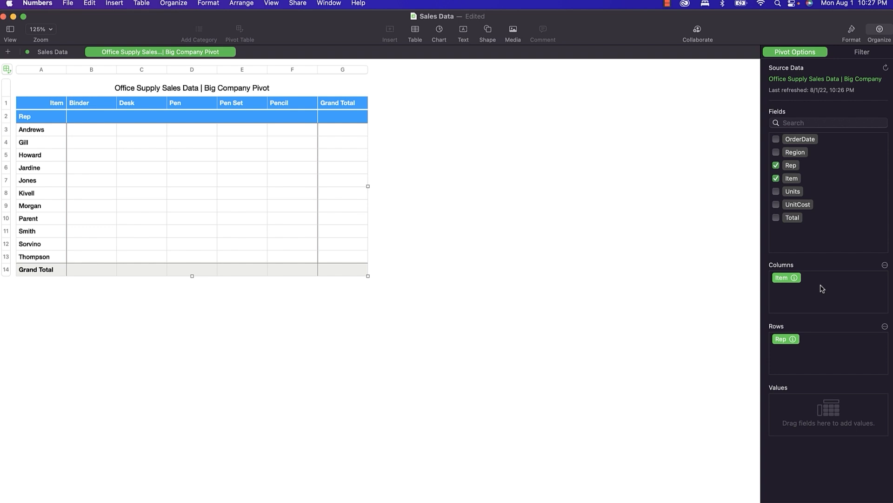
Group the pivot rows by Region and add UnitCost and Total sums as values.
{"action": "left_click", "coordinate": [776, 152]}
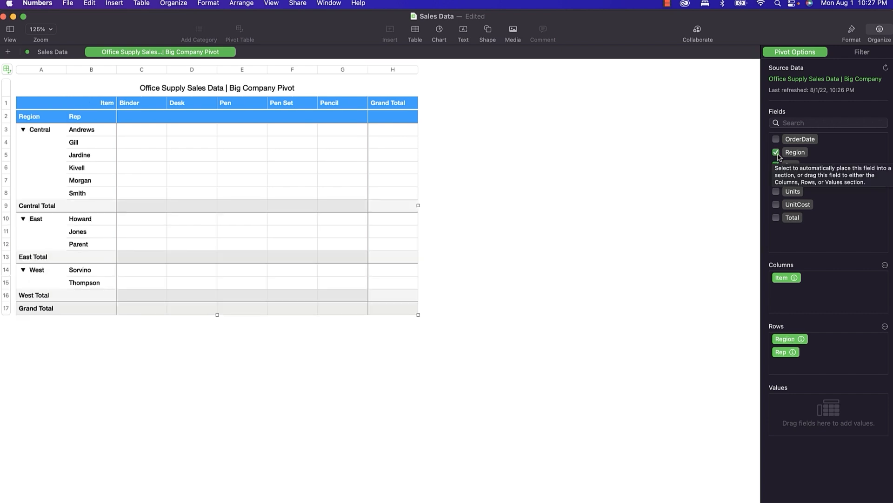
{"action": "left_click", "coordinate": [776, 205]}
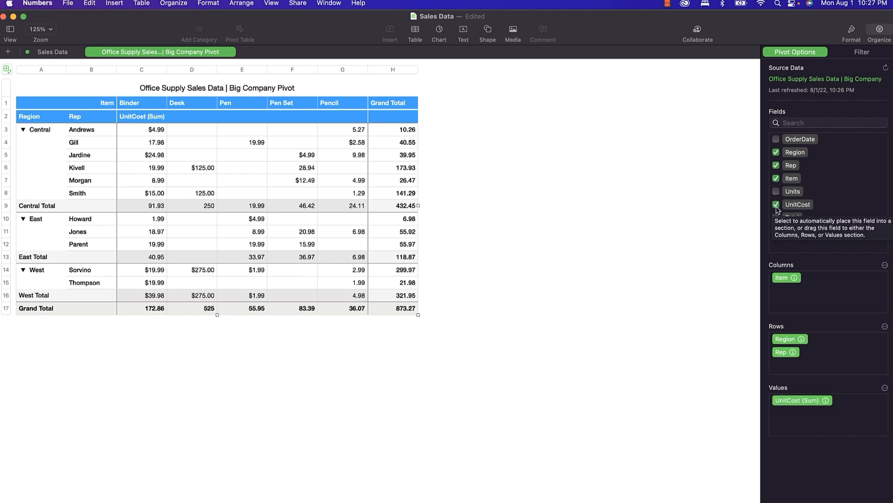
{"action": "left_click", "coordinate": [776, 216]}
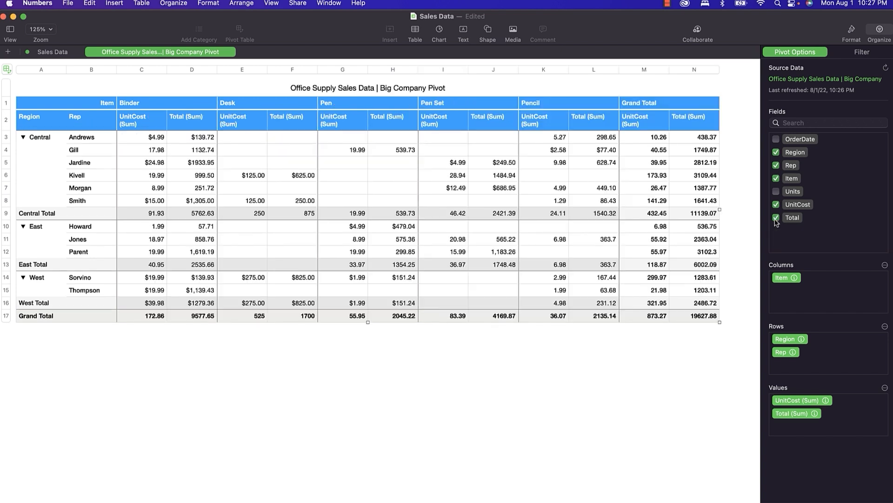
Drop UnitCost so the pivot sums only Total, then return to the Sales Data sheet.
{"action": "left_click", "coordinate": [776, 205]}
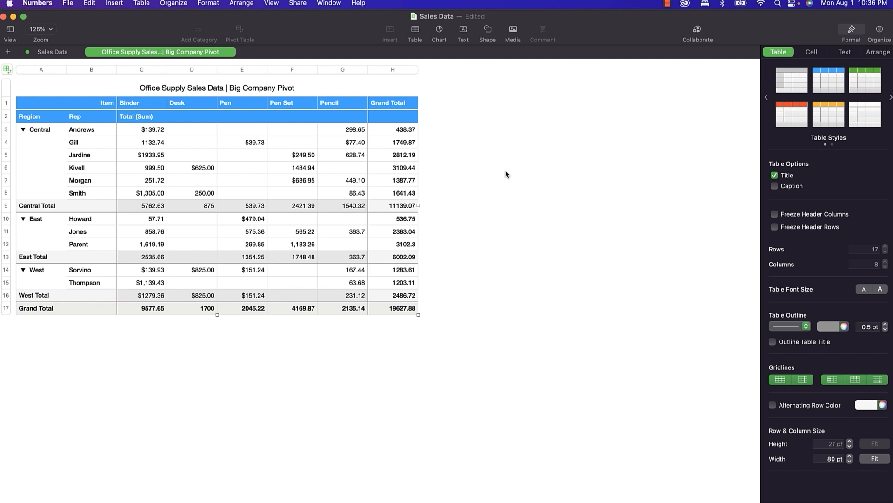
{"action": "left_click", "coordinate": [55, 51]}
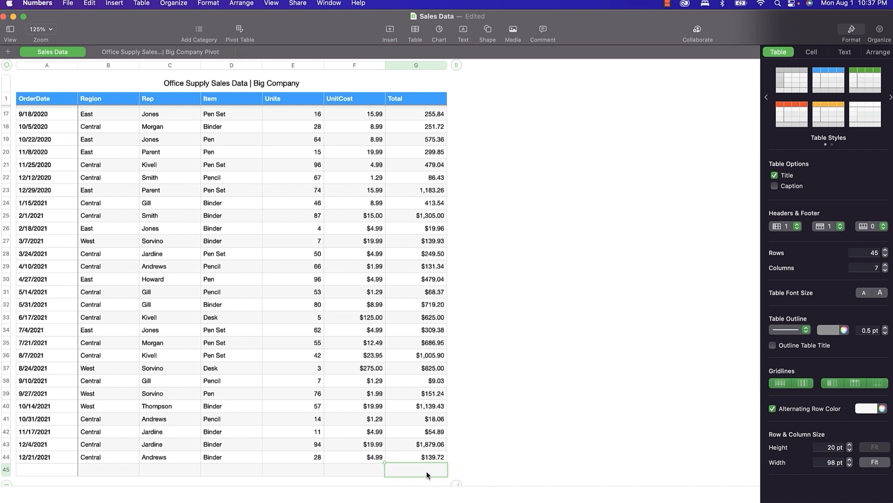
Enter a SUM of G2:G44 in G45, giving a Total of 19627.88.
{"action": "type", "text": "="}
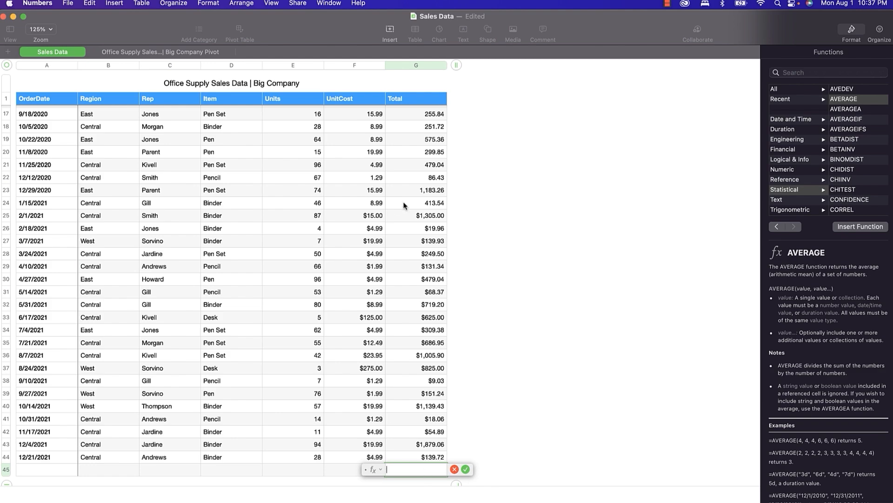
{"action": "left_click_drag", "start_coordinate": [405, 118], "coordinate": [446, 261]}
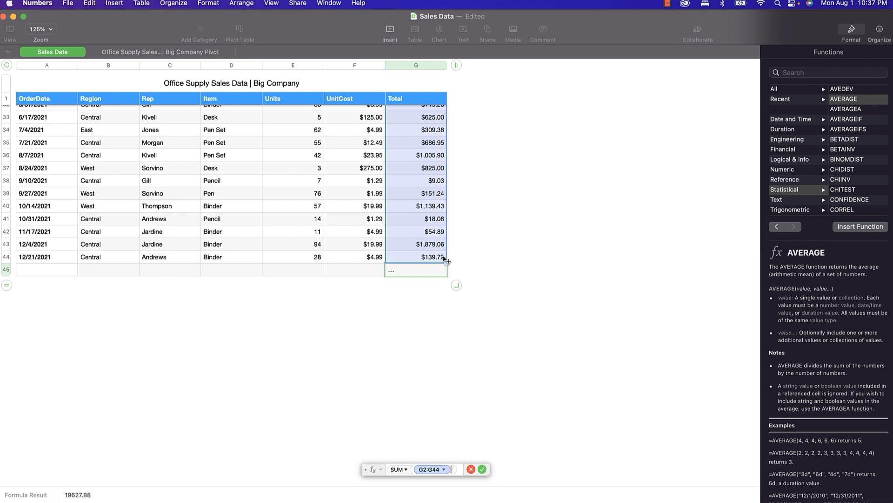
{"action": "key", "text": "Return"}
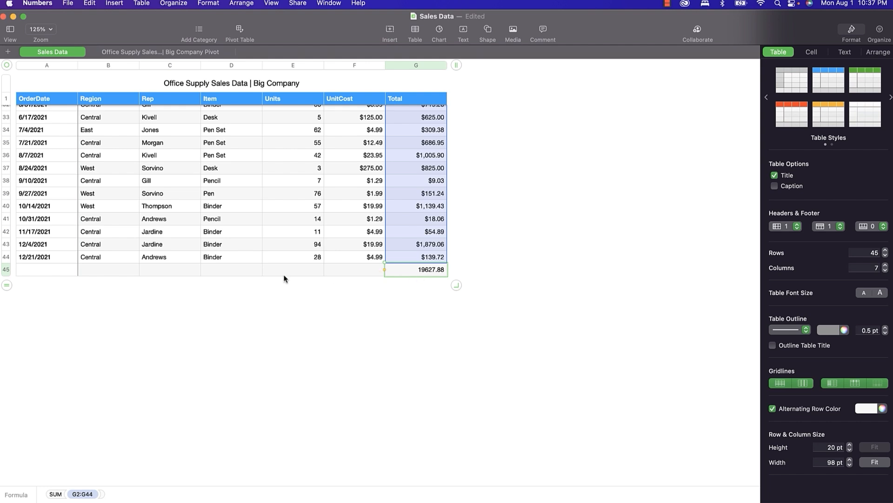
Try adding E45 to the G45 formula, discard the change, then browse the Insert menu.
{"action": "double_click", "coordinate": [404, 273]}
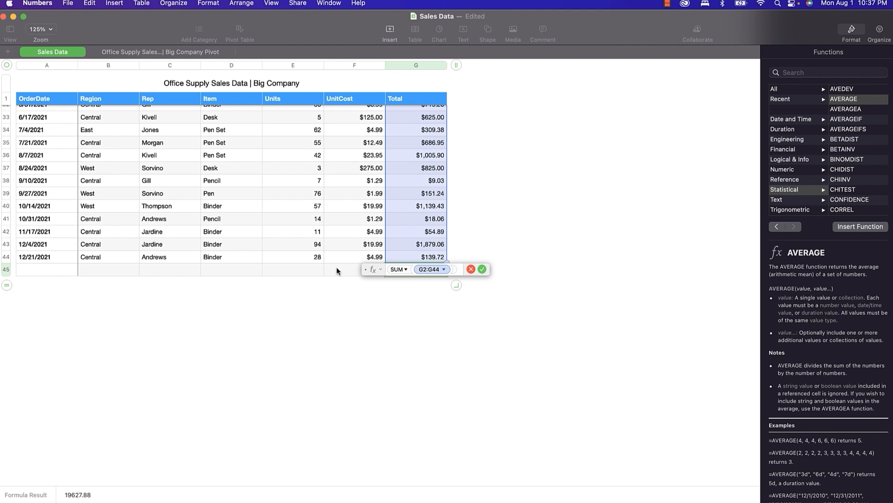
{"action": "type", "text": "+"}
{"action": "left_click", "coordinate": [312, 270]}
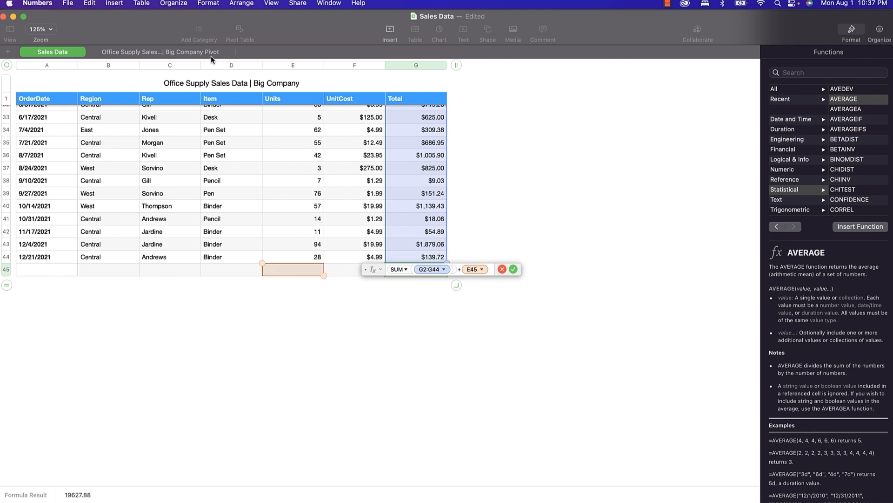
{"action": "key", "text": "Escape"}
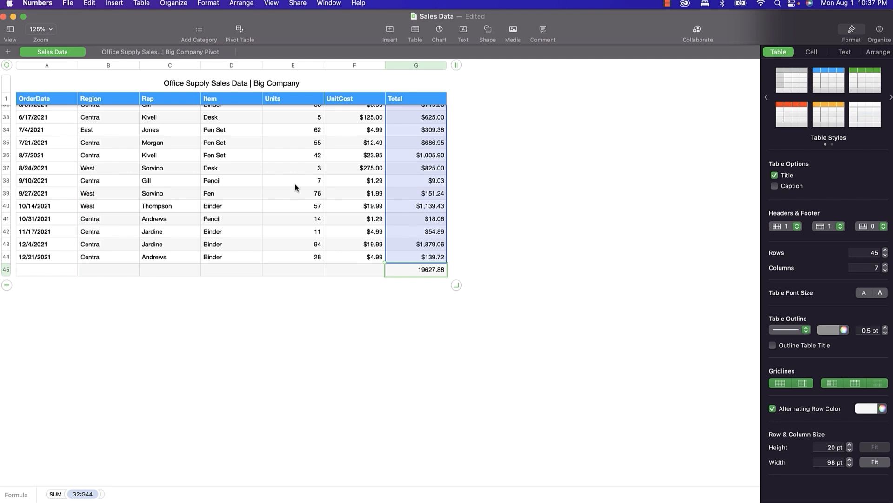
{"action": "left_click", "coordinate": [293, 272]}
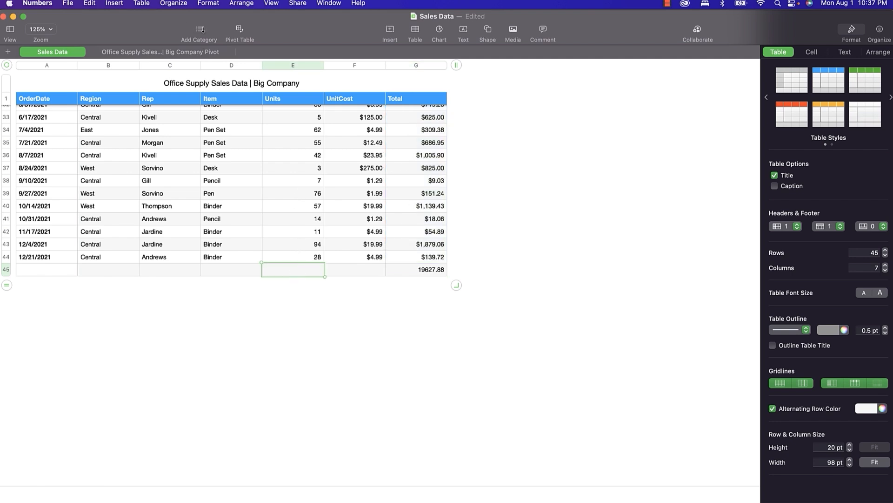
{"action": "left_click", "coordinate": [108, 5]}
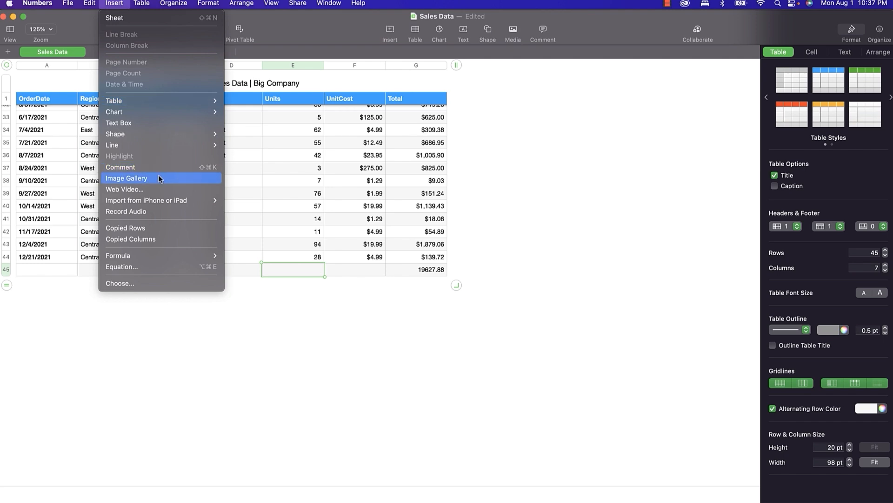
{"action": "mouse_move", "coordinate": [152, 258]}
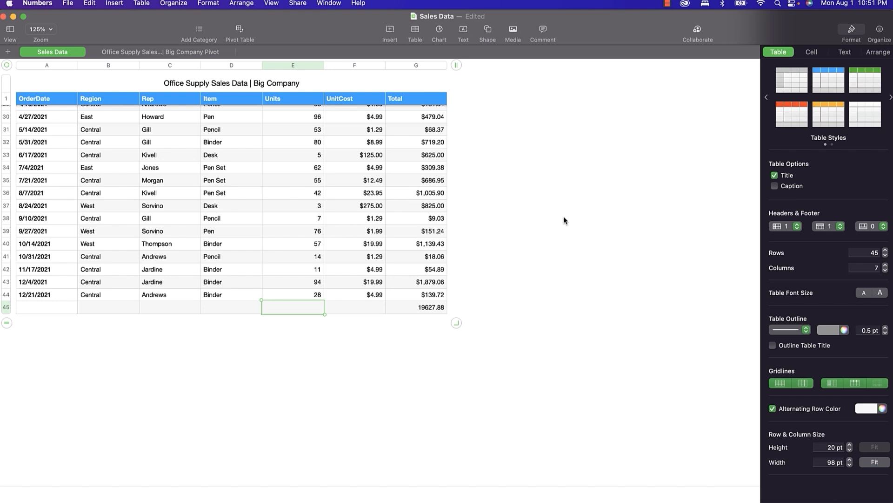
Return to the Big Company Pivot sheet and select cell D4, checking the 19627.88 Grand Total.
{"action": "left_click", "coordinate": [176, 53]}
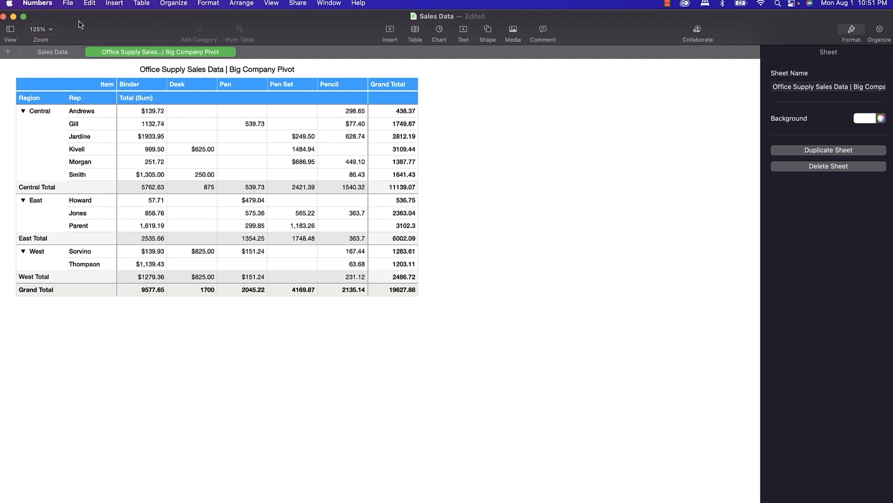
{"action": "left_click", "coordinate": [188, 128]}
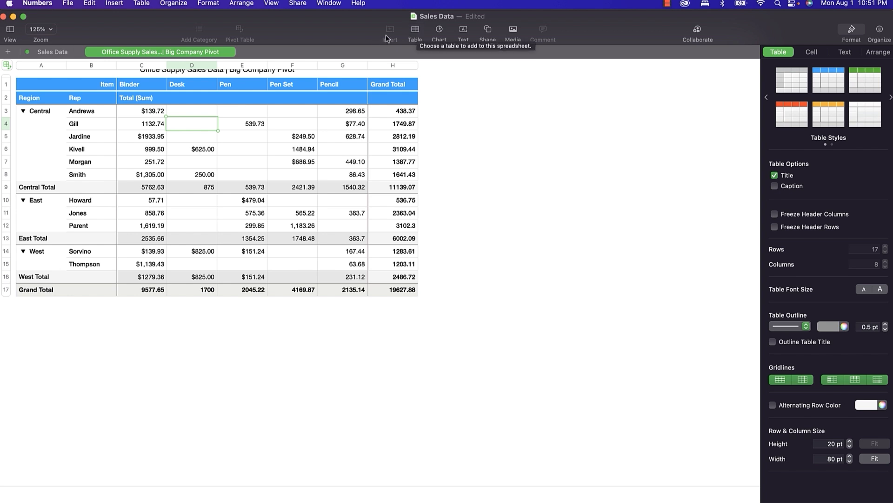
Insert Table 1 below the pivot with 0 header rows, 1 row, 3 columns and Title off.
{"action": "left_click", "coordinate": [415, 30]}
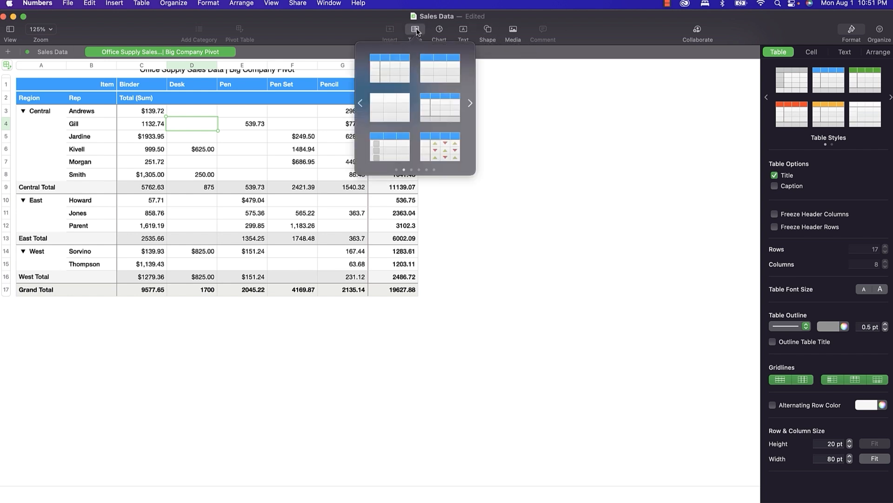
{"action": "left_click", "coordinate": [432, 71]}
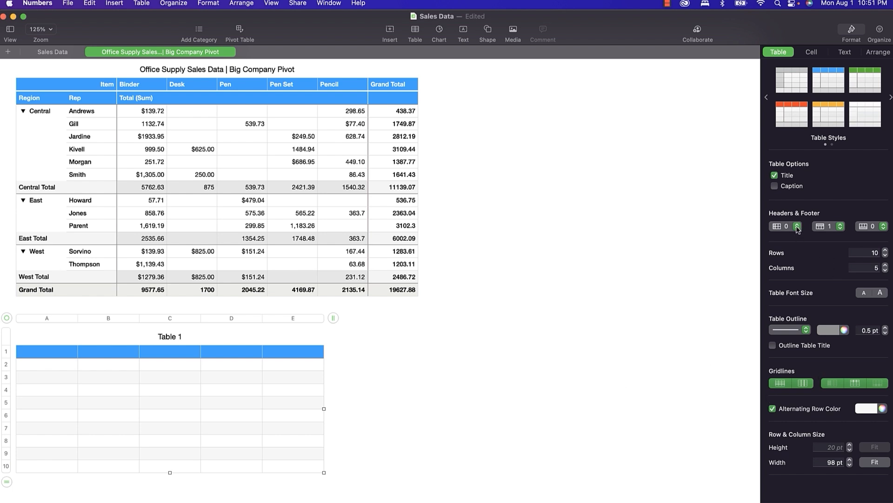
{"action": "left_click", "coordinate": [837, 228]}
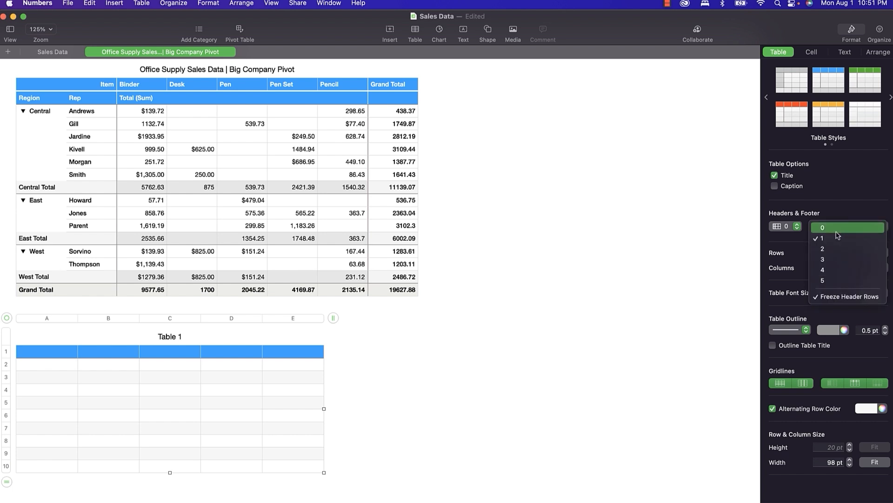
{"action": "left_click", "coordinate": [835, 232]}
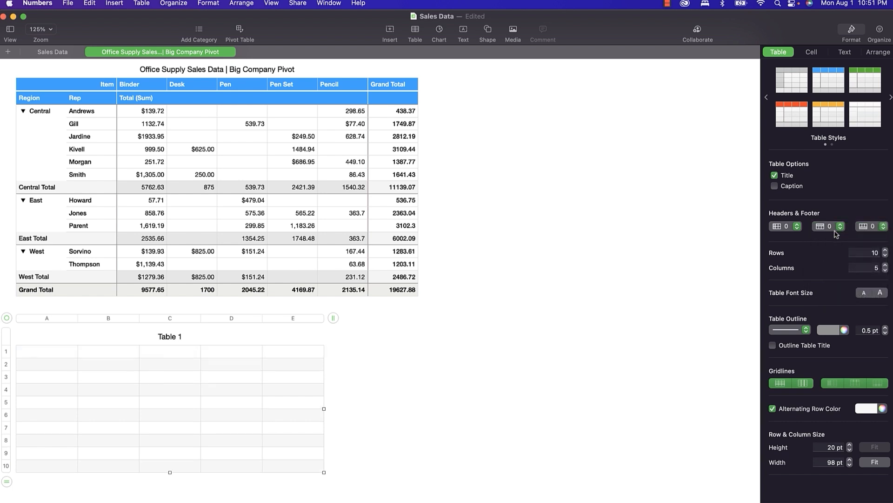
{"action": "double_click", "coordinate": [877, 253]}
{"action": "type", "text": "1"}
{"action": "left_click", "coordinate": [877, 268]}
{"action": "type", "text": "3"}
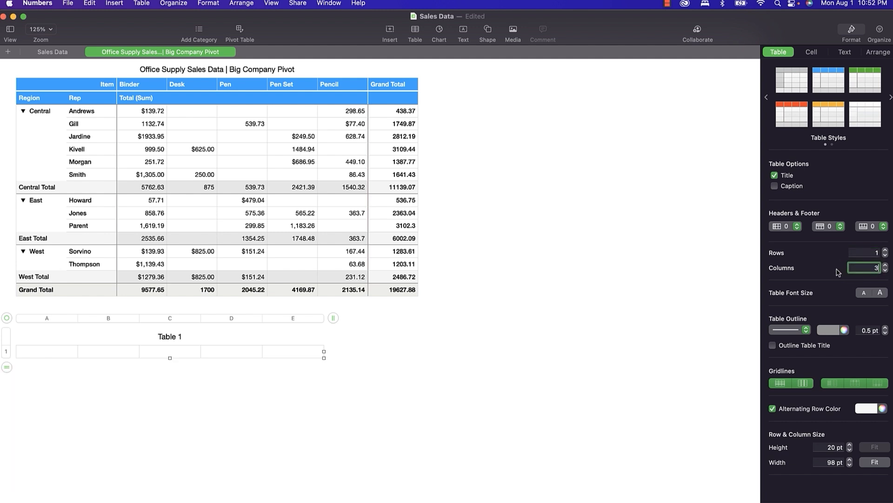
{"action": "key", "text": "Return"}
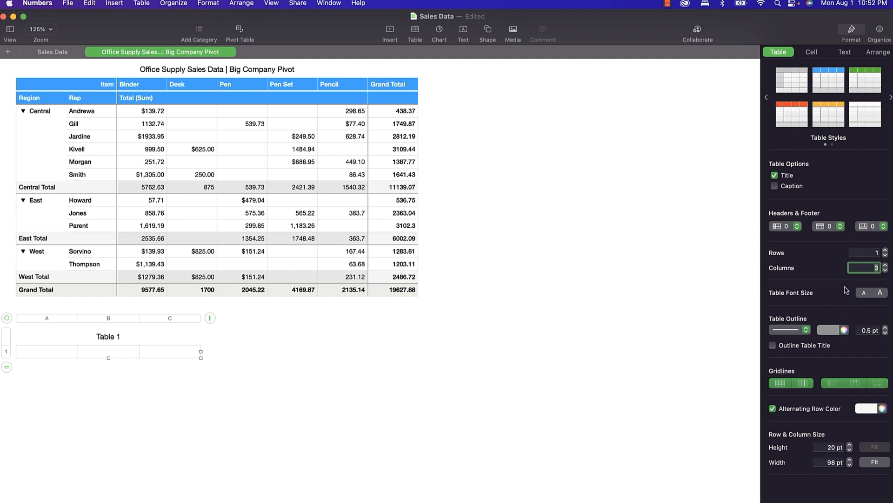
{"action": "left_click", "coordinate": [774, 176]}
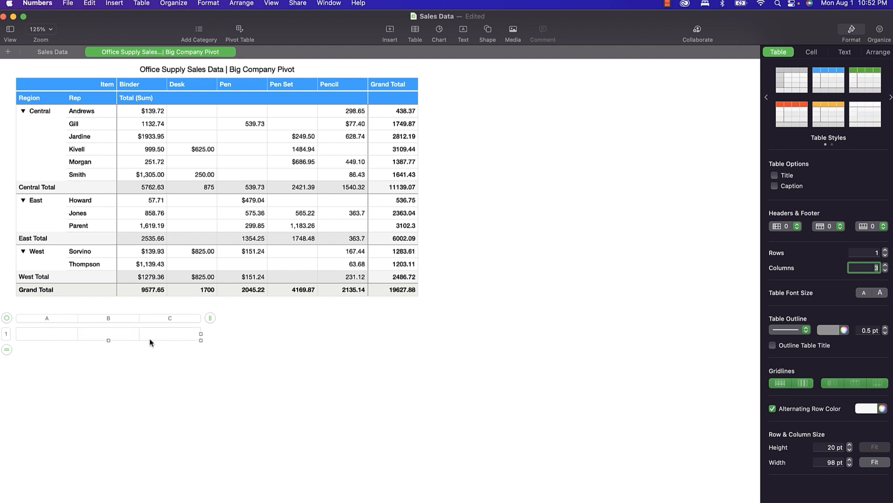
Label cell A1 of the small table 'Best Regional Sales'.
{"action": "double_click", "coordinate": [46, 337]}
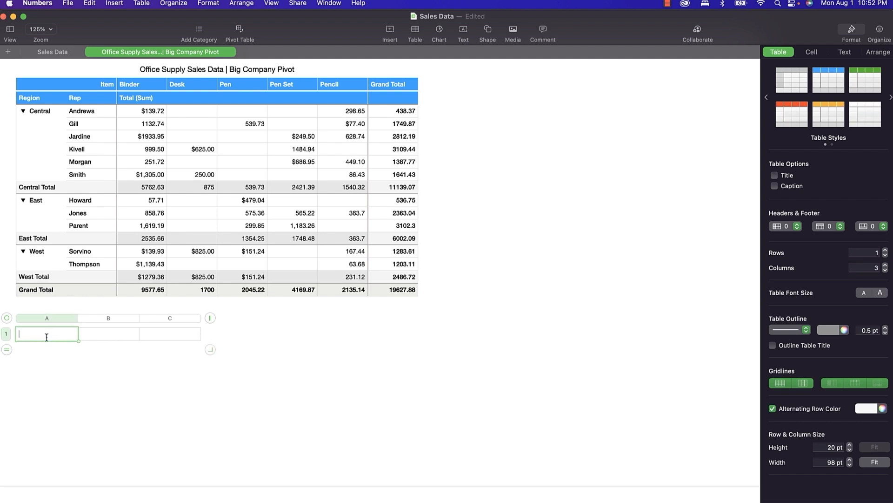
{"action": "type", "text": "Best Regional Sa;es"}
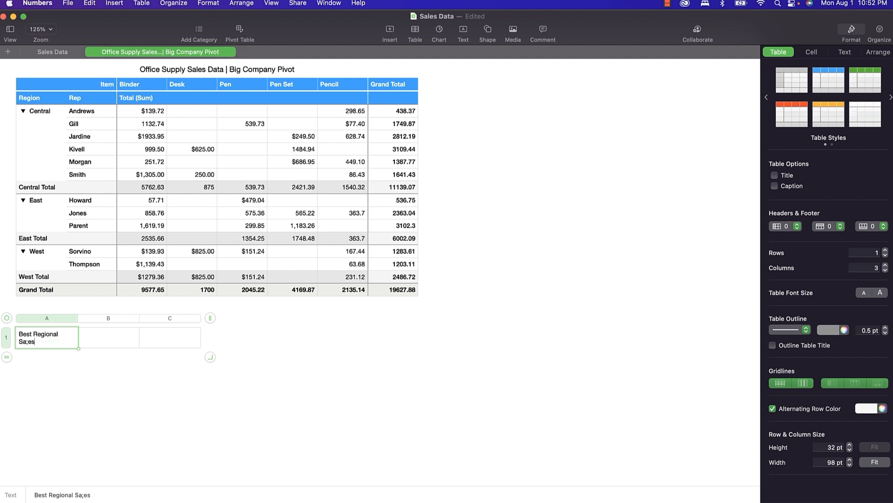
{"action": "key", "text": "Return"}
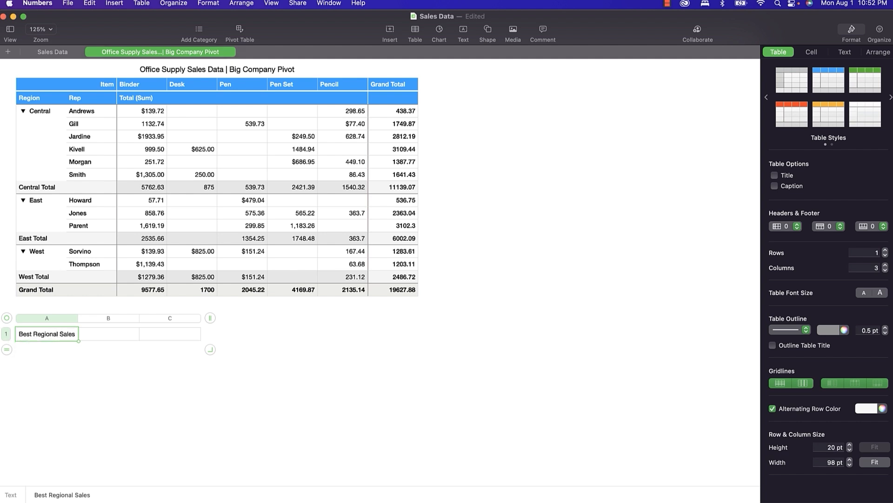
Enter a MAX formula in B1 over the Central, East and West totals, giving 11139.07.
{"action": "left_click", "coordinate": [108, 337]}
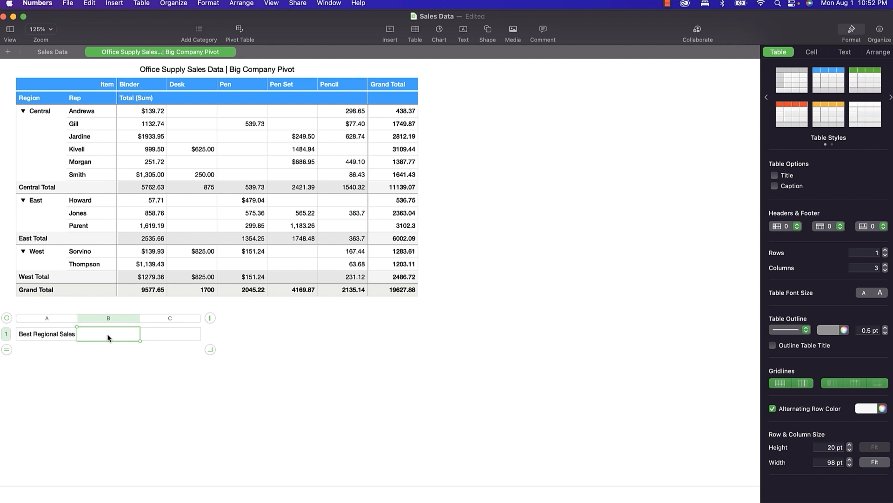
{"action": "type", "text": "="}
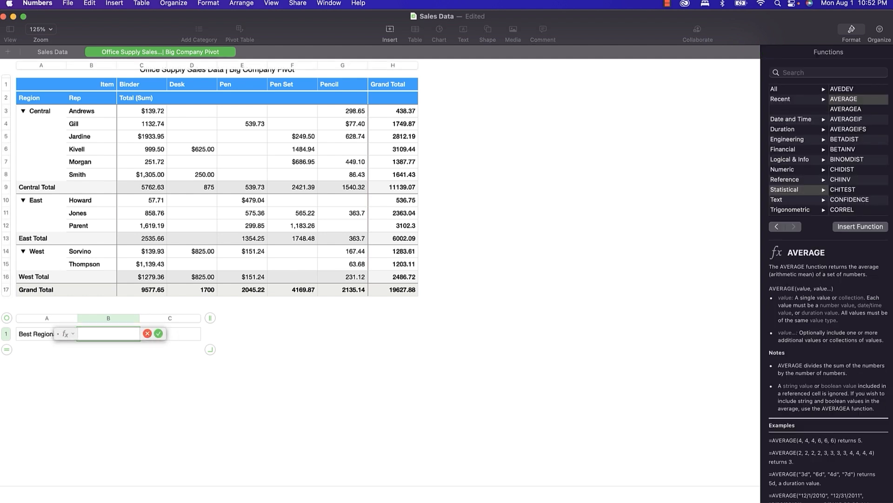
{"action": "type", "text": "max"}
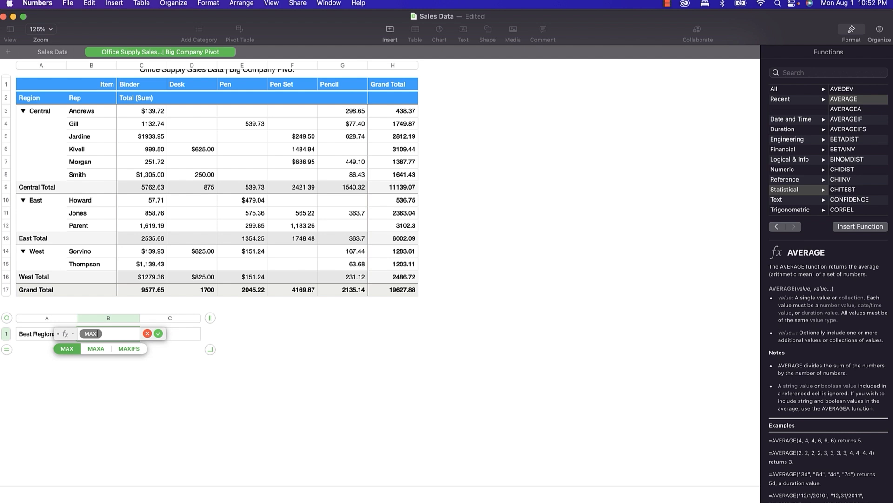
{"action": "key", "text": "Return"}
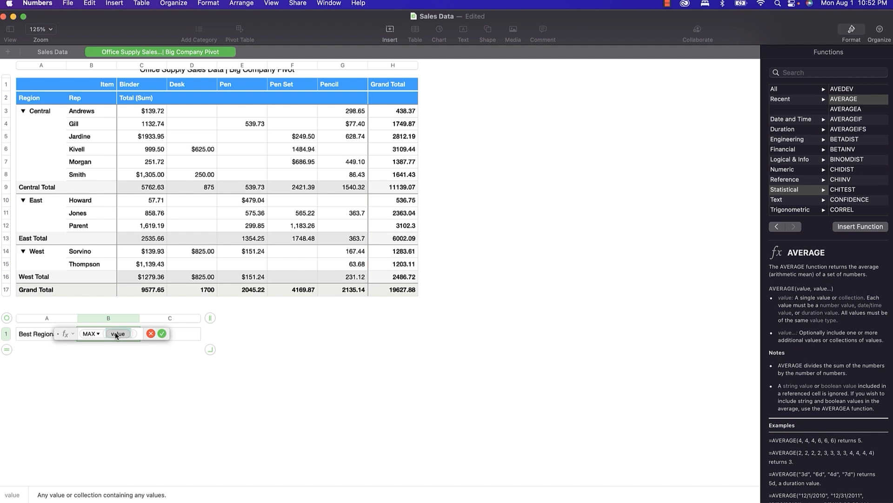
{"action": "left_click", "coordinate": [393, 185]}
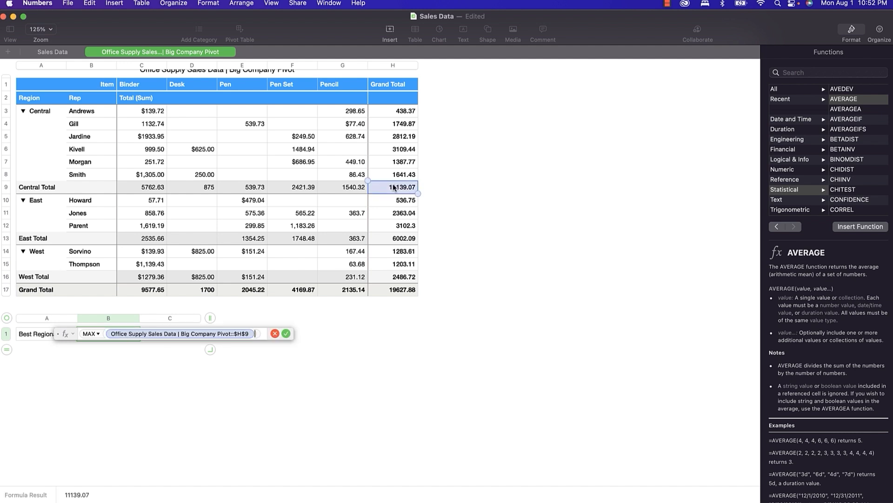
{"action": "type", "text": ","}
{"action": "left_click", "coordinate": [390, 239]}
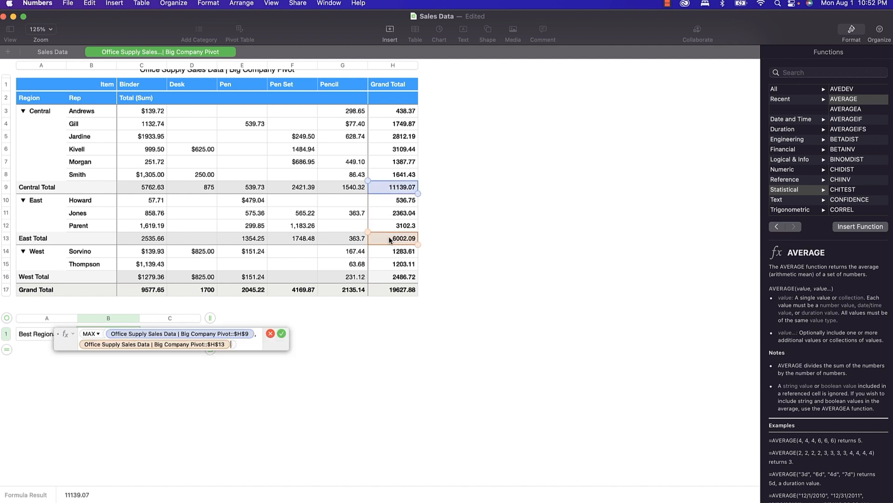
{"action": "type", "text": ","}
{"action": "left_click", "coordinate": [390, 278]}
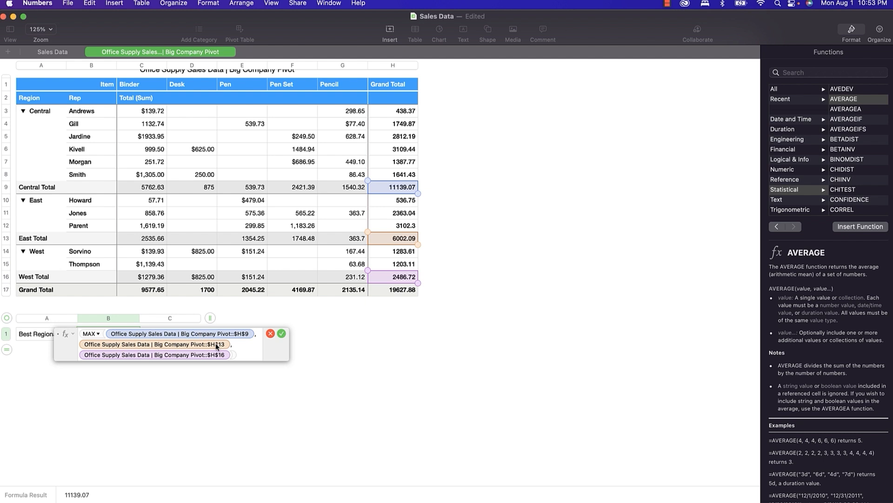
{"action": "left_click", "coordinate": [279, 333]}
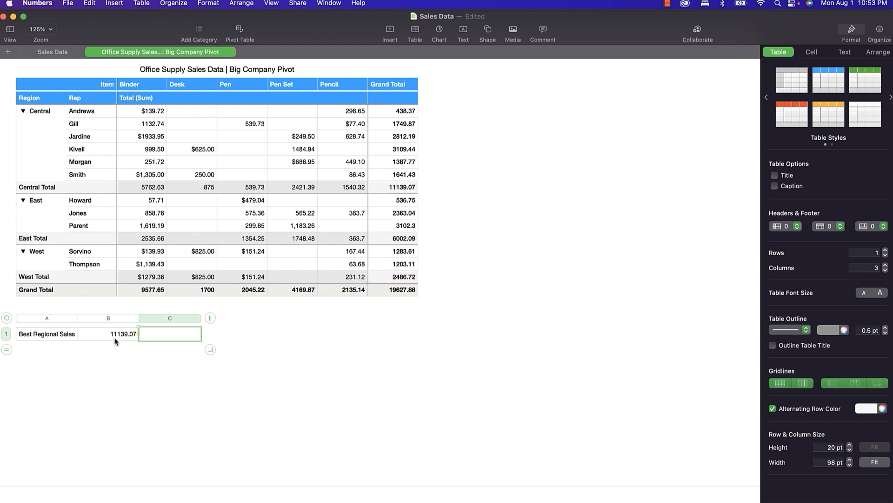
Start an IF in C1 returning "WEST" when B1 equals the West total.
{"action": "left_click", "coordinate": [169, 335]}
{"action": "left_click", "coordinate": [161, 332]}
{"action": "type", "text": "="}
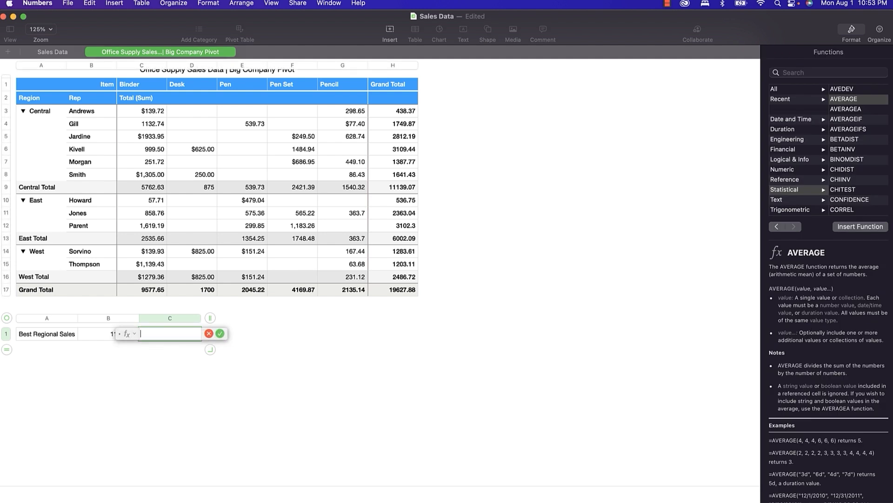
{"action": "type", "text": "IF"}
{"action": "key", "text": "Return"}
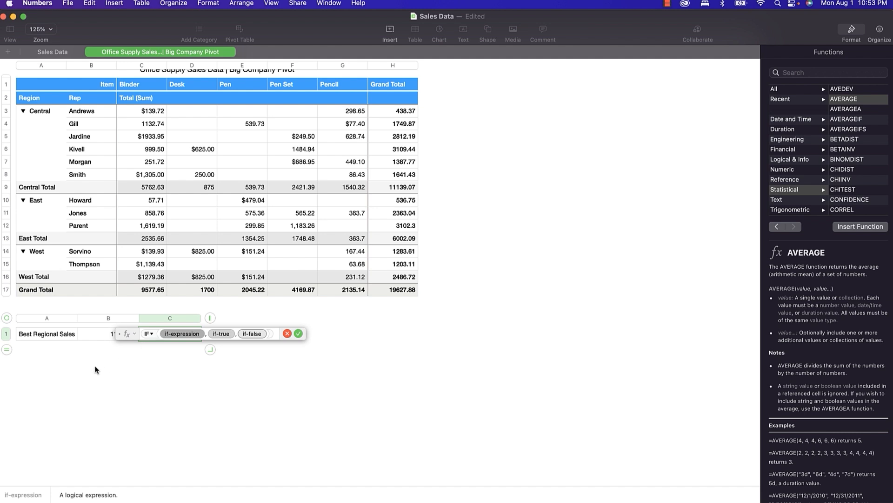
{"action": "left_click", "coordinate": [105, 333]}
{"action": "type", "text": "="}
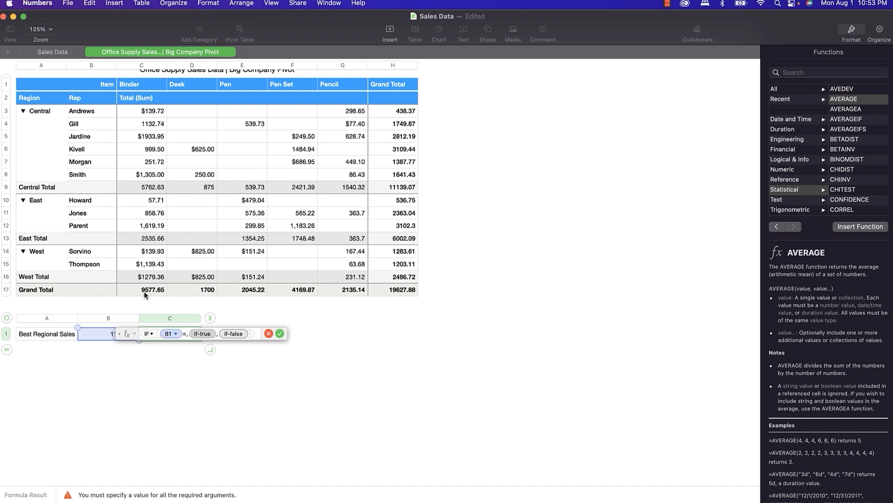
{"action": "left_click", "coordinate": [385, 277]}
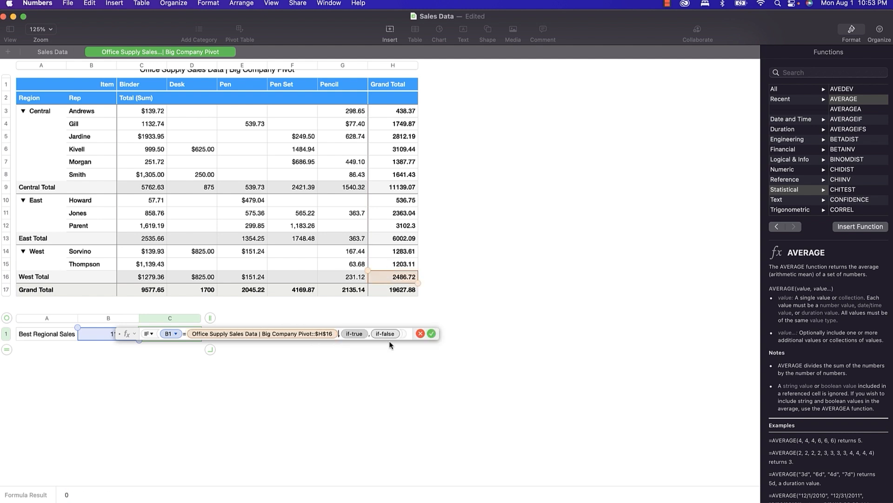
{"action": "left_click", "coordinate": [356, 333]}
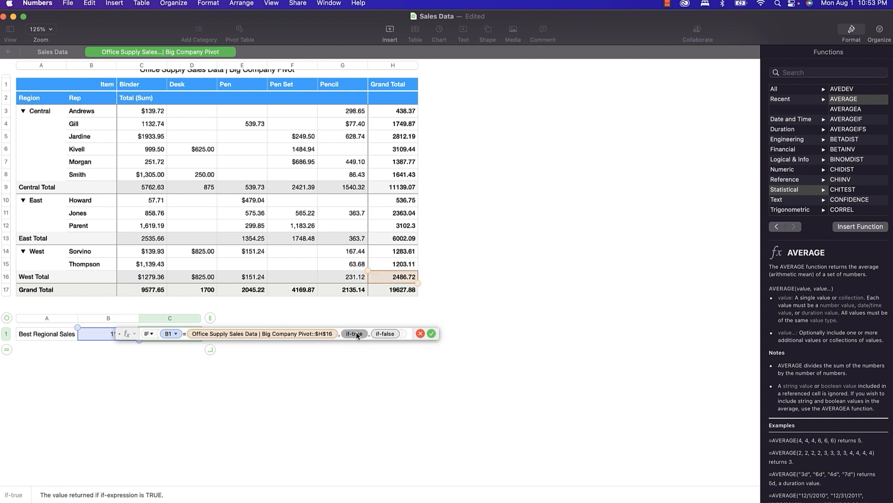
{"action": "type", "text": "\"WEST\","}
Nest a second IF returning "East" when B1 equals the East total.
{"action": "left_click", "coordinate": [378, 334]}
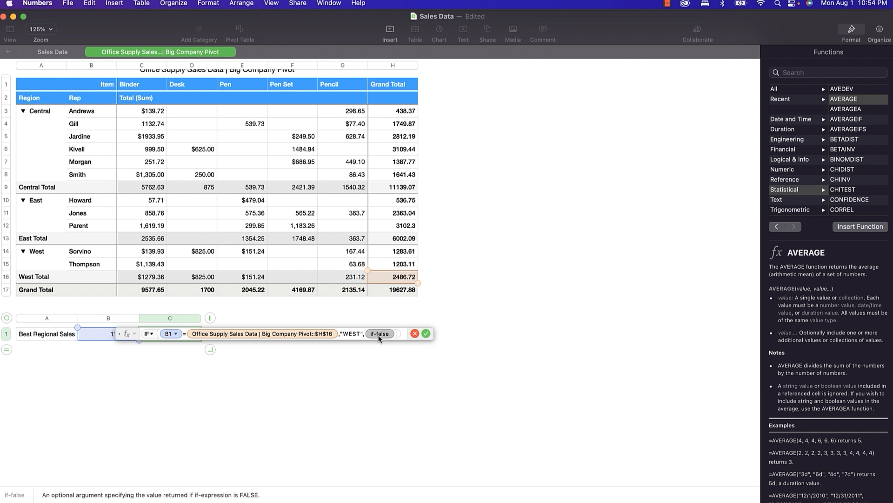
{"action": "type", "text": "IF"}
{"action": "key", "text": "Return"}
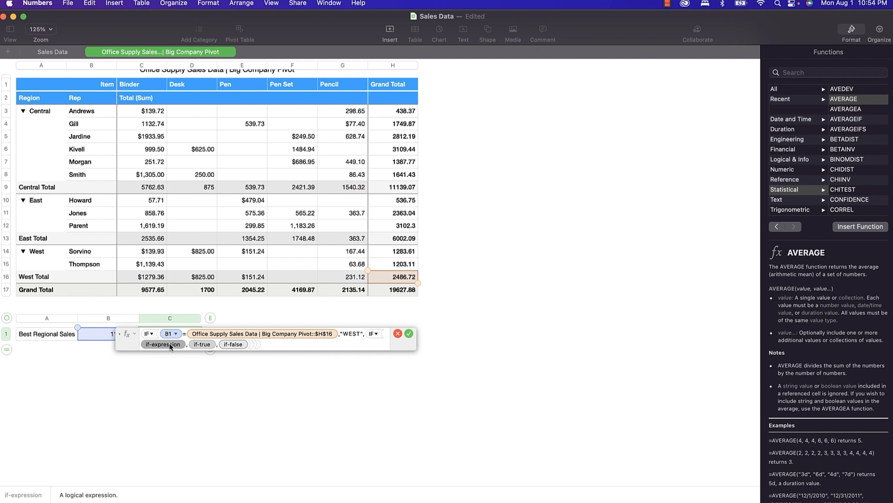
{"action": "left_click", "coordinate": [101, 339]}
{"action": "type", "text": "="}
{"action": "left_click", "coordinate": [403, 241]}
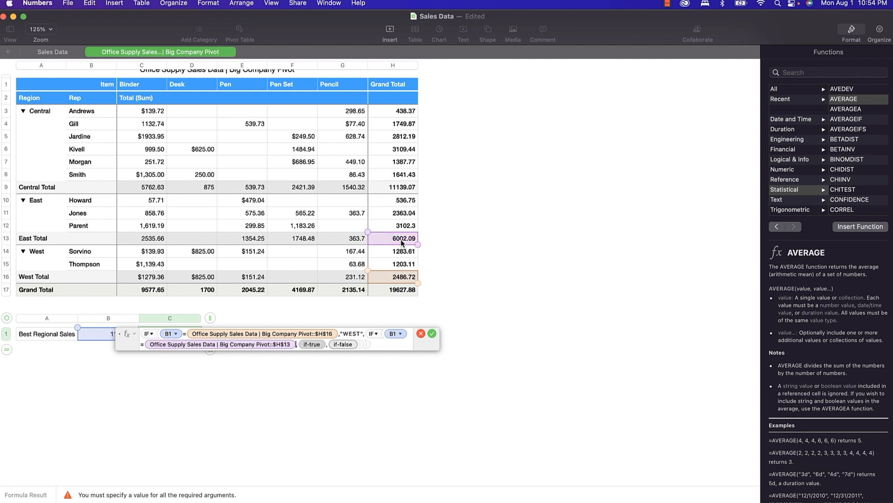
{"action": "left_click", "coordinate": [315, 346]}
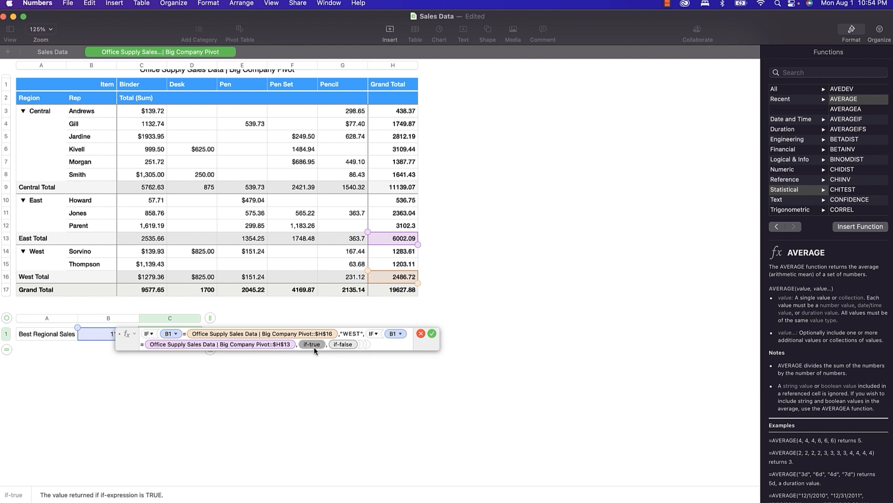
{"action": "type", "text": "\"East\","}
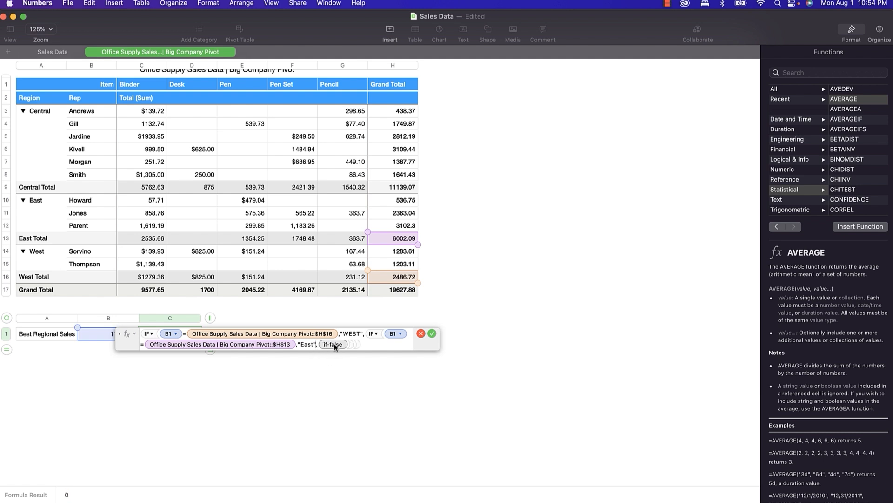
Nest a third IF returning "CENTRAL" when B1 equals the Central total.
{"action": "left_click", "coordinate": [336, 347]}
{"action": "type", "text": "IF"}
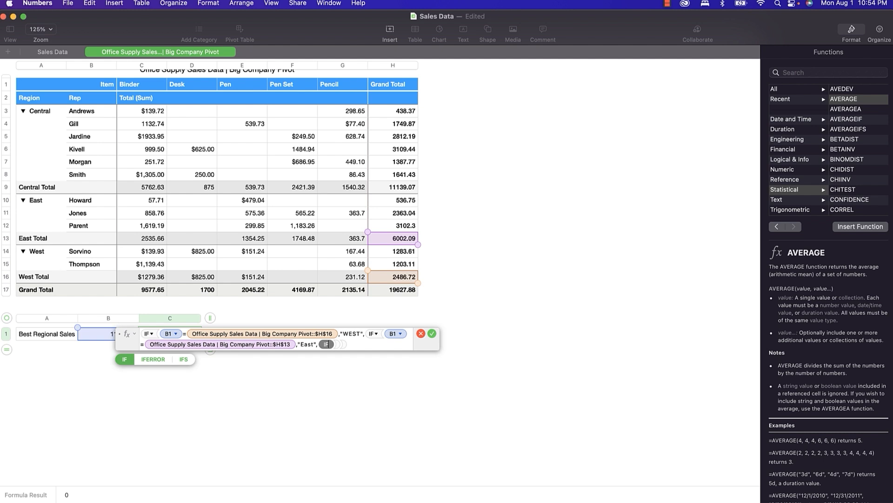
{"action": "key", "text": "Return"}
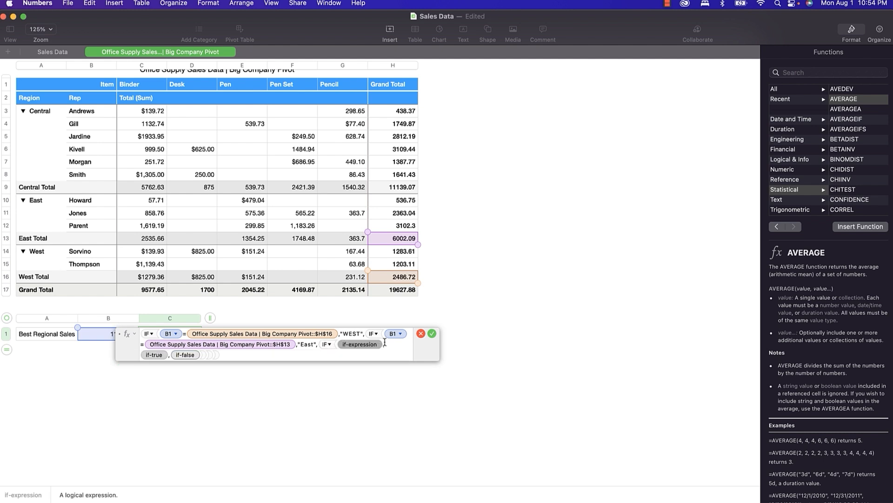
{"action": "left_click", "coordinate": [99, 335]}
{"action": "type", "text": "="}
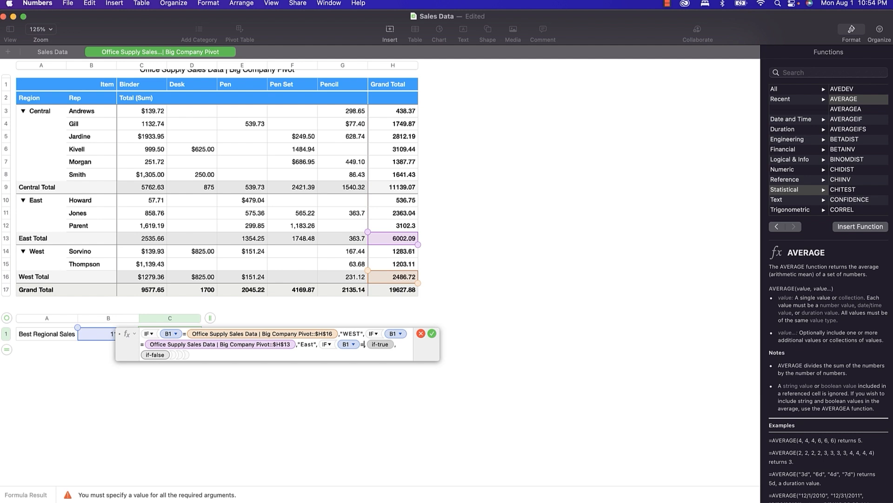
{"action": "left_click", "coordinate": [385, 193]}
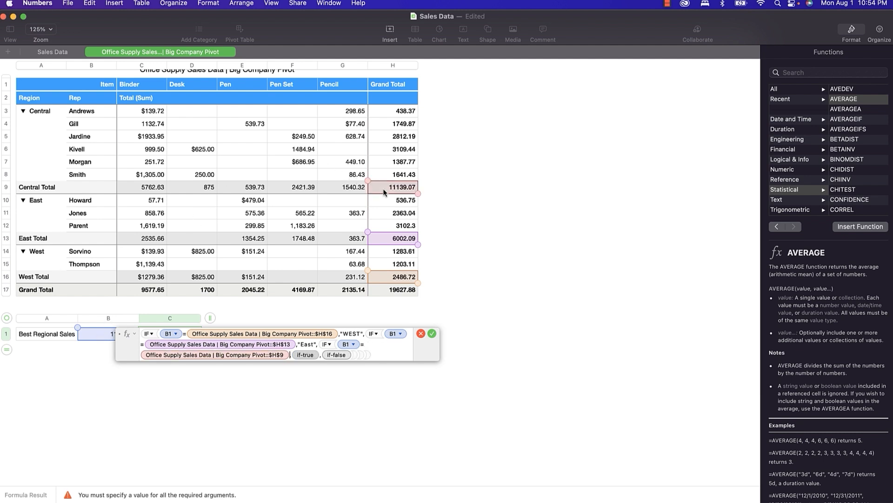
{"action": "left_click", "coordinate": [305, 355]}
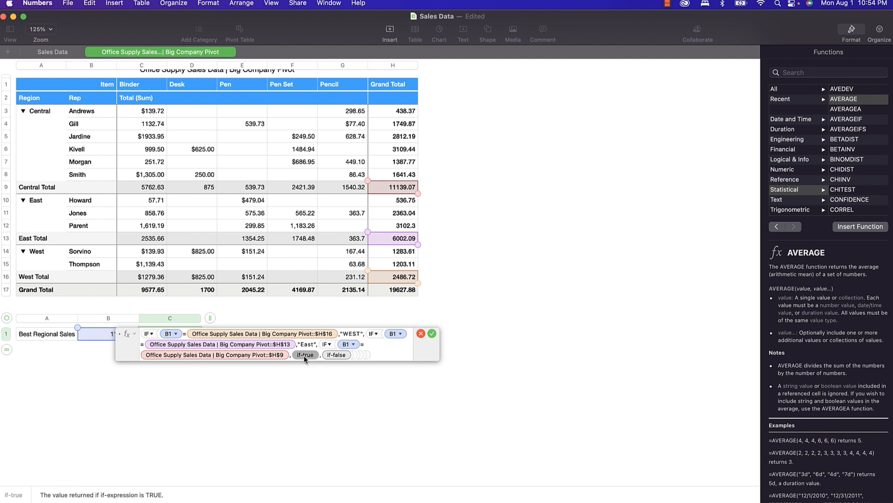
{"action": "type", "text": "\"CEN"}
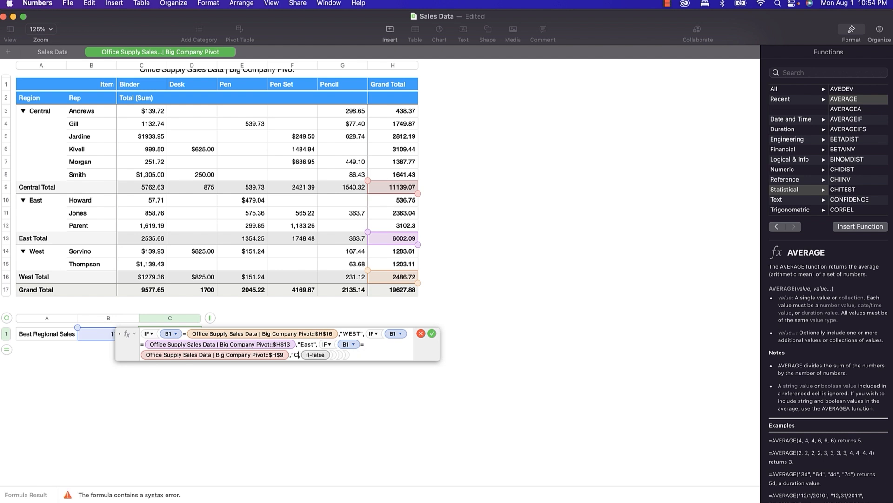
{"action": "type", "text": "TRAL\","}
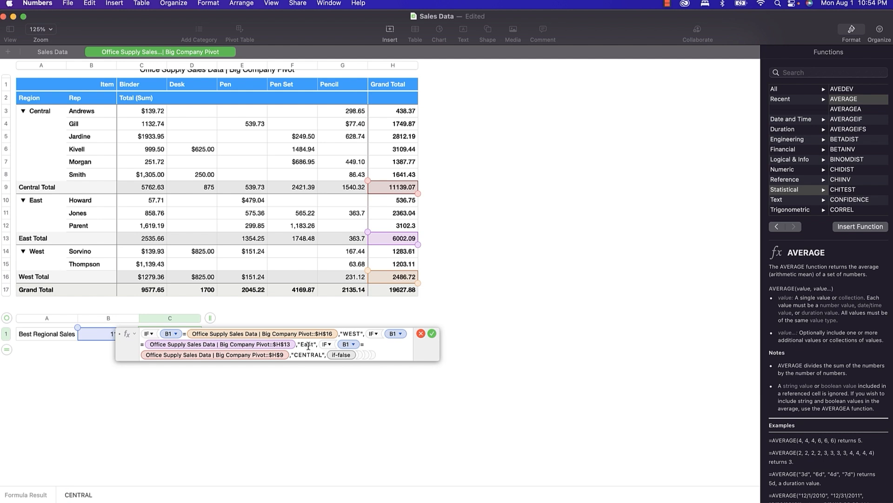
Capitalise East to EAST, add an "ERROR" fallback and commit, showing CENTRAL.
{"action": "key", "text": "Right"}
{"action": "key", "text": "BackSpace"}
{"action": "key", "text": "BackSpace"}
{"action": "key", "text": "BackSpace"}
{"action": "type", "text": "AST"}
{"action": "left_click", "coordinate": [341, 355]}
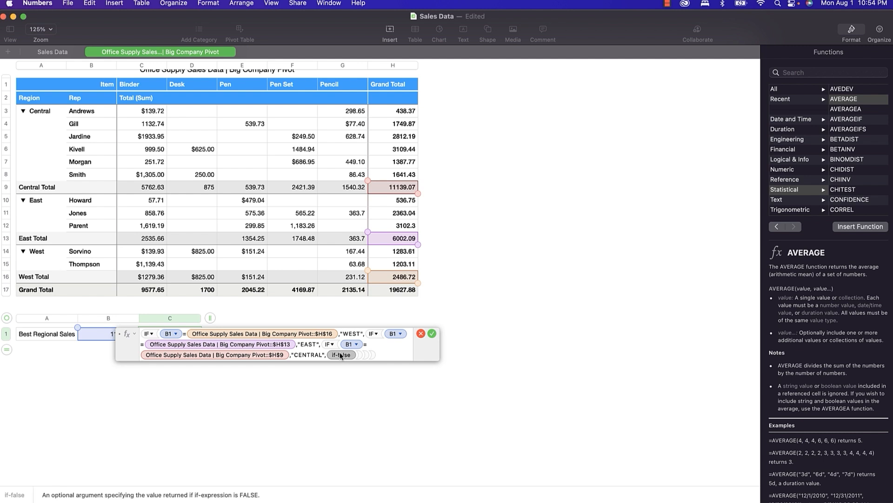
{"action": "type", "text": "\""}
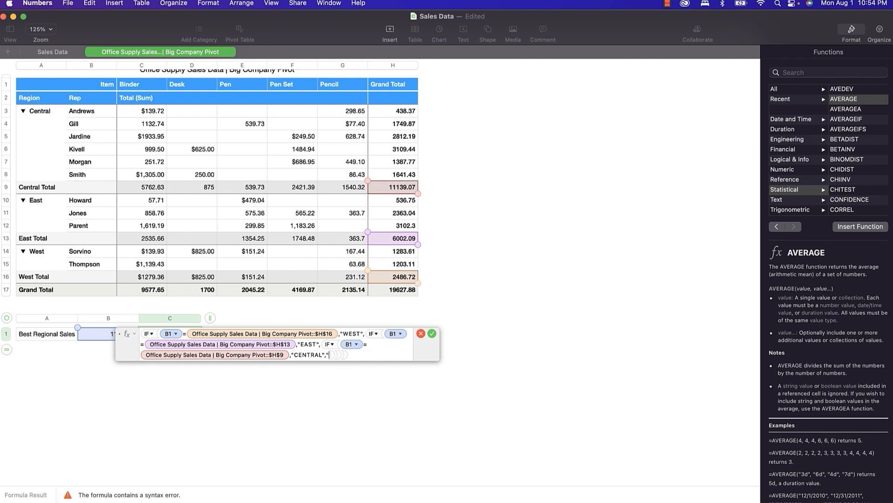
{"action": "type", "text": "ERROR\""}
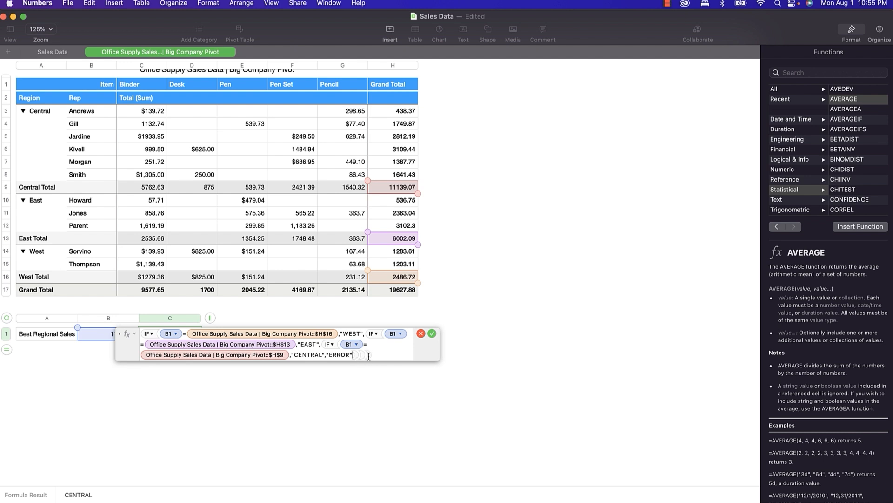
{"action": "left_click", "coordinate": [432, 334]}
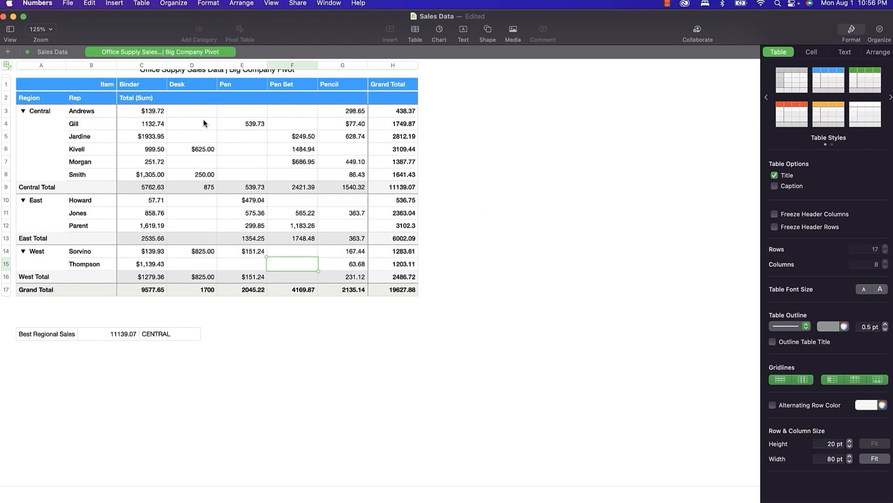
{"action": "left_click", "coordinate": [49, 53]}
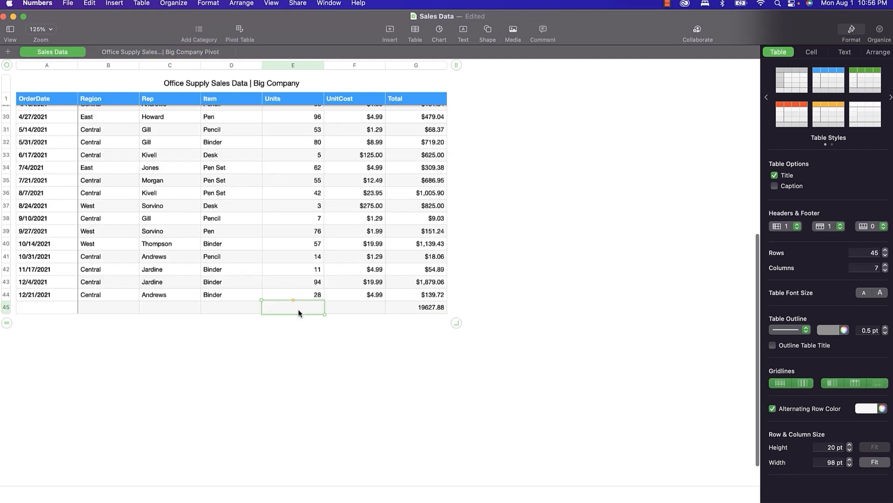
{"action": "key", "text": "equal"}
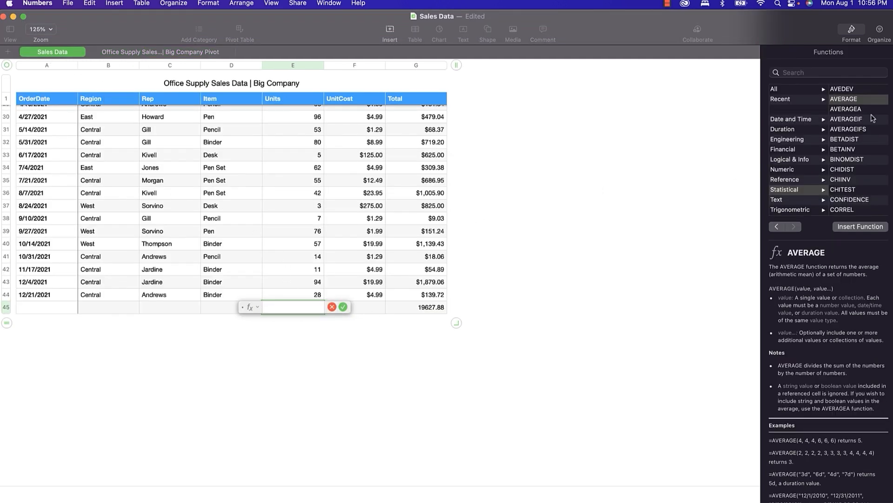
{"action": "left_click", "coordinate": [846, 120]}
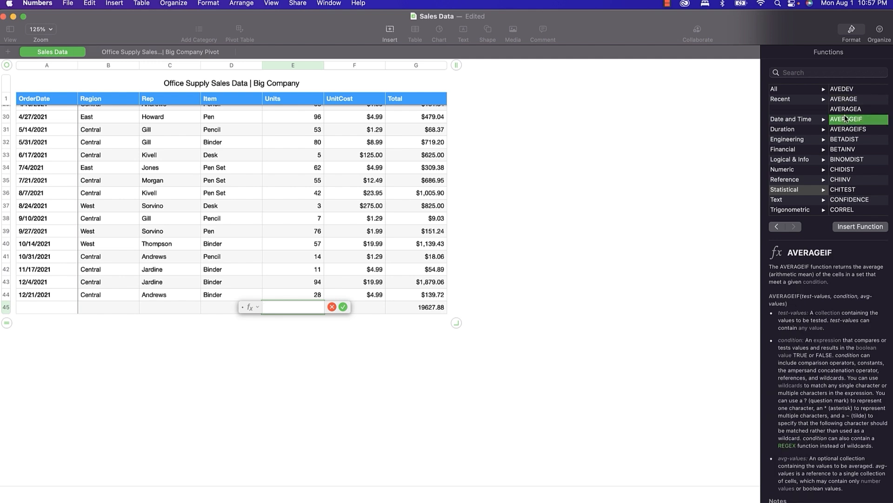
{"action": "left_click", "coordinate": [846, 139]}
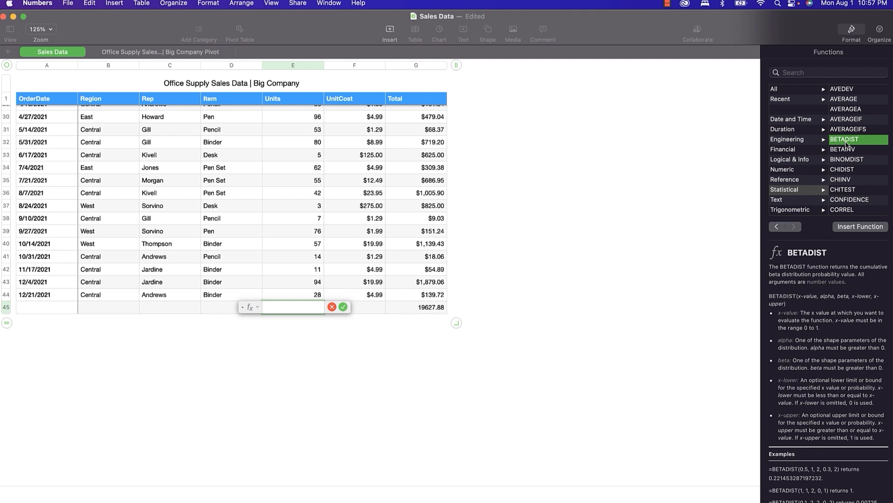
{"action": "scroll", "coordinate": [840, 379], "scroll_direction": "down", "scroll_amount": 2}
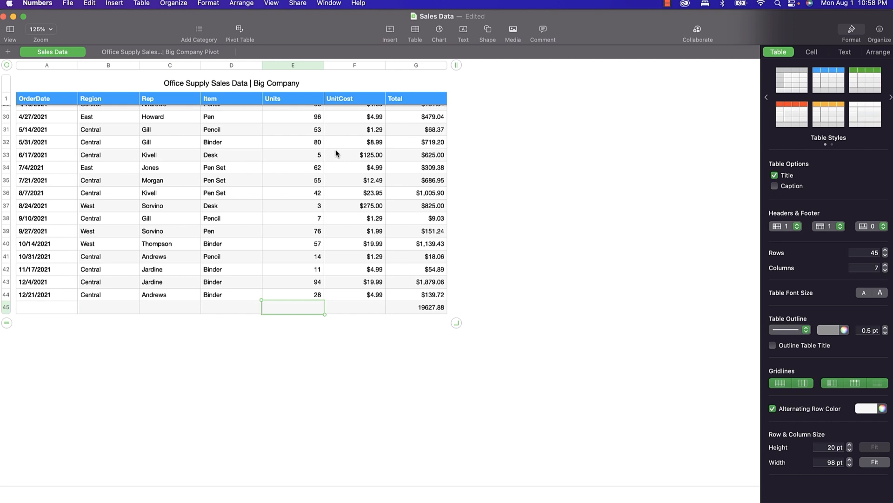
{"action": "left_click", "coordinate": [115, 5]}
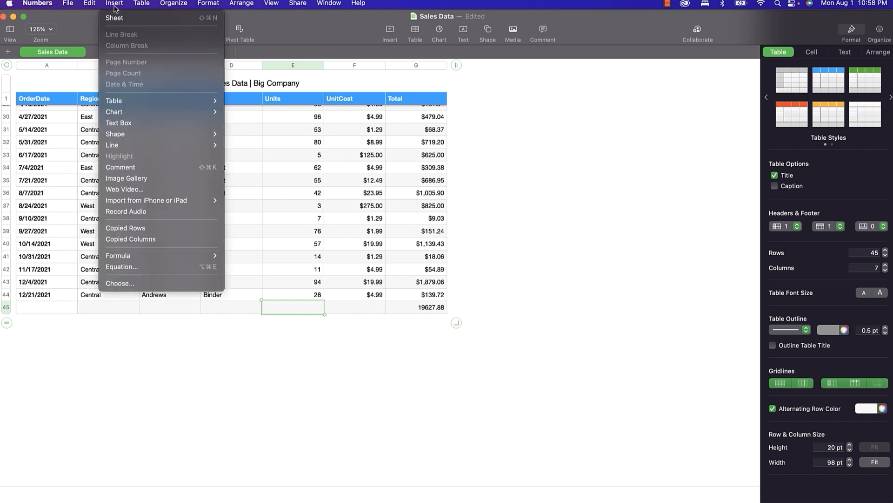
{"action": "mouse_move", "coordinate": [178, 113]}
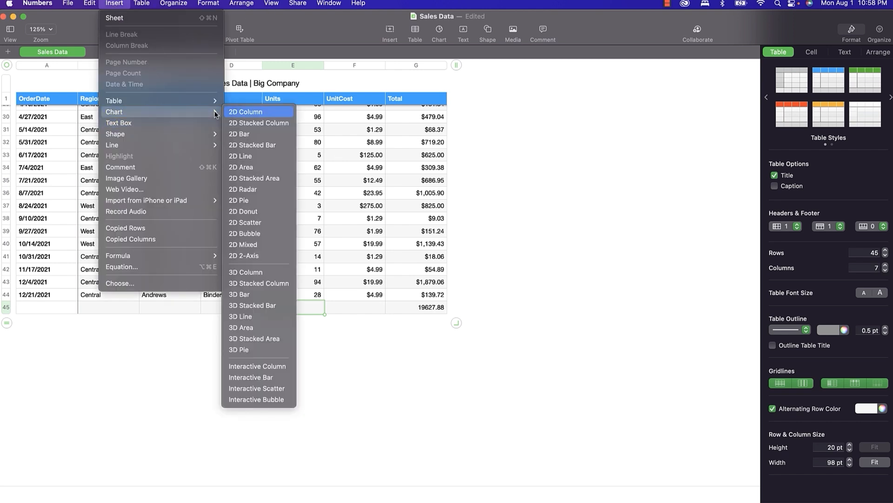
{"action": "left_click", "coordinate": [549, 173]}
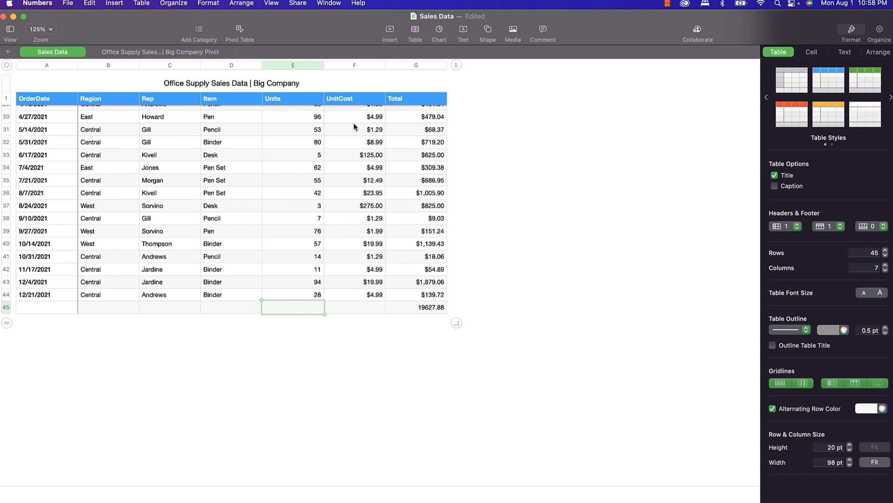
Insert a 3D Column chart of the pivot data on the Big Company Pivot sheet.
{"action": "left_click", "coordinate": [192, 51]}
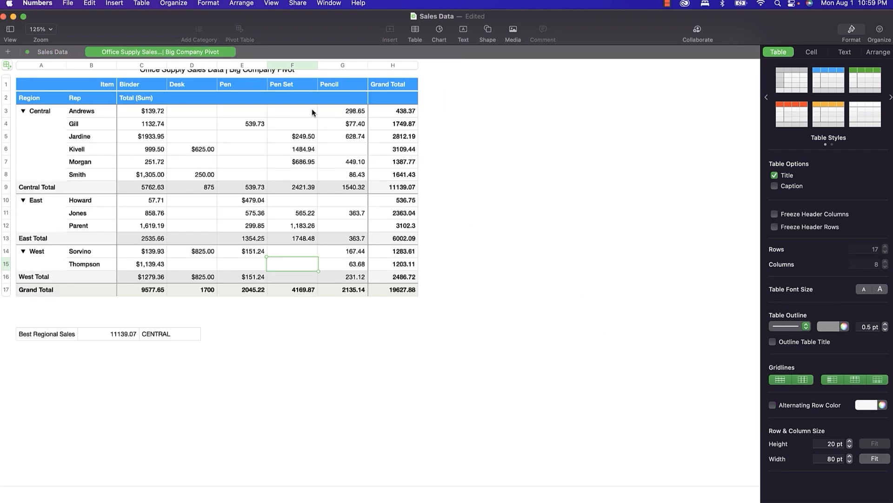
{"action": "left_click", "coordinate": [440, 33]}
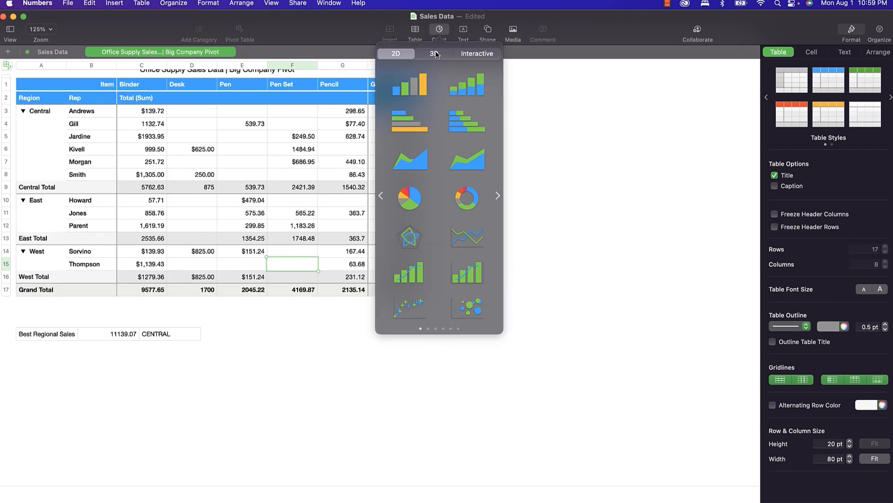
{"action": "left_click", "coordinate": [436, 55]}
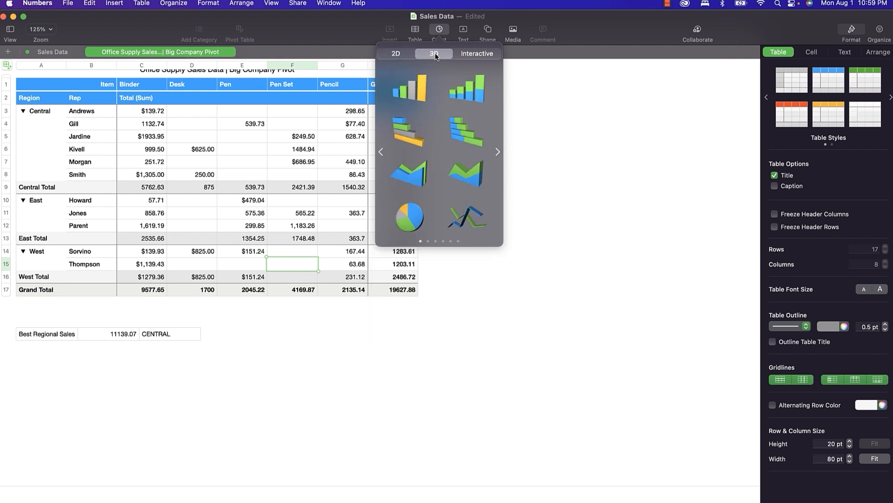
{"action": "left_click", "coordinate": [418, 95]}
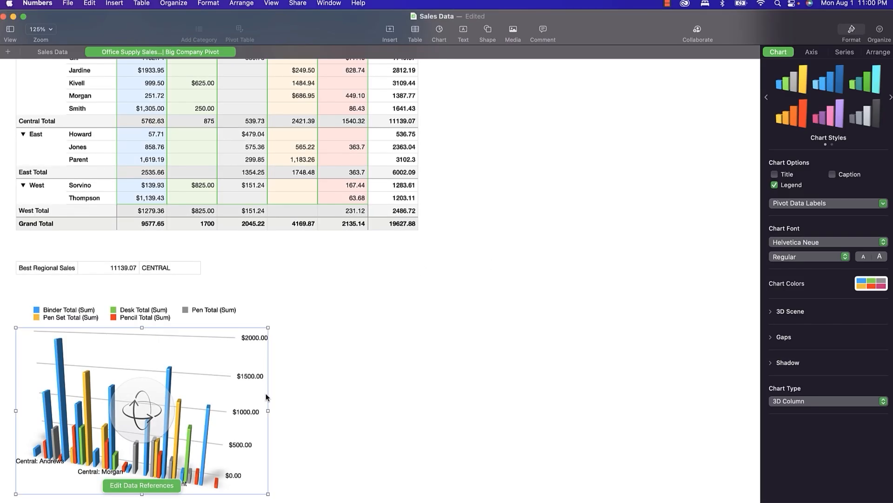
Widen the 3D column chart to the right, then add Sheet 1 with an empty Table 1.
{"action": "left_click_drag", "start_coordinate": [267, 394], "coordinate": [470, 394]}
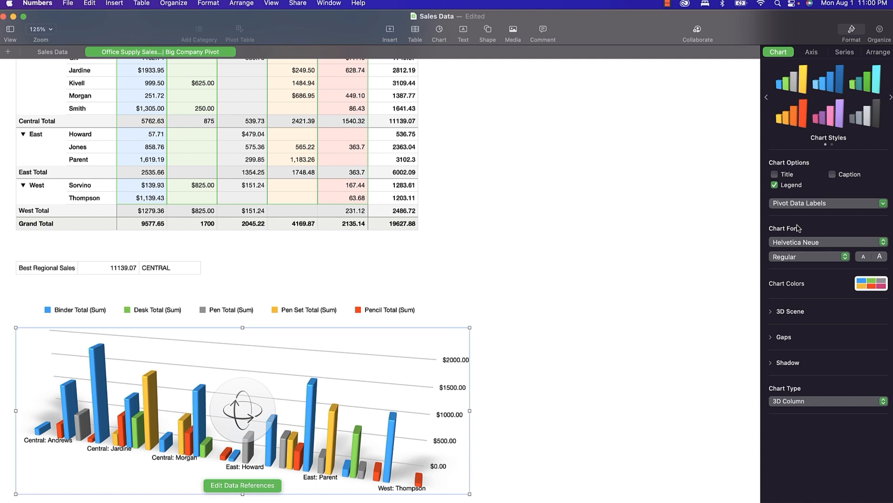
{"action": "left_click", "coordinate": [817, 54]}
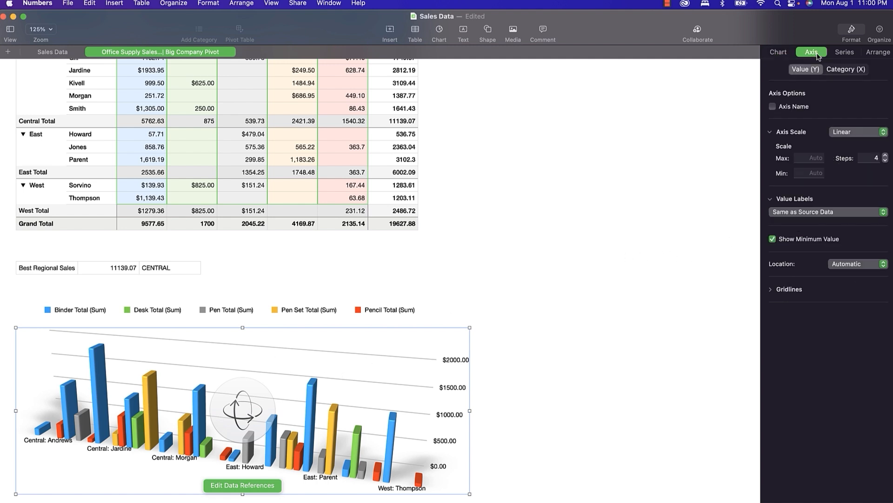
{"action": "left_click", "coordinate": [871, 54]}
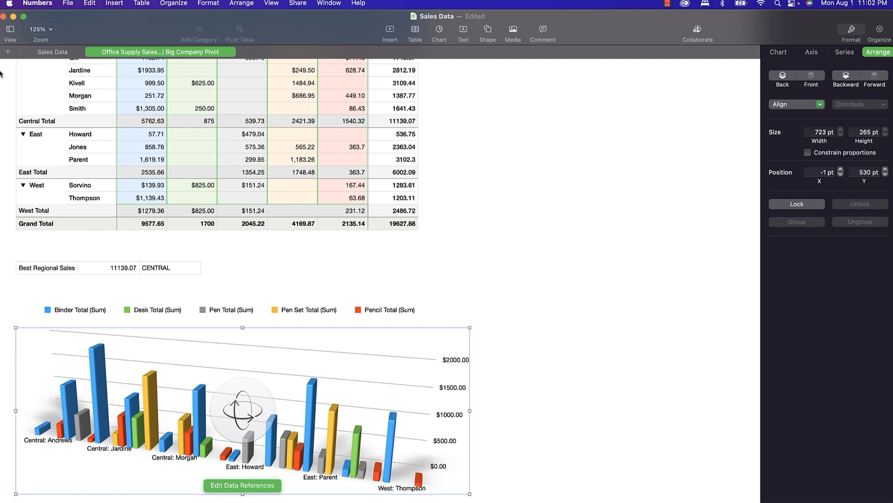
{"action": "left_click", "coordinate": [7, 52]}
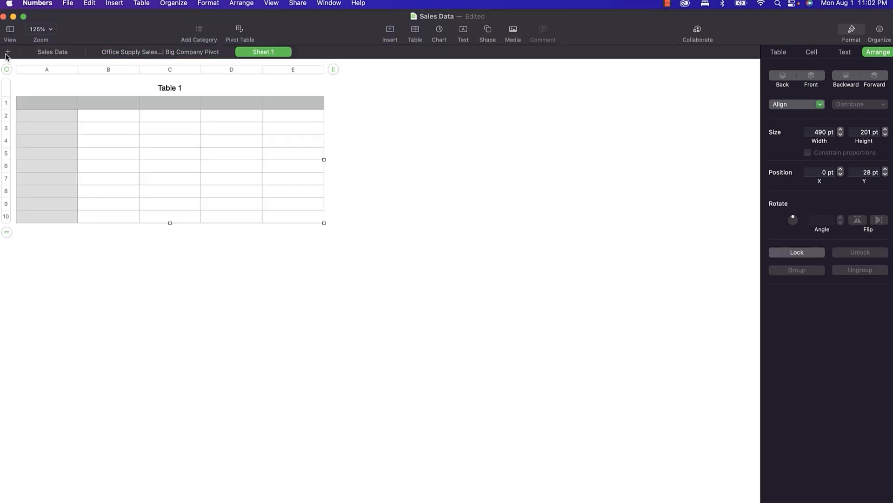
Insert a 3D pie chart and enter 10, 20, 30, 40, 50 in cells B2 through B6.
{"action": "left_click", "coordinate": [440, 32]}
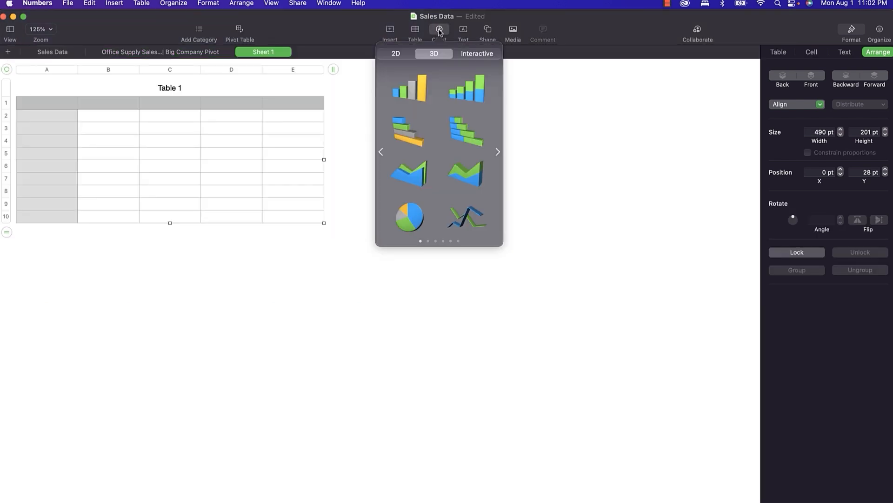
{"action": "left_click", "coordinate": [405, 215]}
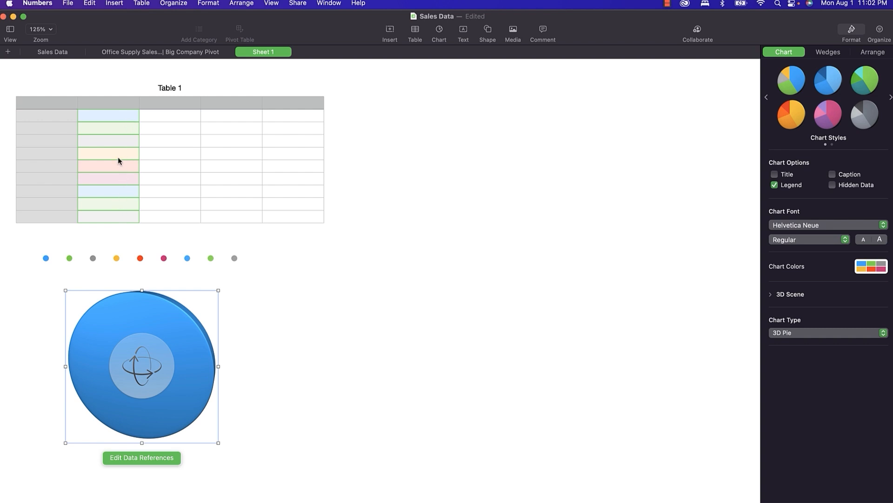
{"action": "left_click", "coordinate": [110, 113]}
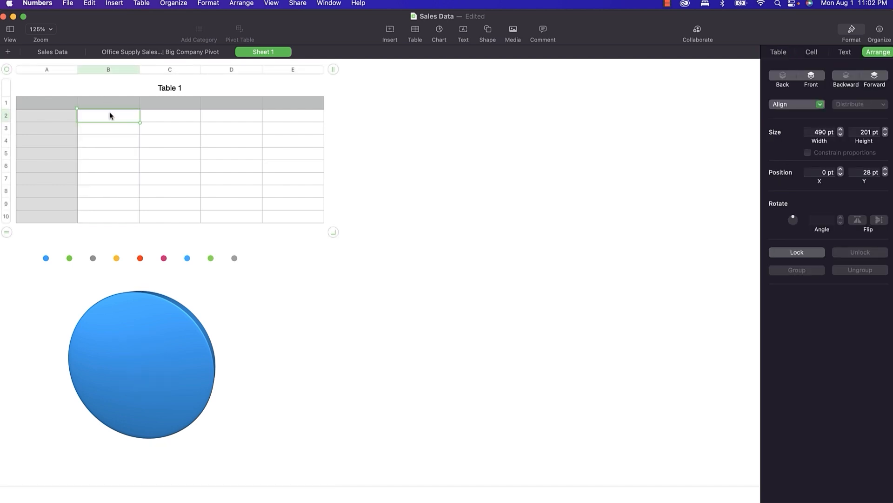
{"action": "type", "text": "10"}
{"action": "key", "text": "Return"}
{"action": "type", "text": "20"}
{"action": "key", "text": "Return"}
{"action": "type", "text": "30"}
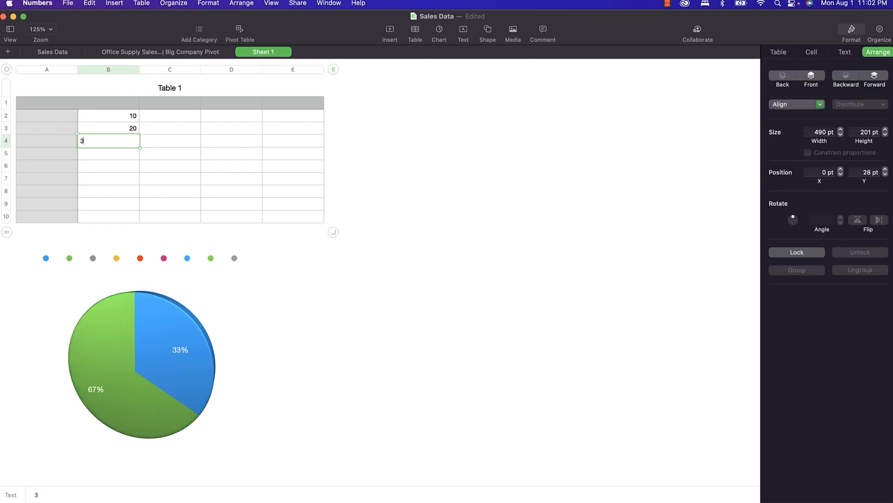
{"action": "key", "text": "Return"}
{"action": "type", "text": "40"}
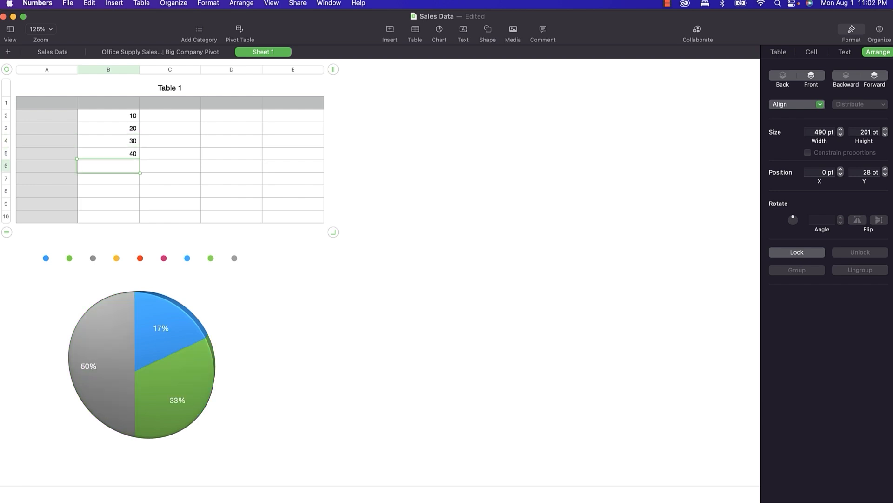
{"action": "key", "text": "Return"}
{"action": "type", "text": "50"}
{"action": "key", "text": "Return"}
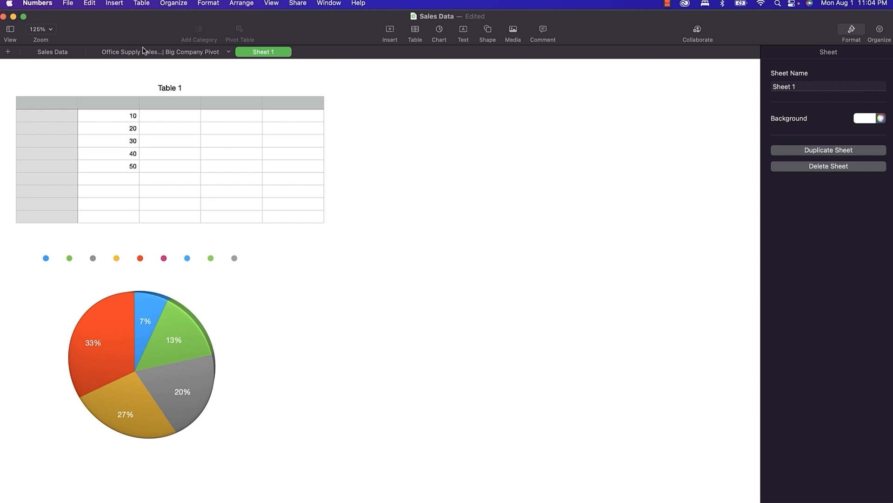
Change the pivot chart to 3D Stacked Column with the blue-green multicolour style, showing 3D Scene settings.
{"action": "left_click", "coordinate": [153, 52]}
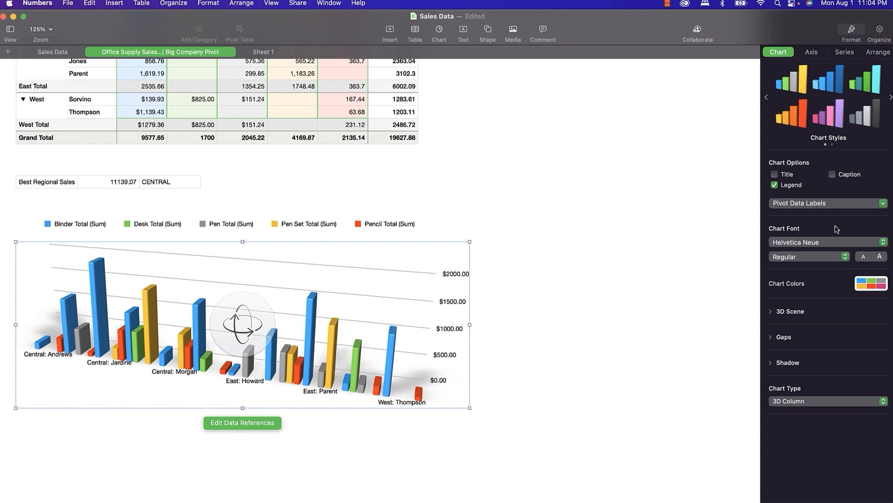
{"action": "left_click", "coordinate": [812, 402]}
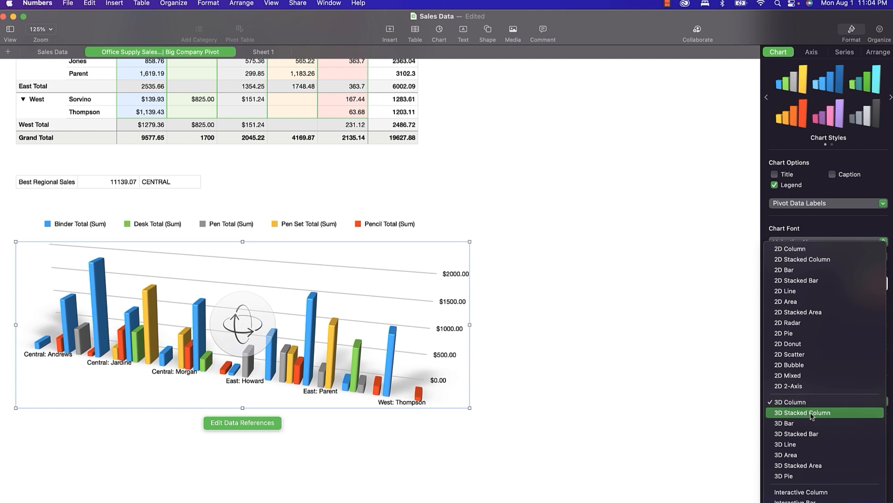
{"action": "left_click", "coordinate": [812, 413]}
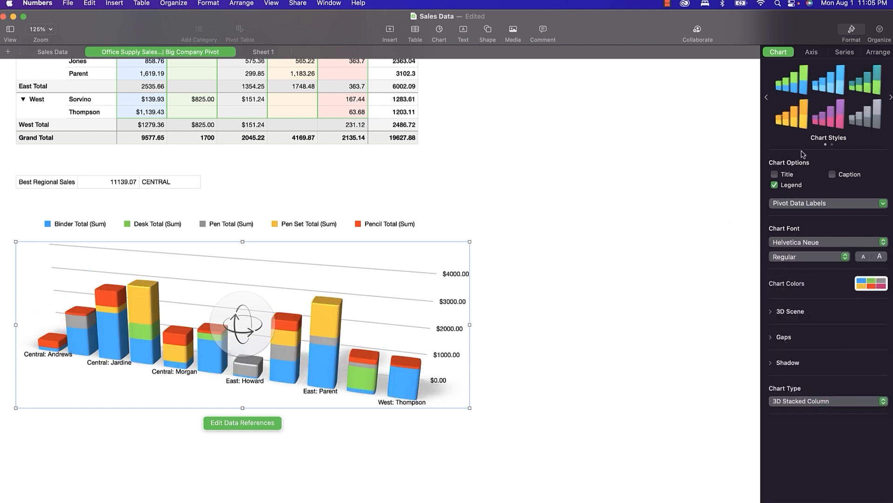
{"action": "left_click", "coordinate": [828, 119]}
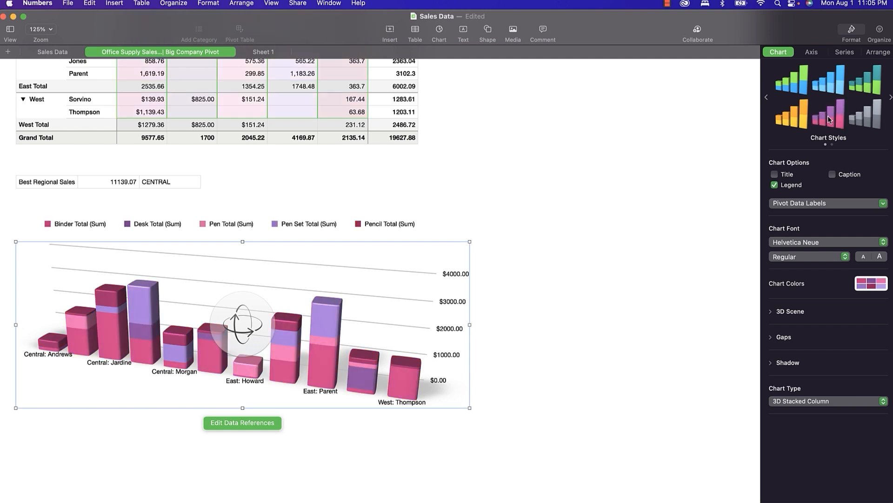
{"action": "left_click", "coordinate": [793, 89]}
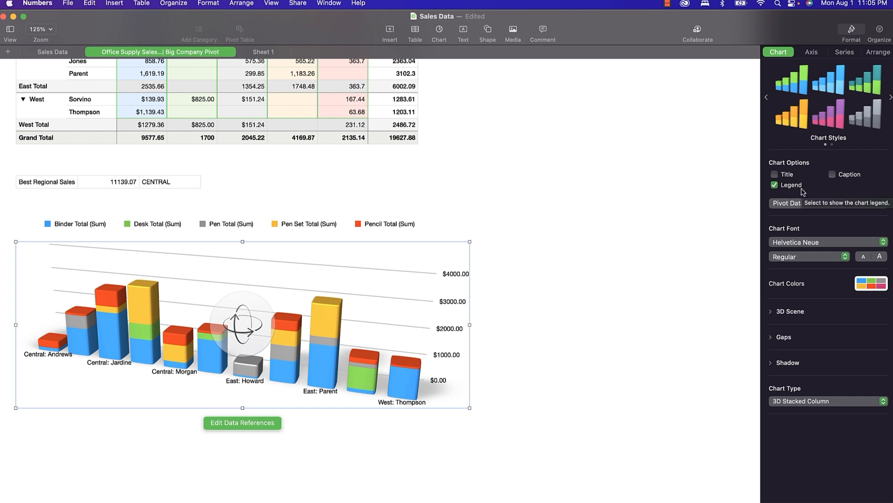
{"action": "left_click", "coordinate": [772, 311]}
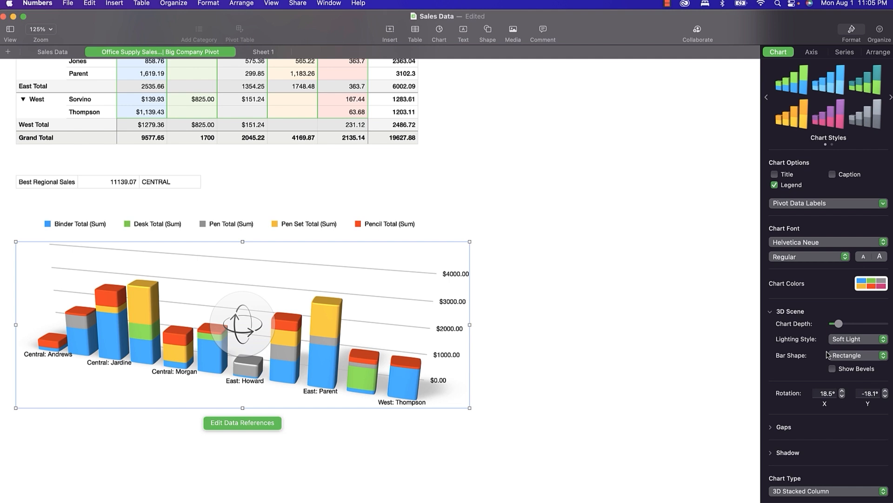
{"action": "scroll", "coordinate": [827, 355], "scroll_direction": "down", "scroll_amount": 1}
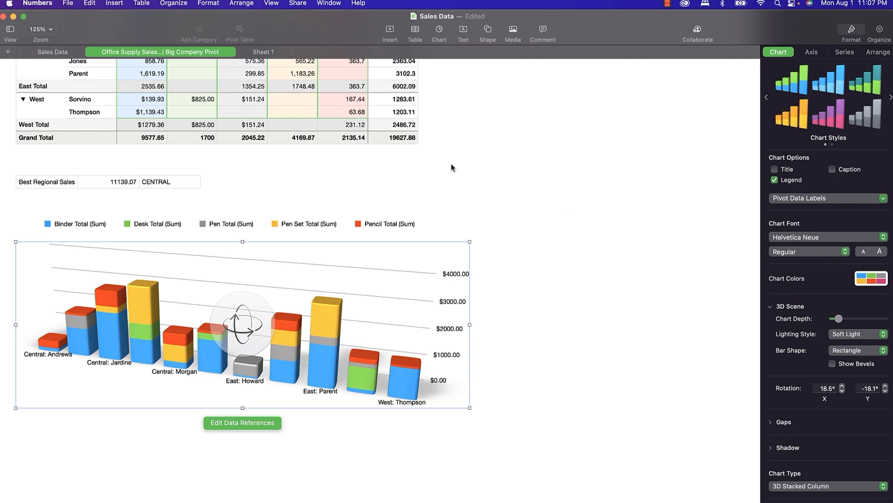
{"action": "left_click", "coordinate": [65, 52]}
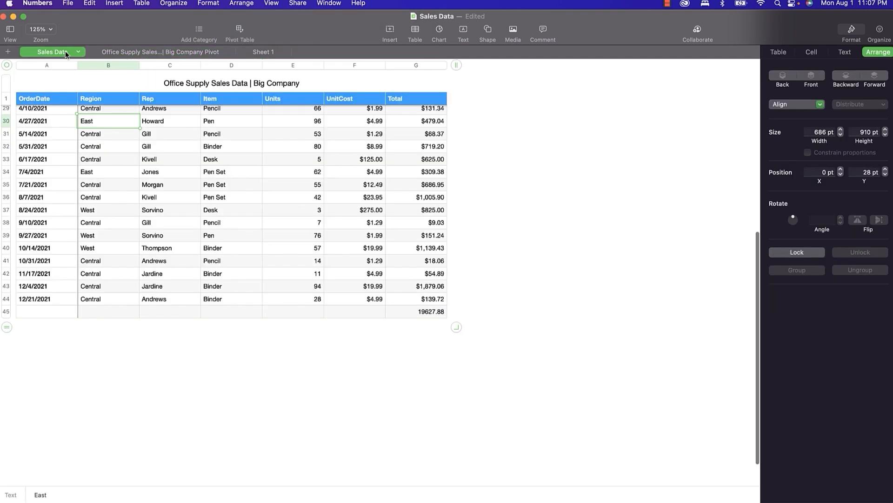
{"action": "left_click", "coordinate": [159, 122]}
{"action": "left_click", "coordinate": [168, 121]}
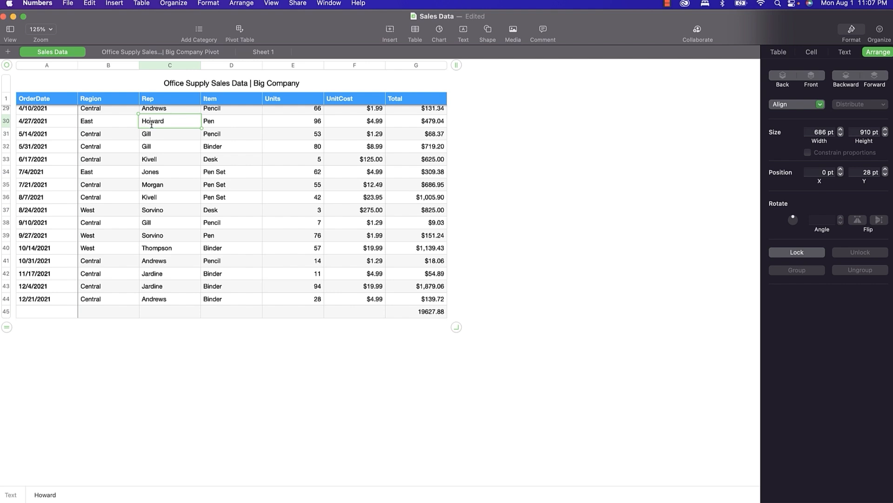
{"action": "left_click", "coordinate": [152, 124]}
{"action": "left_click_drag", "start_coordinate": [170, 122], "coordinate": [137, 120]}
{"action": "left_click", "coordinate": [88, 120]}
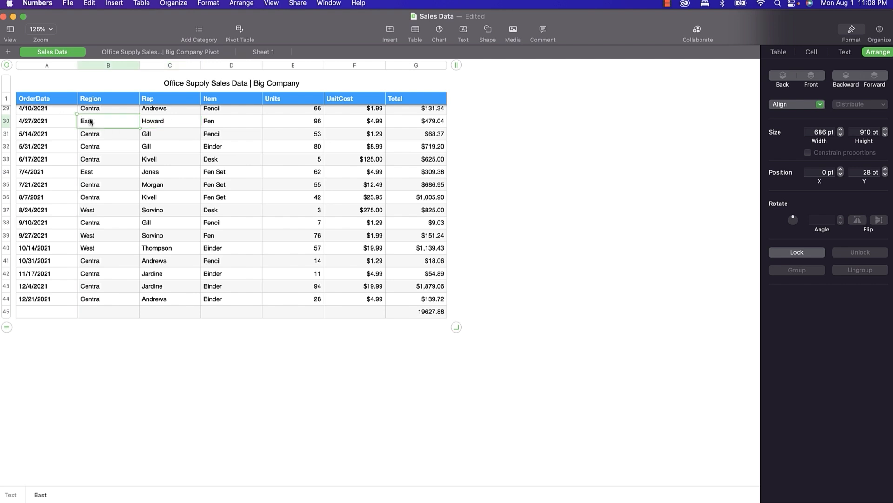
{"action": "type", "text": "East"}
{"action": "key", "text": "Return"}
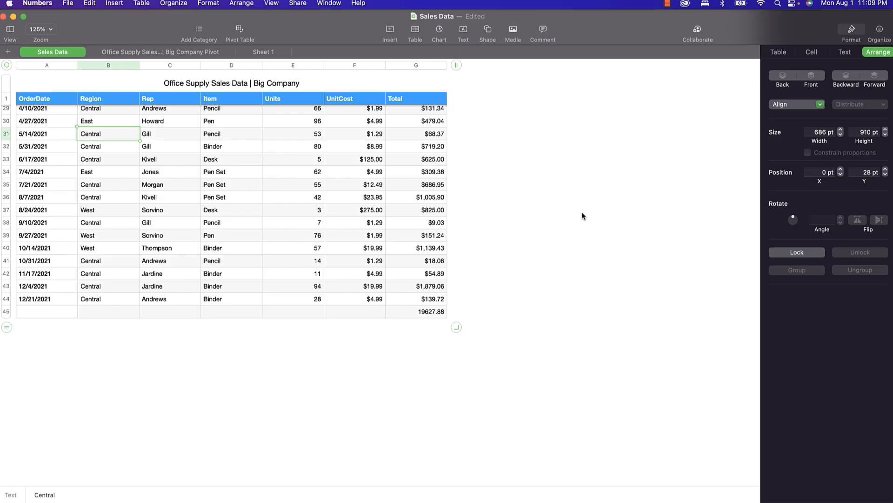
{"action": "left_click", "coordinate": [208, 54]}
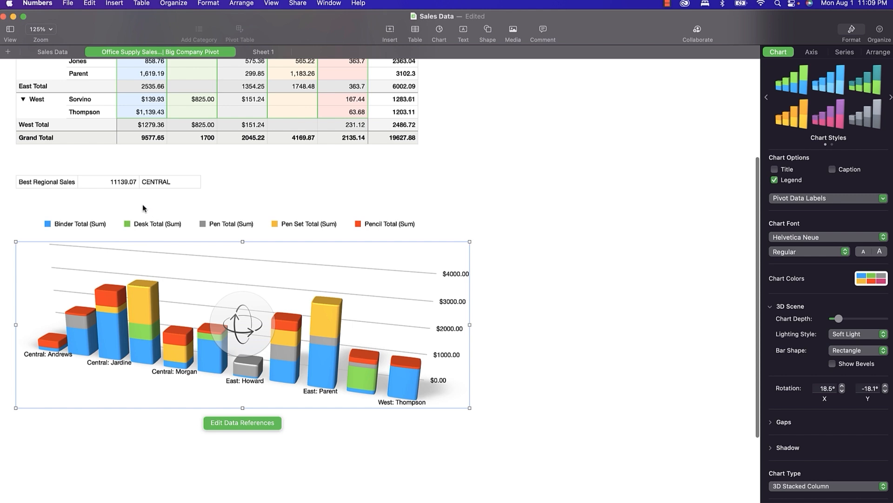
Check the Best Regional Sales table's text settings, then select the pivot table's title.
{"action": "scroll", "coordinate": [144, 210], "scroll_direction": "up", "scroll_amount": 5}
{"action": "left_click", "coordinate": [60, 267]}
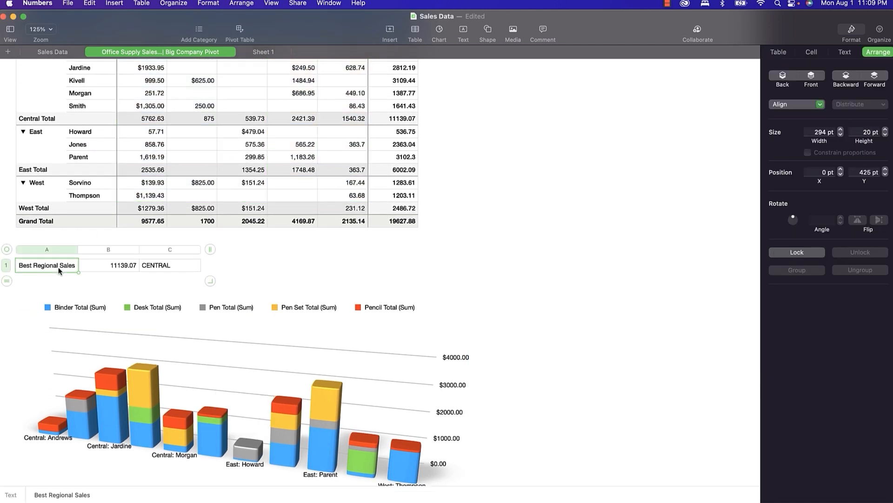
{"action": "left_click", "coordinate": [845, 53]}
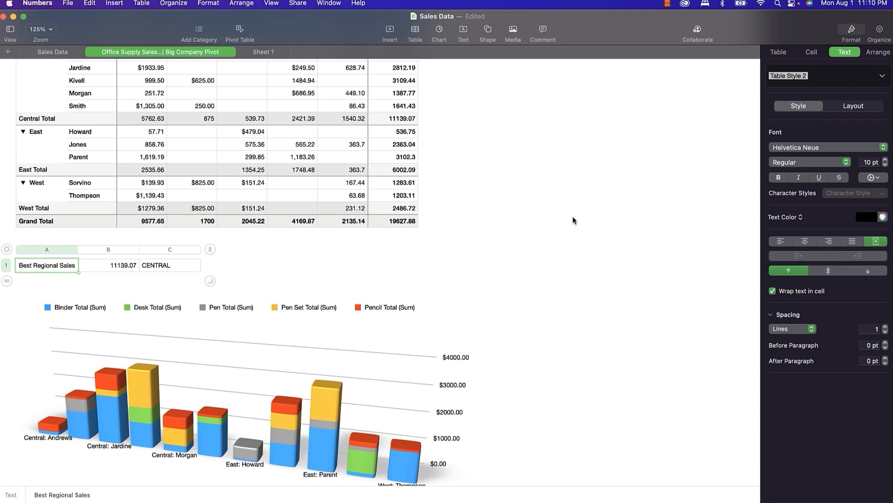
{"action": "scroll", "coordinate": [409, 149], "scroll_direction": "up", "scroll_amount": 5}
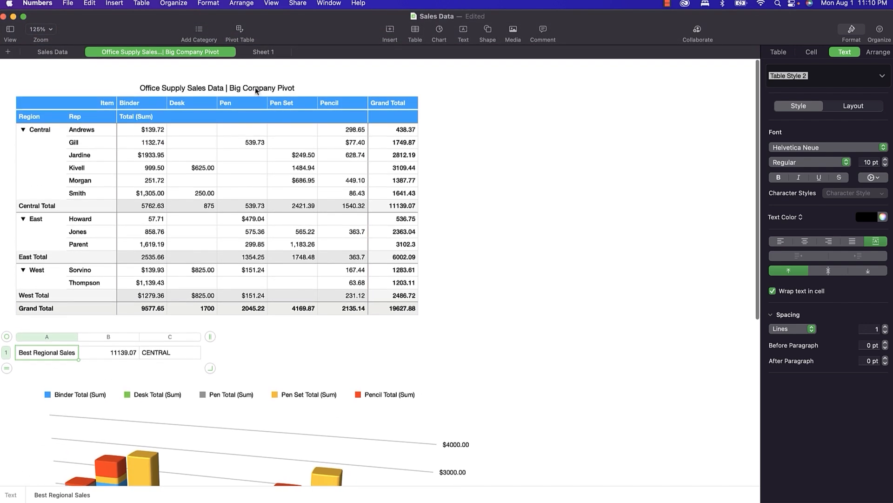
{"action": "left_click", "coordinate": [256, 89]}
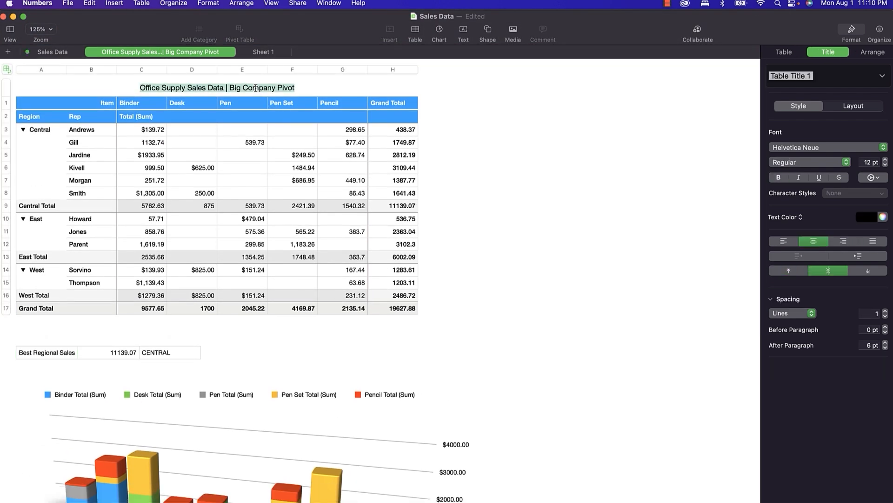
Give the pivot table title the Heading paragraph style, centred.
{"action": "left_click", "coordinate": [882, 76]}
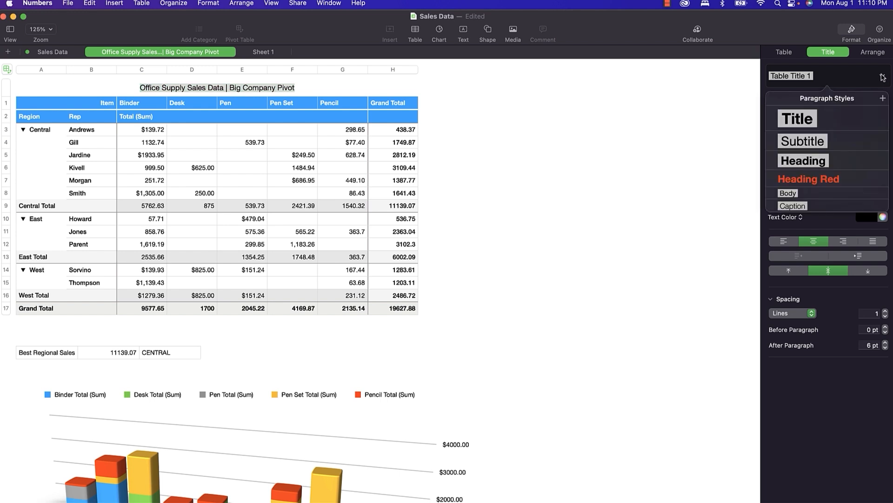
{"action": "left_click", "coordinate": [808, 120]}
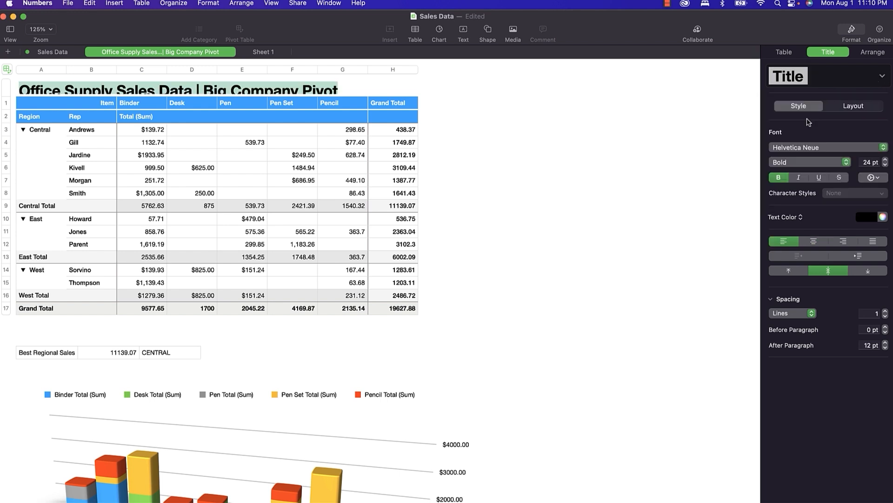
{"action": "left_click", "coordinate": [882, 76]}
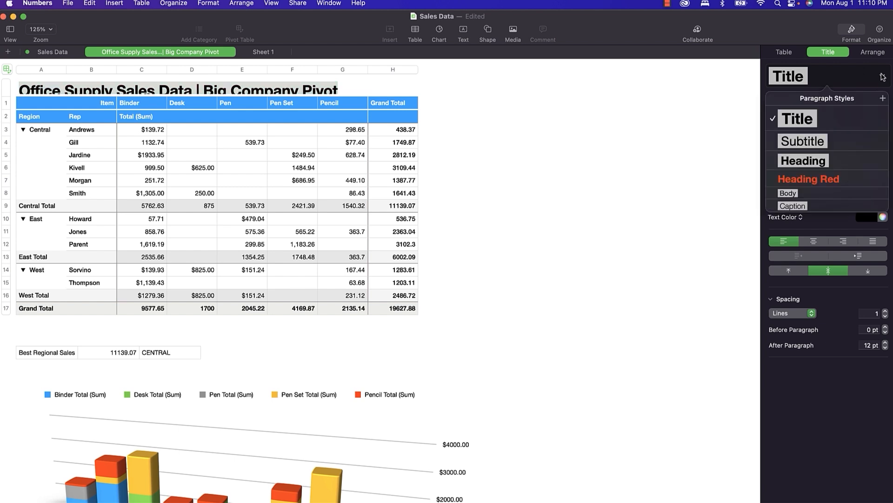
{"action": "left_click", "coordinate": [813, 162]}
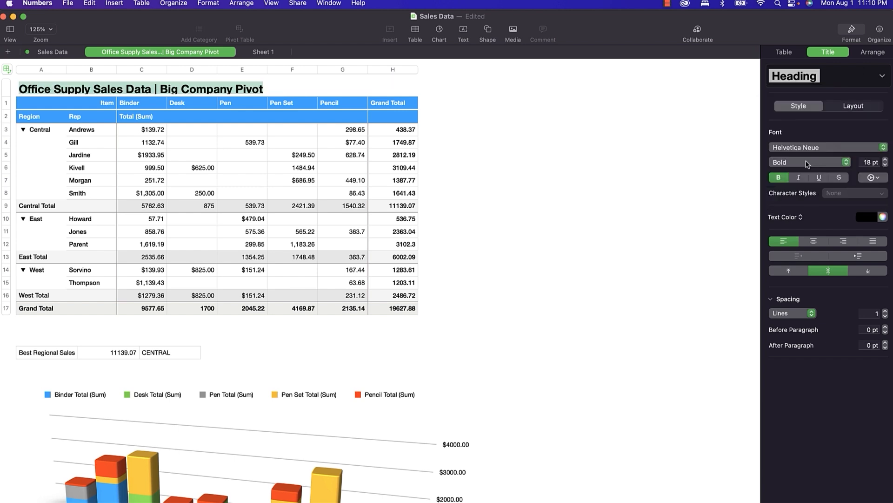
{"action": "left_click", "coordinate": [814, 242]}
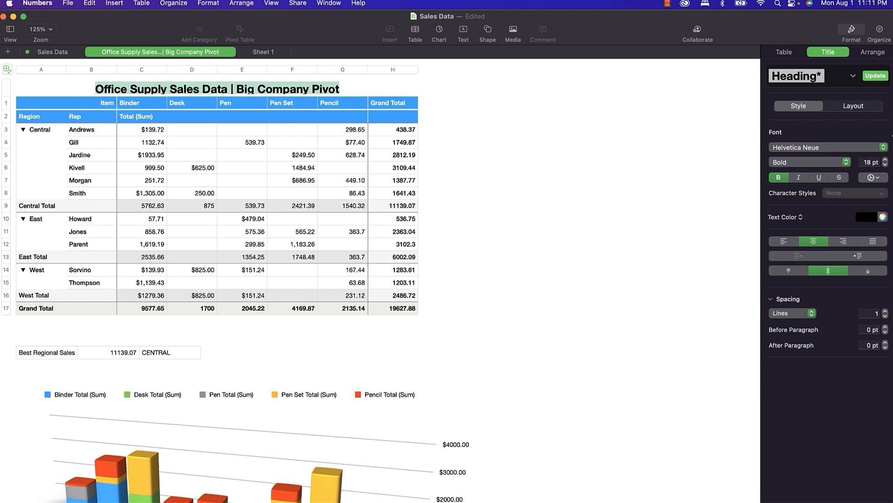
Make the Best Regional Sales label bold, italic and underlined.
{"action": "left_click", "coordinate": [855, 76]}
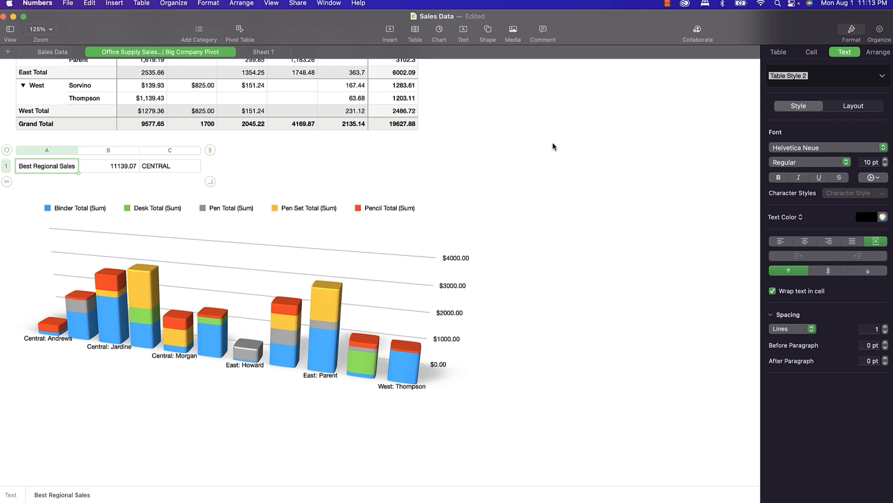
{"action": "key", "text": "super+b"}
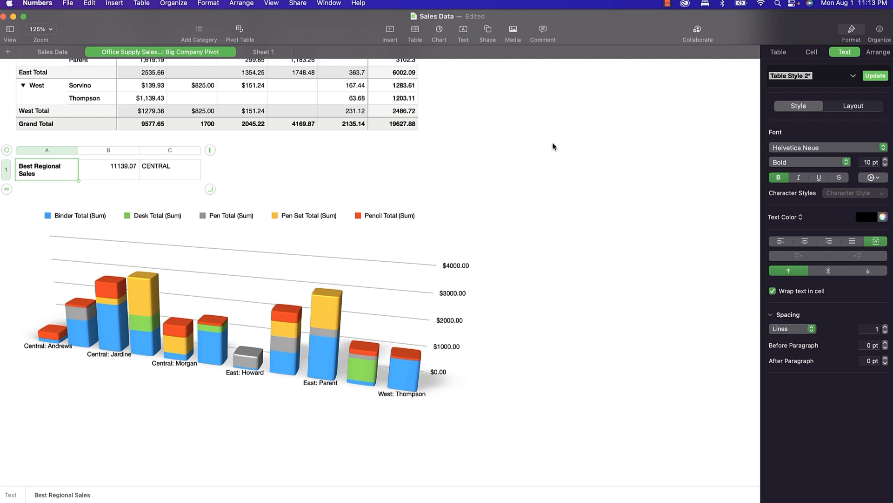
{"action": "key", "text": "super+i"}
{"action": "key", "text": "super+u"}
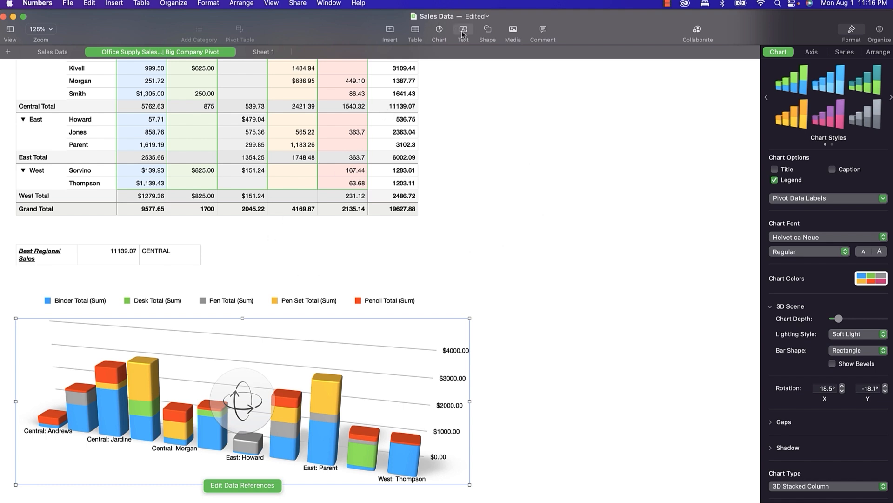
Insert a black square and reshape it into a wide, flat banner above the chart legend.
{"action": "left_click", "coordinate": [486, 30]}
{"action": "left_click", "coordinate": [487, 108]}
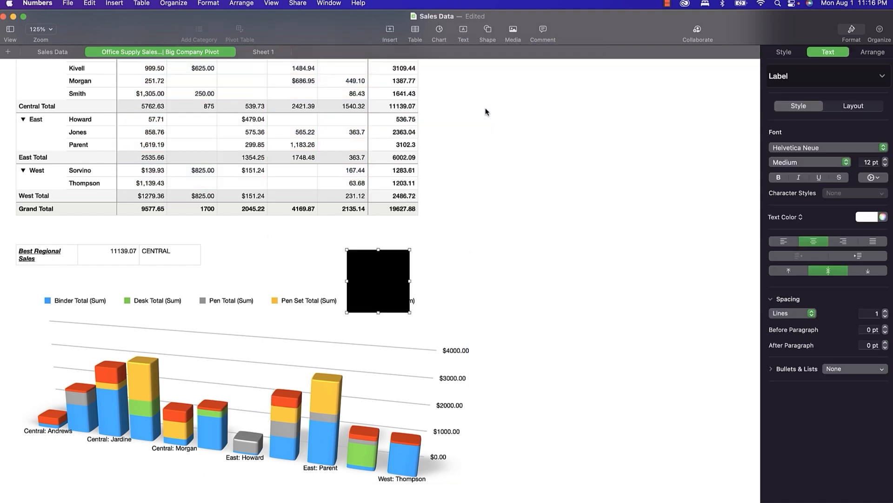
{"action": "left_click_drag", "start_coordinate": [410, 280], "coordinate": [474, 269]}
{"action": "left_click_drag", "start_coordinate": [347, 281], "coordinate": [251, 281]}
{"action": "left_click_drag", "start_coordinate": [345, 281], "coordinate": [347, 262]}
{"action": "left_click_drag", "start_coordinate": [361, 293], "coordinate": [361, 267]}
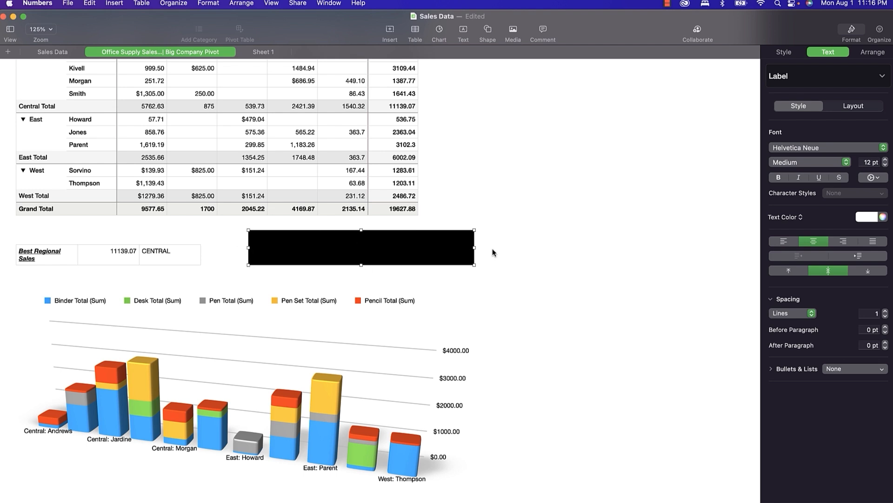
Write 'This Is A Test!' in the banner, left-aligned.
{"action": "double_click", "coordinate": [406, 248]}
{"action": "type", "text": "This"}
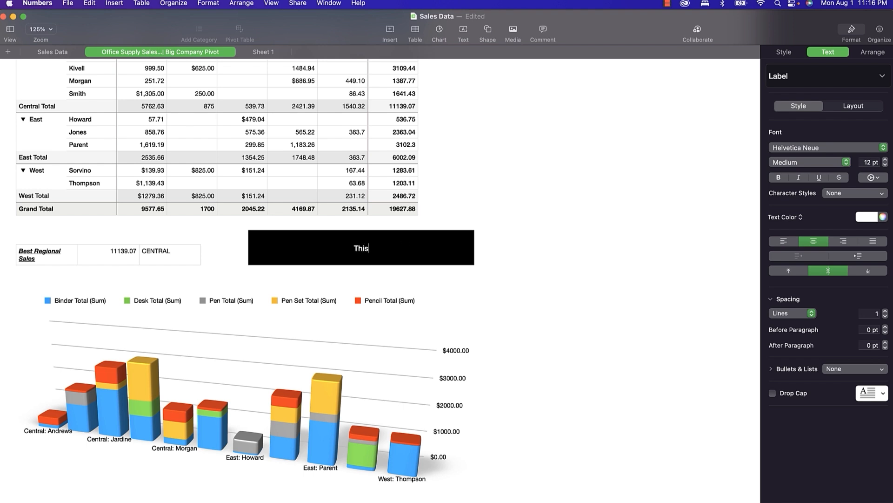
{"action": "type", "text": " Is A Test!"}
{"action": "left_click", "coordinate": [784, 241]}
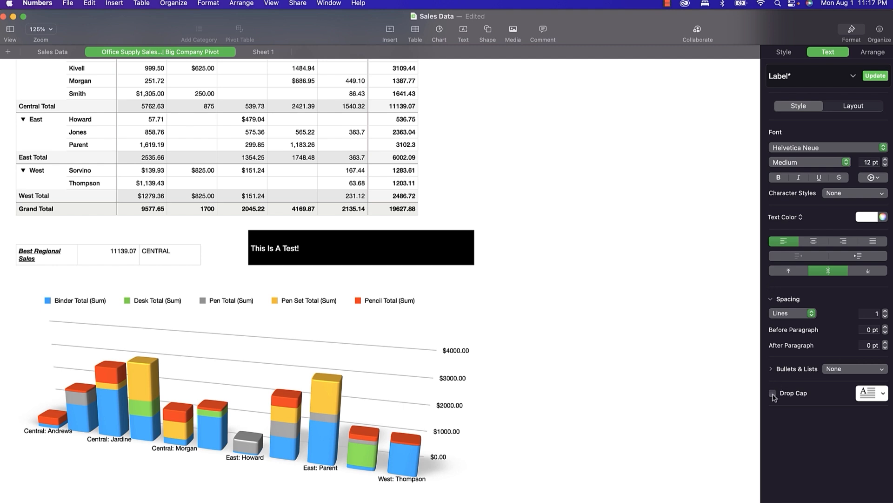
Turn on a drop cap for the banner text, settling on the three-line style.
{"action": "left_click", "coordinate": [773, 394]}
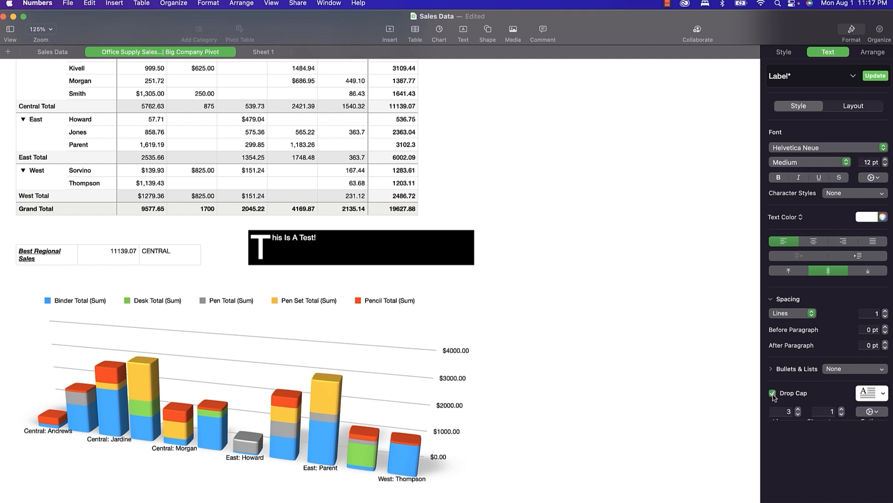
{"action": "left_click", "coordinate": [881, 395]}
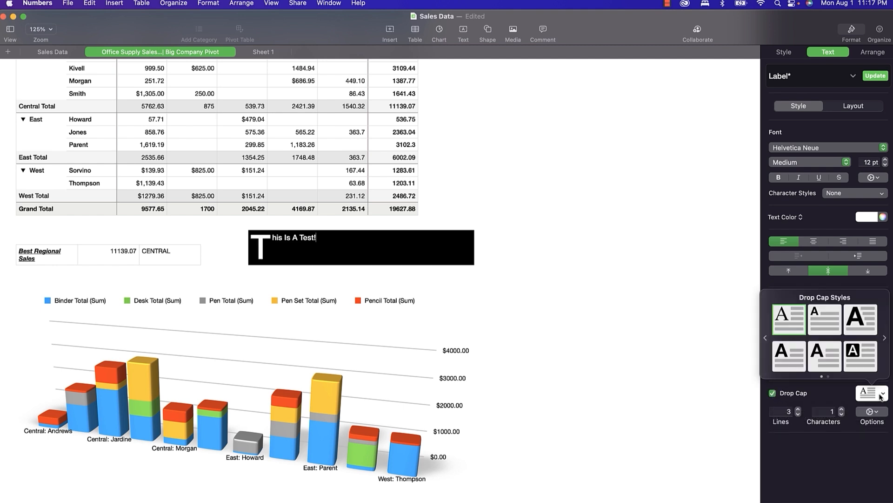
{"action": "left_click", "coordinate": [860, 353]}
{"action": "left_click", "coordinate": [856, 320]}
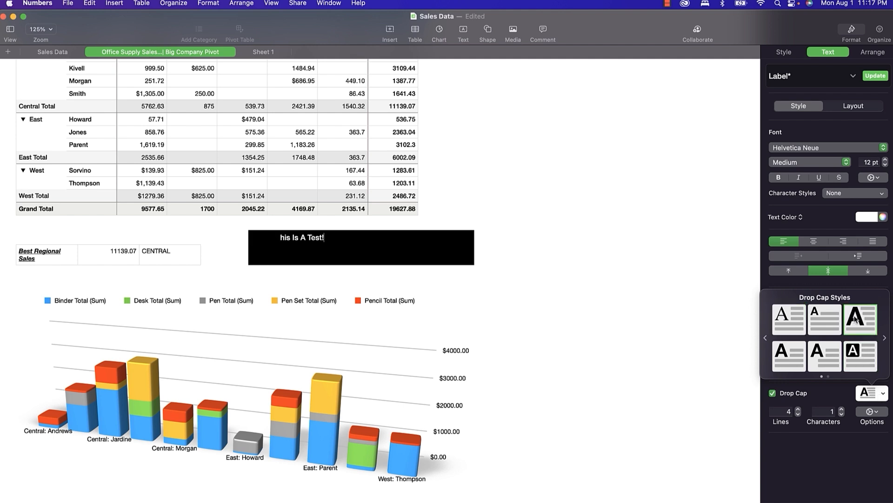
{"action": "left_click", "coordinate": [787, 318]}
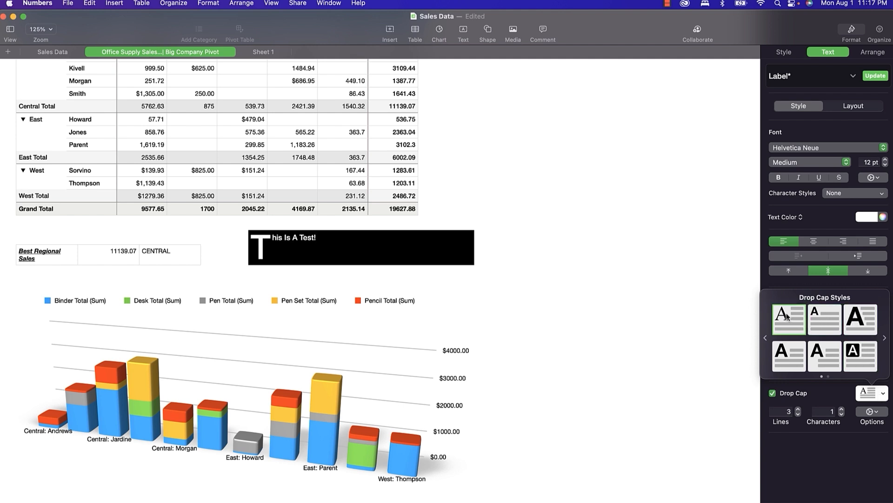
{"action": "left_click", "coordinate": [793, 356]}
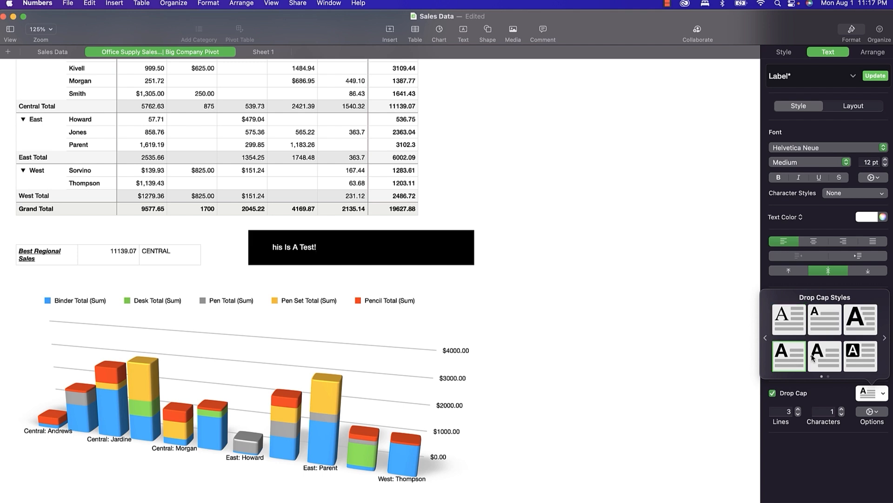
{"action": "left_click", "coordinate": [793, 323]}
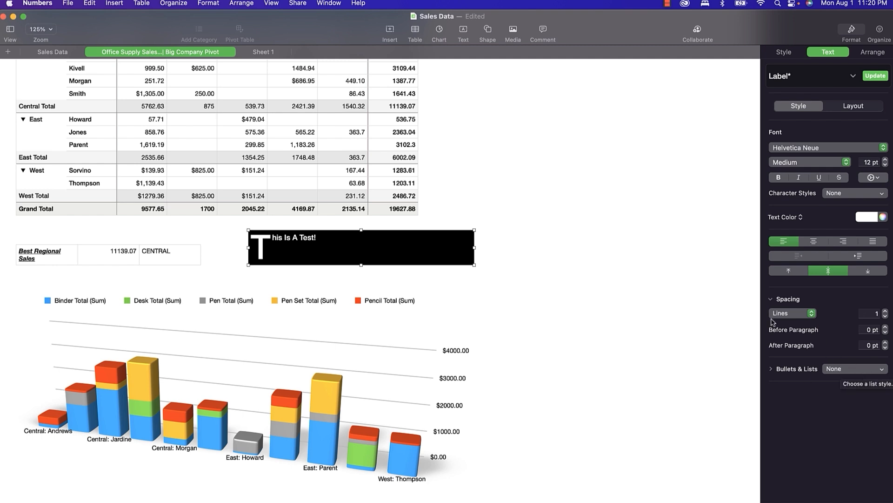
Switch to the Sales Data sheet and view the Howard cell's list styles without changing them.
{"action": "left_click", "coordinate": [50, 53]}
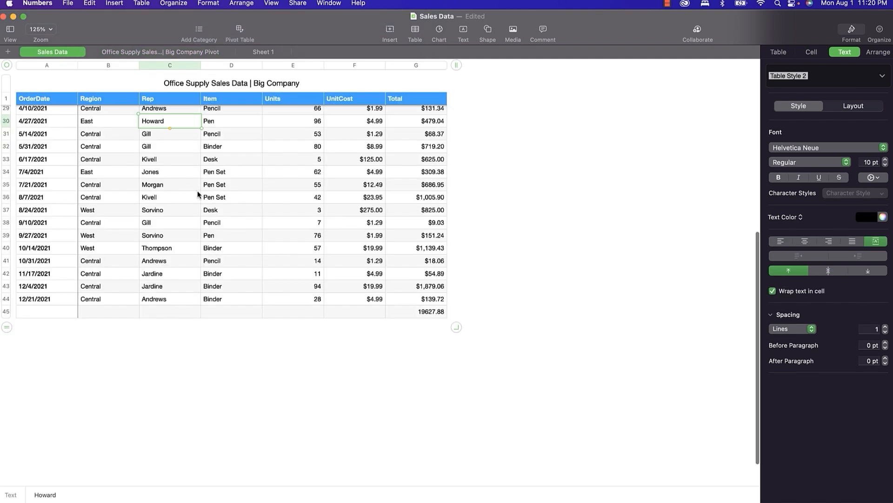
{"action": "left_click", "coordinate": [151, 122]}
{"action": "double_click", "coordinate": [152, 121]}
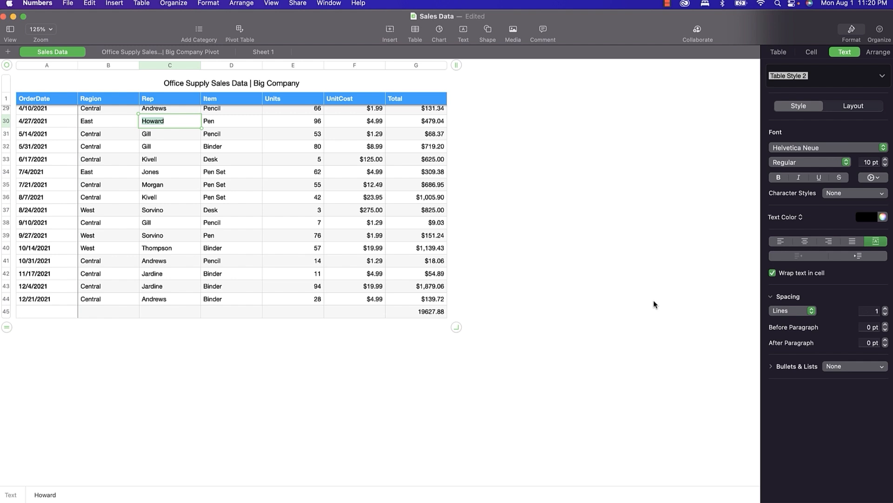
{"action": "left_click", "coordinate": [840, 368]}
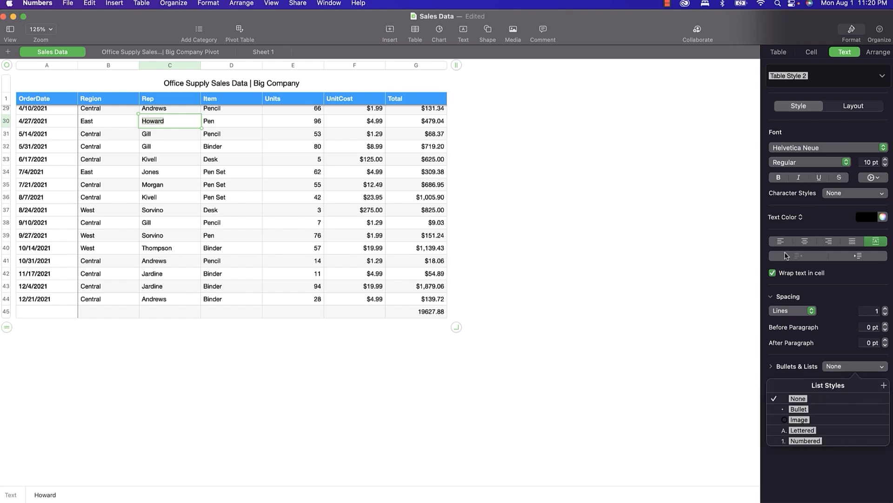
{"action": "left_click", "coordinate": [170, 185]}
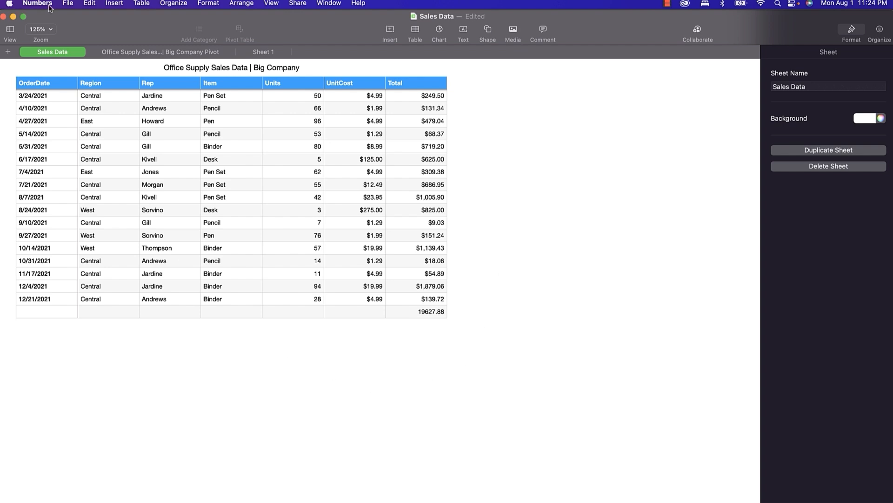
Insert the equation E=mc^2 and drag it below the order table.
{"action": "left_click", "coordinate": [115, 5]}
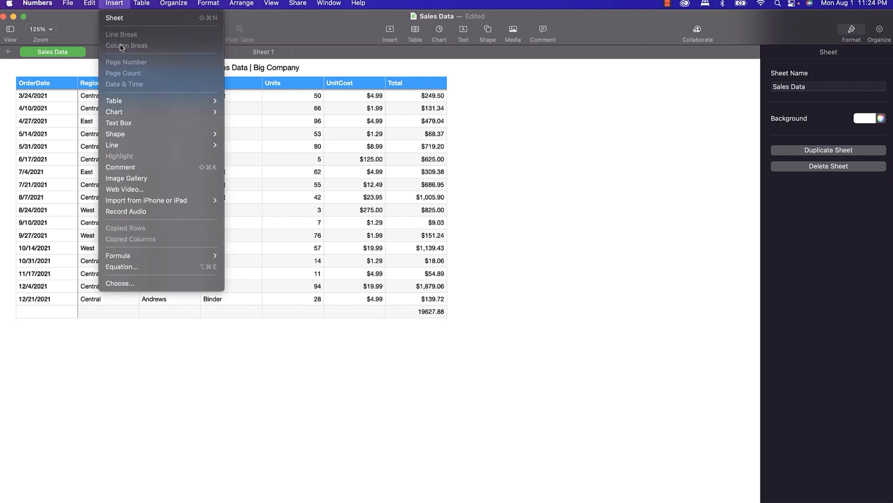
{"action": "left_click", "coordinate": [147, 269]}
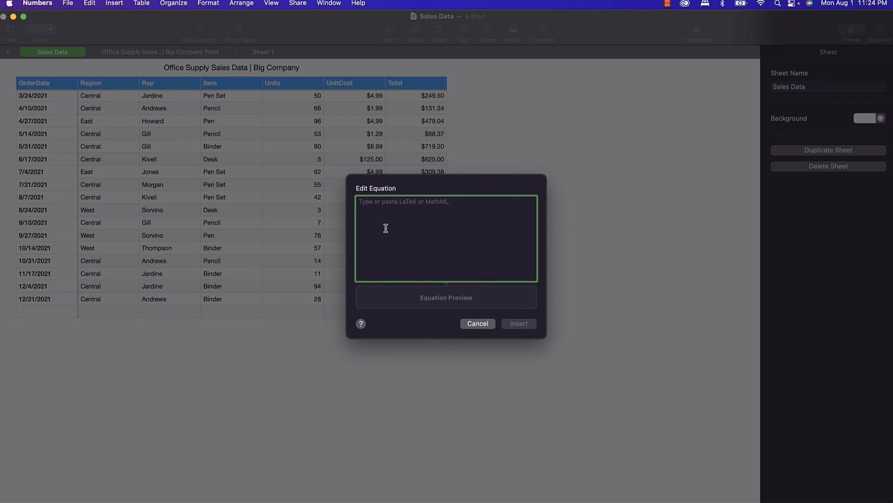
{"action": "type", "text": "E="}
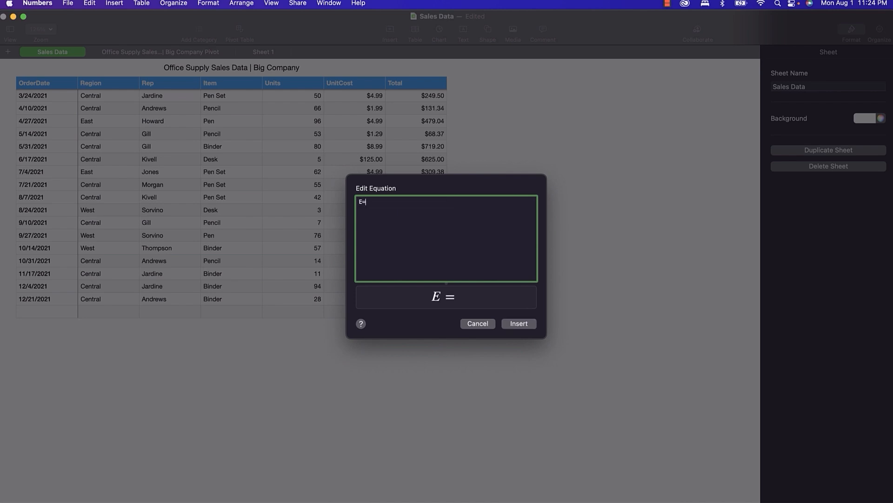
{"action": "type", "text": "mc^2"}
{"action": "left_click", "coordinate": [515, 325]}
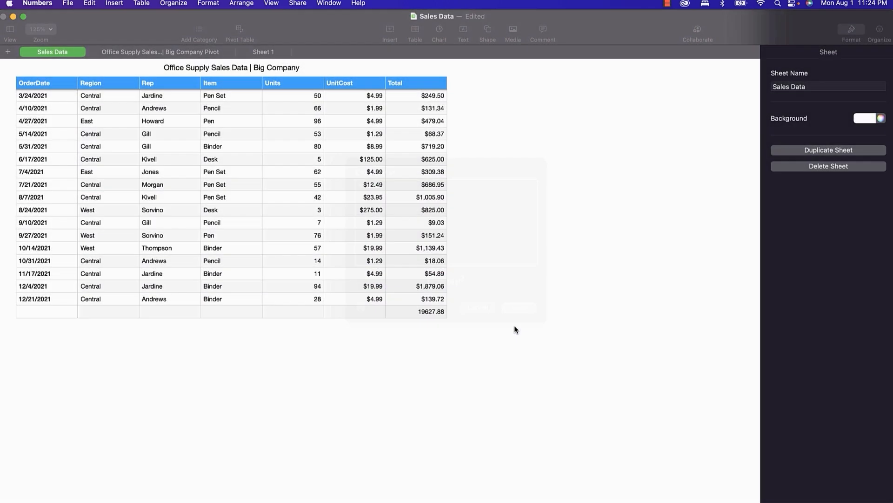
{"action": "left_click_drag", "start_coordinate": [381, 283], "coordinate": [323, 351]}
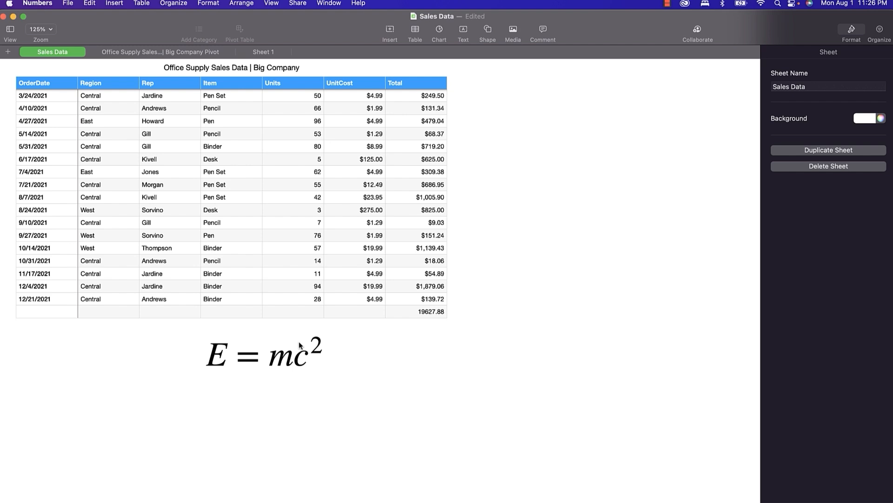
Add a sheet link on the E = mc² equation pointing to the Big Company Pivot sheet.
{"action": "right_click", "coordinate": [289, 360]}
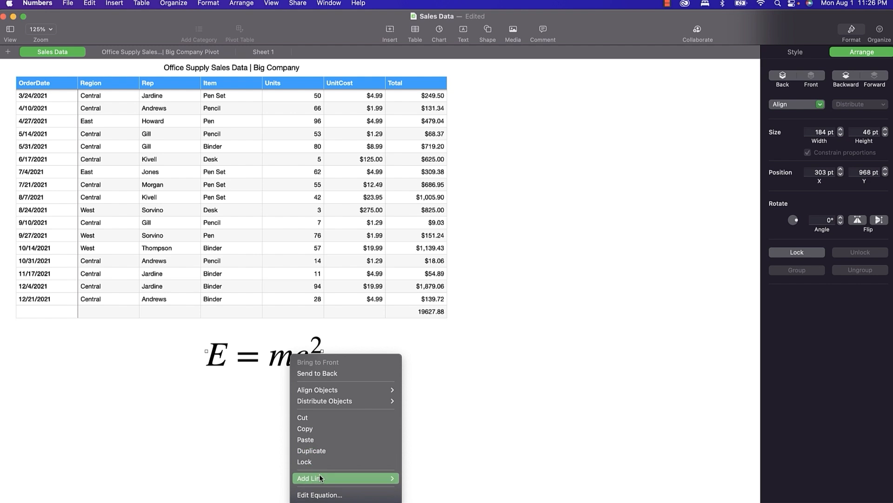
{"action": "mouse_move", "coordinate": [320, 478]}
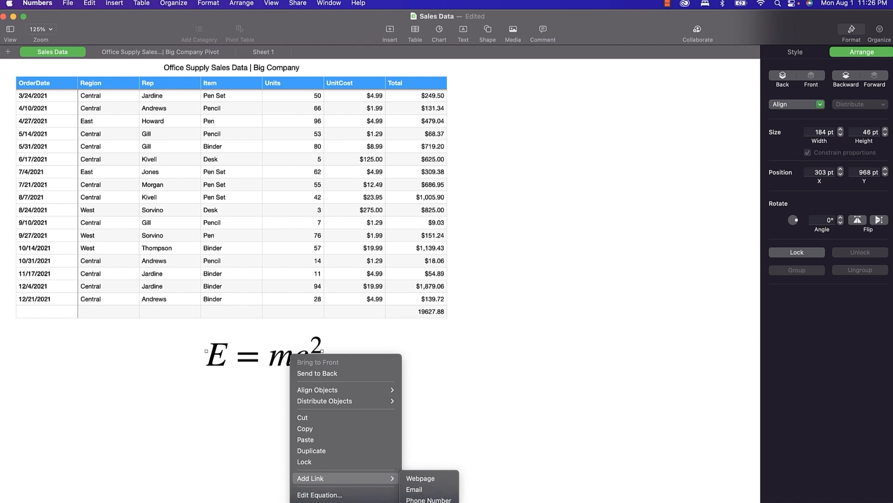
{"action": "left_click", "coordinate": [416, 502]}
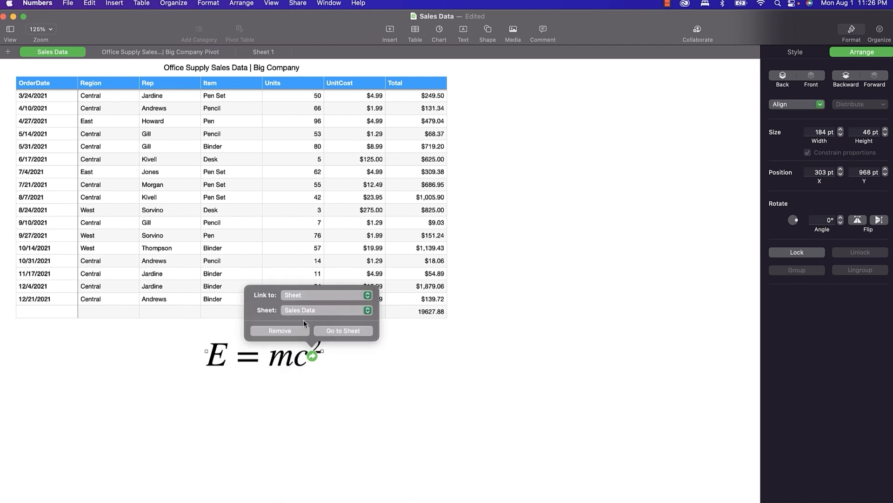
{"action": "left_click", "coordinate": [298, 307]}
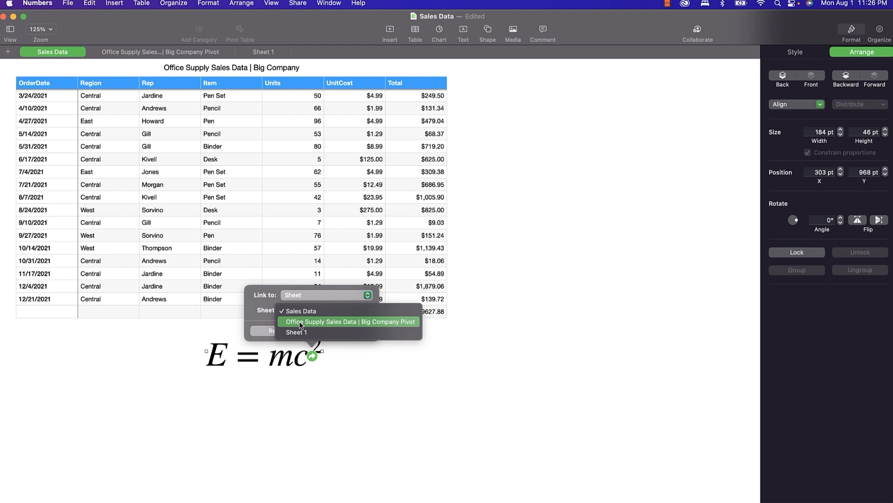
{"action": "left_click", "coordinate": [300, 322]}
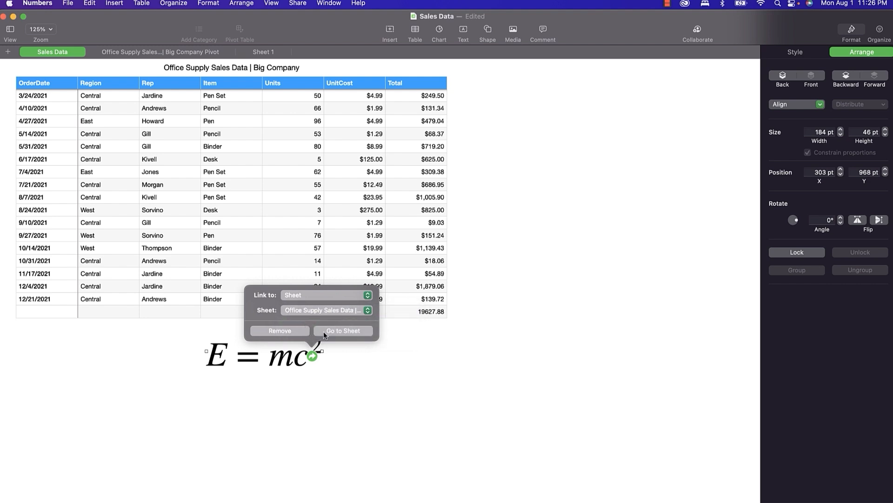
{"action": "left_click", "coordinate": [358, 382]}
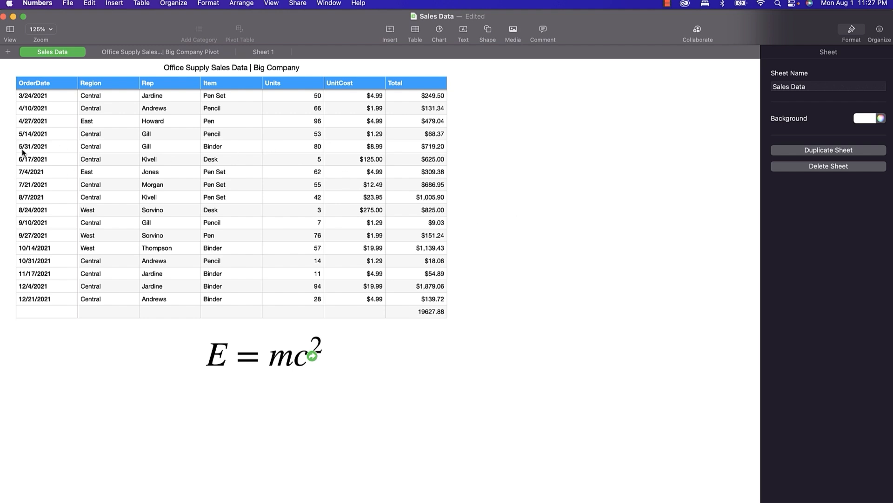
Set a pink text background on the word Central in cell B29.
{"action": "left_click", "coordinate": [89, 112]}
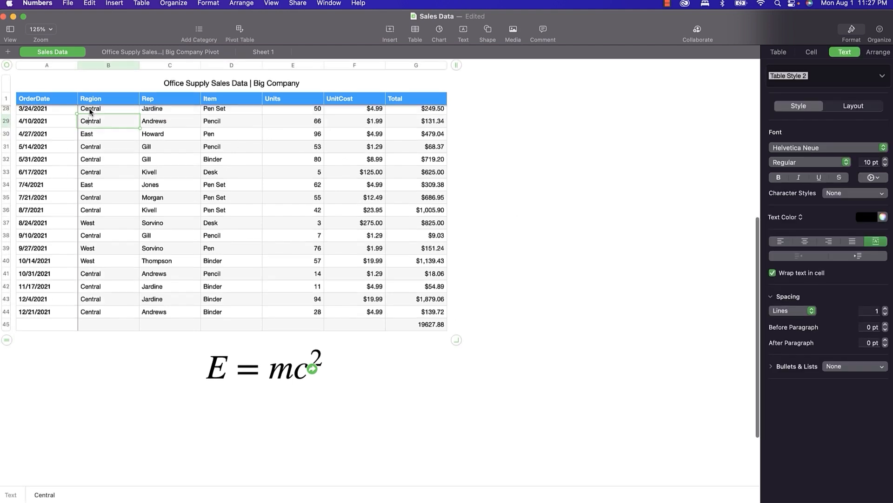
{"action": "double_click", "coordinate": [90, 122]}
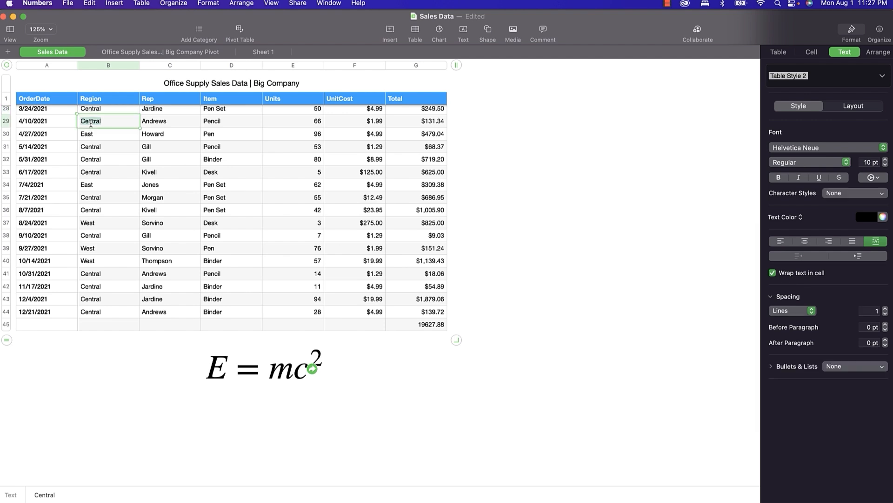
{"action": "left_click", "coordinate": [877, 179]}
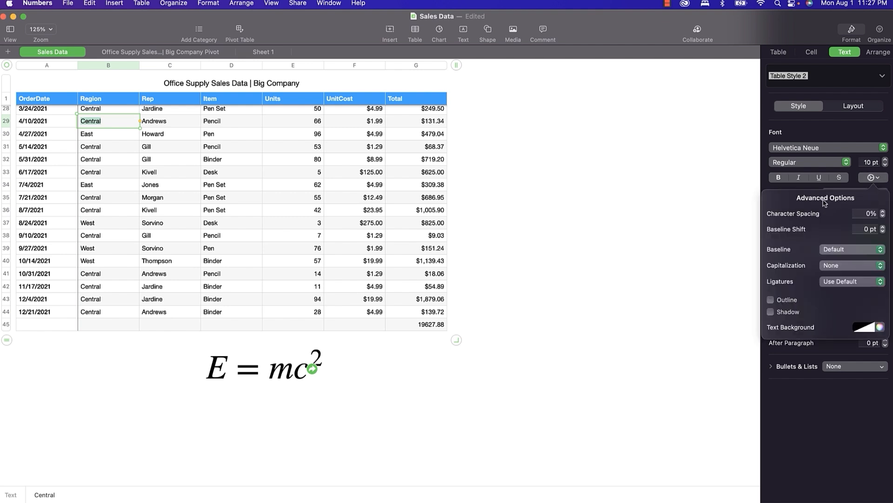
{"action": "left_click", "coordinate": [871, 328]}
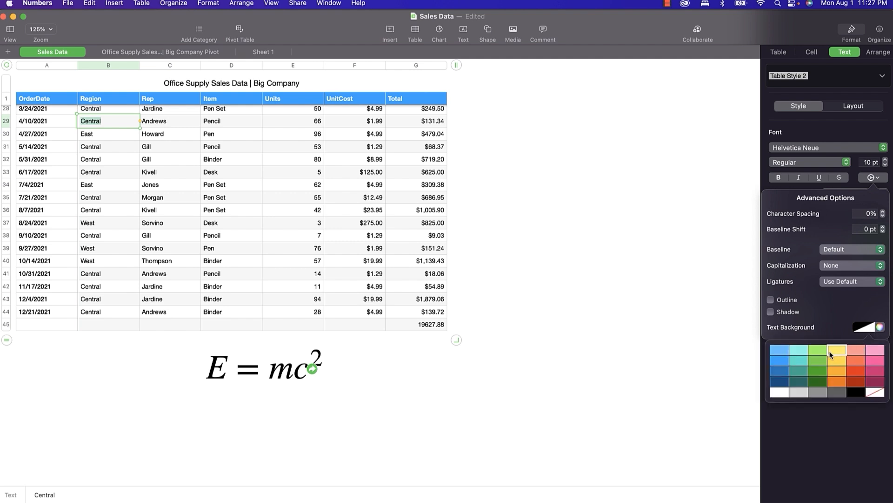
{"action": "left_click", "coordinate": [875, 350]}
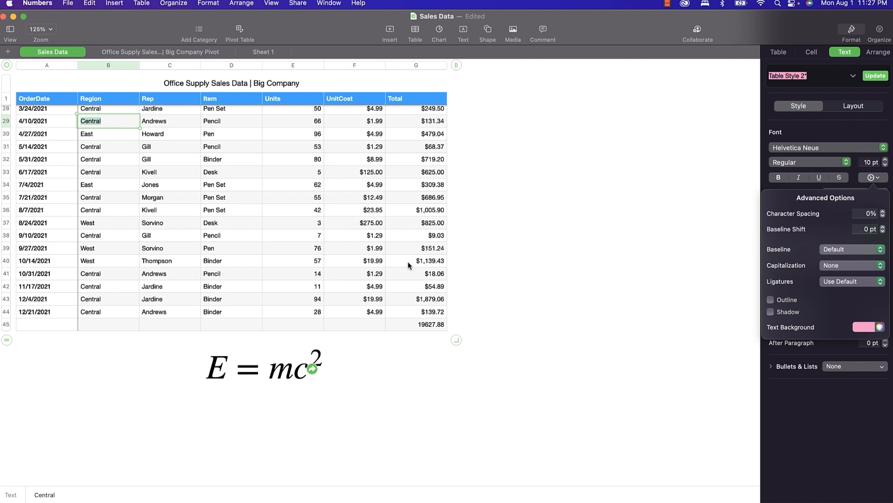
{"action": "left_click", "coordinate": [151, 184]}
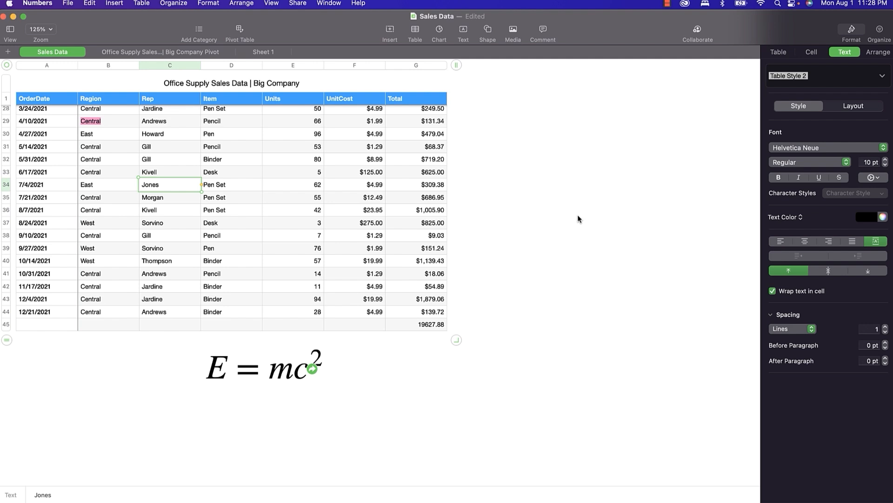
Give the Central text in B29 a dashed border line, then return to the Big Company Pivot sheet.
{"action": "left_click", "coordinate": [93, 123]}
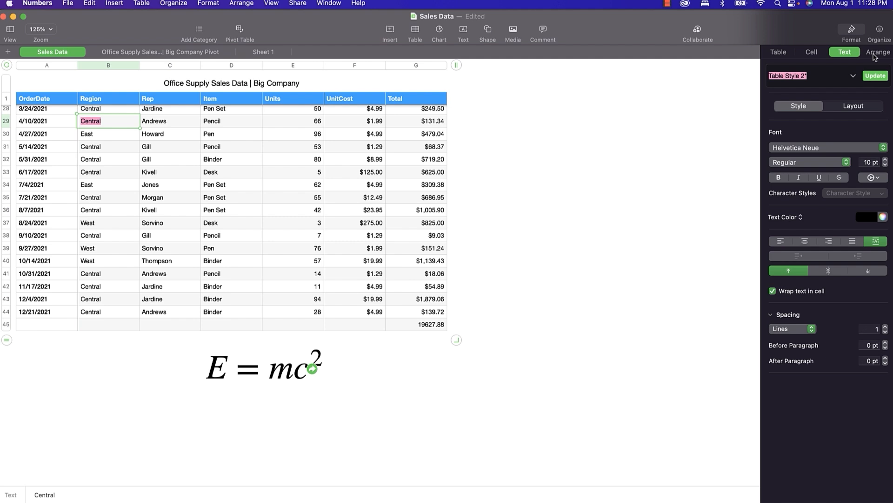
{"action": "left_click", "coordinate": [861, 108]}
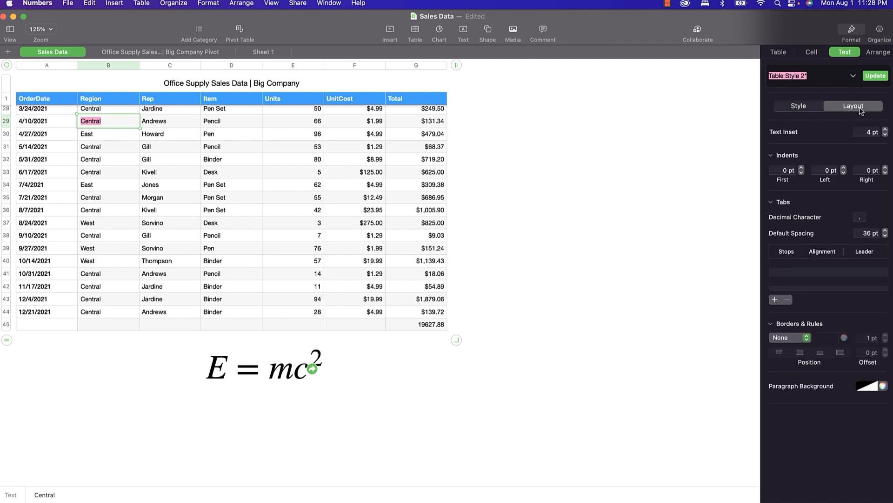
{"action": "left_click", "coordinate": [802, 342]}
{"action": "left_click", "coordinate": [804, 349]}
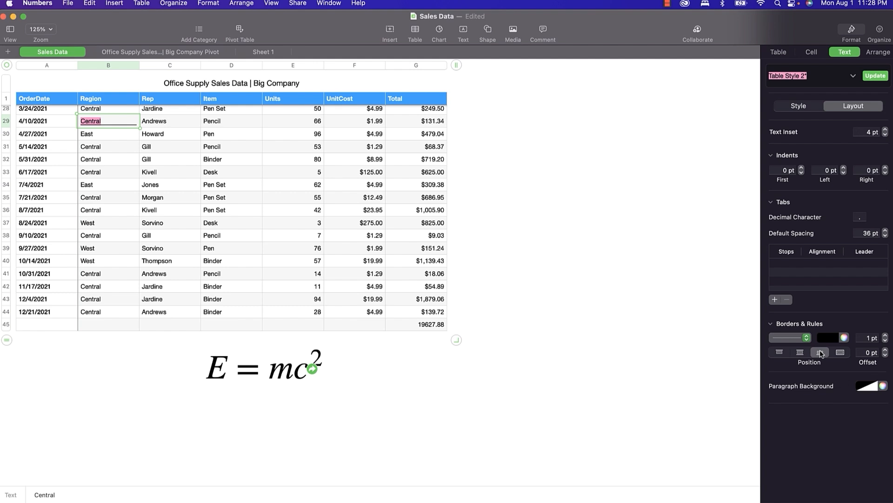
{"action": "left_click", "coordinate": [840, 353]}
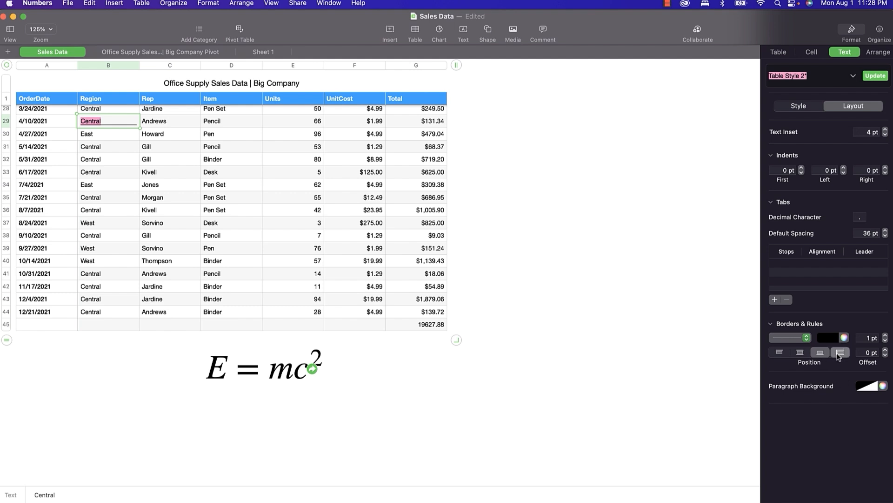
{"action": "left_click", "coordinate": [808, 355]}
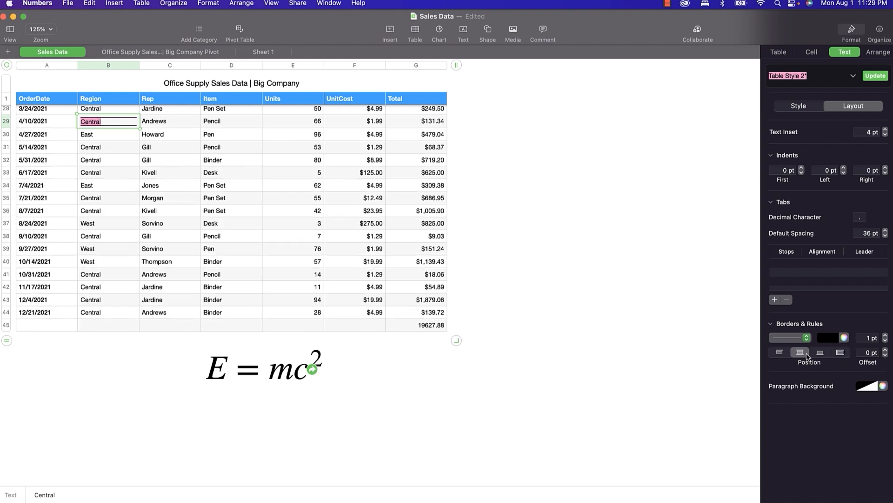
{"action": "left_click", "coordinate": [794, 338]}
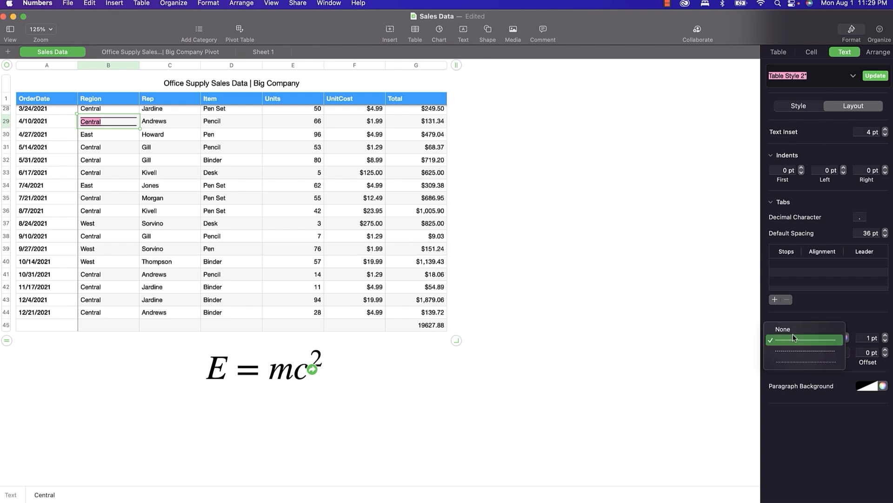
{"action": "left_click", "coordinate": [794, 350]}
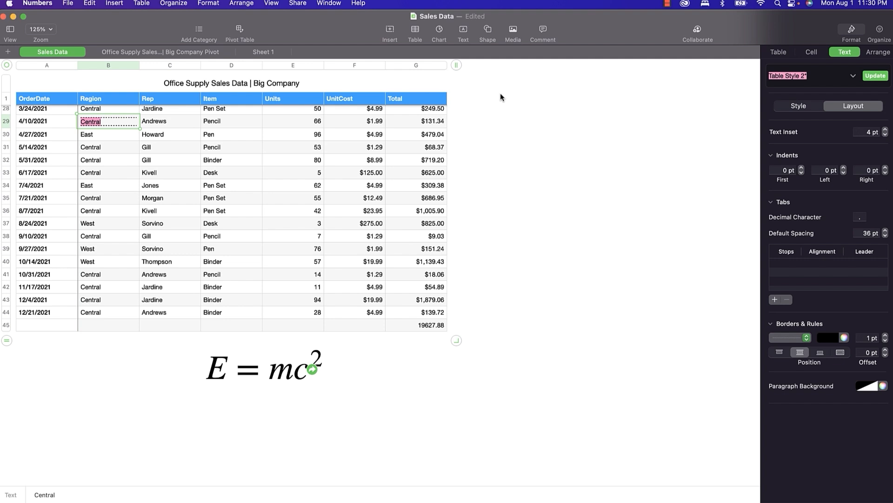
{"action": "left_click", "coordinate": [190, 50]}
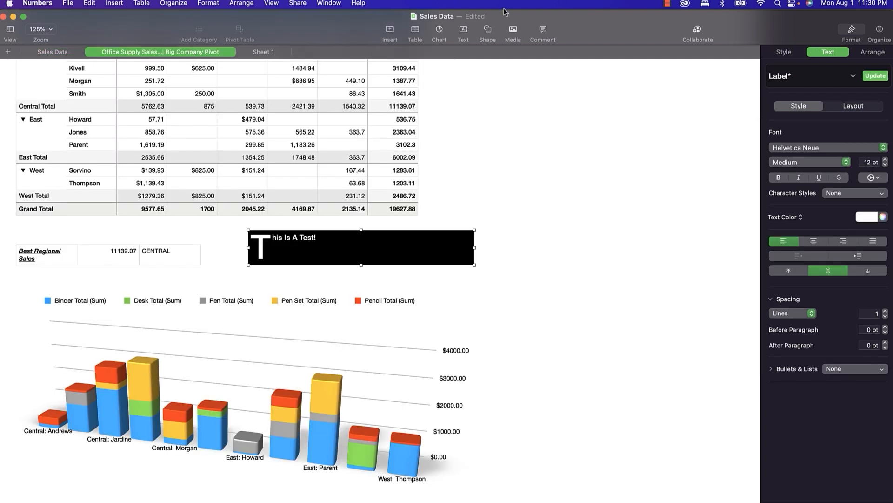
Insert Big Company Logo.png and shrink it to sit beside the pivot table.
{"action": "left_click", "coordinate": [513, 30]}
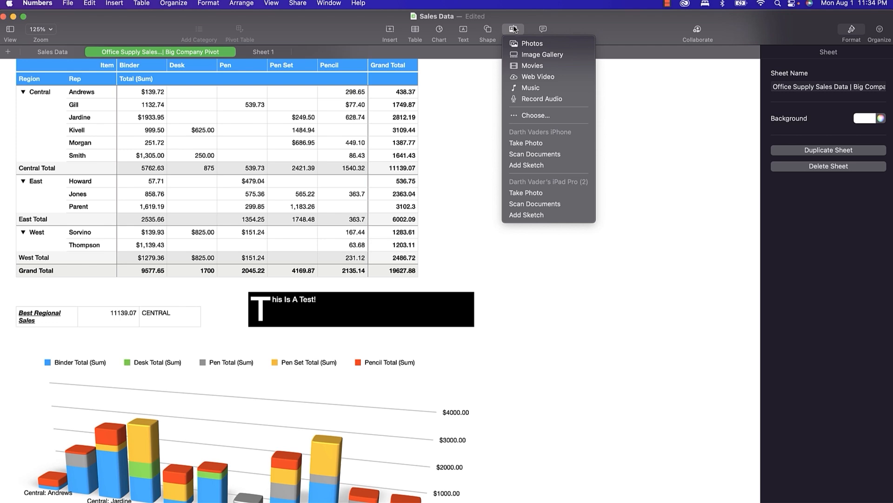
{"action": "left_click", "coordinate": [525, 116]}
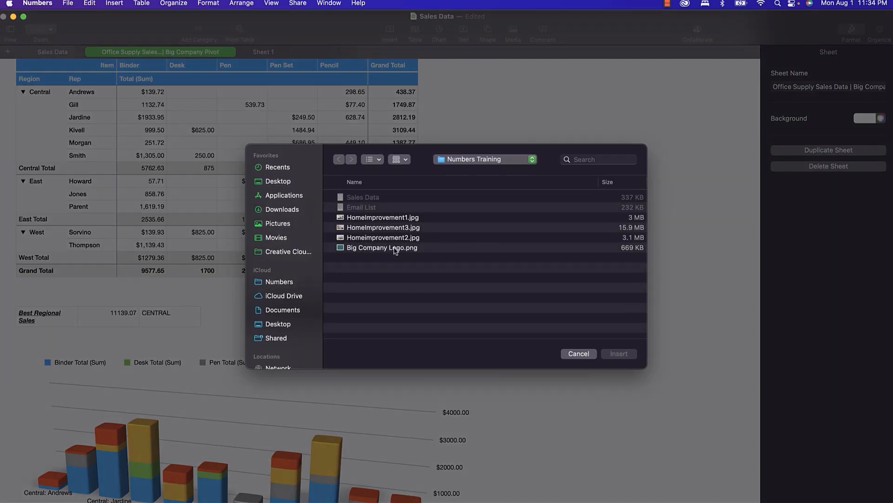
{"action": "left_click", "coordinate": [394, 249]}
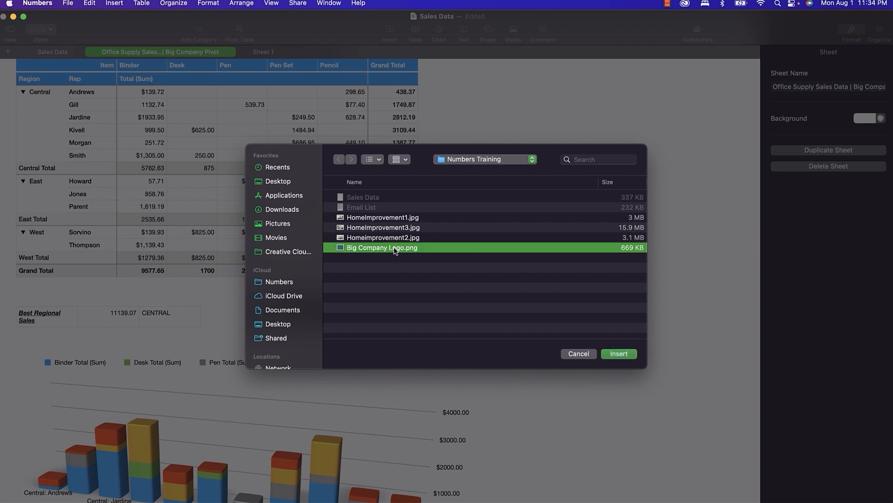
{"action": "left_click", "coordinate": [618, 353]}
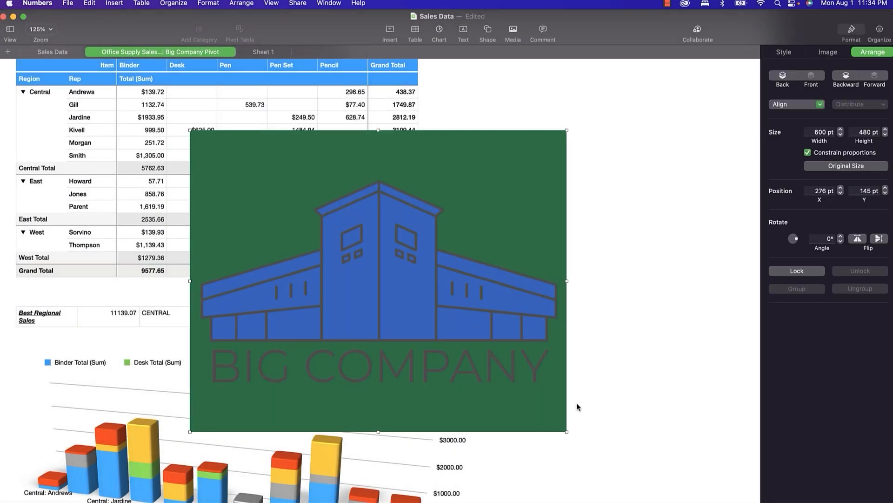
{"action": "left_click_drag", "start_coordinate": [566, 431], "coordinate": [517, 132]}
{"action": "scroll", "coordinate": [502, 151], "scroll_direction": "up", "scroll_amount": 3}
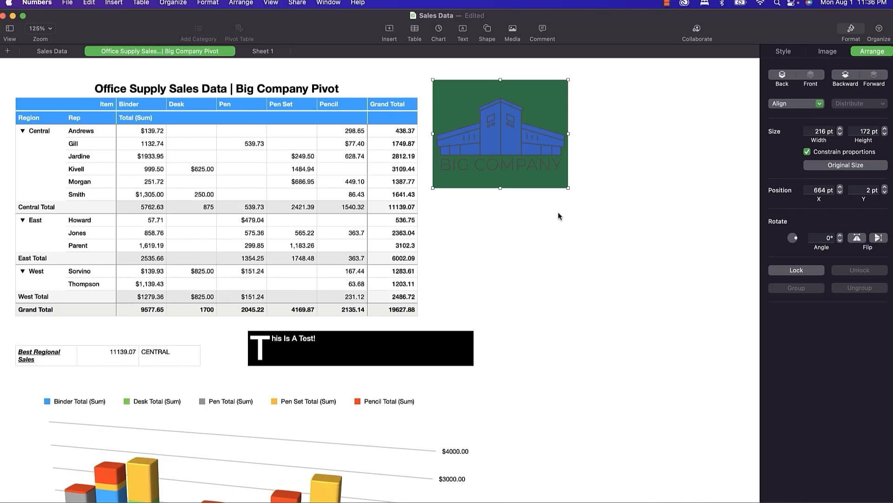
Insert the rising-arrow shape found by searching 'chart' and place it below the logo.
{"action": "left_click", "coordinate": [487, 30]}
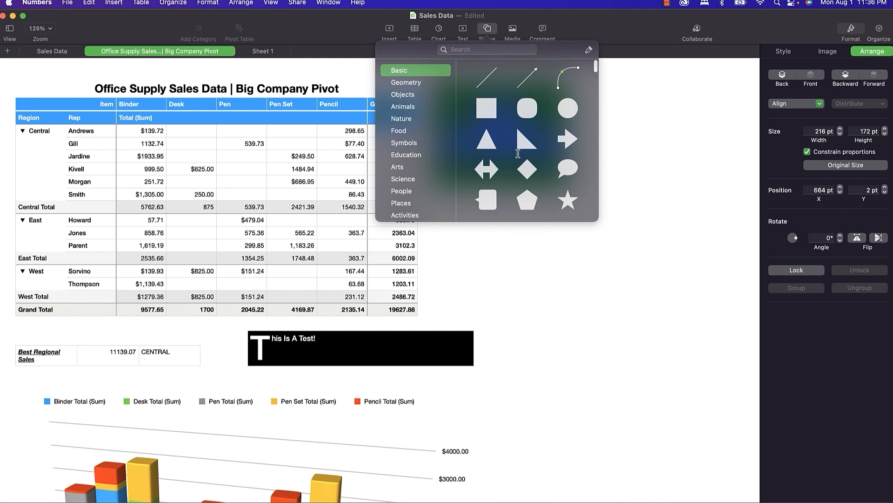
{"action": "left_click", "coordinate": [501, 53]}
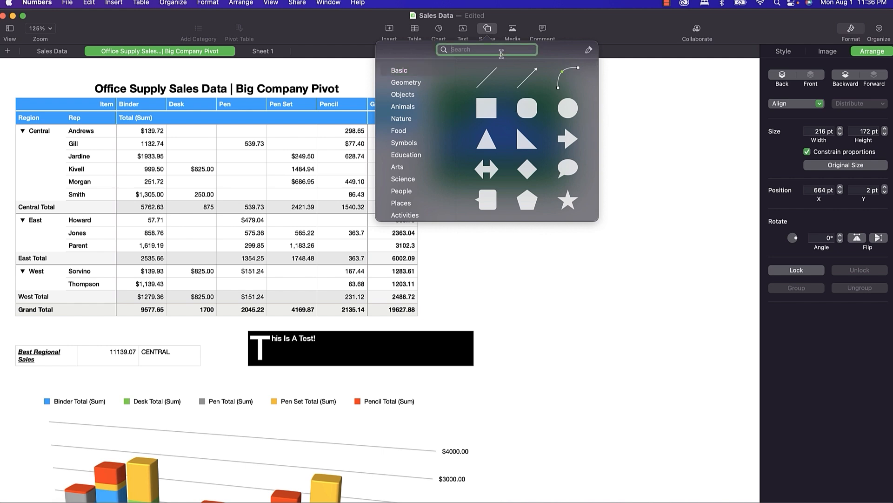
{"action": "type", "text": "chart"}
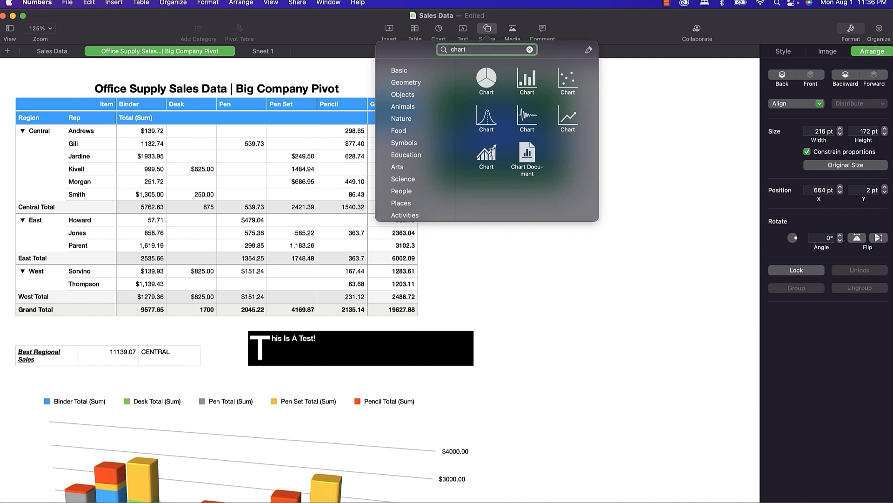
{"action": "left_click", "coordinate": [487, 154]}
{"action": "left_click_drag", "start_coordinate": [389, 286], "coordinate": [525, 240]}
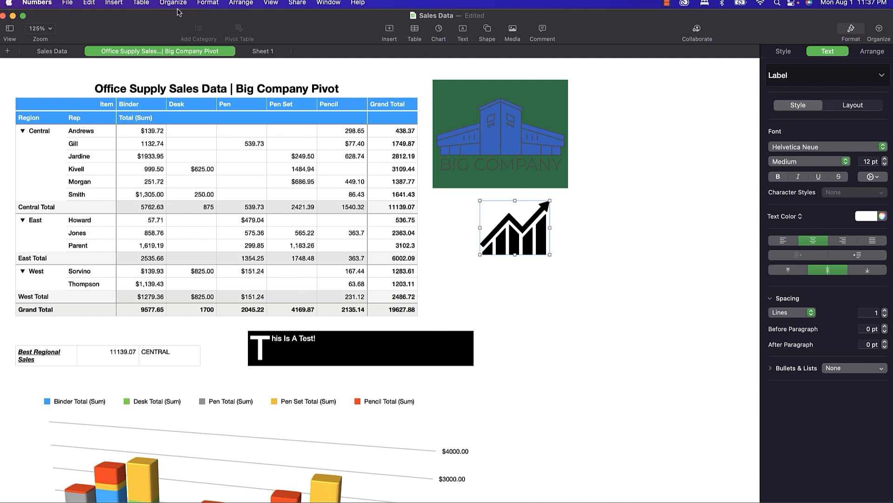
Clear the 'chart' search in the shape library to show the basic shapes.
{"action": "left_click", "coordinate": [514, 32]}
{"action": "left_click", "coordinate": [487, 35]}
{"action": "left_click", "coordinate": [487, 33]}
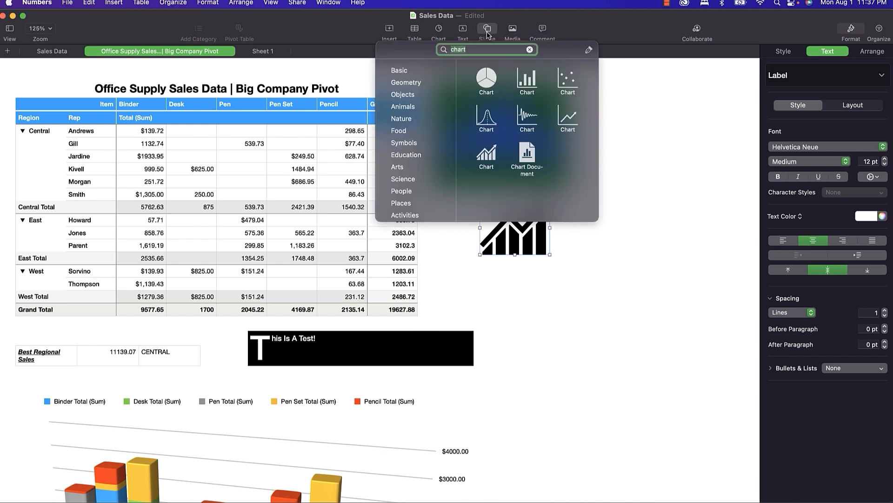
{"action": "left_click", "coordinate": [529, 50]}
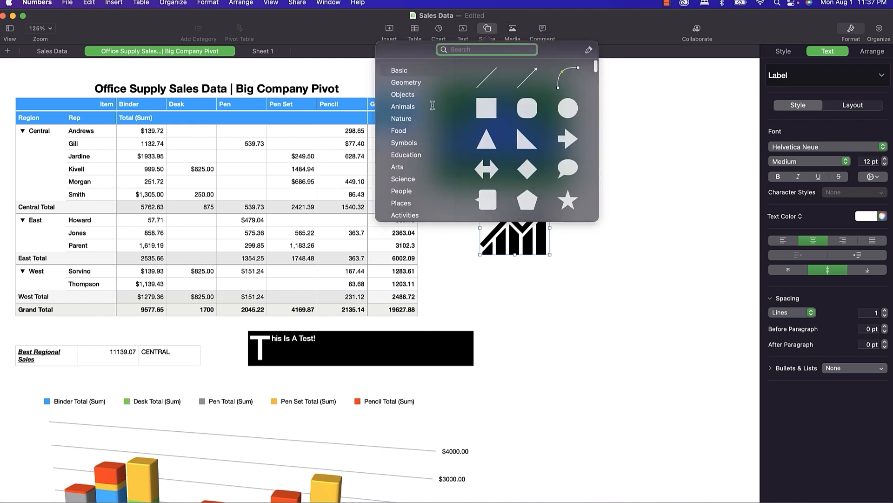
Insert a curved connection line from the Central 11139.07 total down to the Best Regional Sales table.
{"action": "left_click", "coordinate": [558, 79]}
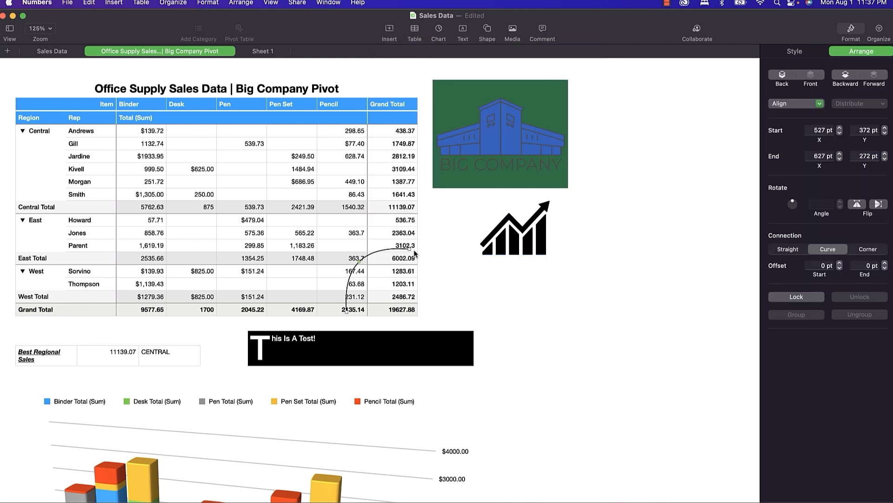
{"action": "left_click_drag", "start_coordinate": [409, 248], "coordinate": [170, 358]}
{"action": "left_click_drag", "start_coordinate": [342, 315], "coordinate": [345, 310]}
{"action": "left_click_drag", "start_coordinate": [387, 284], "coordinate": [421, 207]}
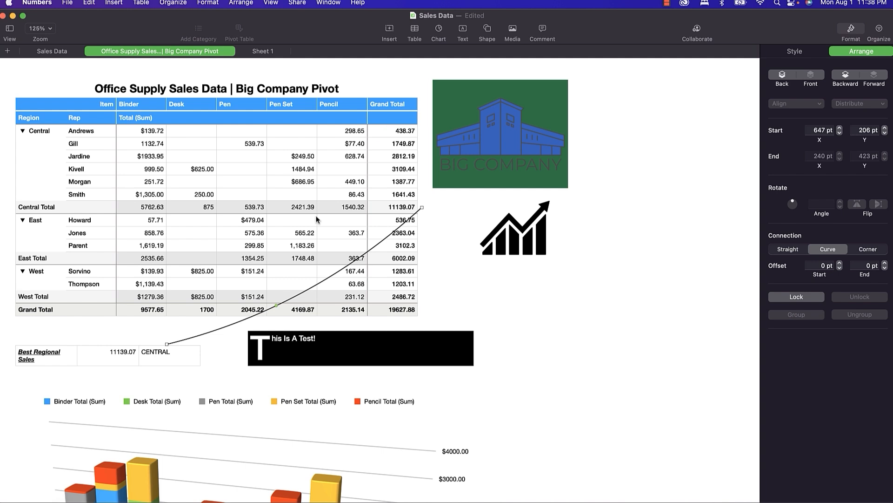
Style the connector as a thin red line with an arrowhead on its lower end.
{"action": "right_click", "coordinate": [176, 344]}
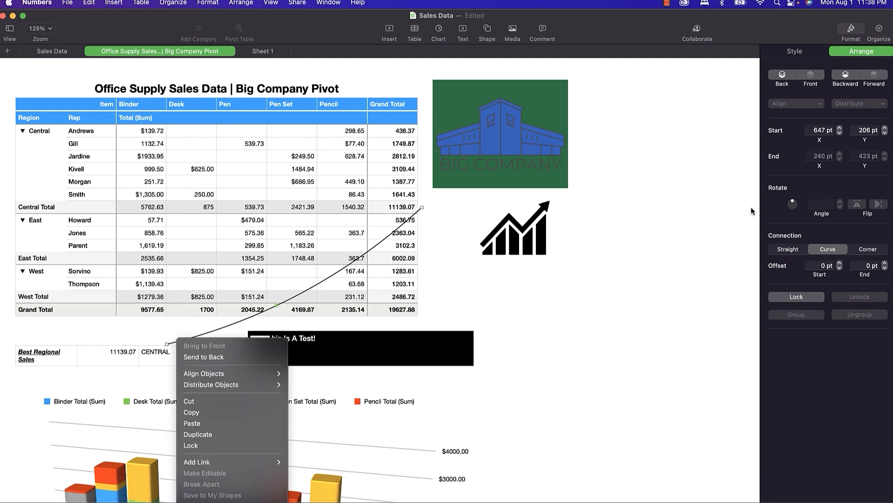
{"action": "left_click", "coordinate": [808, 54]}
{"action": "left_click", "coordinate": [809, 53]}
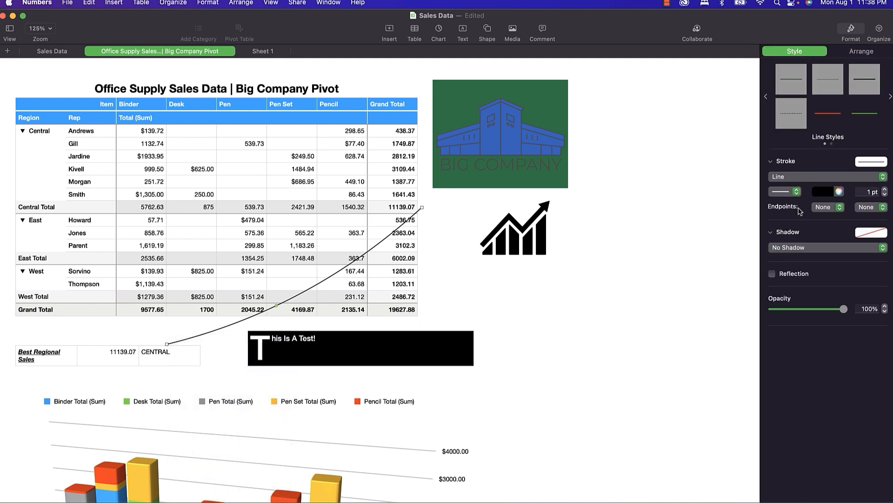
{"action": "left_click", "coordinate": [839, 207]}
{"action": "left_click", "coordinate": [836, 218]}
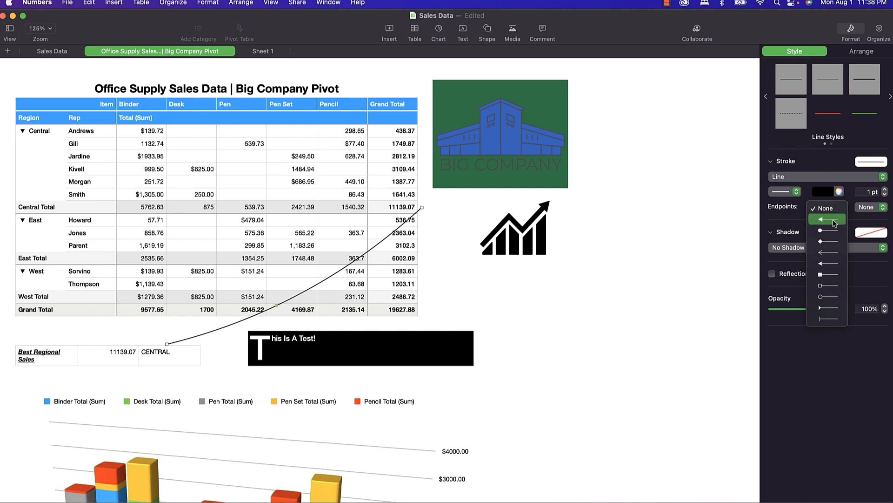
{"action": "left_click", "coordinate": [885, 190]}
{"action": "left_click", "coordinate": [885, 190]}
{"action": "left_click", "coordinate": [885, 190]}
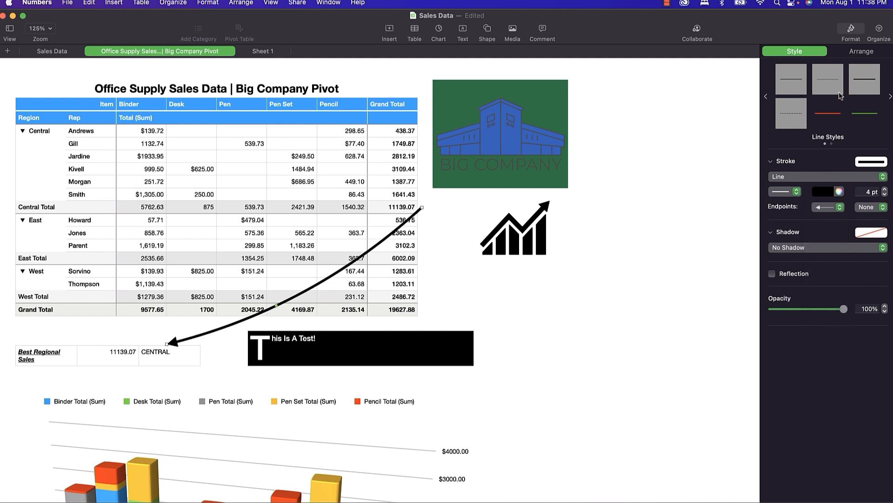
{"action": "left_click", "coordinate": [831, 114]}
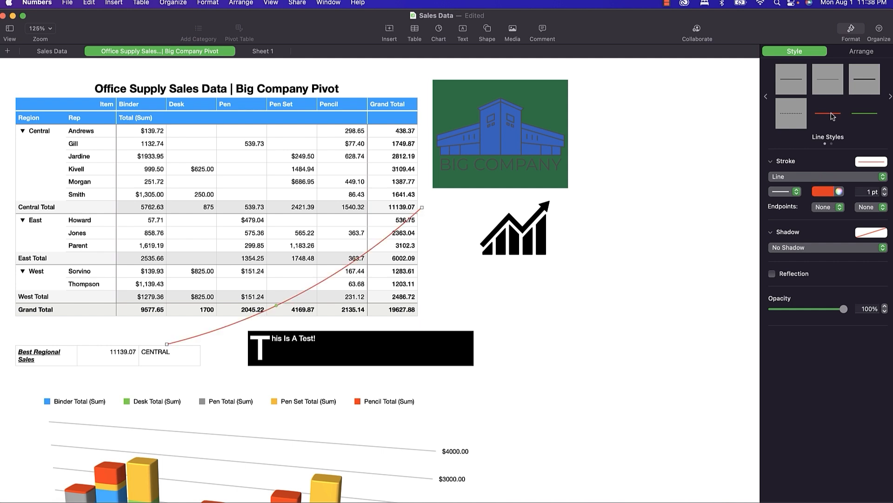
{"action": "left_click", "coordinate": [840, 207]}
{"action": "left_click", "coordinate": [833, 220]}
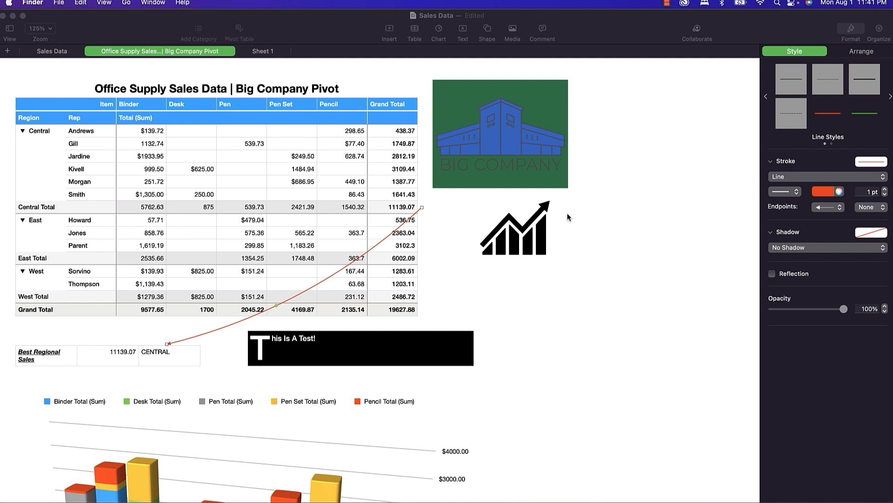
Insert the Tada.mp3 audio file onto the pivot sheet and play it.
{"action": "left_click", "coordinate": [512, 29]}
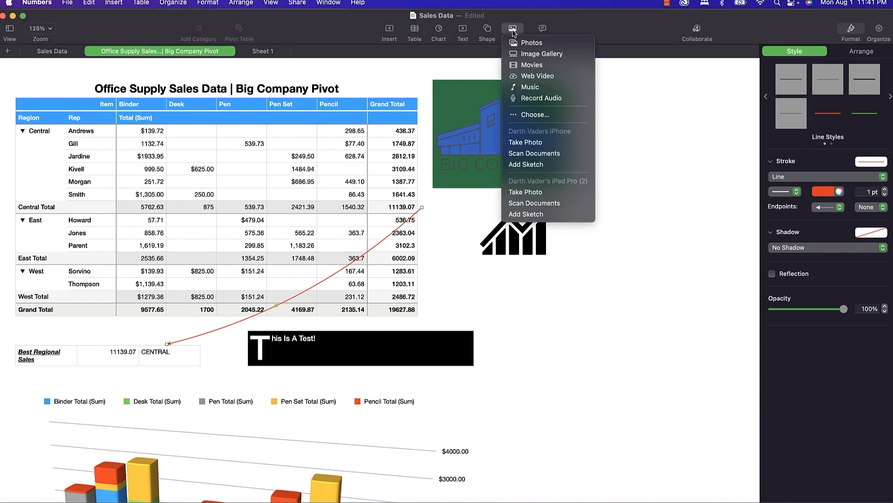
{"action": "left_click", "coordinate": [536, 116]}
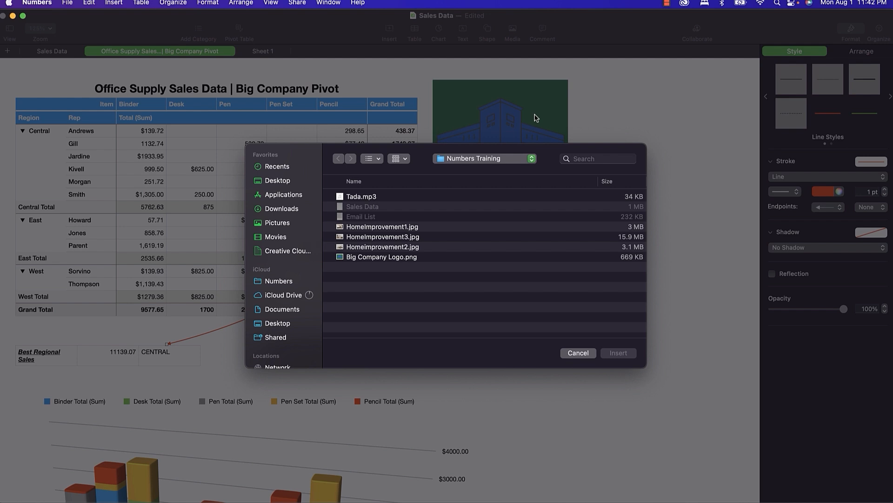
{"action": "left_click", "coordinate": [360, 197]}
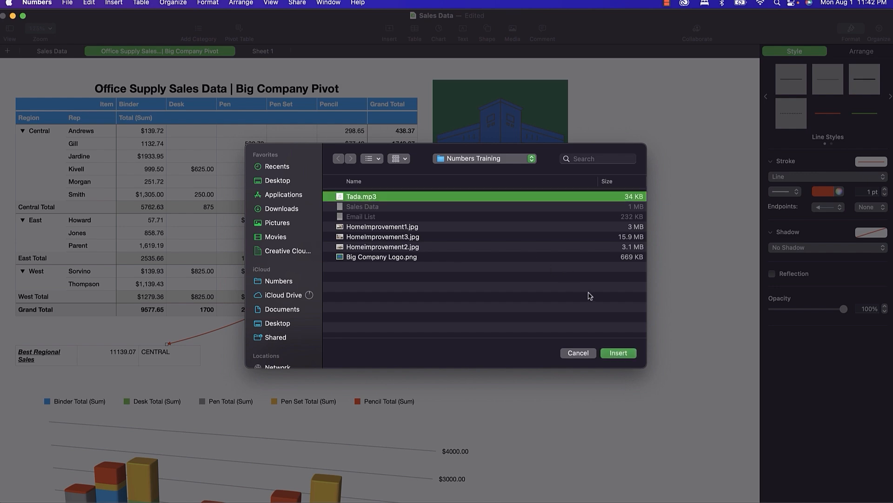
{"action": "left_click", "coordinate": [619, 353]}
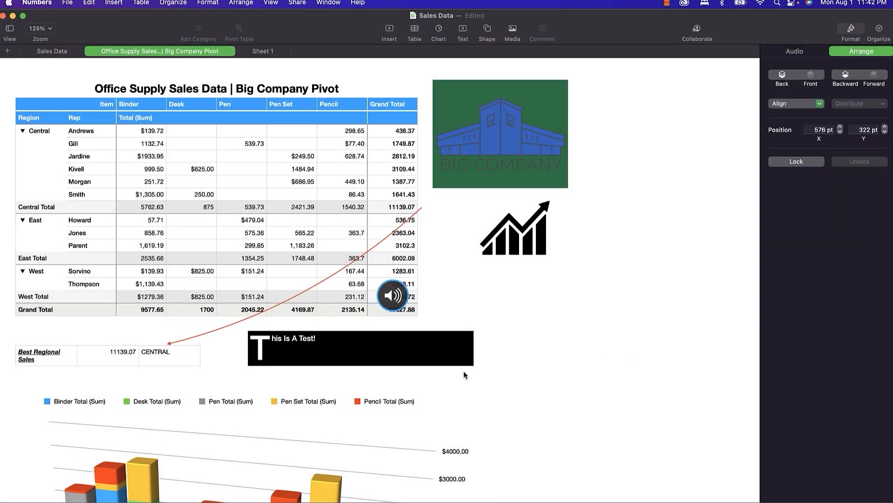
{"action": "left_click", "coordinate": [394, 298]}
{"action": "left_click", "coordinate": [37, 4]}
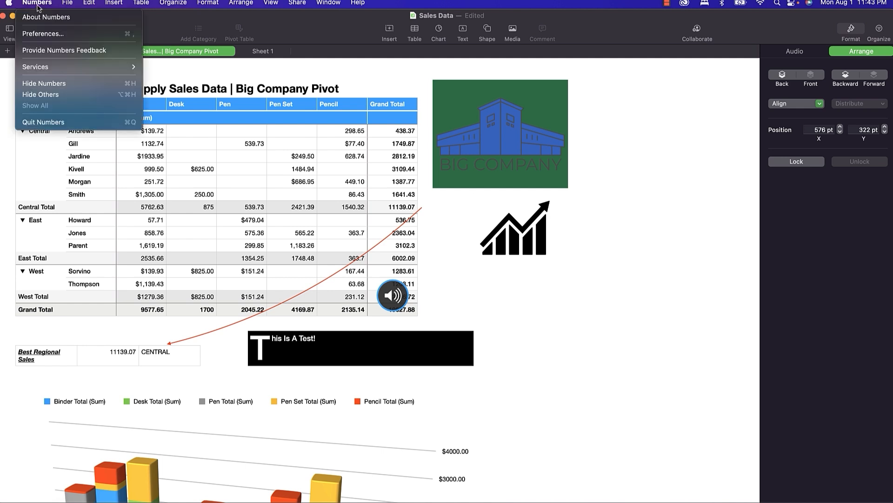
{"action": "left_click", "coordinate": [45, 35]}
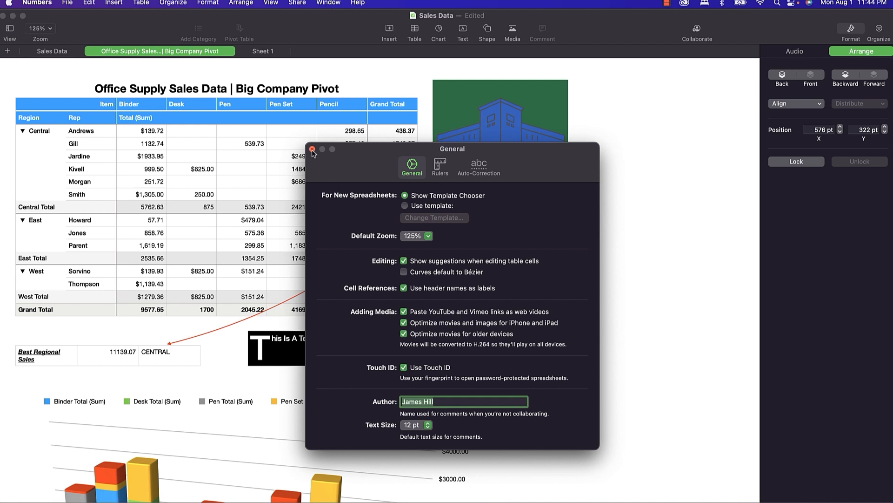
{"action": "left_click", "coordinate": [312, 149]}
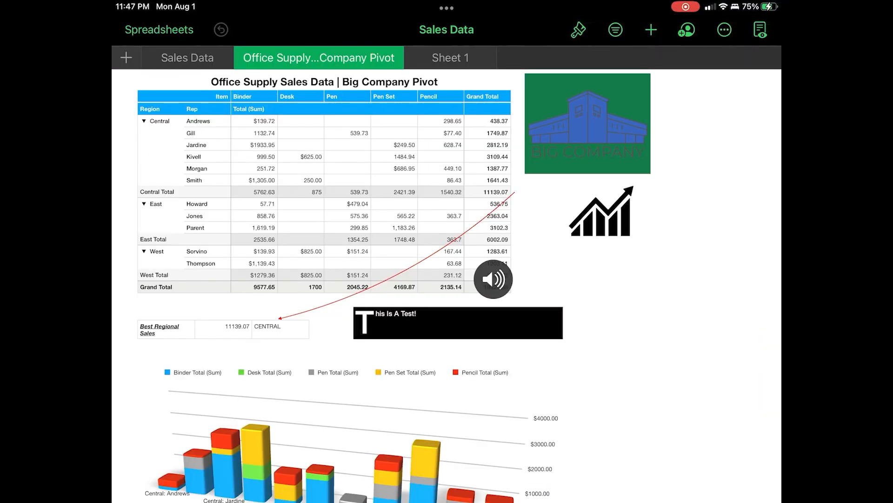
Start a freehand drawing with the red crayon and circle the audio clip.
{"action": "scroll", "coordinate": [446, 285], "scroll_direction": "down", "scroll_amount": 3}
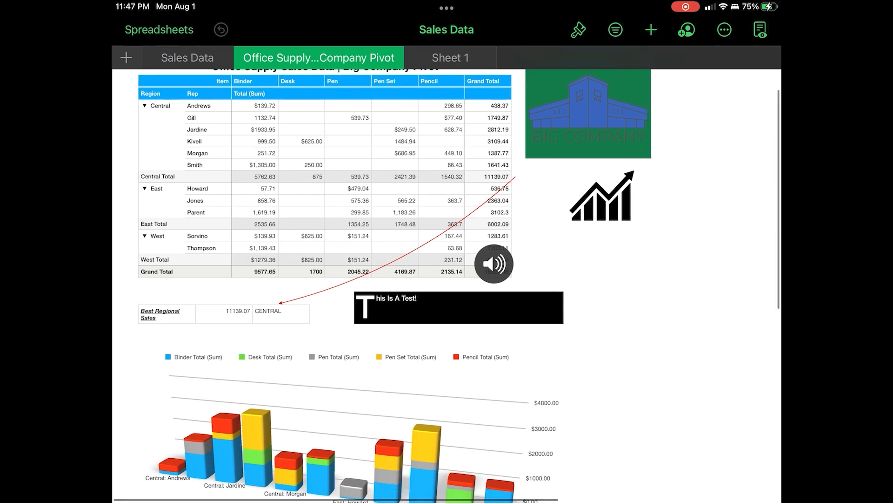
{"action": "scroll", "coordinate": [447, 286], "scroll_direction": "up", "scroll_amount": 3}
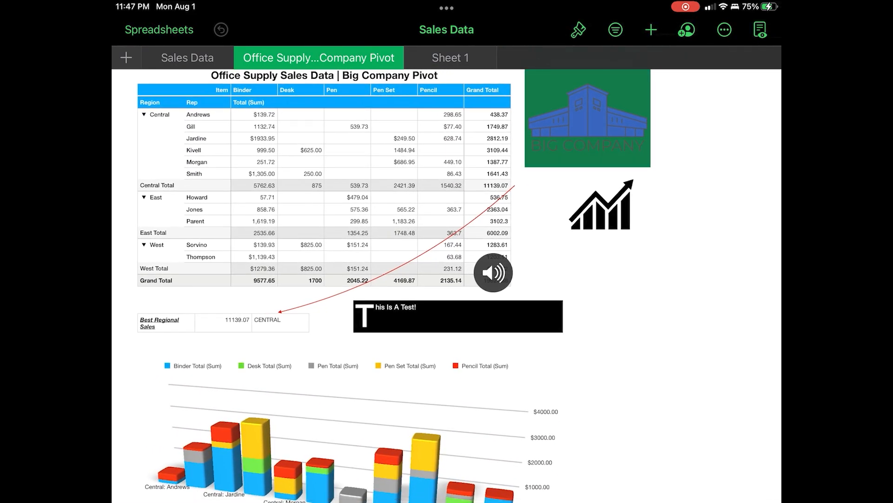
{"action": "left_click", "coordinate": [651, 29]}
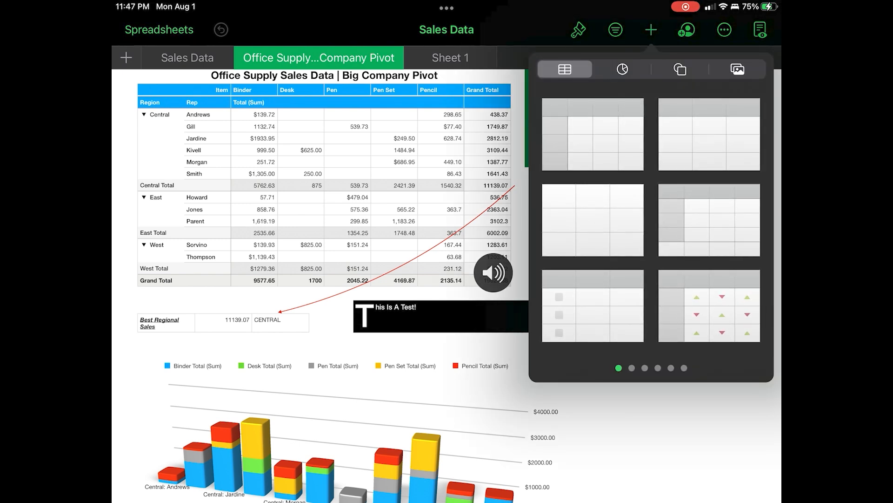
{"action": "left_click", "coordinate": [738, 69]}
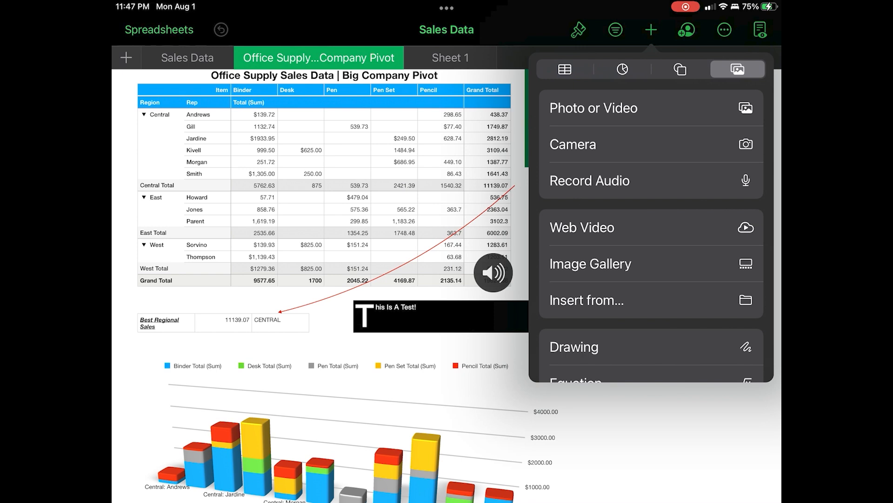
{"action": "left_click", "coordinate": [574, 346]}
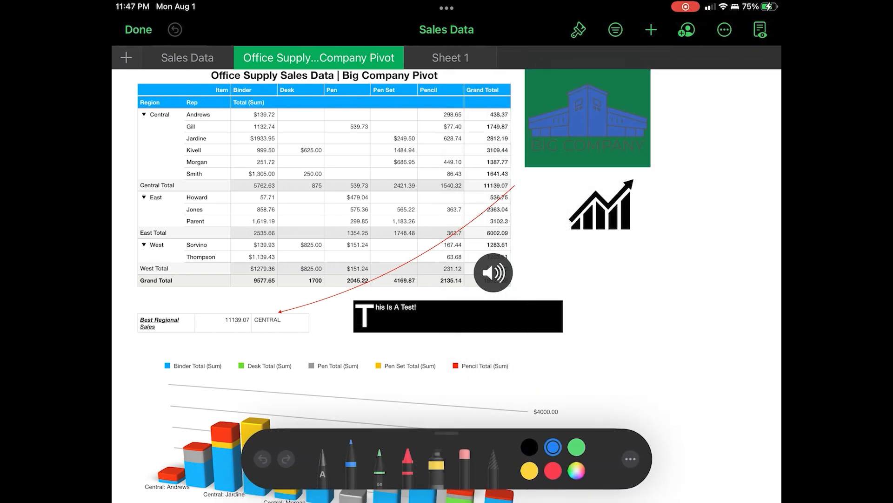
{"action": "left_click", "coordinate": [408, 465]}
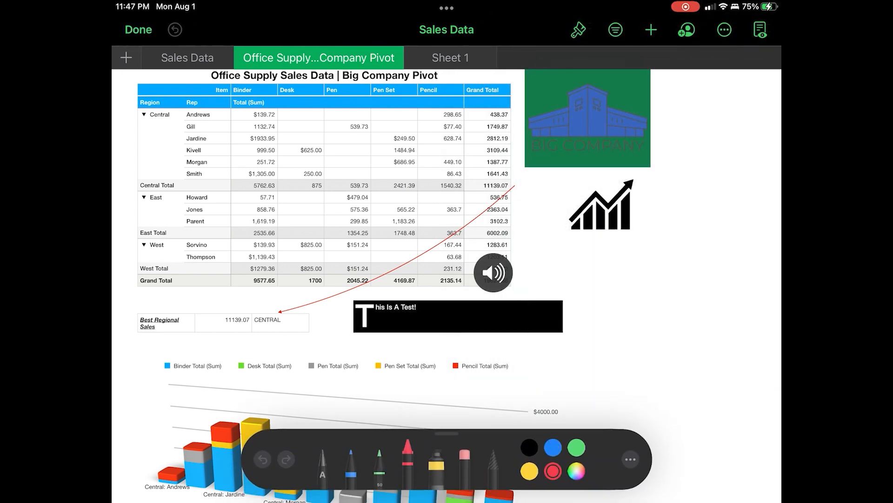
{"action": "mouse_move", "coordinate": [520, 233]}
{"action": "left_mouse_down"}
{"action": "mouse_move", "coordinate": [470, 320]}
{"action": "mouse_move", "coordinate": [482, 238]}
{"action": "left_mouse_up"}
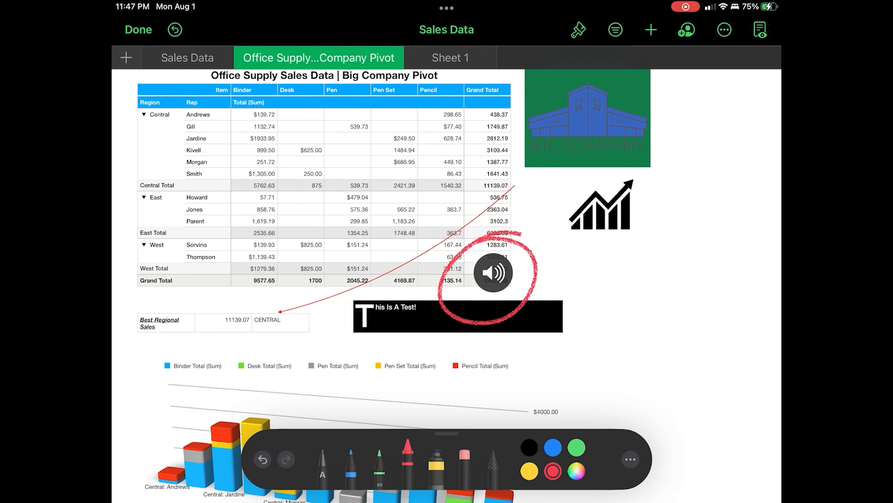
Handwrite PLAY ME in red across the pivot table.
{"action": "mouse_move", "coordinate": [303, 200]}
{"action": "left_mouse_down"}
{"action": "mouse_move", "coordinate": [324, 286]}
{"action": "mouse_move", "coordinate": [317, 239]}
{"action": "left_mouse_up"}
{"action": "mouse_move", "coordinate": [359, 186]}
{"action": "left_mouse_down"}
{"action": "mouse_move", "coordinate": [388, 246]}
{"action": "mouse_move", "coordinate": [418, 233]}
{"action": "left_mouse_up"}
{"action": "left_click_drag", "start_coordinate": [392, 213], "coordinate": [415, 207]}
{"action": "left_click_drag", "start_coordinate": [455, 147], "coordinate": [443, 214]}
{"action": "left_click_drag", "start_coordinate": [419, 215], "coordinate": [440, 193]}
{"action": "left_click_drag", "start_coordinate": [432, 149], "coordinate": [451, 176]}
{"action": "left_click_drag", "start_coordinate": [377, 323], "coordinate": [419, 249]}
{"action": "left_click_drag", "start_coordinate": [409, 274], "coordinate": [440, 249]}
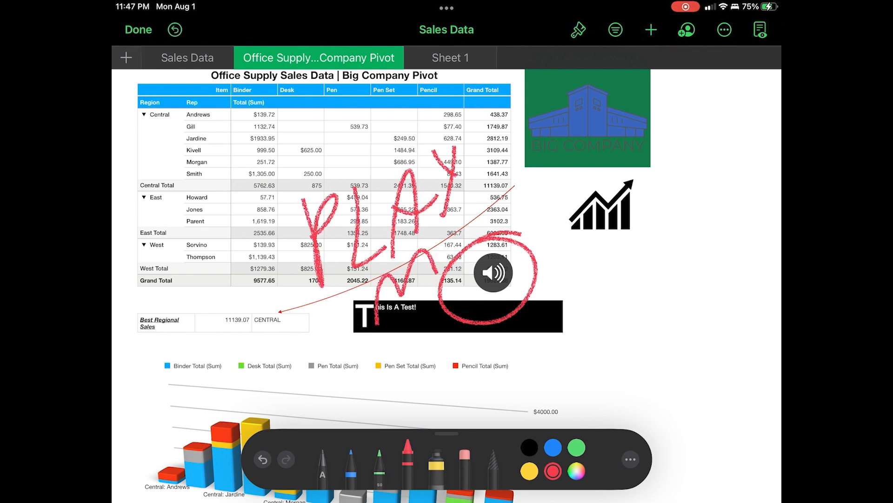
{"action": "left_click_drag", "start_coordinate": [456, 212], "coordinate": [435, 274]}
{"action": "left_click_drag", "start_coordinate": [440, 275], "coordinate": [479, 244]}
{"action": "left_click_drag", "start_coordinate": [474, 203], "coordinate": [446, 243]}
{"action": "left_click_drag", "start_coordinate": [463, 211], "coordinate": [491, 194]}
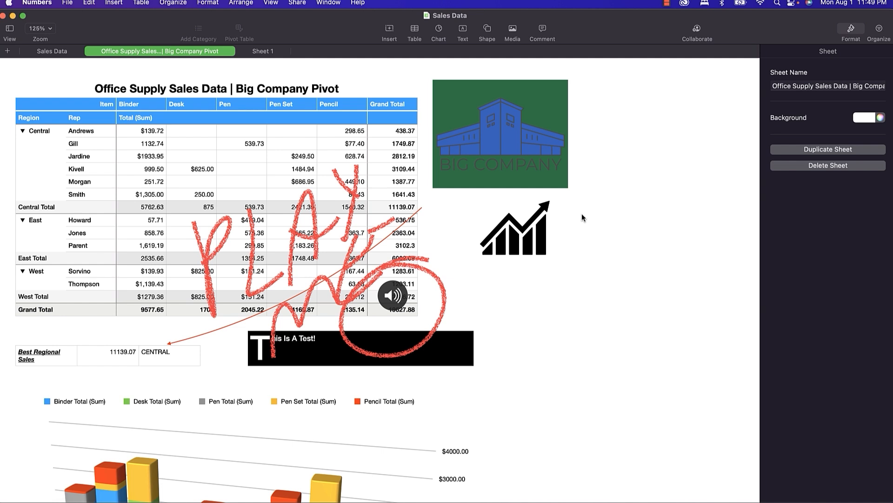
Turn on Animate Drawing for the red PLAY ME drawing with a 4 s duration and preview its playback.
{"action": "left_click", "coordinate": [249, 242]}
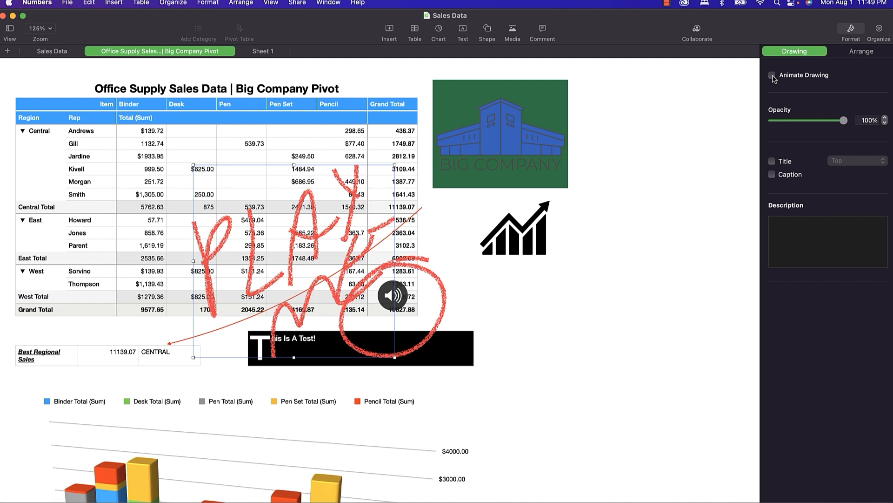
{"action": "left_click", "coordinate": [772, 76]}
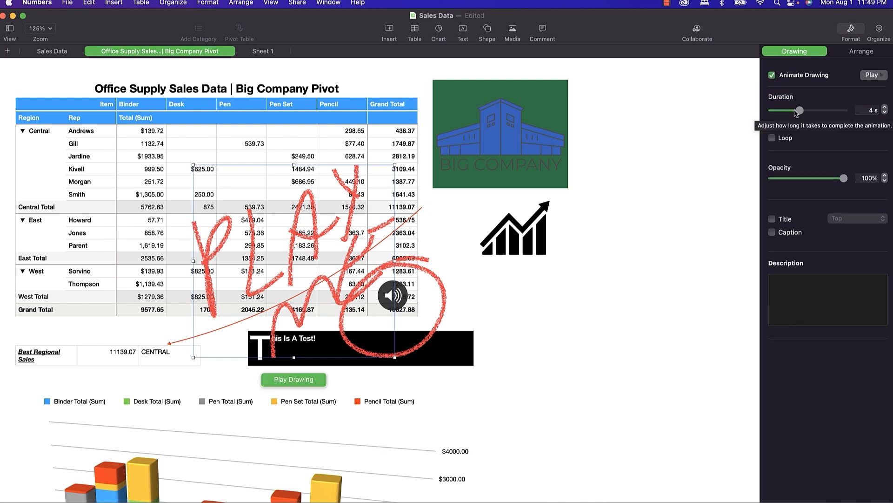
{"action": "left_click", "coordinate": [871, 76]}
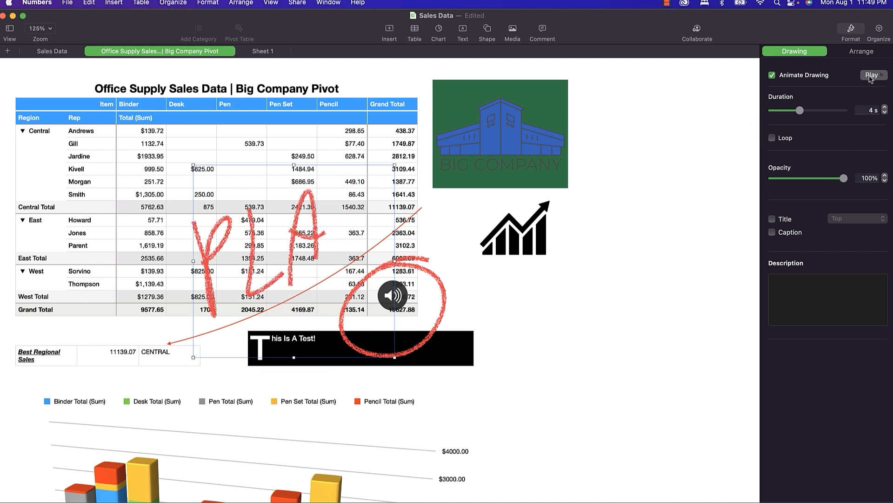
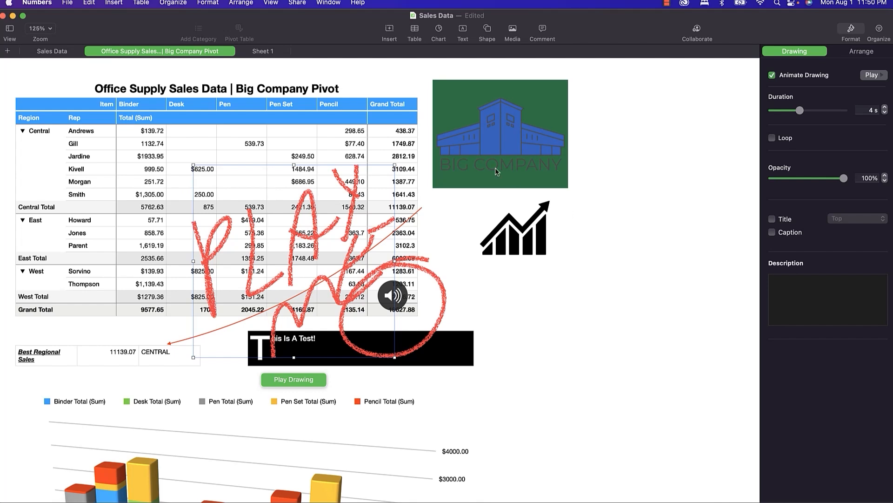
Deselect the drawing and move the pivot table slightly on the sheet.
{"action": "left_click", "coordinate": [480, 141]}
{"action": "left_click", "coordinate": [301, 130]}
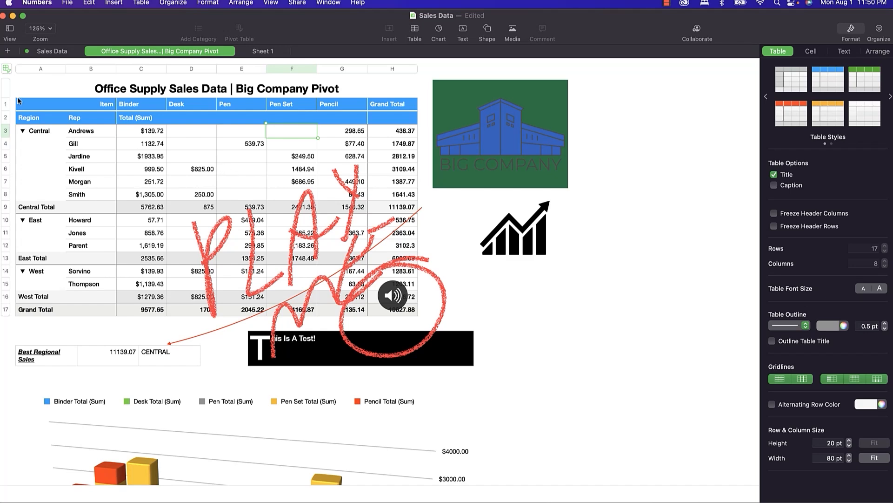
{"action": "mouse_move", "coordinate": [7, 69]}
{"action": "left_mouse_down"}
{"action": "mouse_move", "coordinate": [82, 111]}
{"action": "mouse_move", "coordinate": [11, 77]}
{"action": "left_mouse_up"}
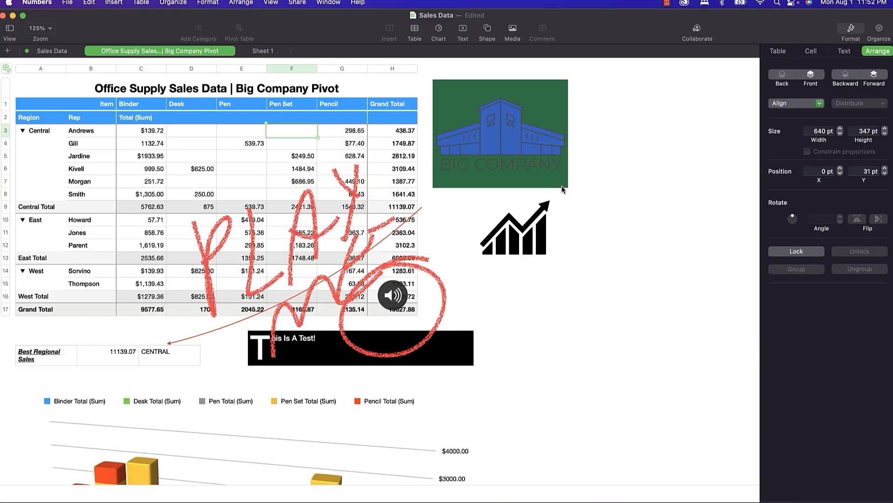
Shrink the Big Company logo and enlarge the growth-chart icon just below it.
{"action": "left_click", "coordinate": [553, 170]}
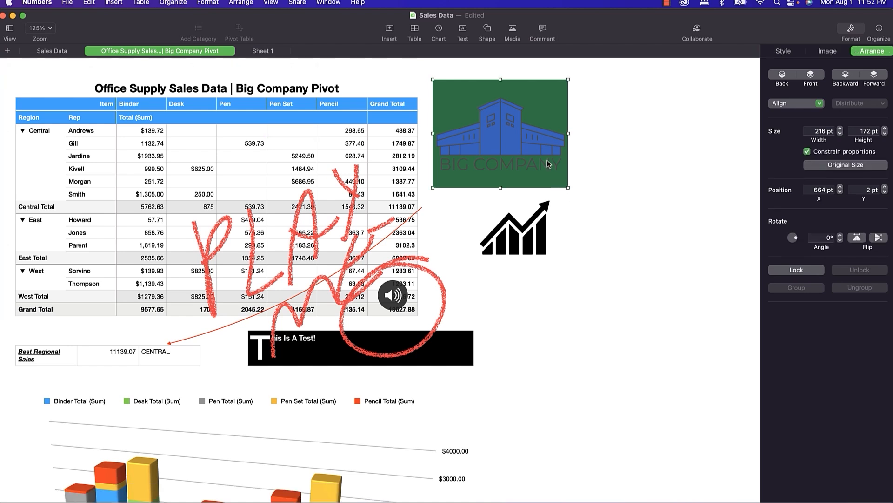
{"action": "left_click_drag", "start_coordinate": [568, 187], "coordinate": [522, 147]}
{"action": "left_click", "coordinate": [529, 256]}
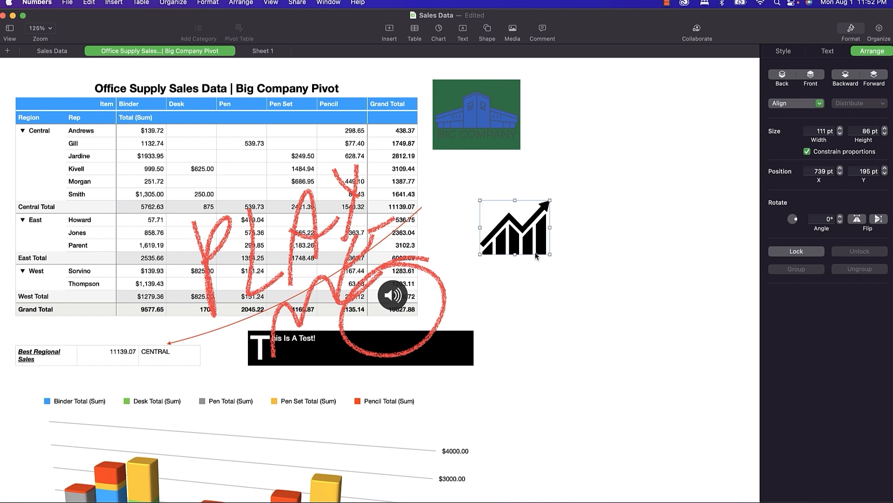
{"action": "left_click_drag", "start_coordinate": [552, 253], "coordinate": [626, 283]}
{"action": "left_click", "coordinate": [513, 232]}
{"action": "left_click_drag", "start_coordinate": [549, 255], "coordinate": [533, 222]}
Rotate the chart icon, set its angle to 0, and flip it back upright.
{"action": "left_click_drag", "start_coordinate": [794, 223], "coordinate": [782, 224]}
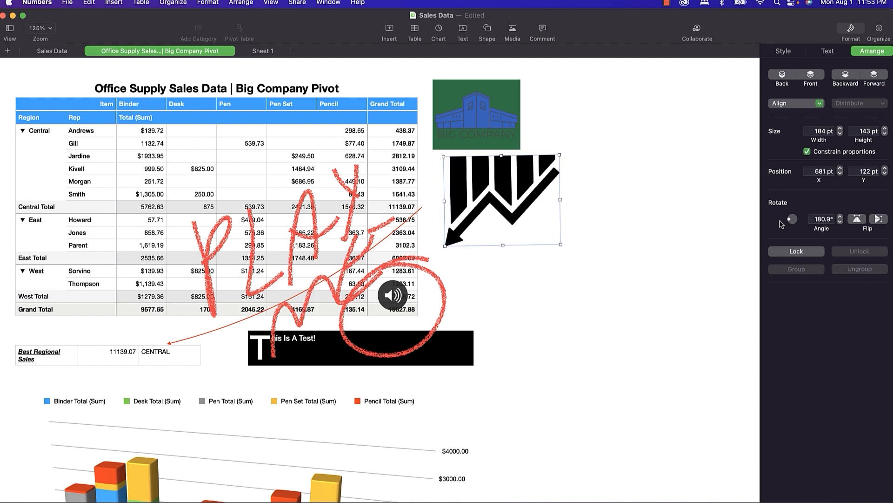
{"action": "left_click", "coordinate": [820, 223]}
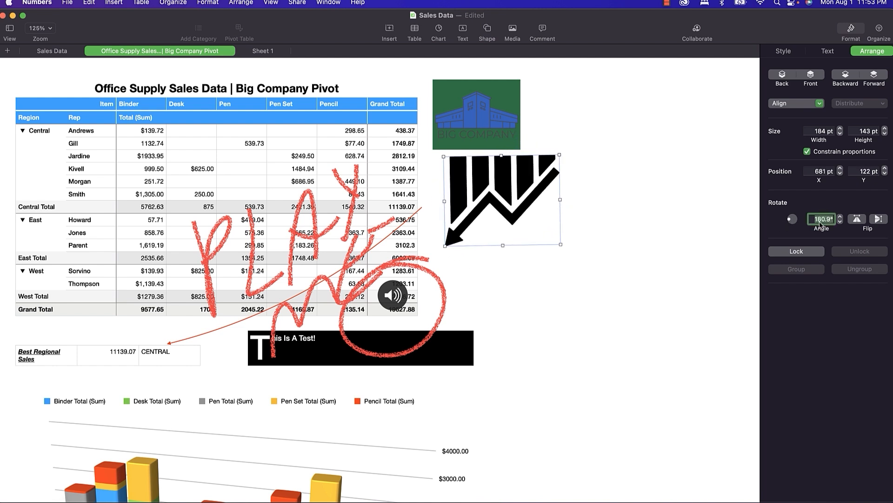
{"action": "type", "text": "0"}
{"action": "key", "text": "Tab"}
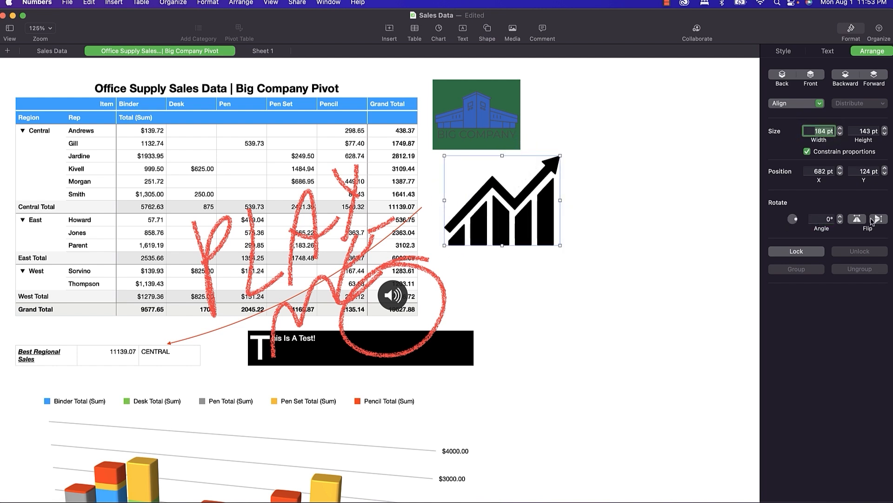
{"action": "left_click", "coordinate": [877, 220]}
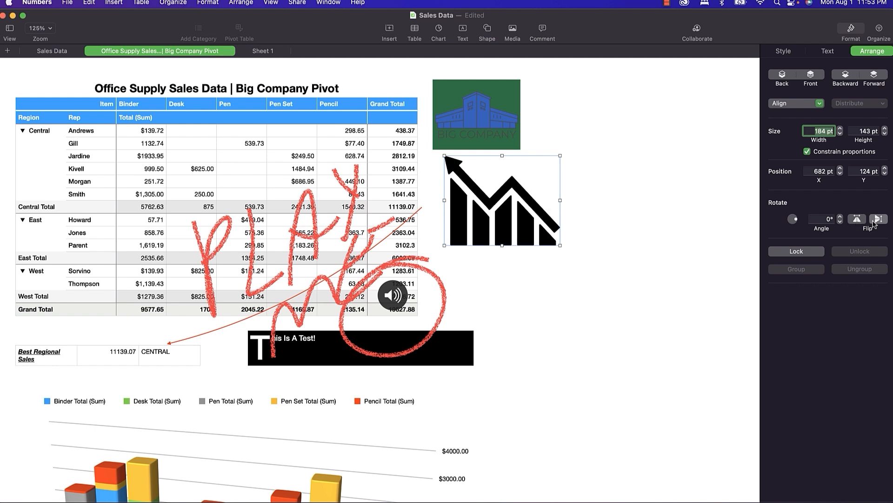
{"action": "left_click", "coordinate": [874, 224]}
{"action": "left_click", "coordinate": [861, 222]}
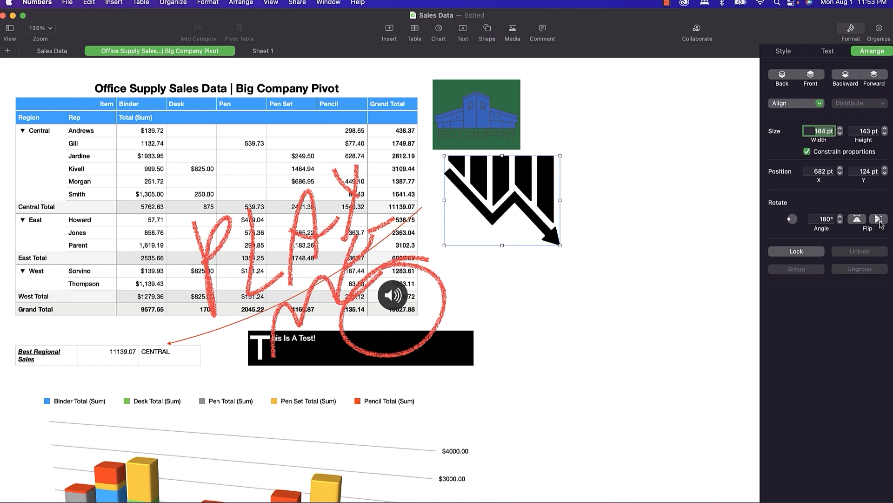
{"action": "left_click", "coordinate": [860, 221]}
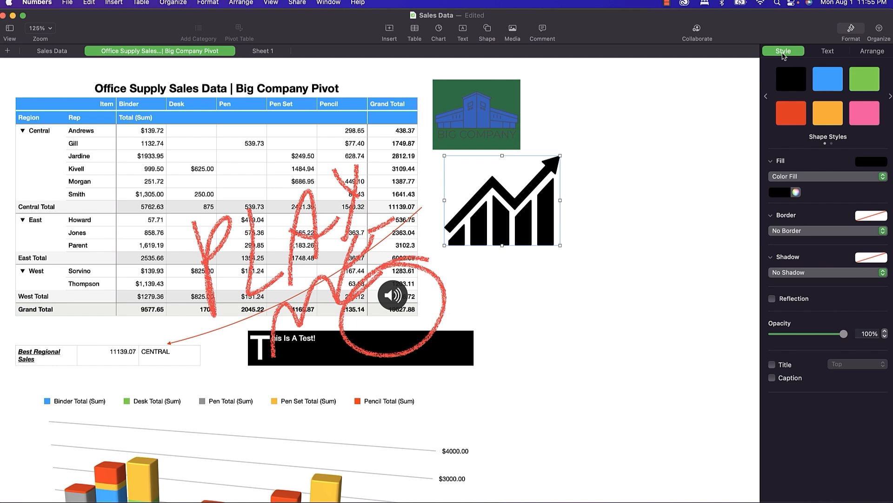
Try the blue, orange and red shape styles on the growth-chart icon.
{"action": "left_click", "coordinate": [831, 84]}
{"action": "left_click", "coordinate": [830, 116]}
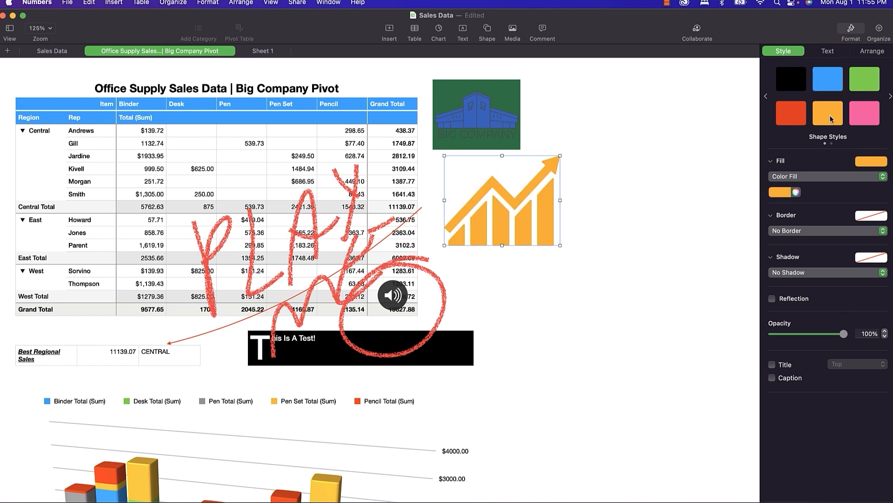
{"action": "left_click", "coordinate": [794, 118]}
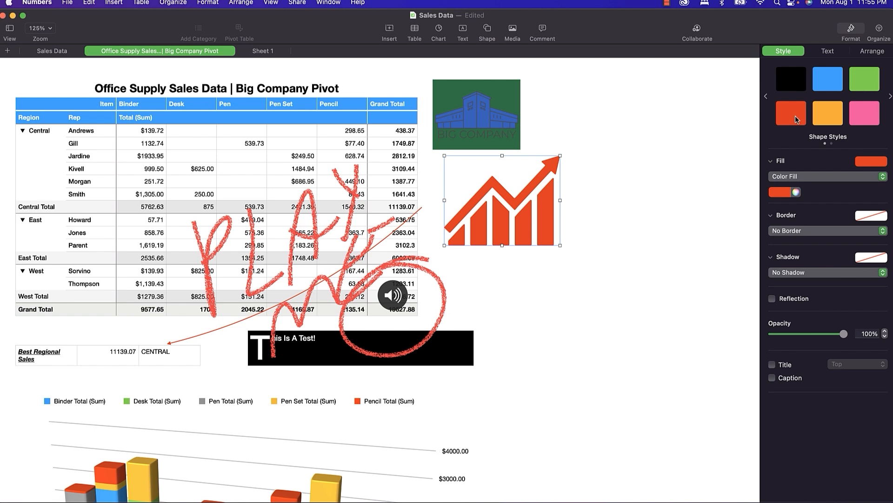
Change the icon's fill to Advanced Gradient Fill, then to Advanced Image Fill.
{"action": "left_click", "coordinate": [820, 177]}
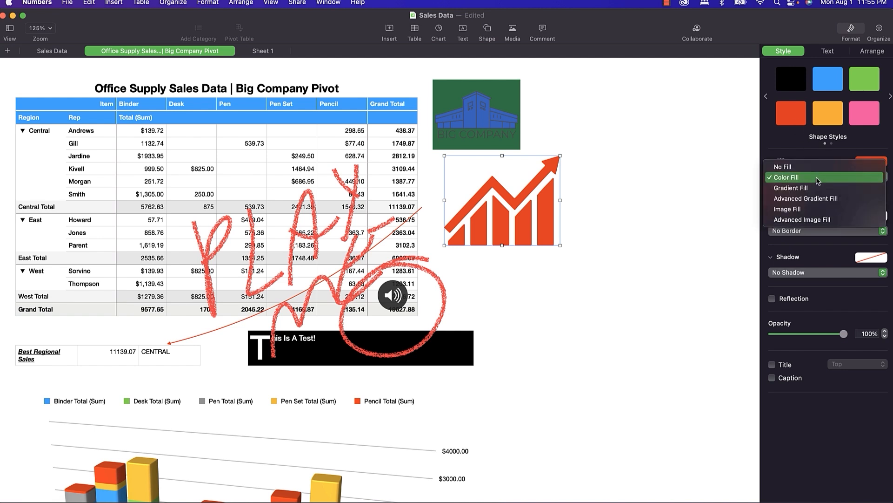
{"action": "left_click", "coordinate": [815, 198]}
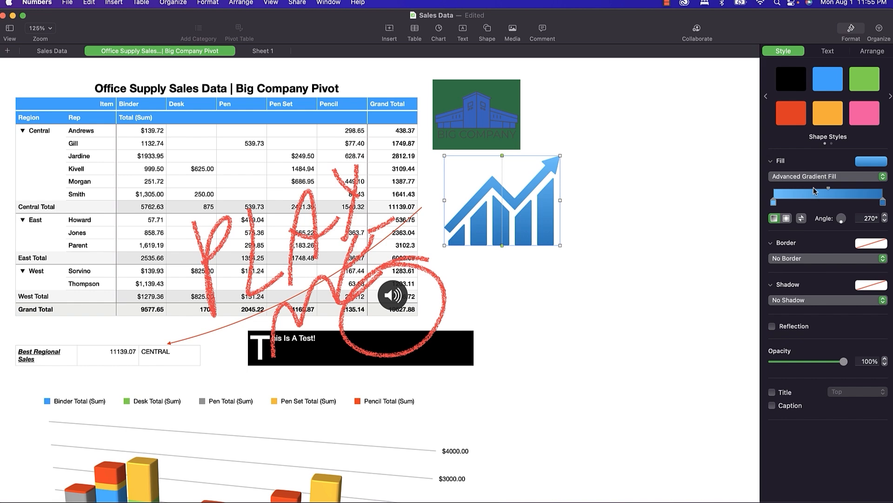
{"action": "left_click", "coordinate": [815, 180]}
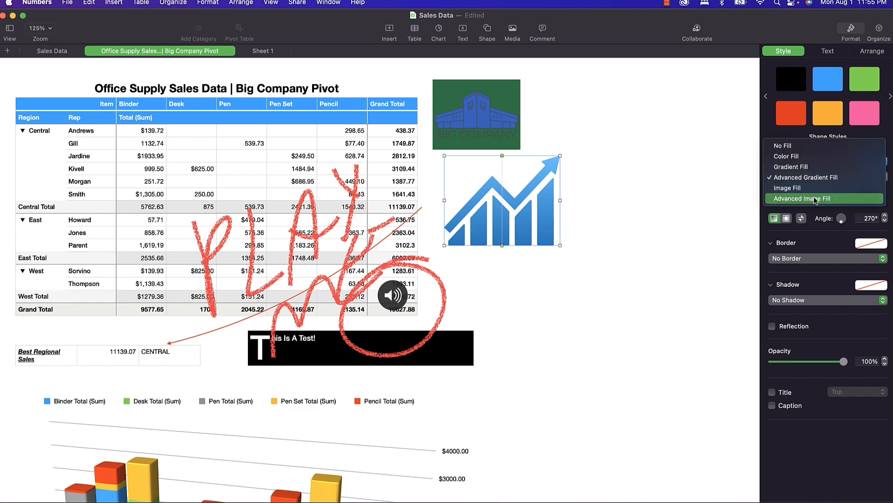
{"action": "left_click", "coordinate": [815, 198]}
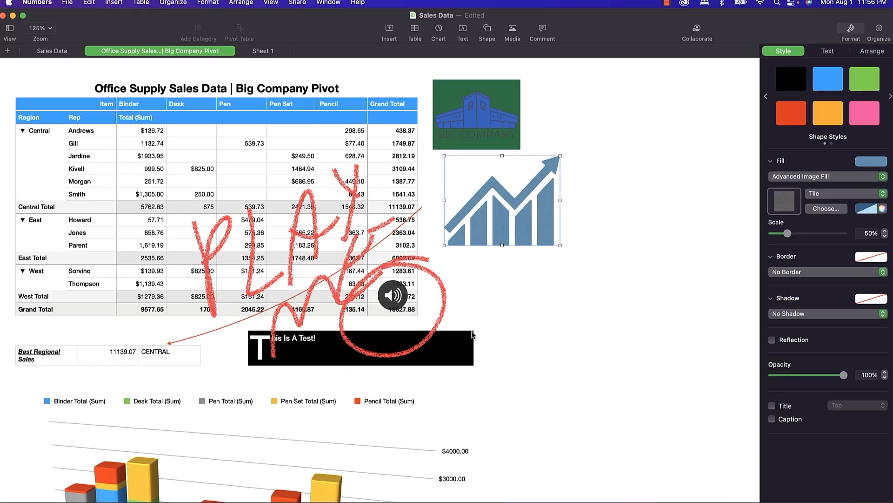
Fade the black text box's opacity, make it narrower, and give it a line border.
{"action": "left_click", "coordinate": [462, 347]}
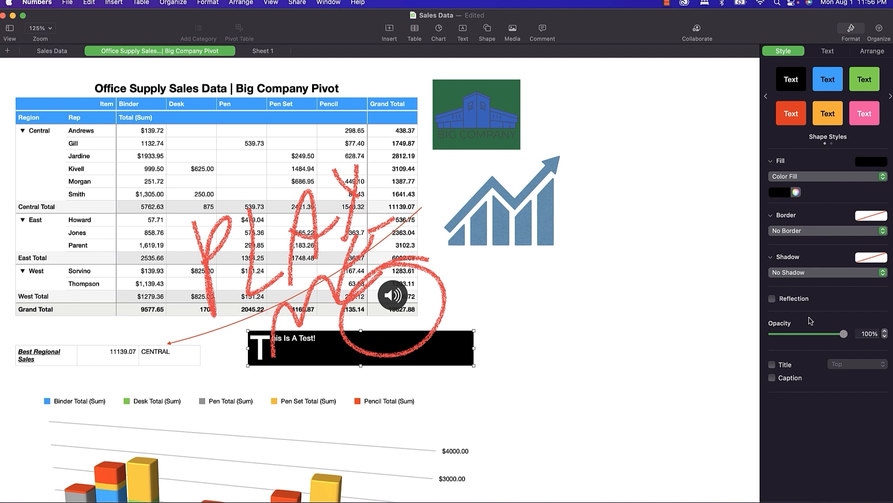
{"action": "left_click_drag", "start_coordinate": [847, 337], "coordinate": [797, 341]}
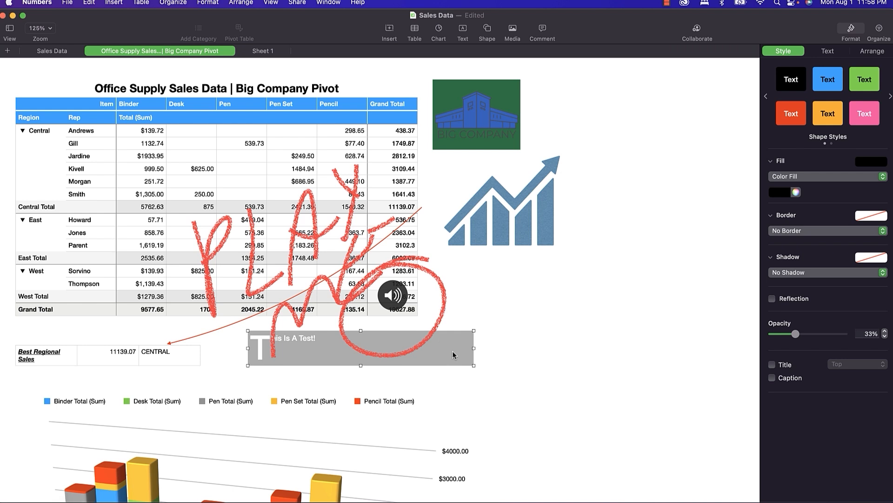
{"action": "left_click_drag", "start_coordinate": [474, 348], "coordinate": [540, 302]}
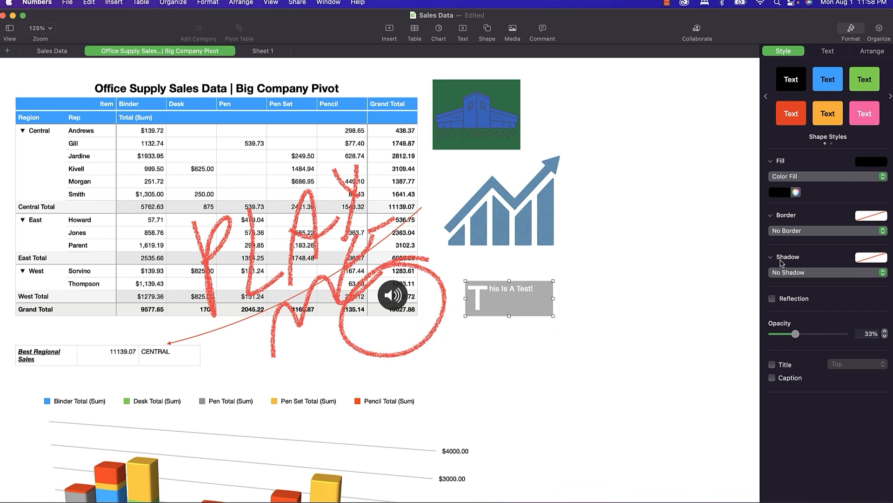
{"action": "left_click", "coordinate": [798, 231]}
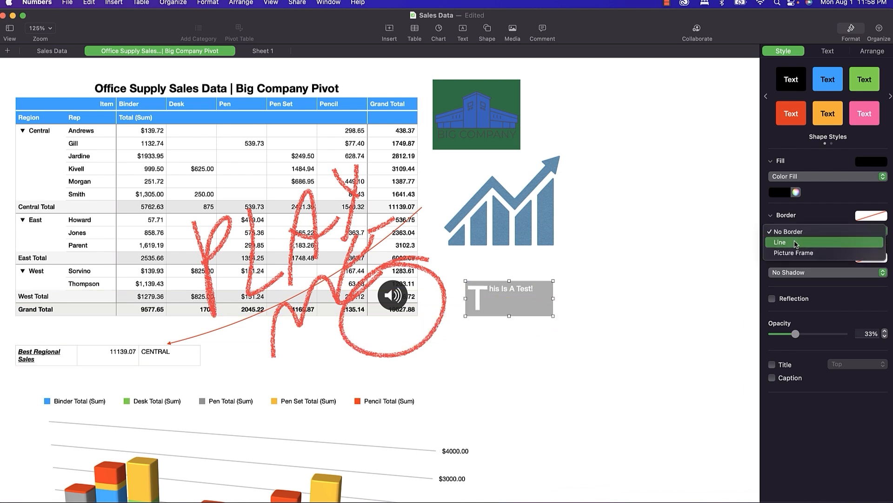
{"action": "left_click", "coordinate": [795, 243]}
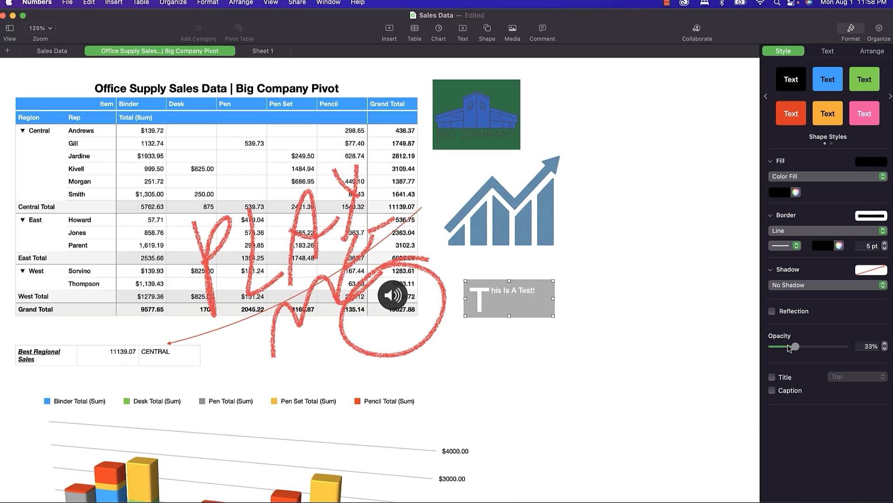
Add a 79% reflection, raise opacity to 42%, and apply a Drop Shadow.
{"action": "left_click", "coordinate": [773, 311]}
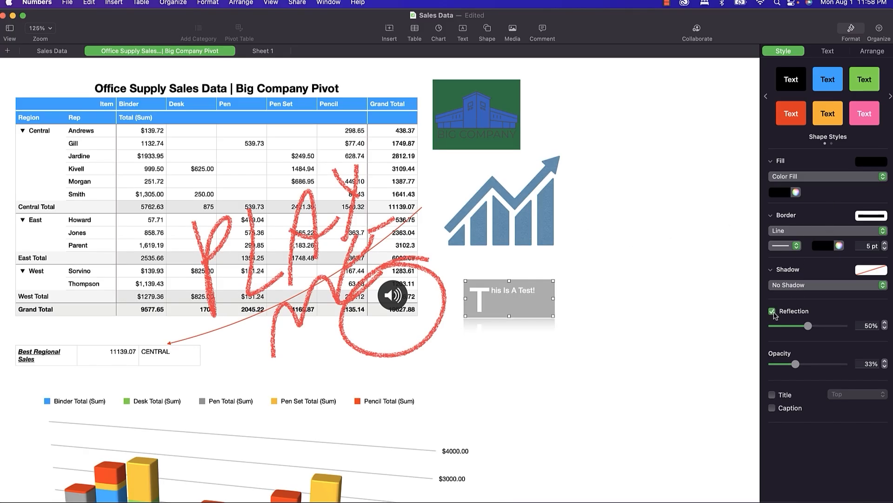
{"action": "left_click_drag", "start_coordinate": [808, 325], "coordinate": [835, 326]}
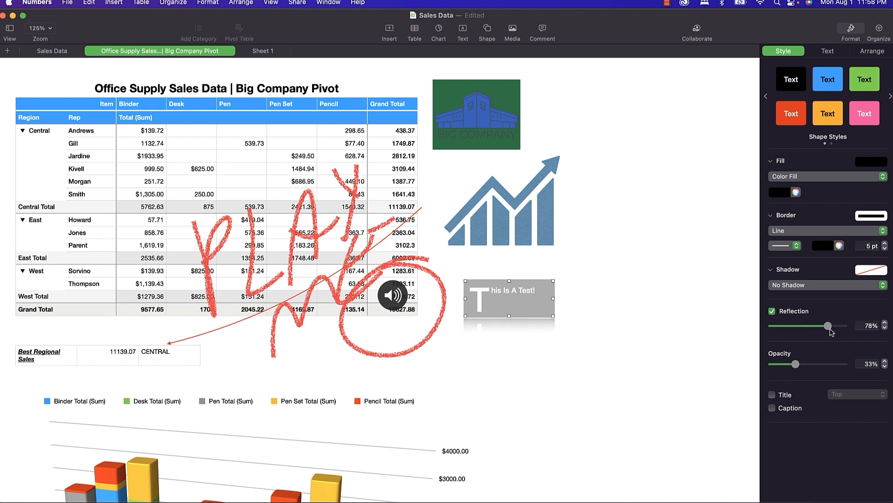
{"action": "mouse_move", "coordinate": [796, 364]}
{"action": "left_mouse_down"}
{"action": "mouse_move", "coordinate": [837, 364]}
{"action": "mouse_move", "coordinate": [805, 366]}
{"action": "left_mouse_up"}
{"action": "mouse_move", "coordinate": [828, 325]}
{"action": "left_mouse_down"}
{"action": "mouse_move", "coordinate": [845, 327]}
{"action": "mouse_move", "coordinate": [829, 330]}
{"action": "left_mouse_up"}
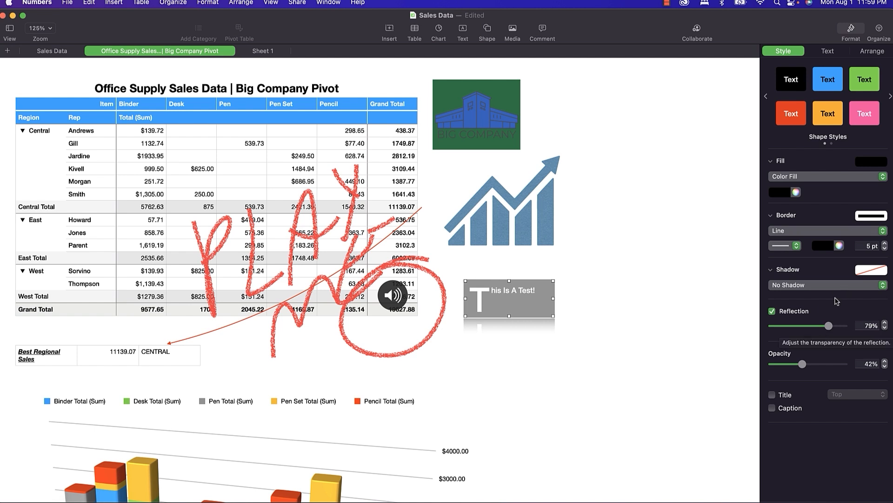
{"action": "left_click", "coordinate": [821, 284]}
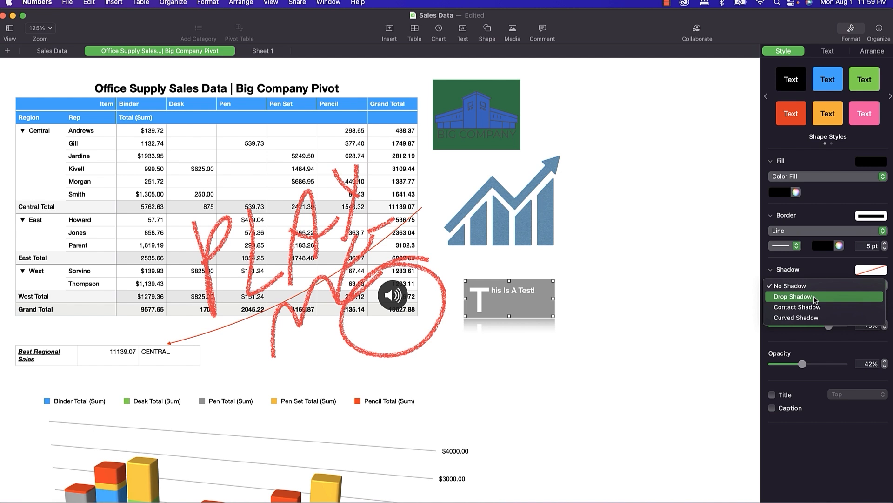
{"action": "left_click", "coordinate": [816, 297]}
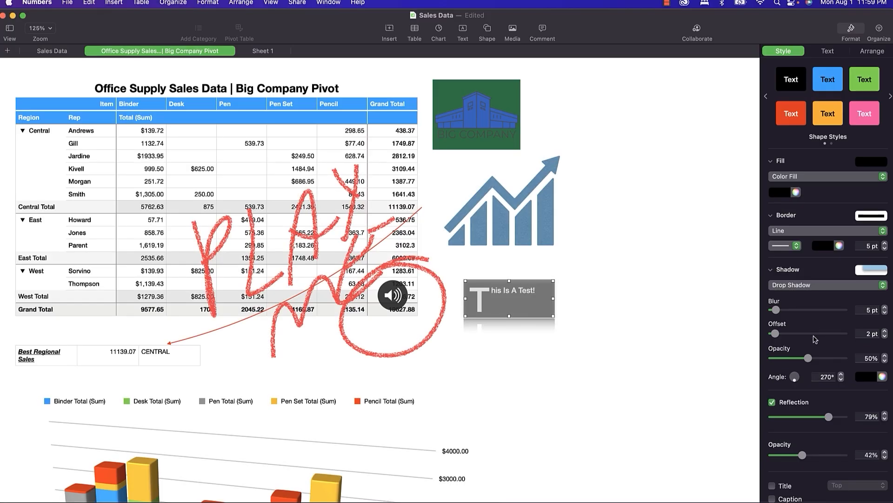
{"action": "scroll", "coordinate": [815, 340], "scroll_direction": "down", "scroll_amount": 2}
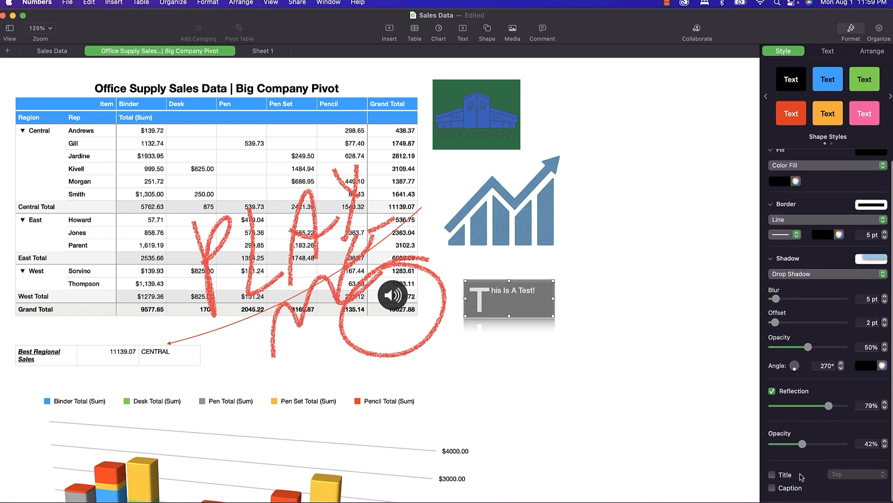
Turn on Title and Caption, entering 'A work' as the title and 'Of Art!' as the caption.
{"action": "left_click", "coordinate": [772, 475]}
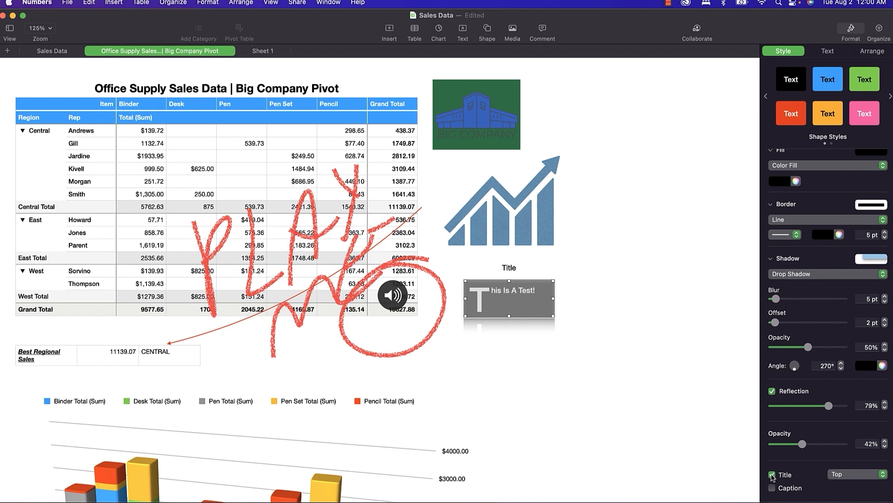
{"action": "left_click", "coordinate": [772, 488]}
{"action": "left_click", "coordinate": [512, 269]}
{"action": "type", "text": "A"}
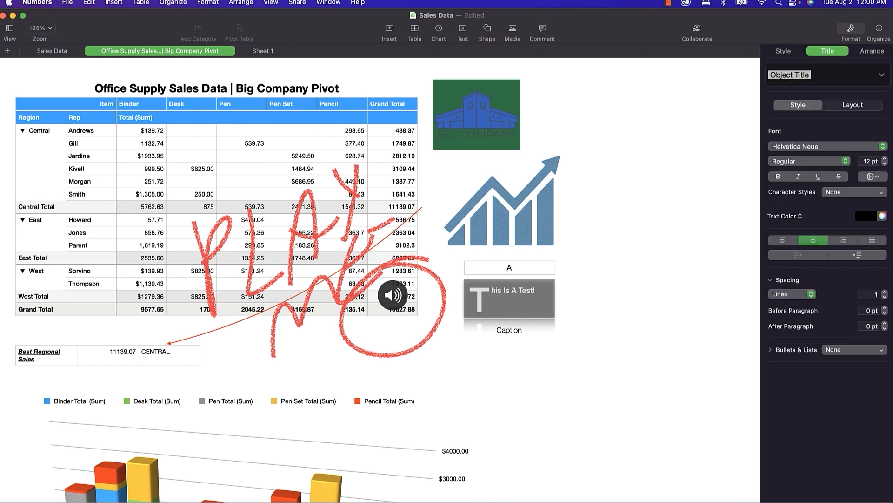
{"action": "type", "text": " work"}
{"action": "left_click", "coordinate": [515, 331]}
{"action": "type", "text": "Of Art!"}
{"action": "key", "text": "Return"}
{"action": "key", "text": "BackSpace"}
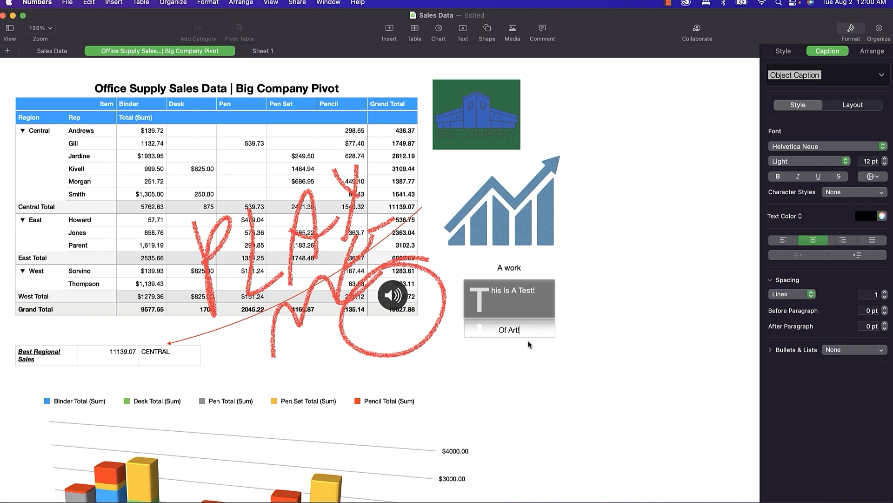
{"action": "left_click", "coordinate": [523, 355]}
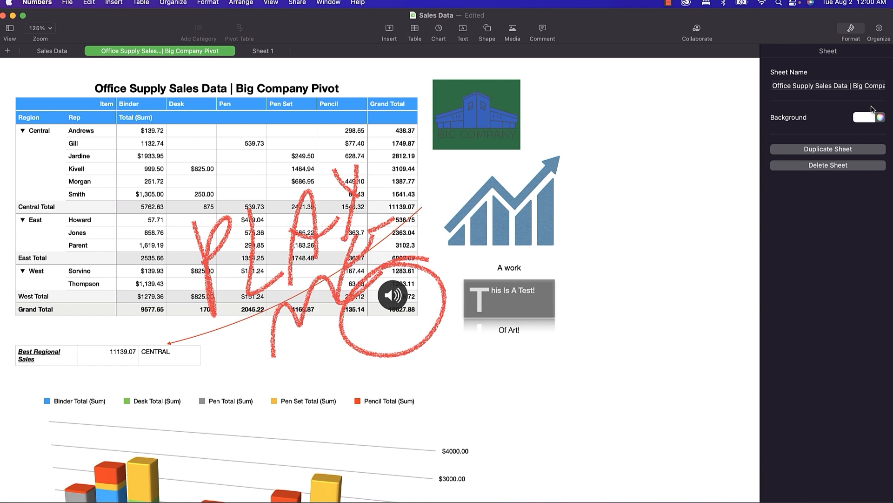
Reselect the 'This Is A Test!' text box with the Format sidebar shown.
{"action": "left_click", "coordinate": [851, 30]}
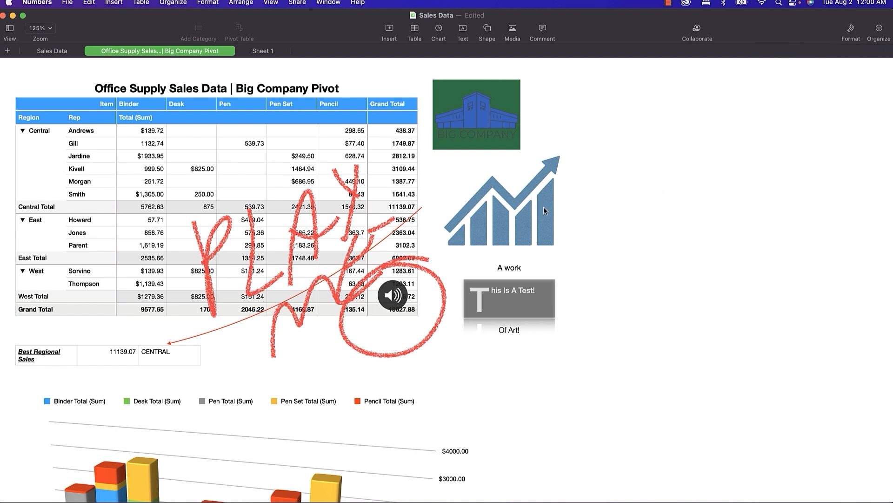
{"action": "left_click", "coordinate": [517, 295]}
{"action": "left_click", "coordinate": [851, 30]}
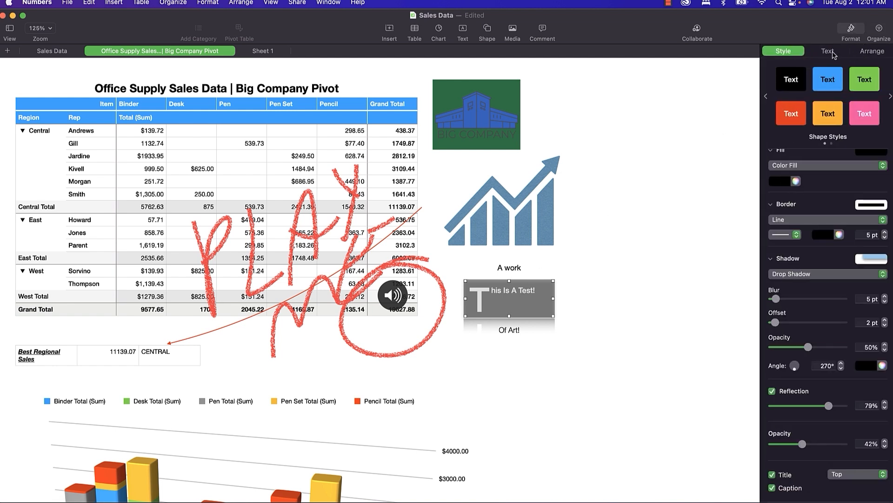
Add the text box's look to a new slot on the next Shape Styles page.
{"action": "left_click", "coordinate": [889, 96]}
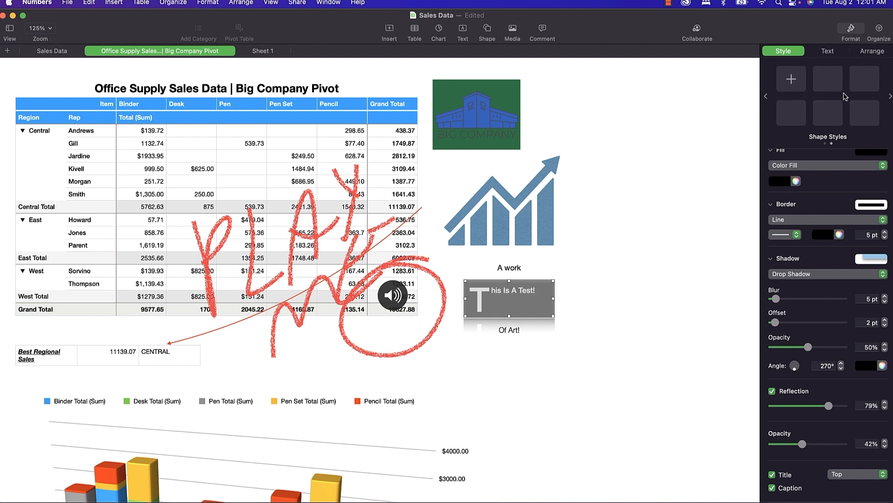
{"action": "left_click", "coordinate": [794, 83]}
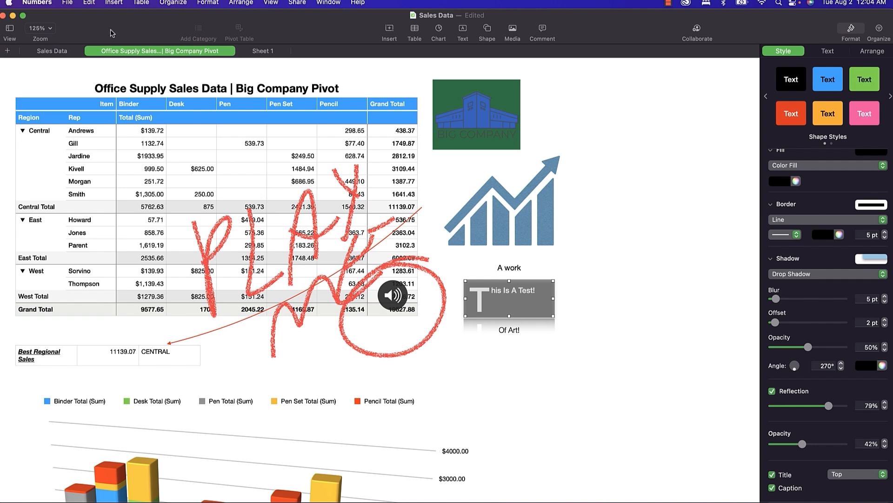
Switch to the Sales Data sheet and browse the Edit menu without choosing anything.
{"action": "left_click", "coordinate": [51, 51]}
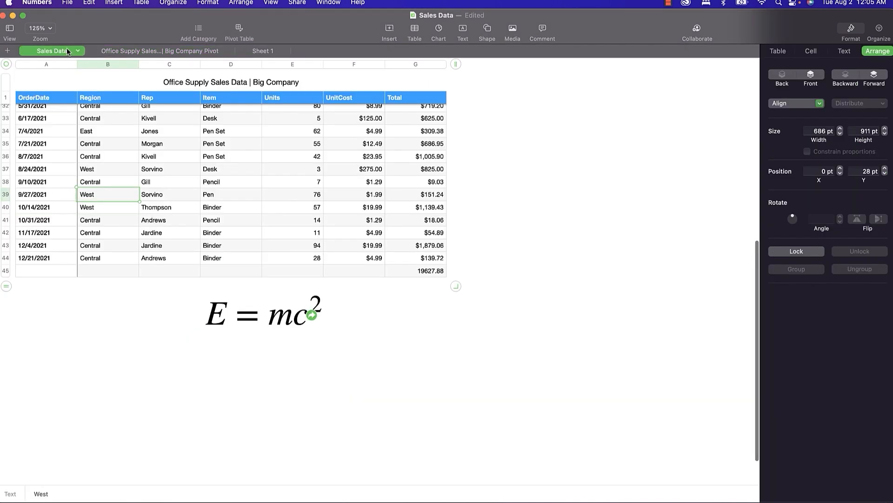
{"action": "left_click", "coordinate": [89, 4]}
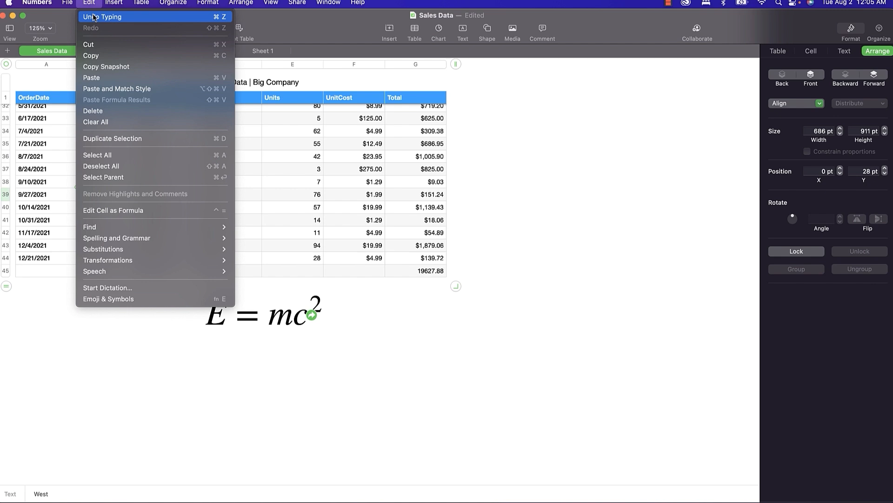
{"action": "mouse_move", "coordinate": [170, 228]}
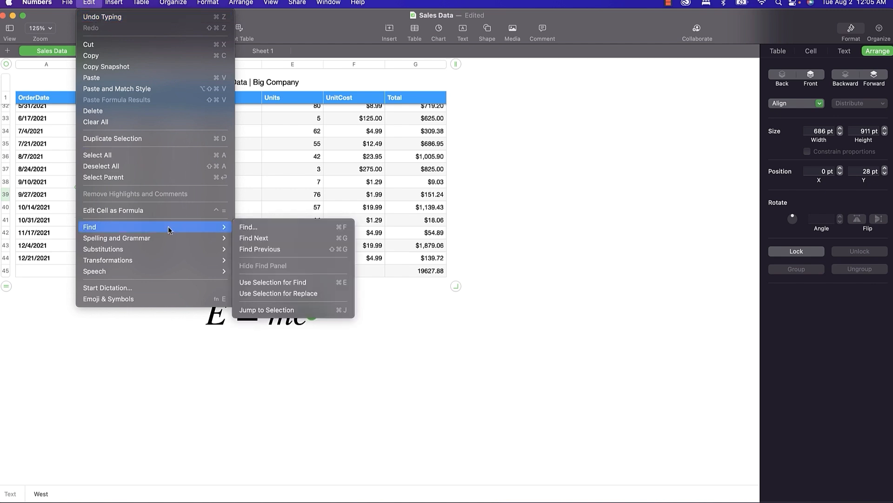
{"action": "left_click", "coordinate": [226, 359]}
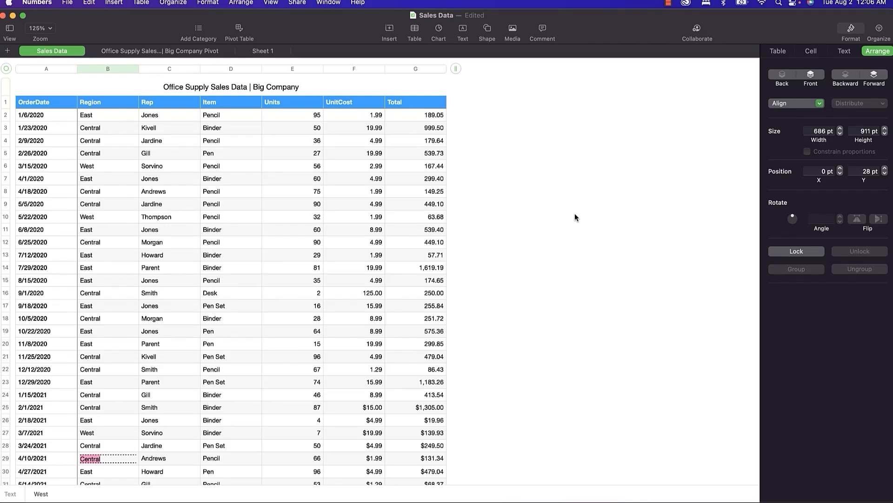
{"action": "left_click", "coordinate": [215, 116]}
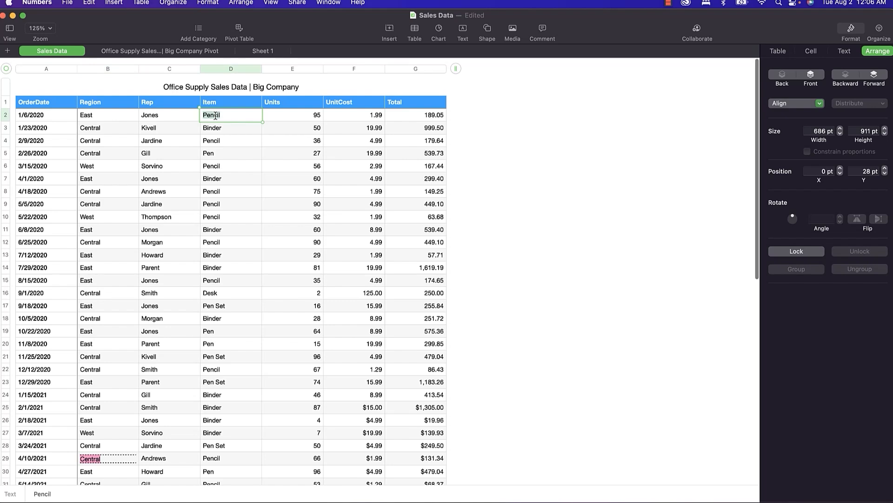
{"action": "right_click", "coordinate": [215, 116]}
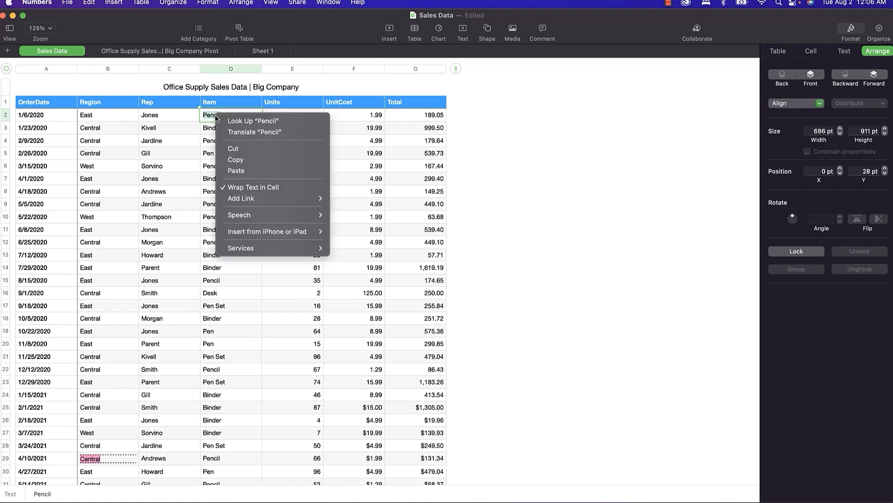
{"action": "left_click", "coordinate": [242, 122]}
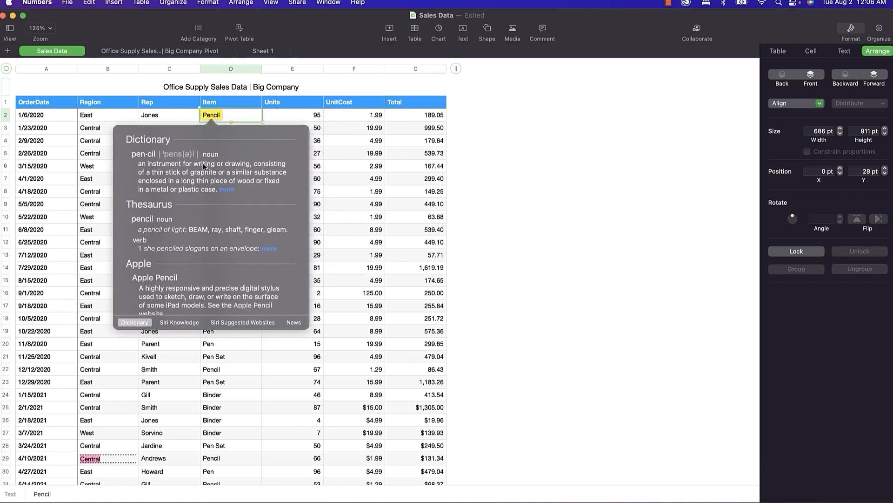
{"action": "scroll", "coordinate": [194, 164], "scroll_direction": "down", "scroll_amount": 3}
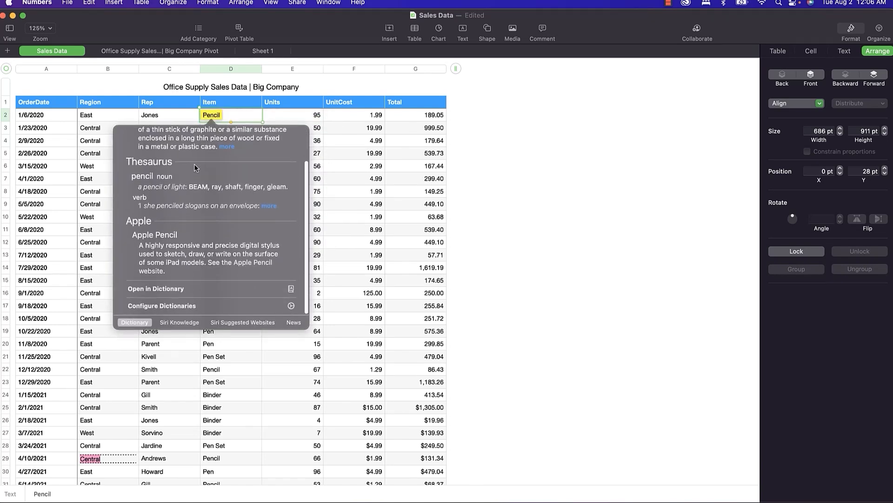
{"action": "left_click", "coordinate": [186, 324]}
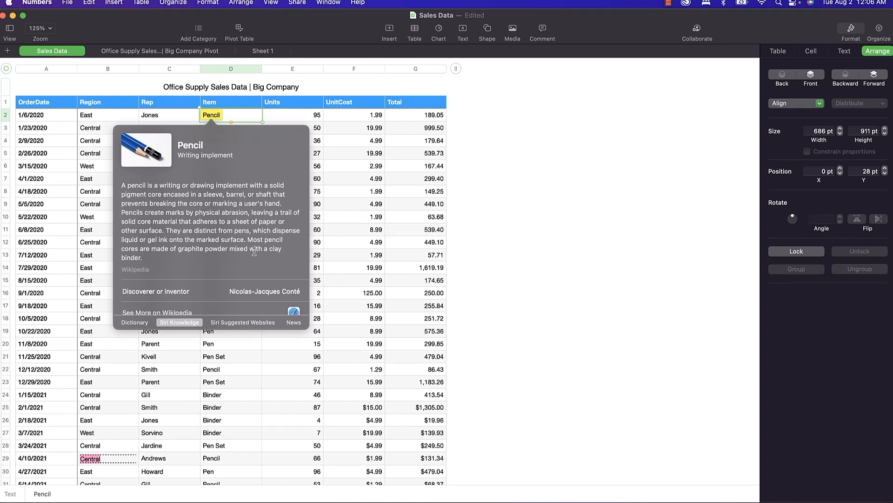
{"action": "left_click", "coordinate": [242, 323]}
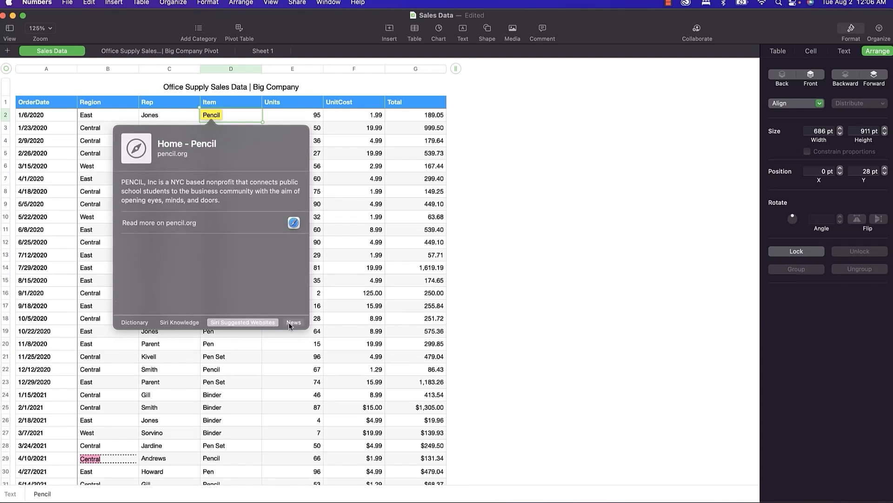
{"action": "left_click", "coordinate": [290, 323]}
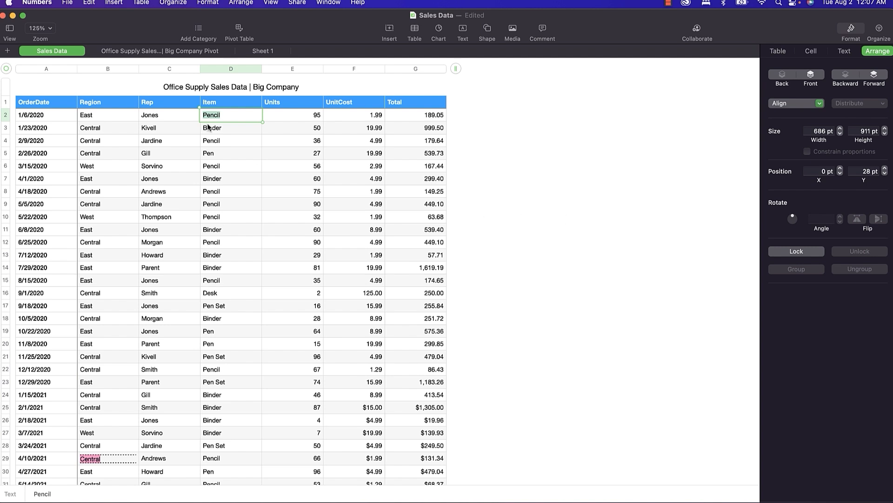
{"action": "left_click", "coordinate": [166, 113]}
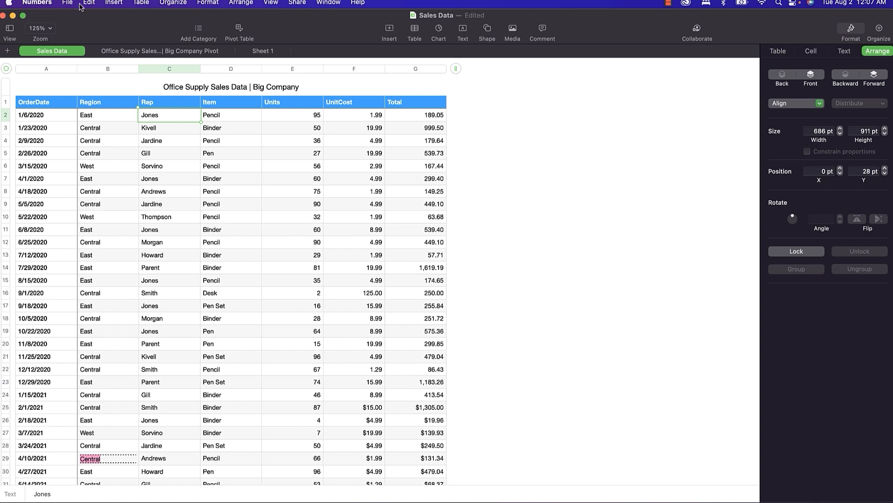
{"action": "left_click", "coordinate": [87, 2]}
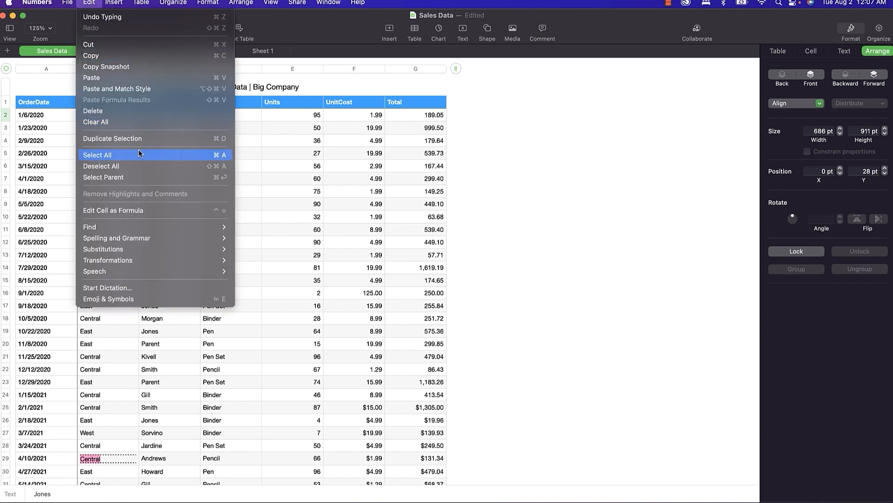
{"action": "mouse_move", "coordinate": [159, 228]}
{"action": "left_click", "coordinate": [247, 226]}
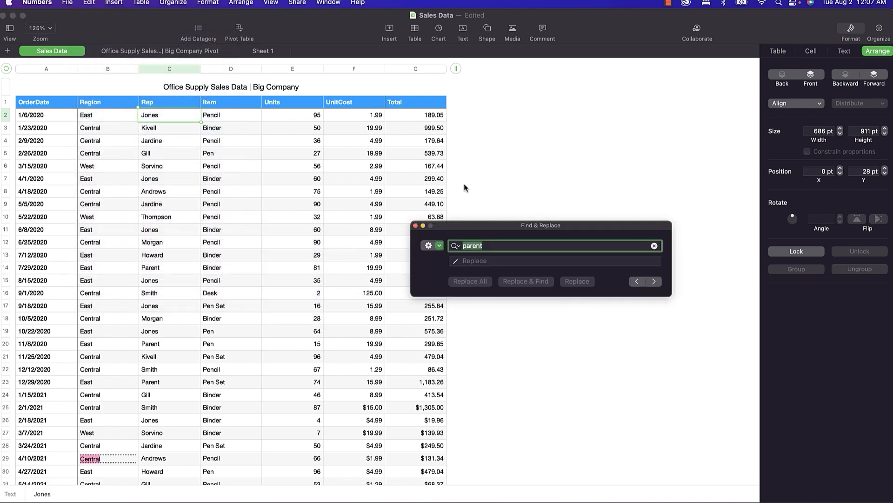
{"action": "left_click", "coordinate": [492, 249]}
{"action": "left_click", "coordinate": [471, 260]}
{"action": "type", "text": "Parant"}
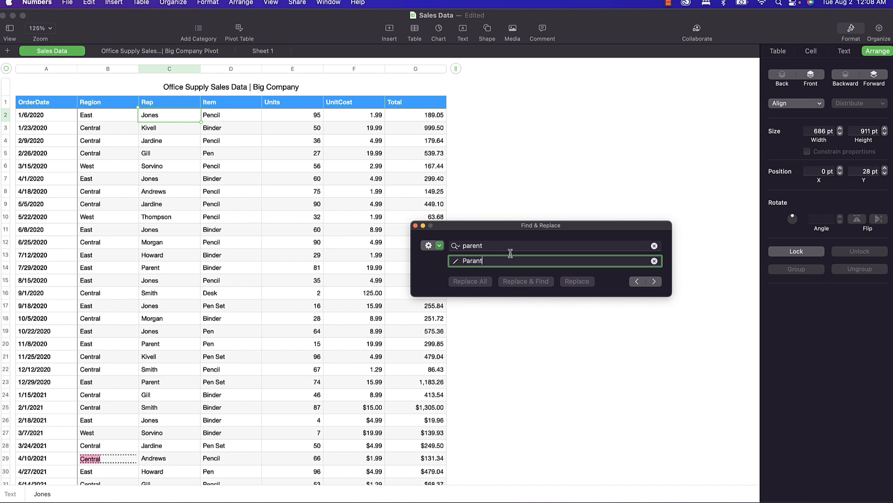
{"action": "left_click", "coordinate": [655, 281]}
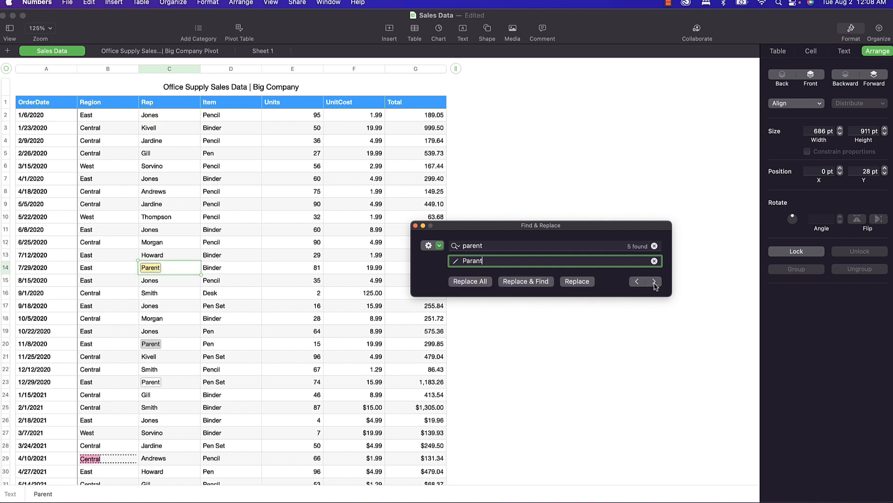
{"action": "left_click", "coordinate": [471, 282]}
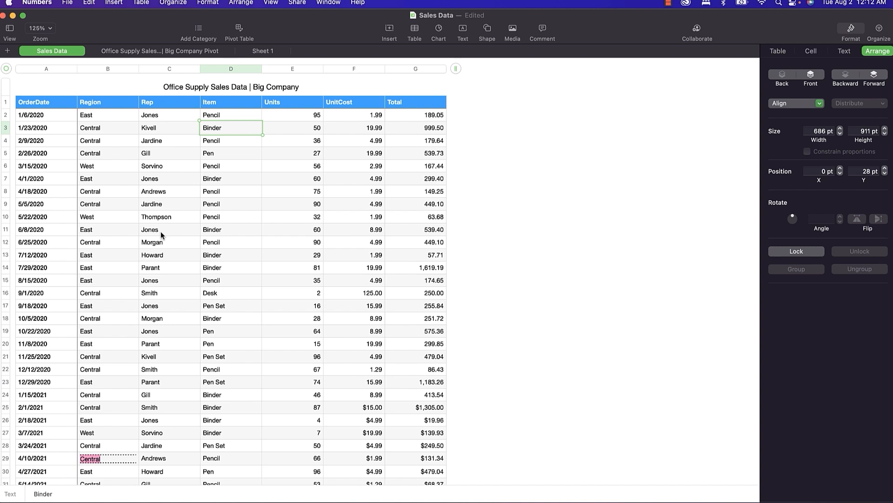
Enter 'Kljhlkjhf' in B2, use Learn Spelling on it, then undo so B2 reads East.
{"action": "left_click", "coordinate": [86, 116]}
{"action": "type", "text": "Kljhlkjhf"}
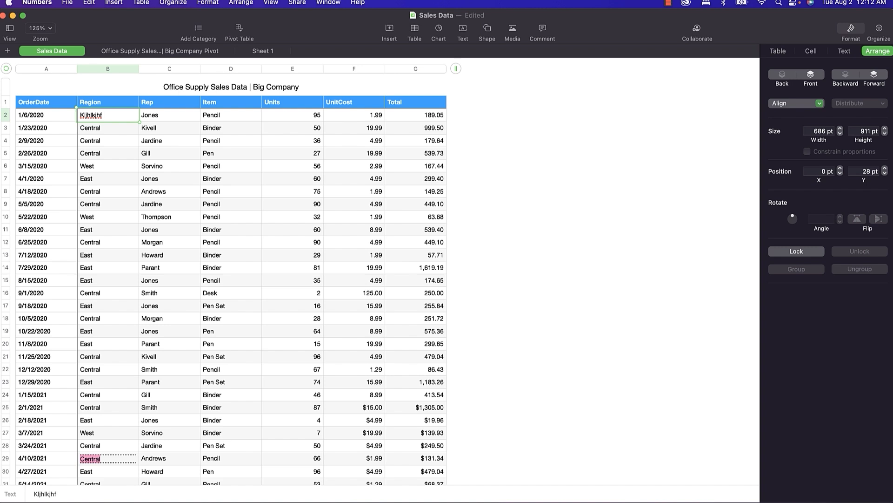
{"action": "right_click", "coordinate": [93, 117]}
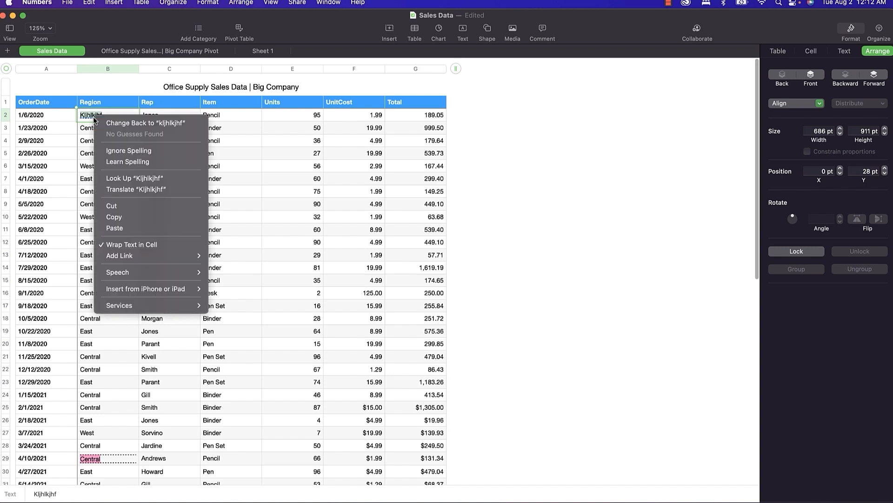
{"action": "left_click", "coordinate": [124, 161]}
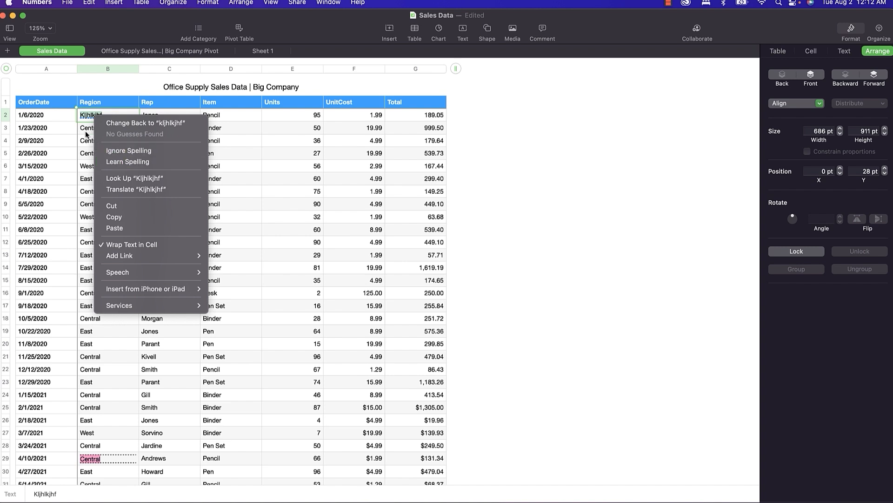
{"action": "key", "text": "super+z"}
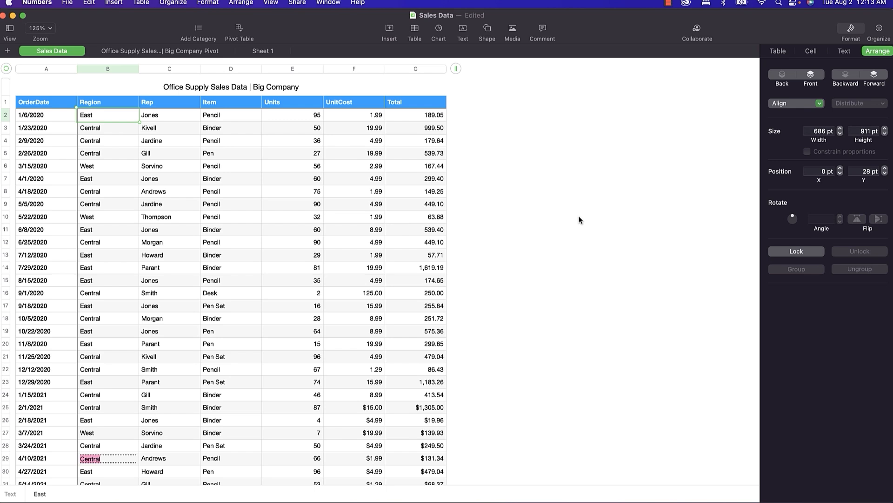
{"action": "left_click", "coordinate": [236, 182]}
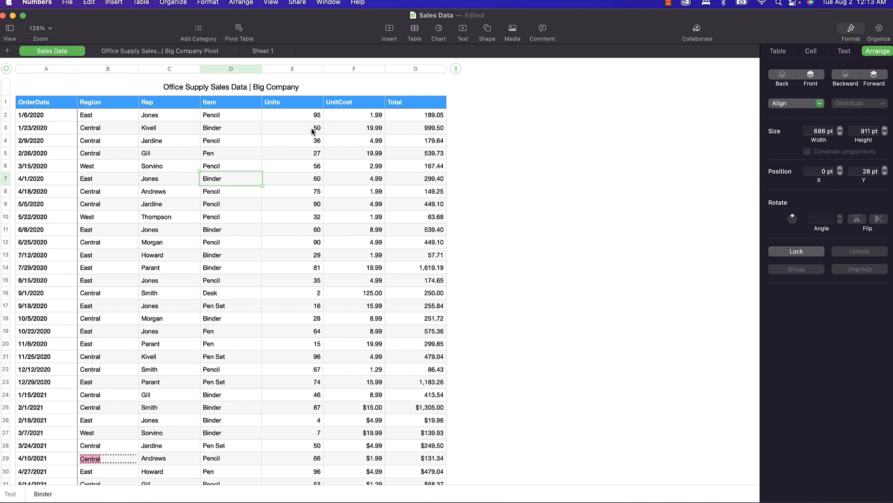
Add the comment 'Hi World!' to cell D7.
{"action": "left_click", "coordinate": [543, 30]}
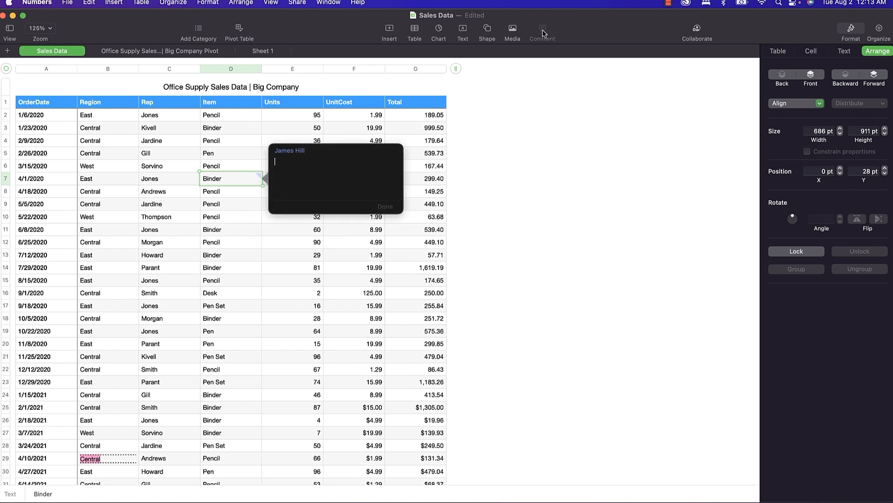
{"action": "type", "text": "Hi World!"}
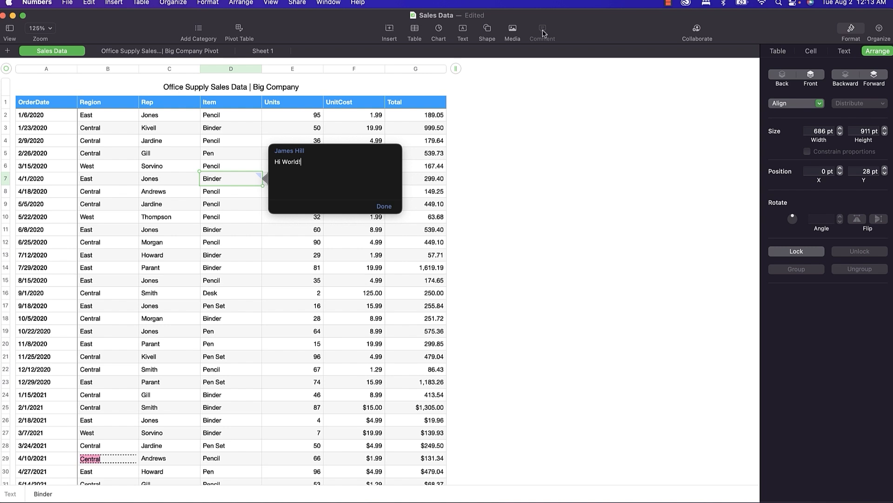
{"action": "left_click", "coordinate": [189, 233]}
{"action": "mouse_move", "coordinate": [227, 182]}
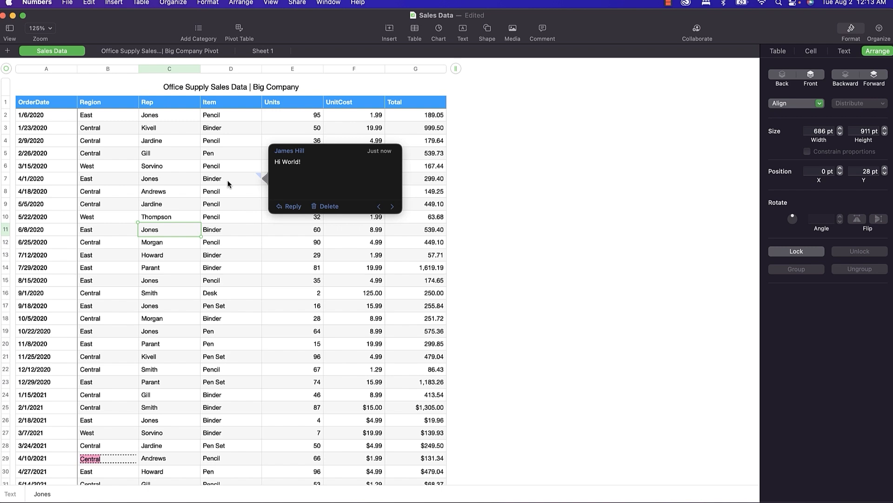
Enable Print comments in Print Setup, then return to the sheet.
{"action": "key", "text": "super+p"}
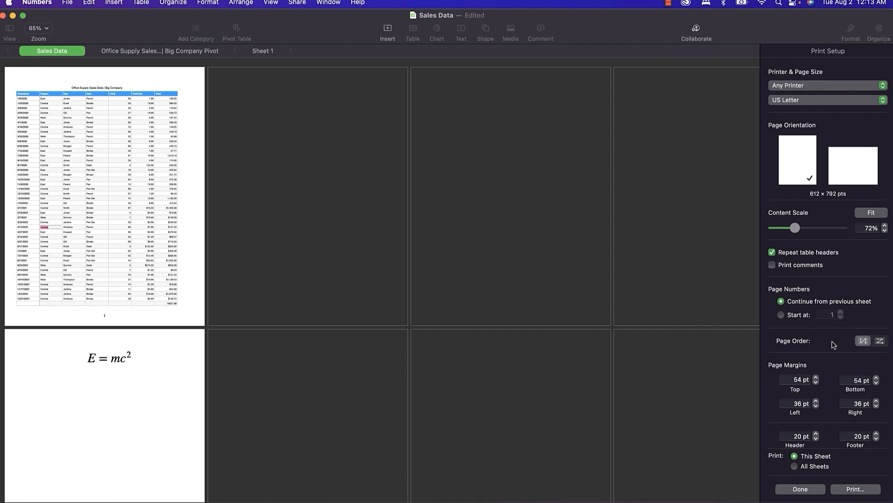
{"action": "left_click", "coordinate": [773, 265]}
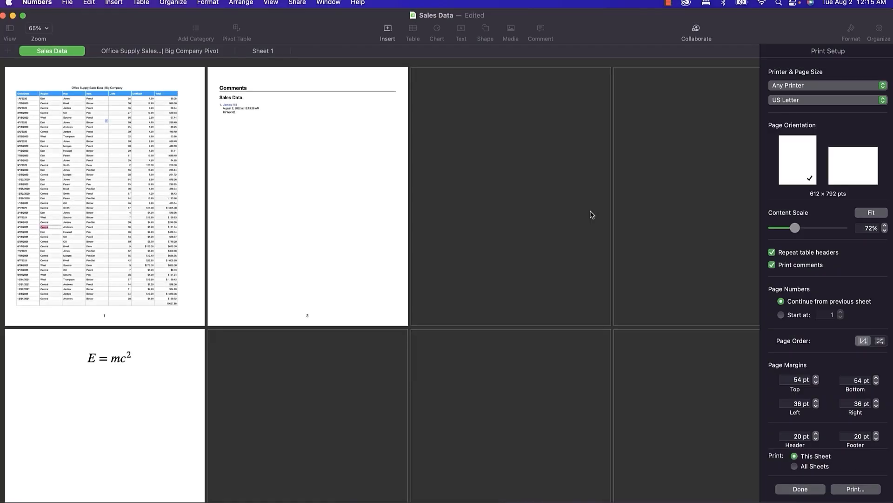
{"action": "key", "text": "Escape"}
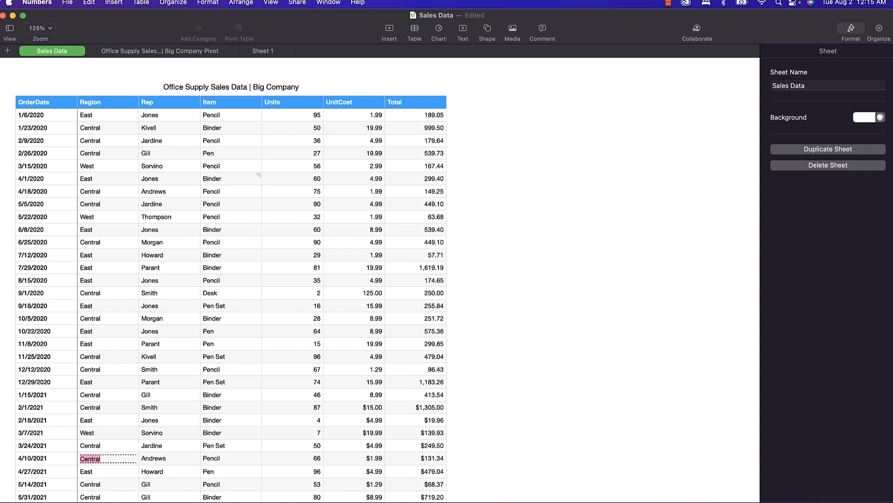
{"action": "left_click", "coordinate": [25, 3]}
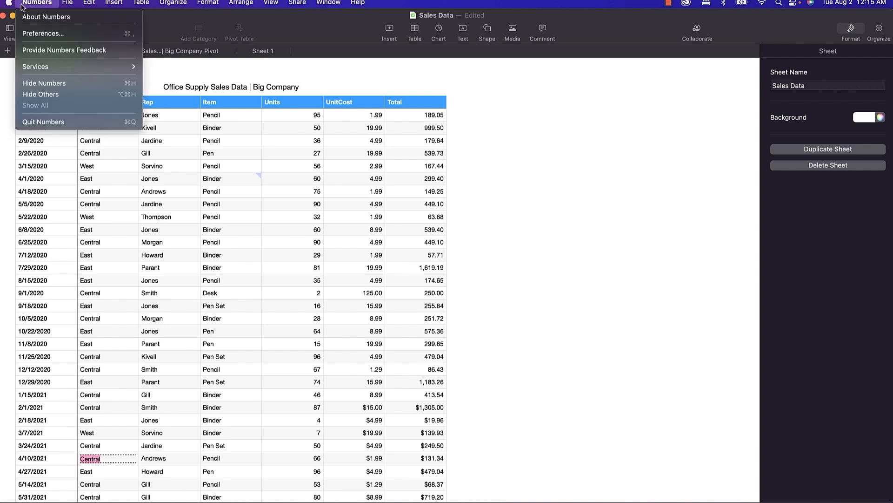
{"action": "left_click", "coordinate": [59, 34]}
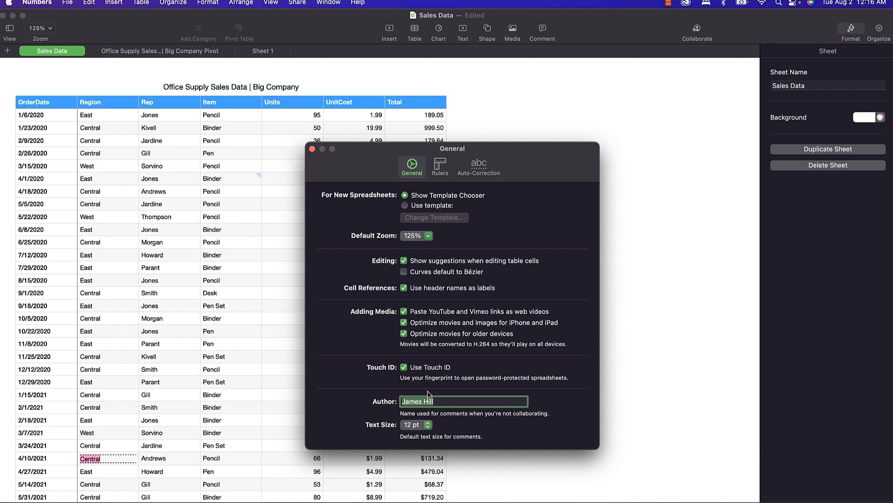
{"action": "left_click", "coordinate": [311, 149]}
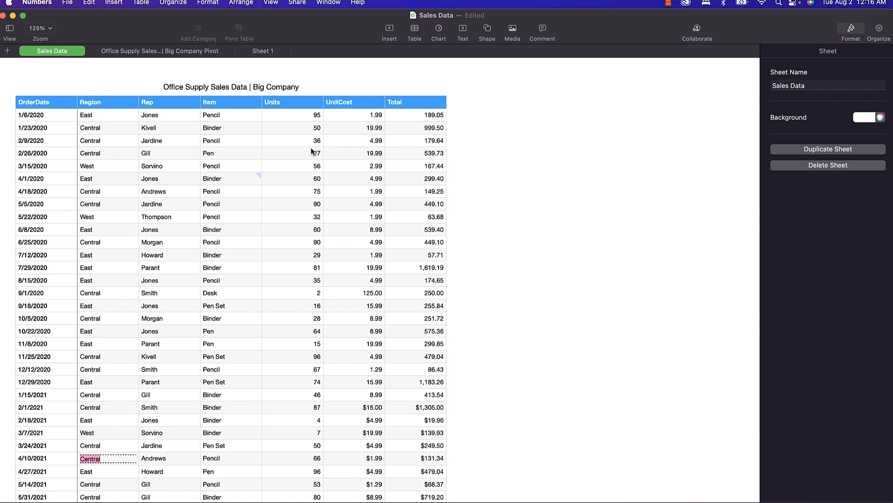
{"action": "left_click", "coordinate": [271, 3]}
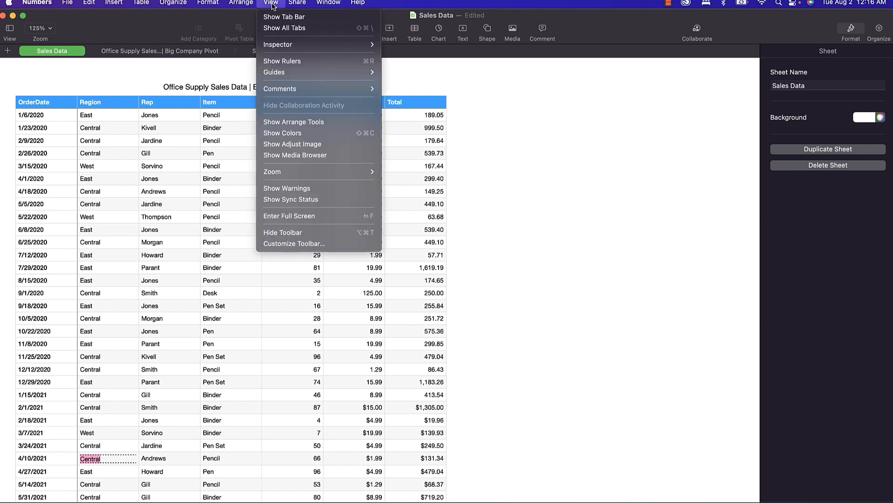
{"action": "mouse_move", "coordinate": [309, 90]}
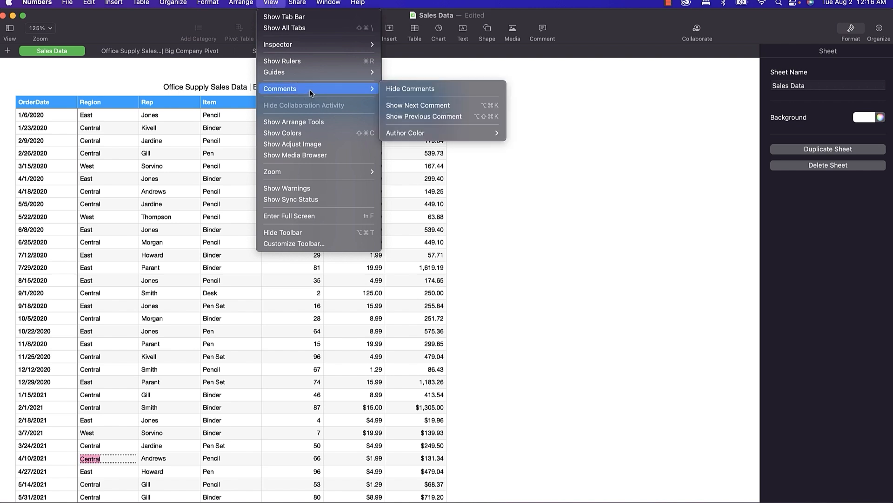
{"action": "mouse_move", "coordinate": [448, 132]}
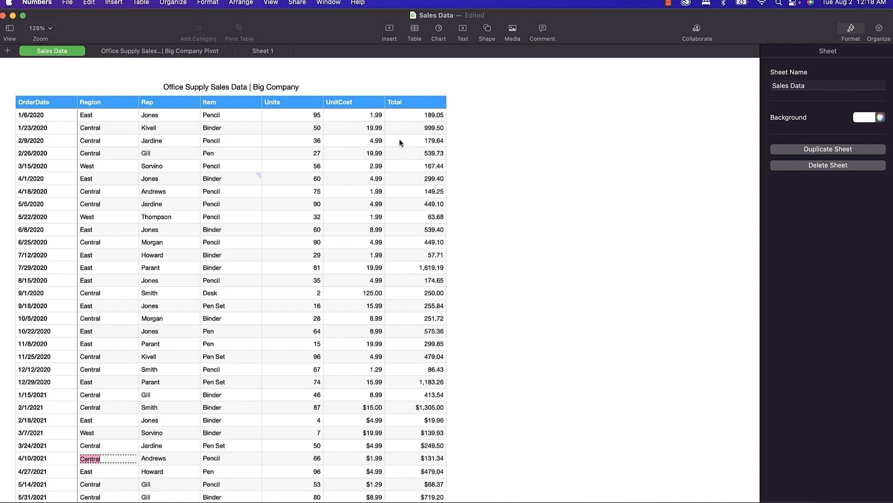
{"action": "left_click", "coordinate": [296, 4]}
{"action": "mouse_move", "coordinate": [317, 34]}
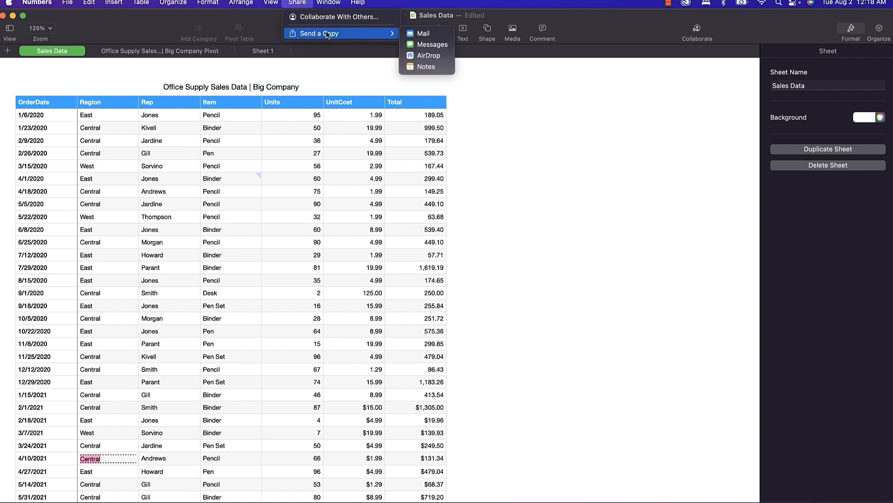
{"action": "left_click", "coordinate": [427, 56]}
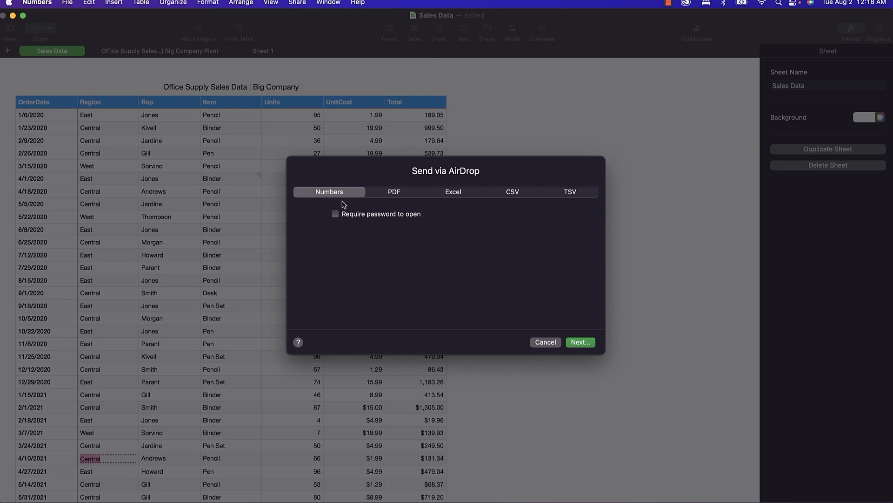
{"action": "left_click", "coordinate": [393, 194]}
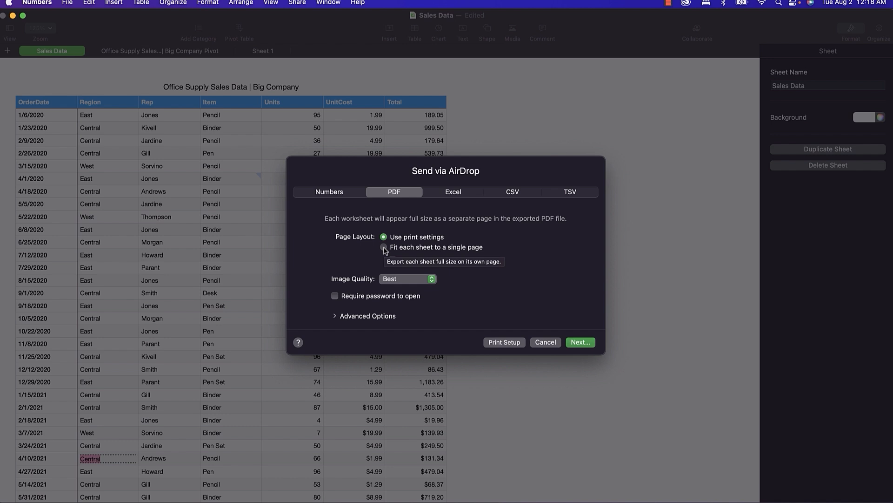
{"action": "left_click", "coordinate": [454, 193]}
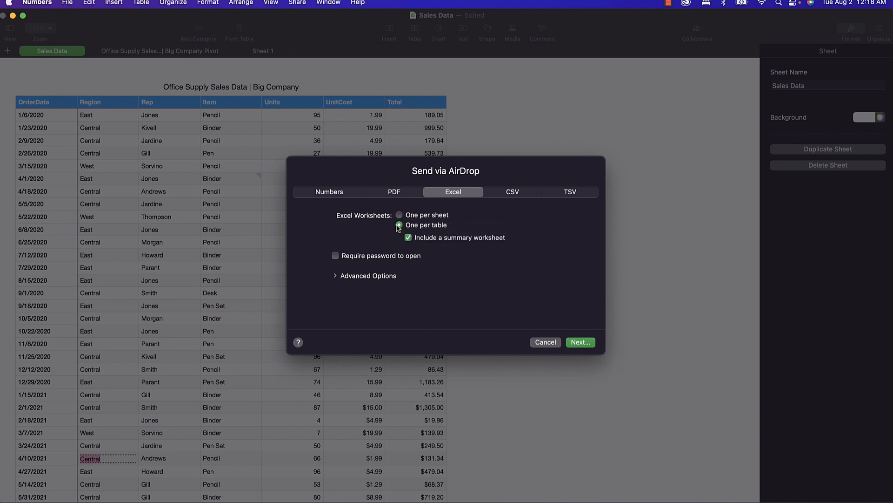
{"action": "left_click", "coordinate": [335, 276]}
{"action": "left_click", "coordinate": [371, 295]}
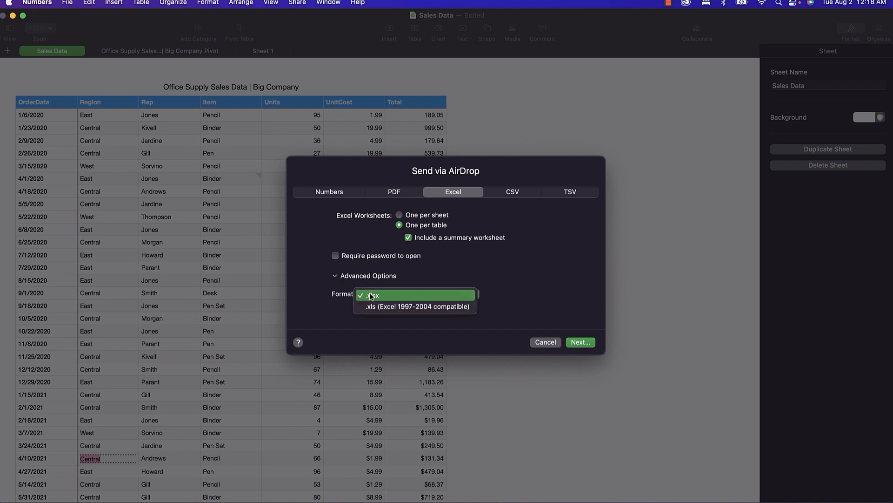
{"action": "left_click", "coordinate": [490, 313]}
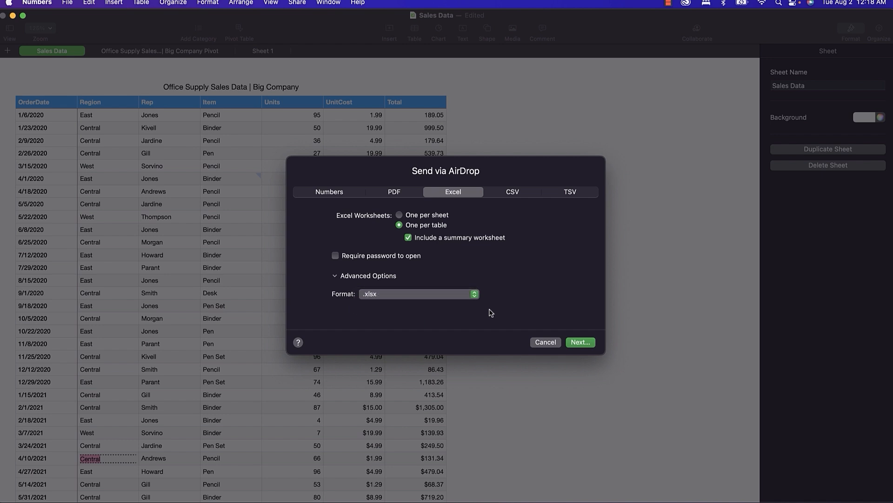
{"action": "left_click", "coordinate": [512, 197]}
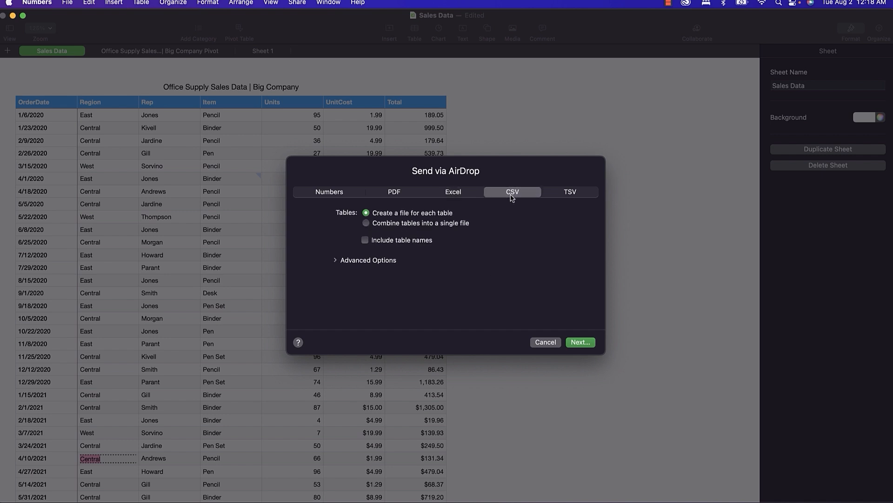
{"action": "left_click", "coordinate": [574, 195]}
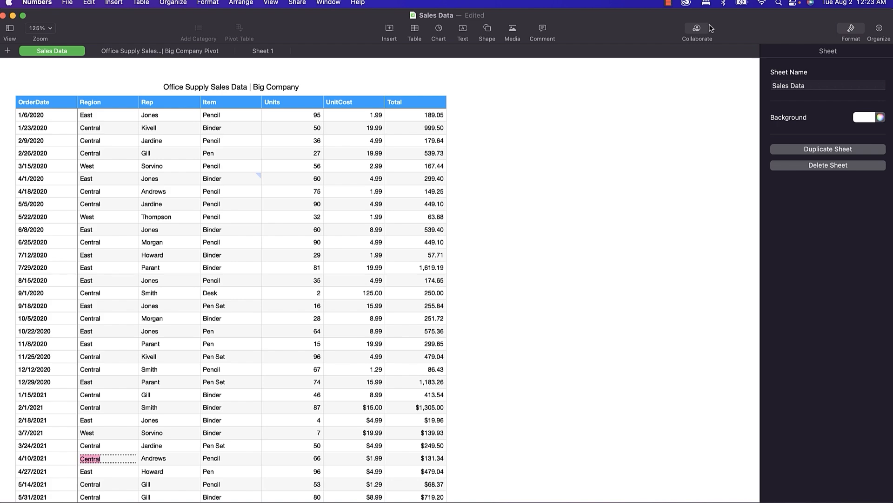
{"action": "left_click", "coordinate": [302, 3]}
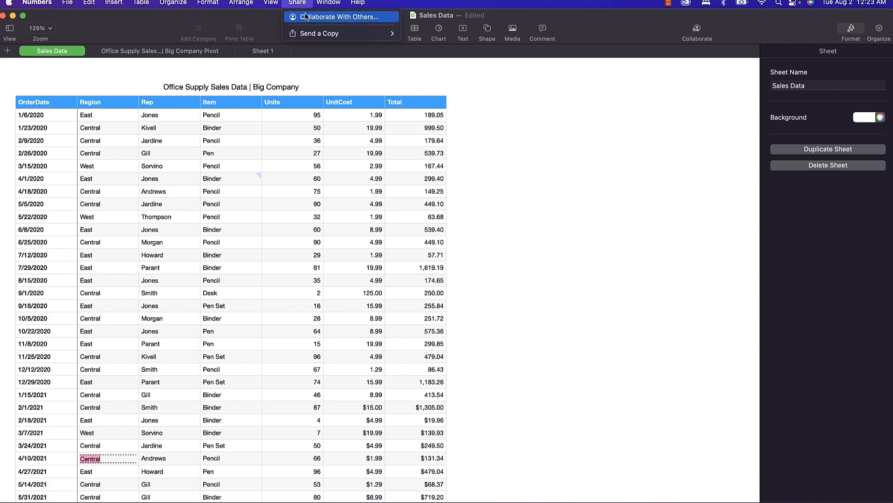
{"action": "left_click", "coordinate": [305, 16]}
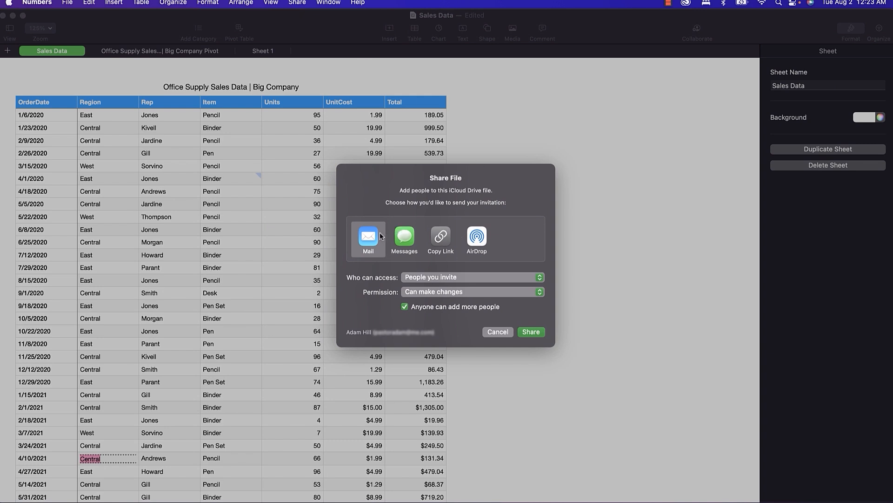
{"action": "left_click", "coordinate": [405, 237]}
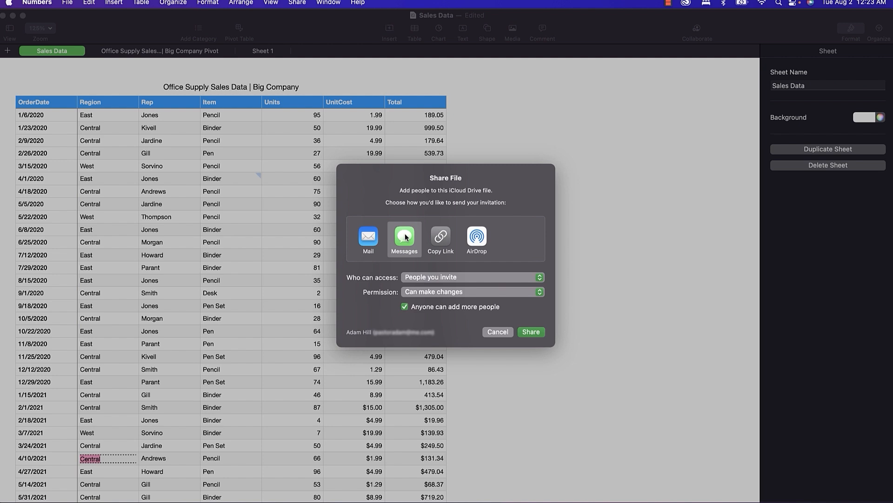
{"action": "left_click", "coordinate": [440, 238]}
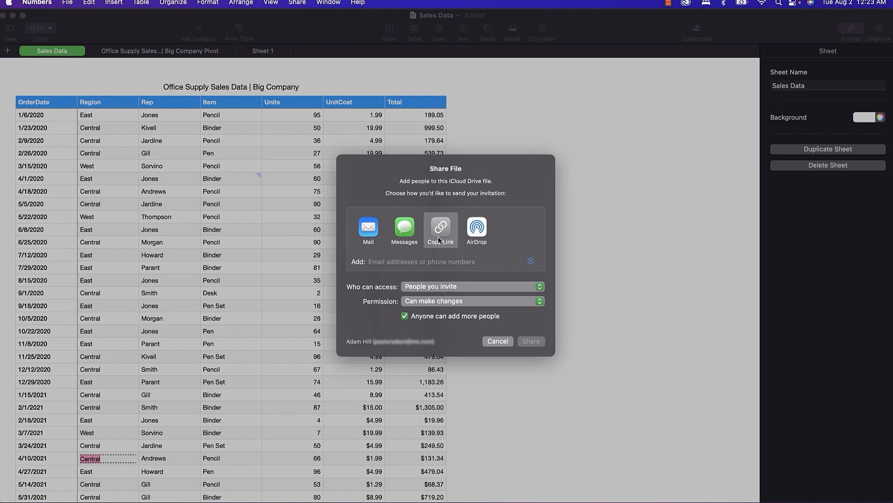
{"action": "left_click", "coordinate": [481, 231]}
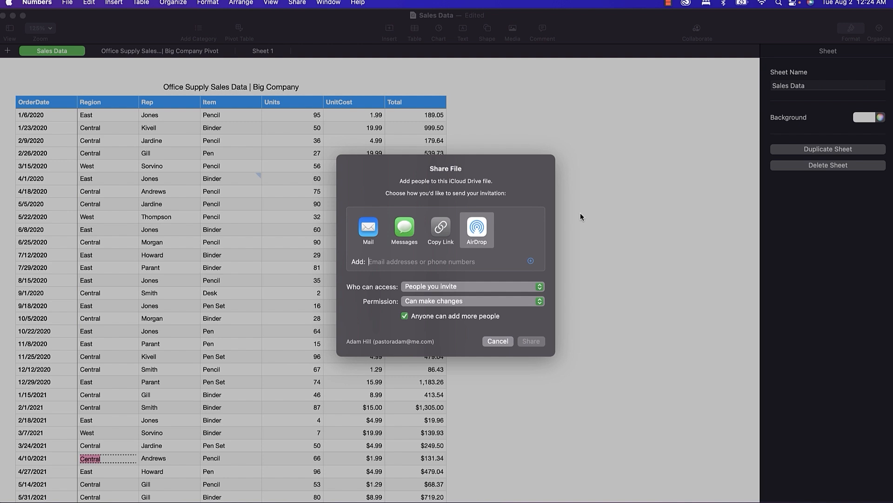
{"action": "left_click", "coordinate": [498, 341]}
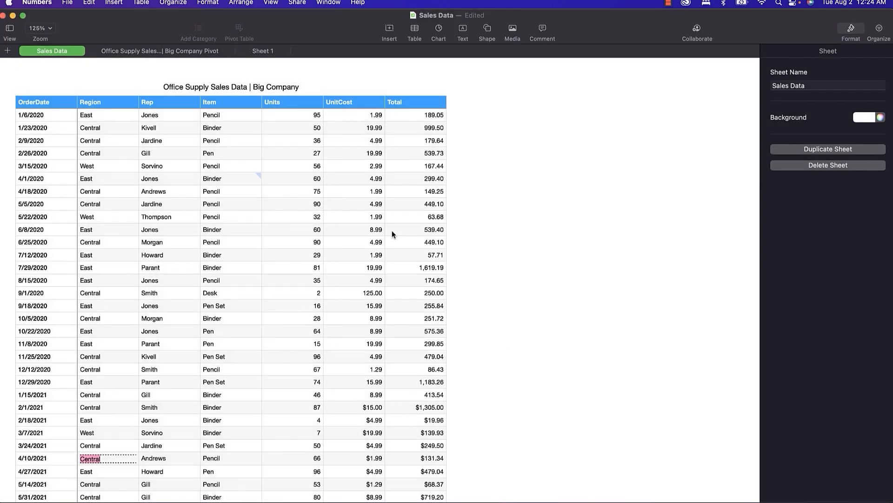
{"action": "left_click", "coordinate": [392, 230]}
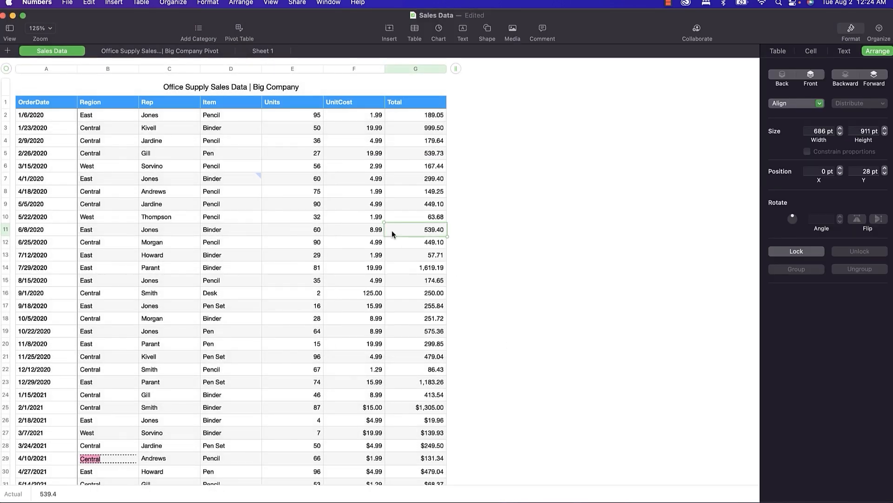
{"action": "left_click", "coordinate": [255, 182]}
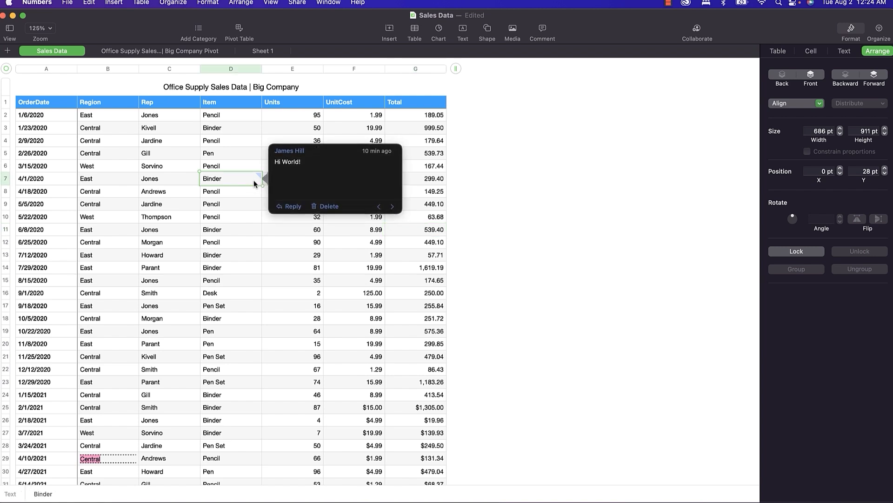
{"action": "left_click", "coordinate": [188, 177]}
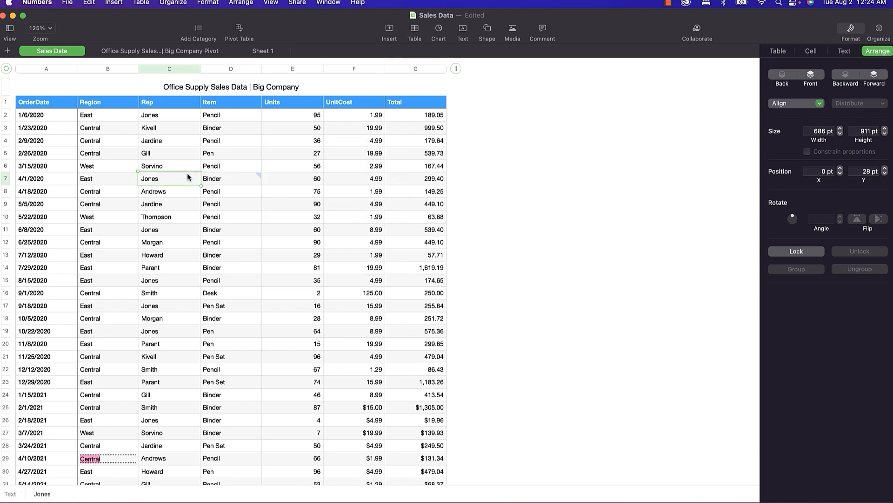
{"action": "left_click", "coordinate": [189, 166]}
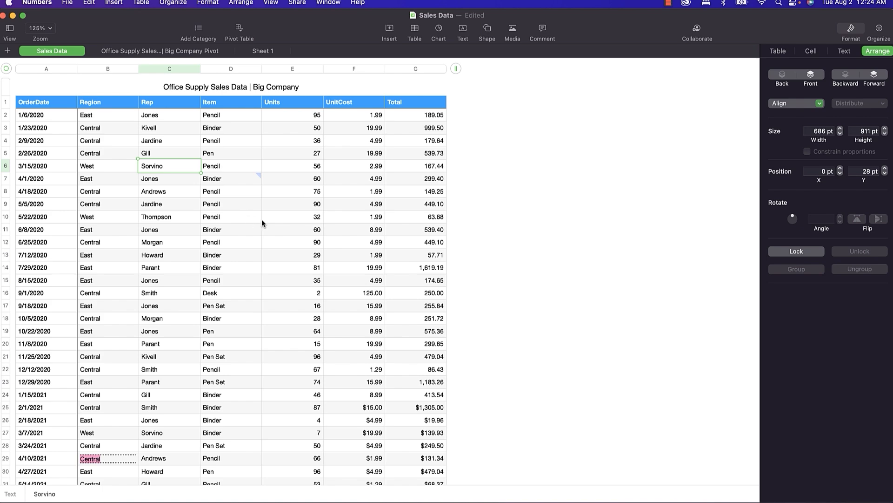
{"action": "mouse_move", "coordinate": [254, 181]}
{"action": "left_click", "coordinate": [696, 30]}
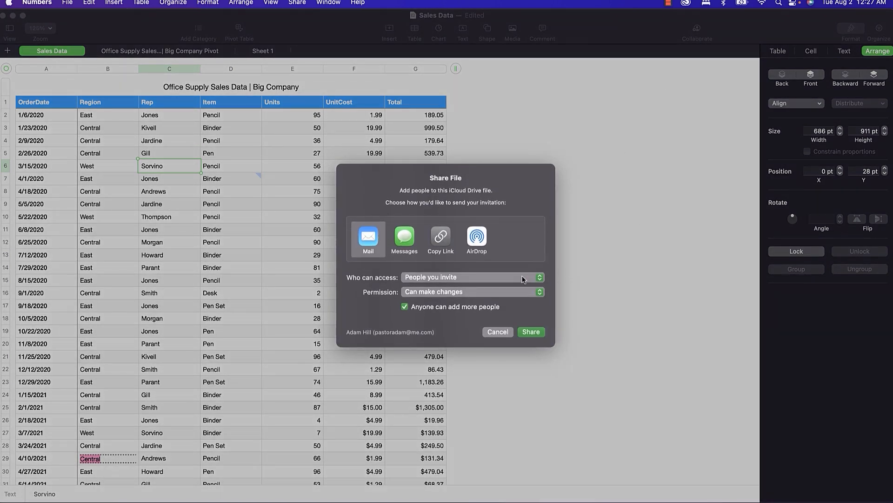
{"action": "left_click", "coordinate": [475, 274]}
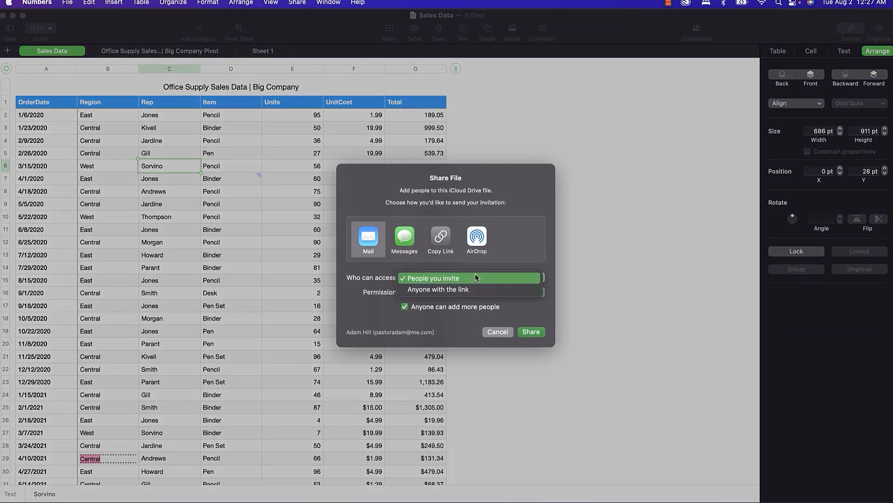
{"action": "left_click", "coordinate": [367, 295]}
{"action": "left_click", "coordinate": [413, 296]}
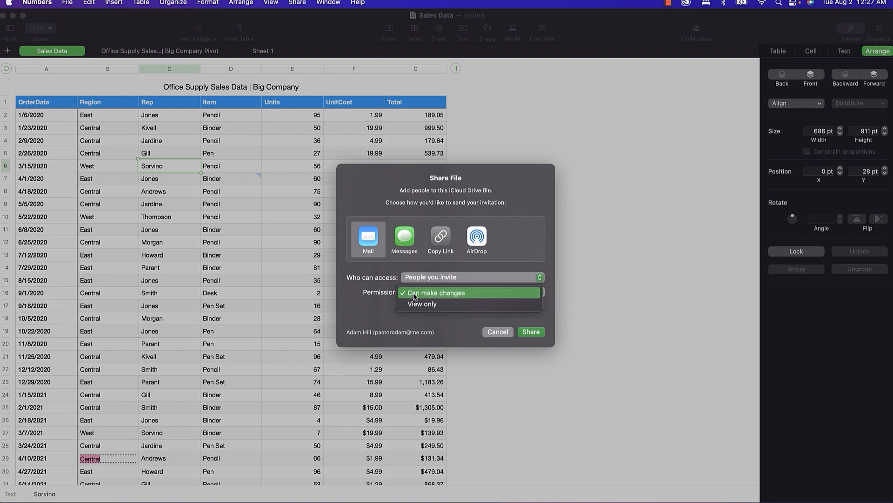
{"action": "left_click", "coordinate": [419, 292]}
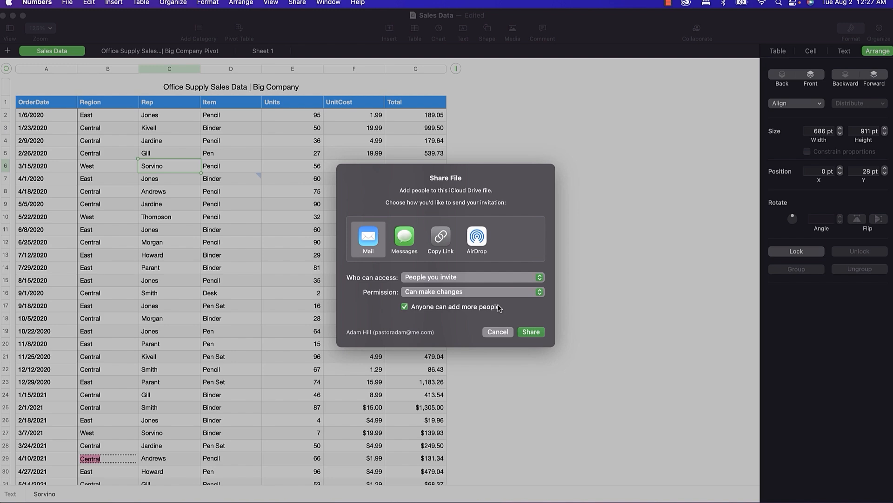
{"action": "left_click", "coordinate": [497, 332]}
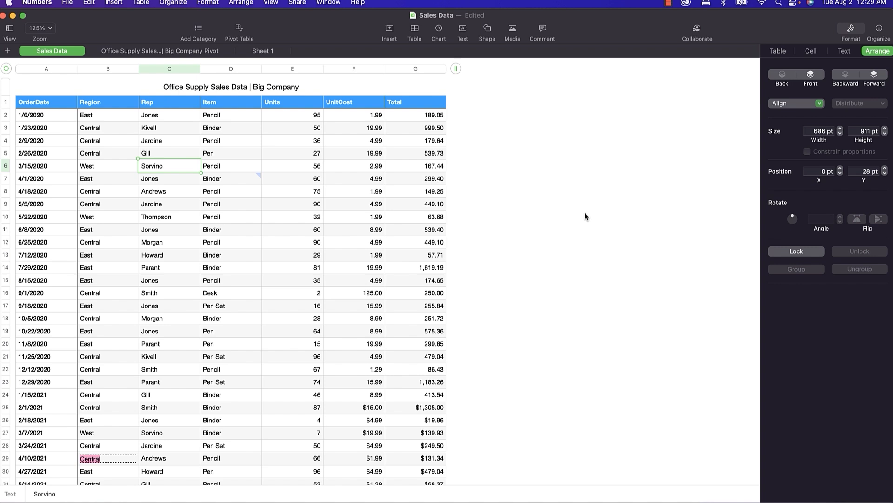
{"action": "key", "text": "super+Tab"}
{"action": "key", "text": "super+Tab"}
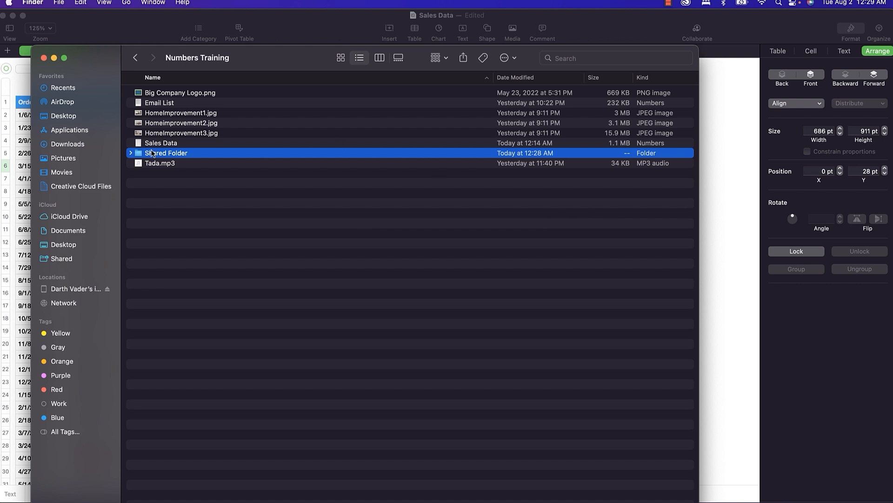
{"action": "right_click", "coordinate": [139, 156]}
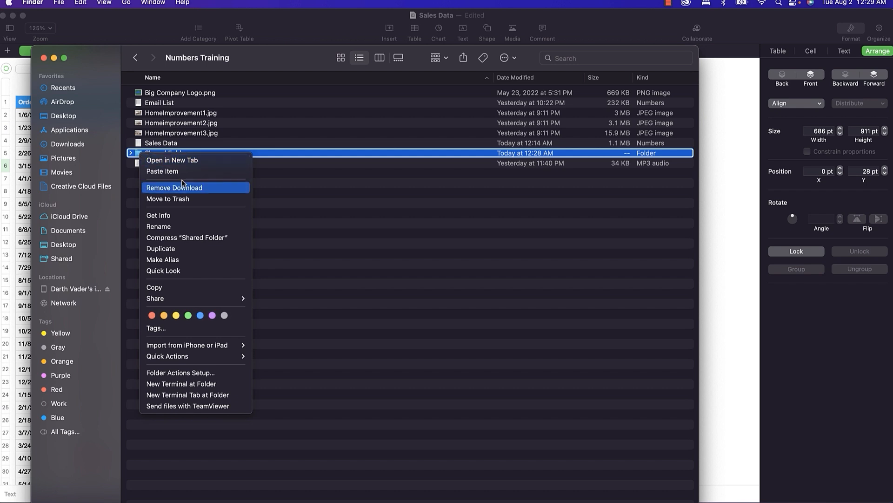
{"action": "mouse_move", "coordinate": [231, 299]}
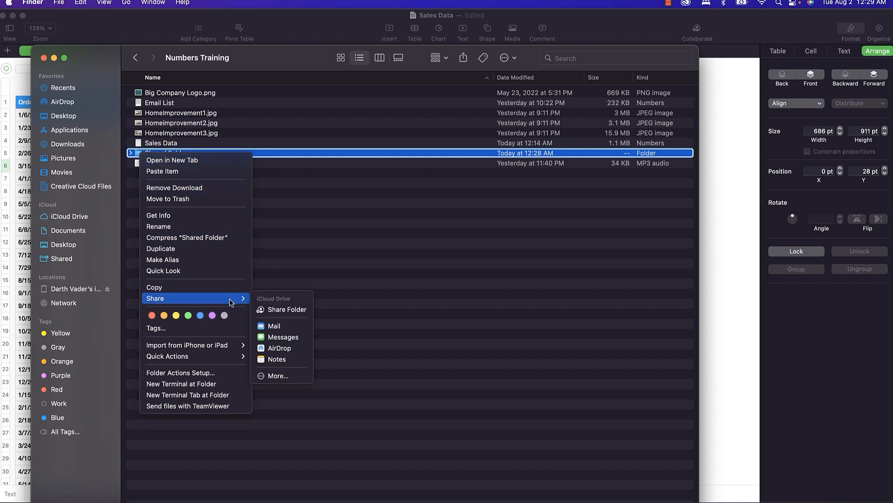
{"action": "left_click", "coordinate": [283, 311]}
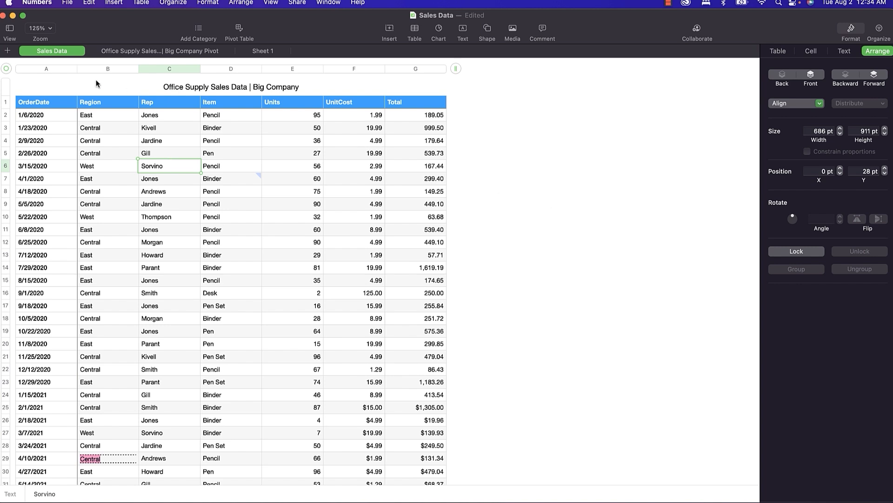
Open the Excel List file via File > Open, close it, then show the Big Company Pivot sheet.
{"action": "left_click", "coordinate": [68, 4]}
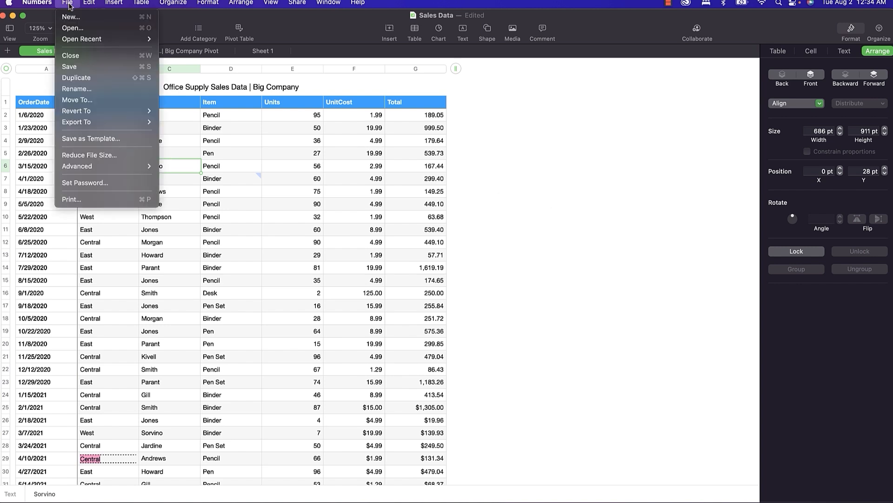
{"action": "left_click", "coordinate": [77, 29]}
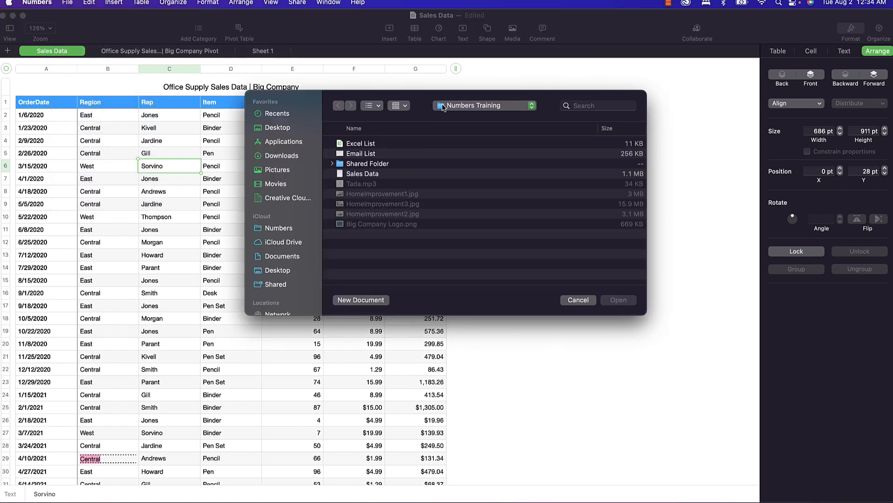
{"action": "left_click", "coordinate": [361, 145]}
{"action": "left_click", "coordinate": [624, 301]}
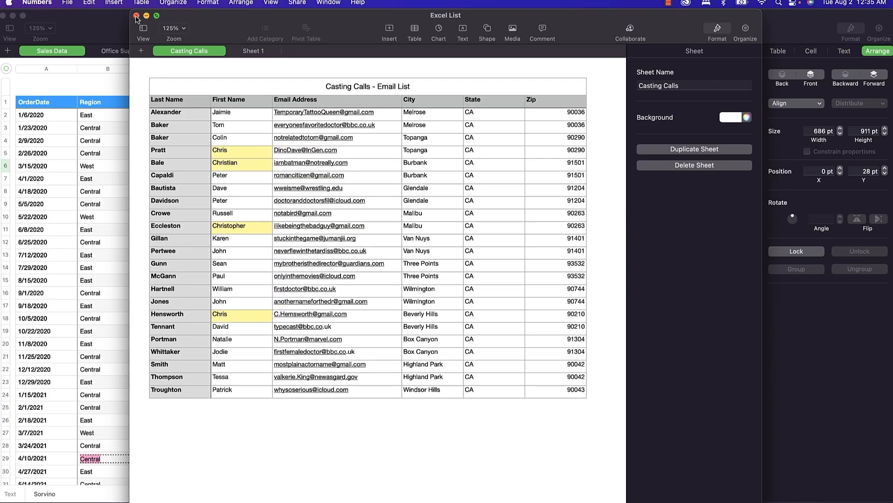
{"action": "left_click", "coordinate": [137, 16]}
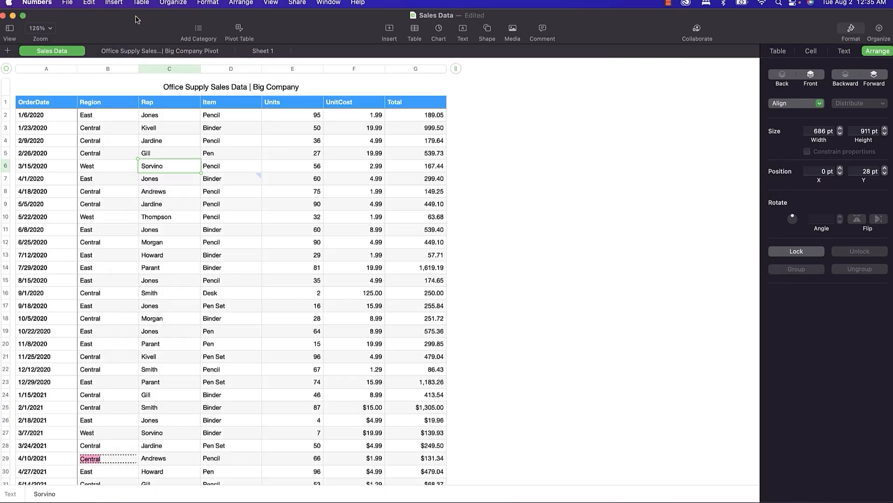
{"action": "left_click", "coordinate": [142, 52]}
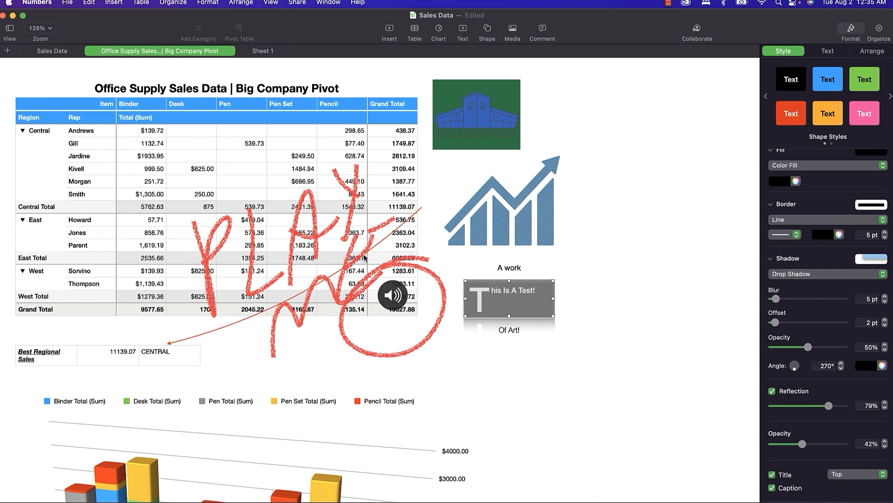
Use Reduce File Size to save a reduced copy named Sales Data2.
{"action": "left_click", "coordinate": [66, 5]}
{"action": "left_click", "coordinate": [112, 156]}
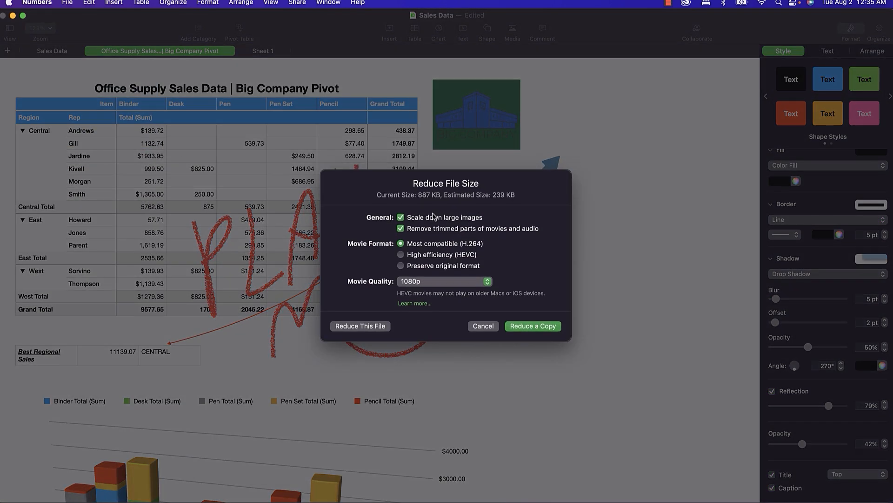
{"action": "left_click", "coordinate": [528, 327]}
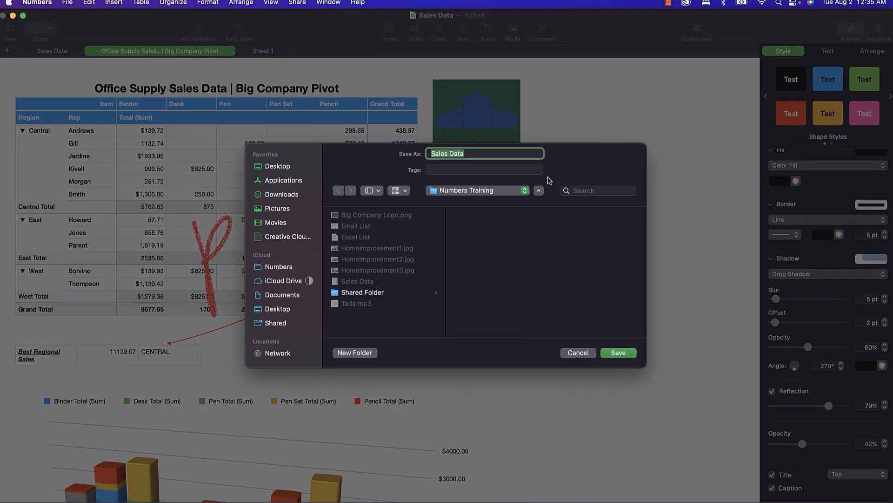
{"action": "key", "text": "Right"}
{"action": "type", "text": "2"}
{"action": "left_click", "coordinate": [618, 353]}
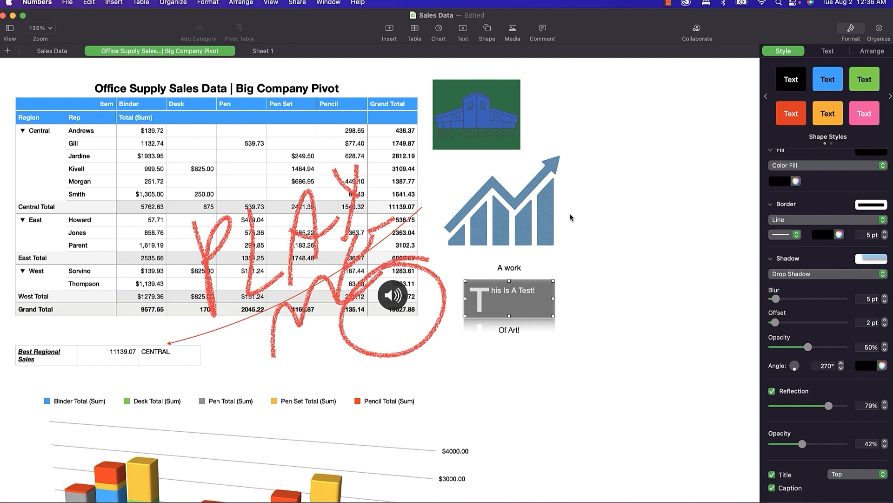
{"action": "left_click", "coordinate": [68, 4]}
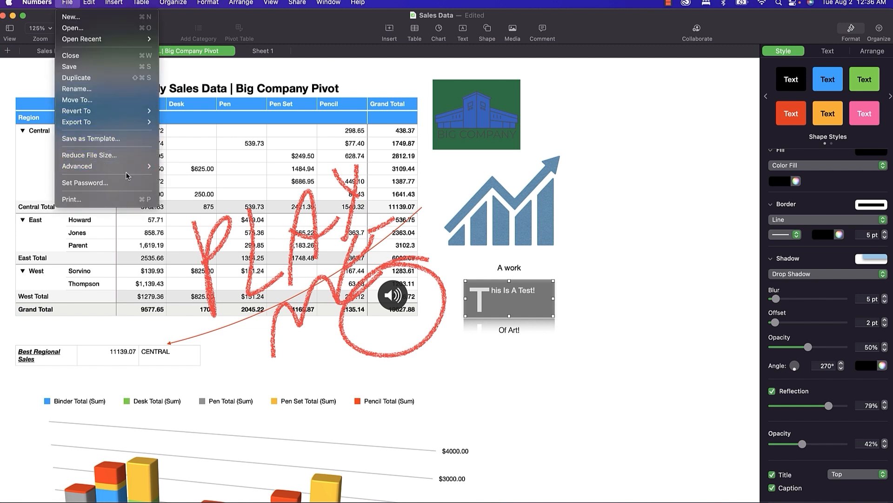
{"action": "mouse_move", "coordinate": [128, 167]}
{"action": "mouse_move", "coordinate": [178, 166]}
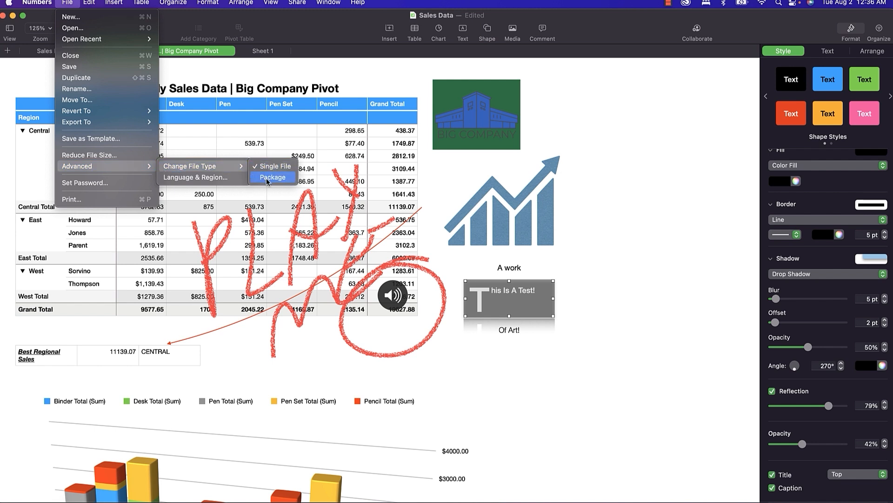
{"action": "left_click", "coordinate": [338, 78]}
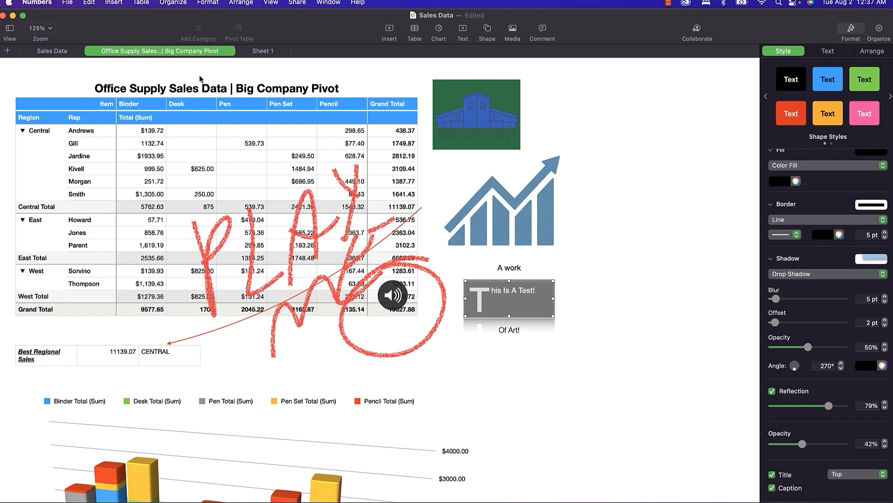
{"action": "left_click", "coordinate": [67, 5]}
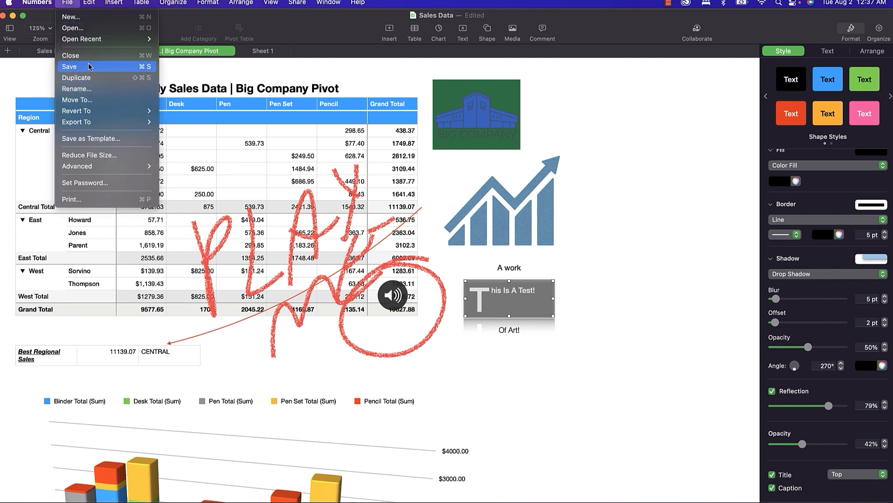
{"action": "mouse_move", "coordinate": [95, 114]}
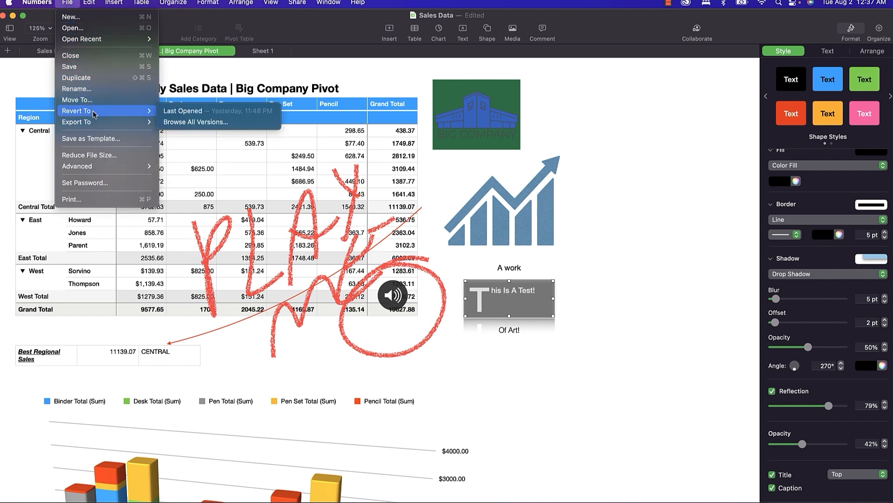
{"action": "left_click", "coordinate": [177, 122]}
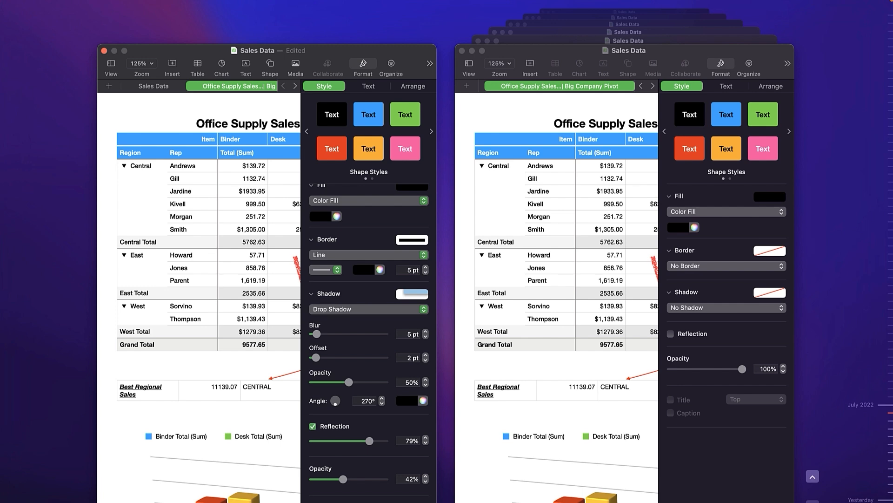
{"action": "left_click", "coordinate": [892, 448]}
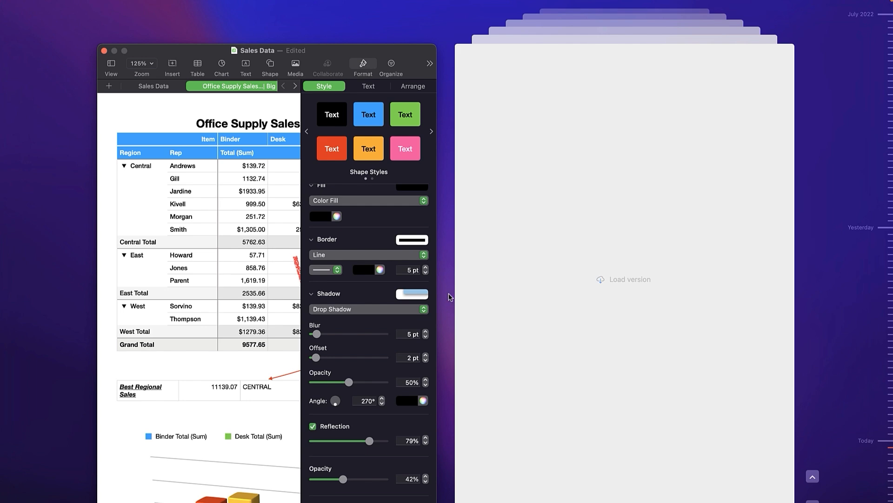
{"action": "left_click", "coordinate": [466, 371]}
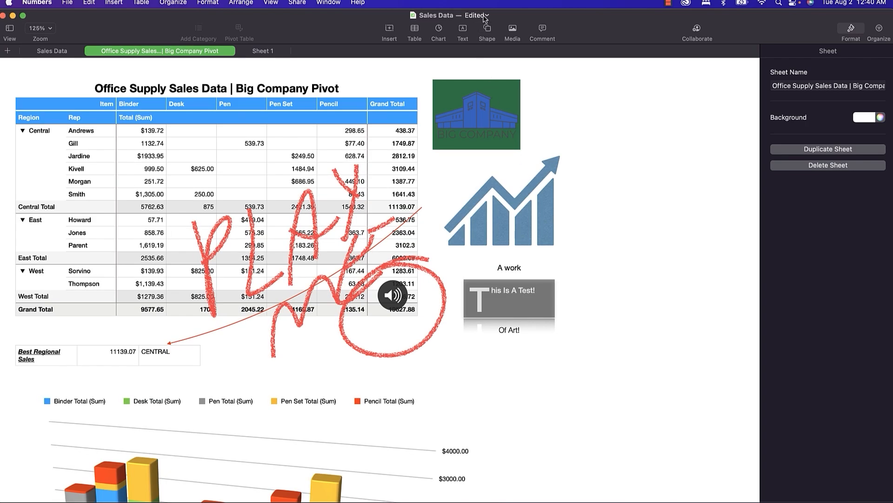
{"action": "left_click", "coordinate": [485, 17]}
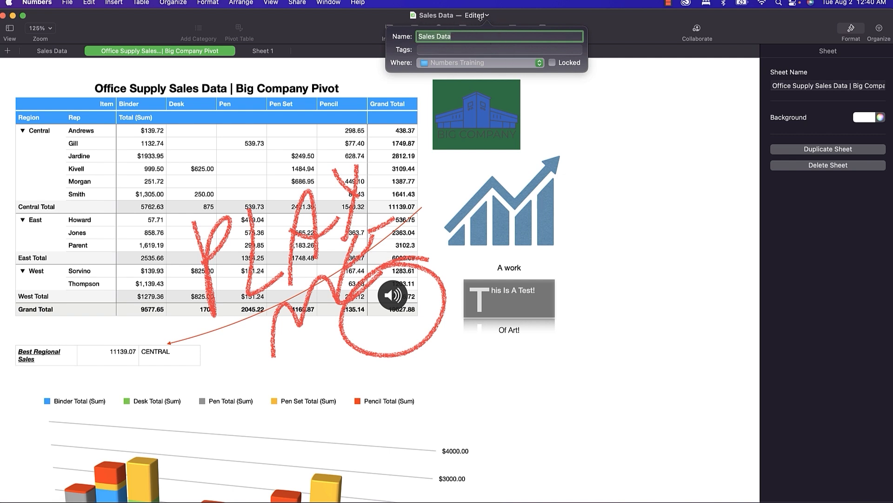
{"action": "left_click", "coordinate": [531, 63]}
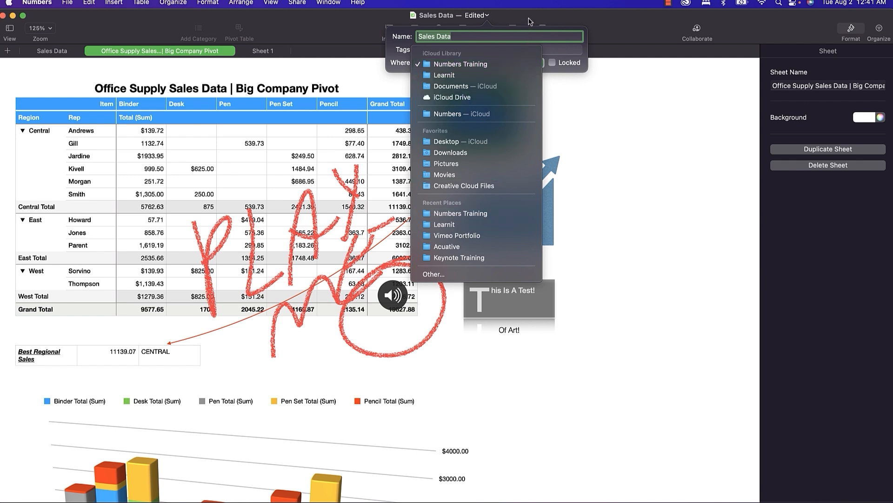
{"action": "left_click", "coordinate": [554, 64]}
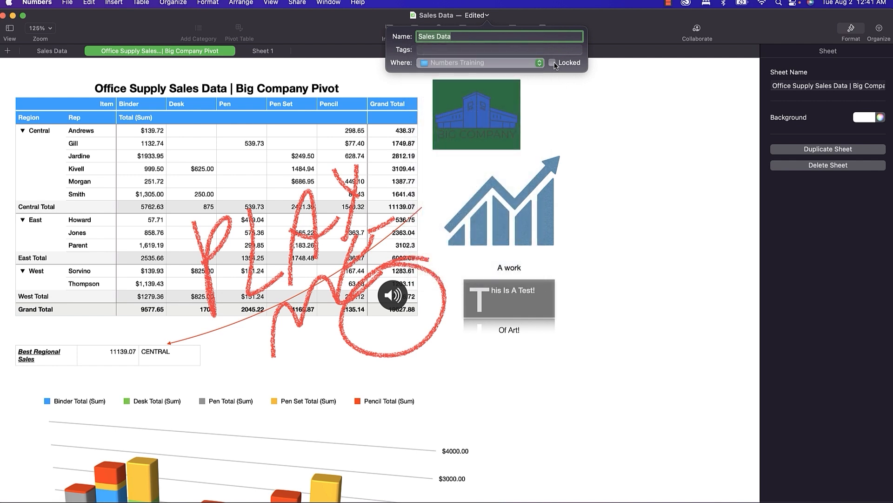
{"action": "left_click", "coordinate": [553, 63]}
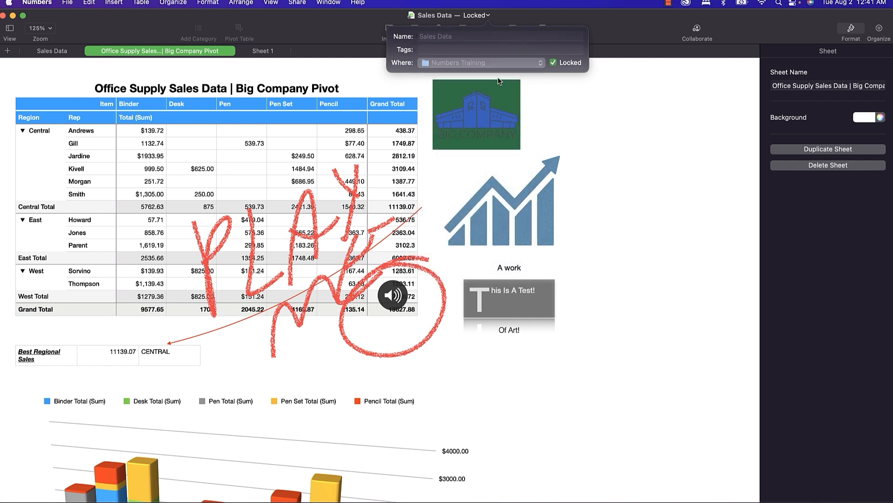
{"action": "left_click", "coordinate": [553, 63]}
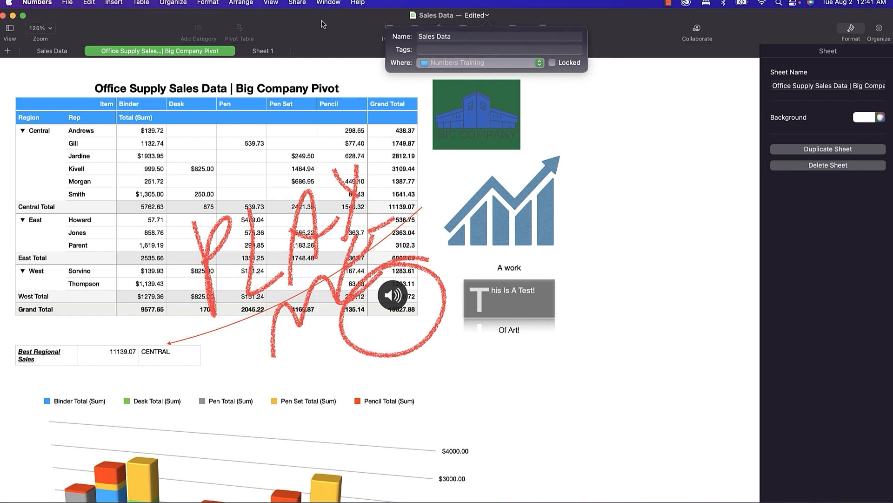
{"action": "left_click", "coordinate": [319, 21]}
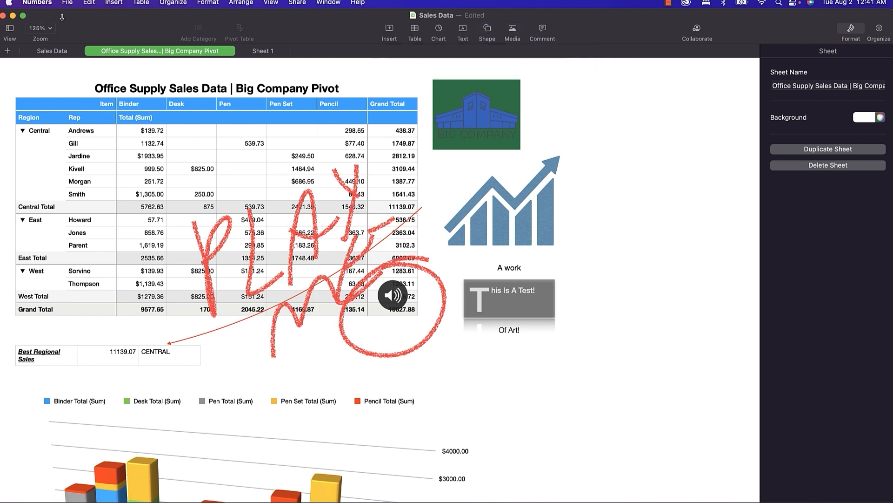
{"action": "left_click", "coordinate": [66, 4]}
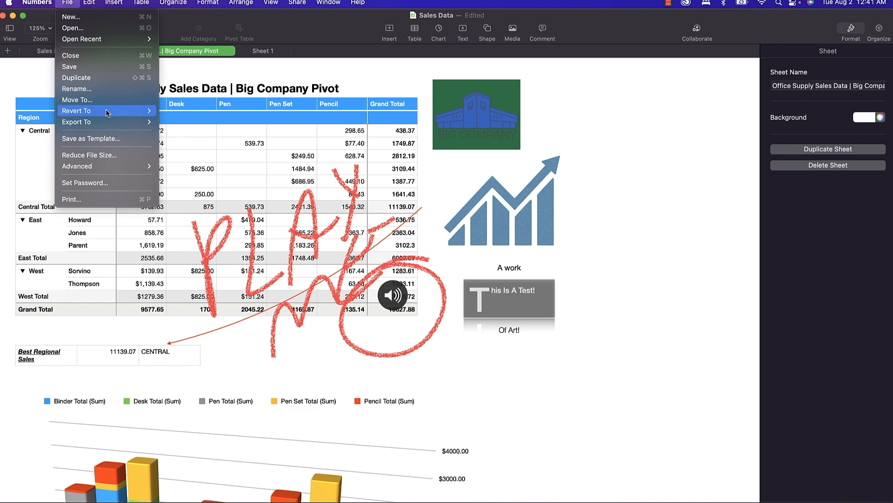
{"action": "left_click", "coordinate": [109, 186]}
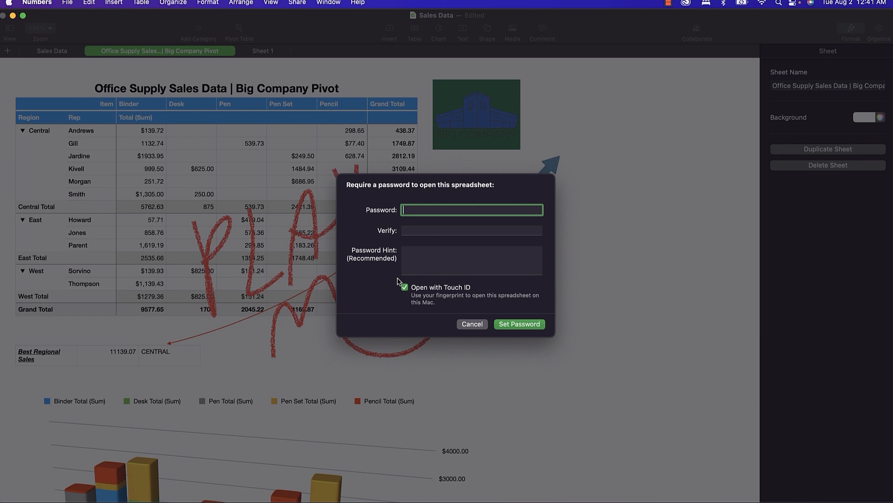
{"action": "left_click", "coordinate": [468, 324]}
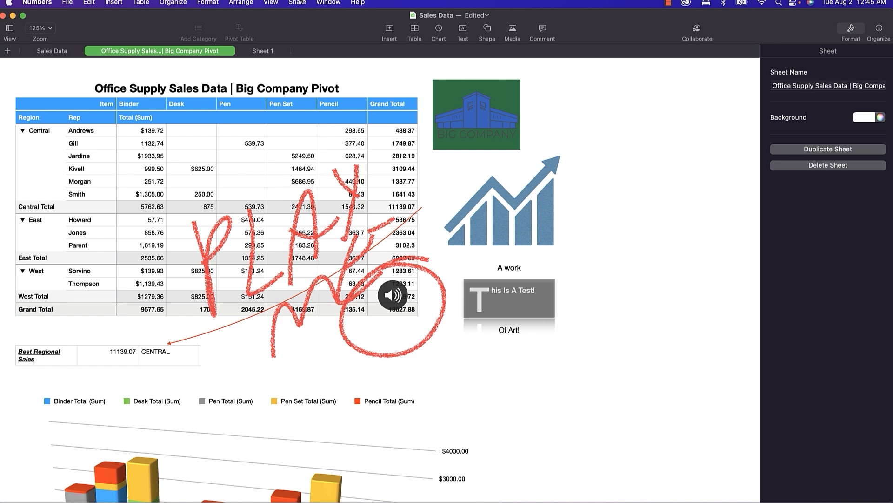
Look through the Edit and File menus, then dismiss them without choosing any command.
{"action": "left_click", "coordinate": [96, 3]}
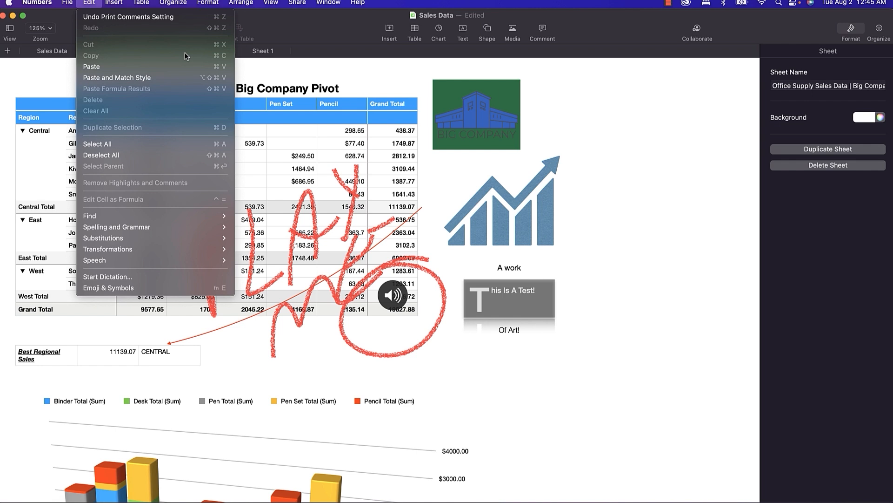
{"action": "mouse_move", "coordinate": [68, 4]}
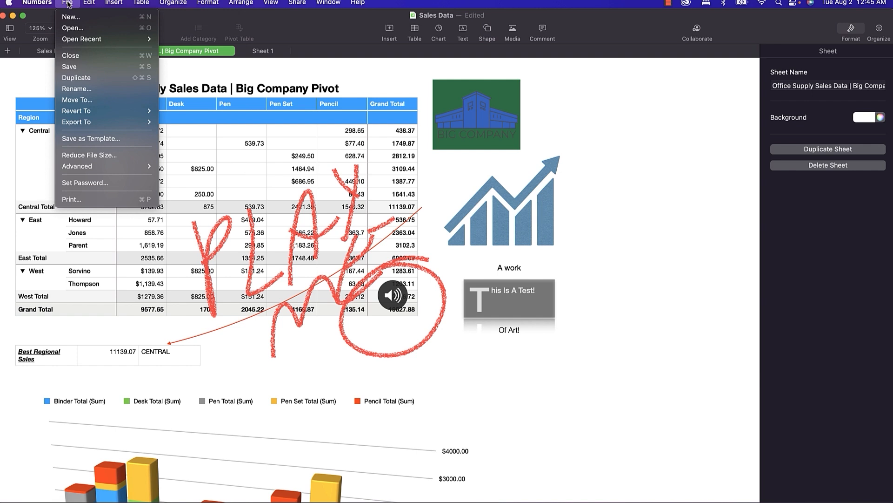
{"action": "left_click", "coordinate": [291, 79]}
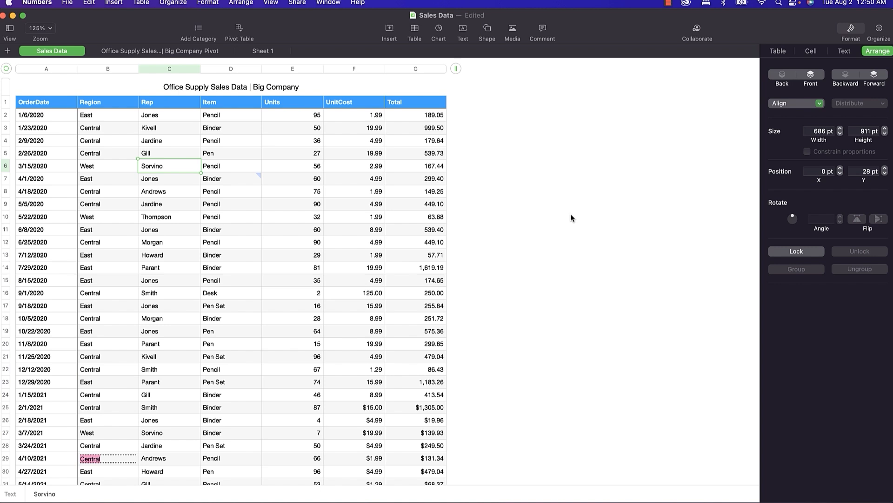
View the Keyboard Shortcuts help with General expanded, then follow the keyboard shortcut symbols link.
{"action": "left_click", "coordinate": [359, 4]}
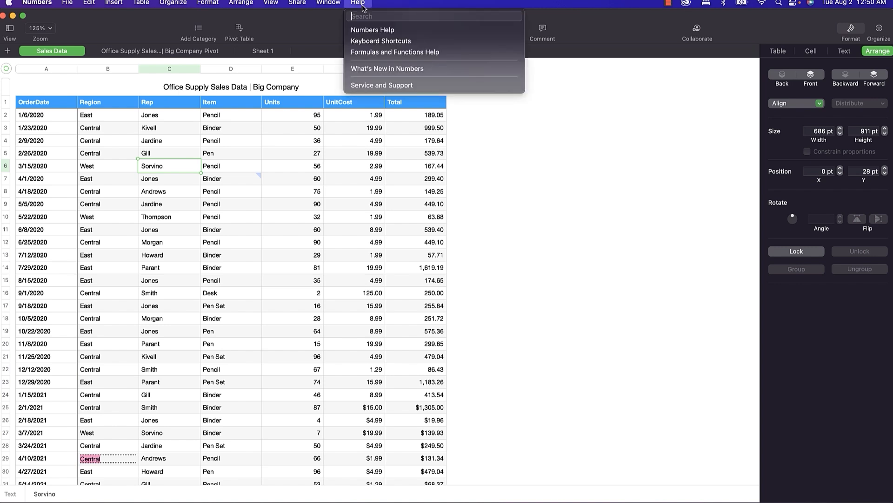
{"action": "left_click", "coordinate": [375, 43]}
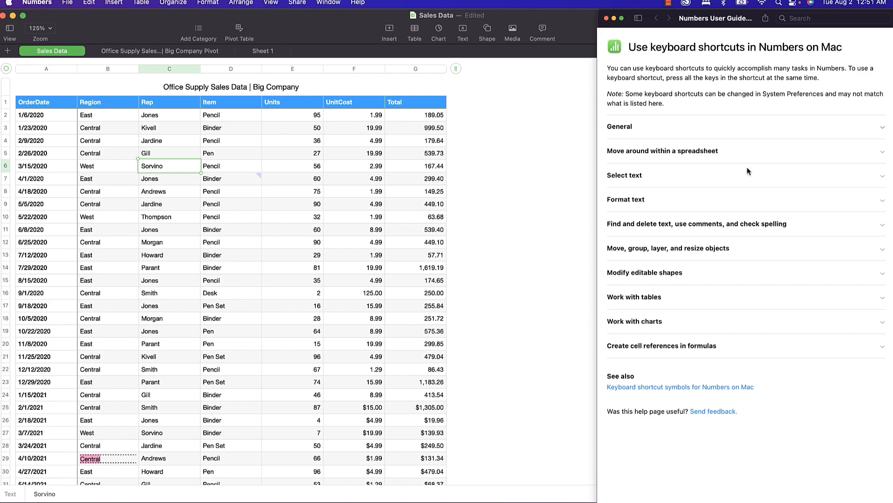
{"action": "left_click", "coordinate": [643, 124]}
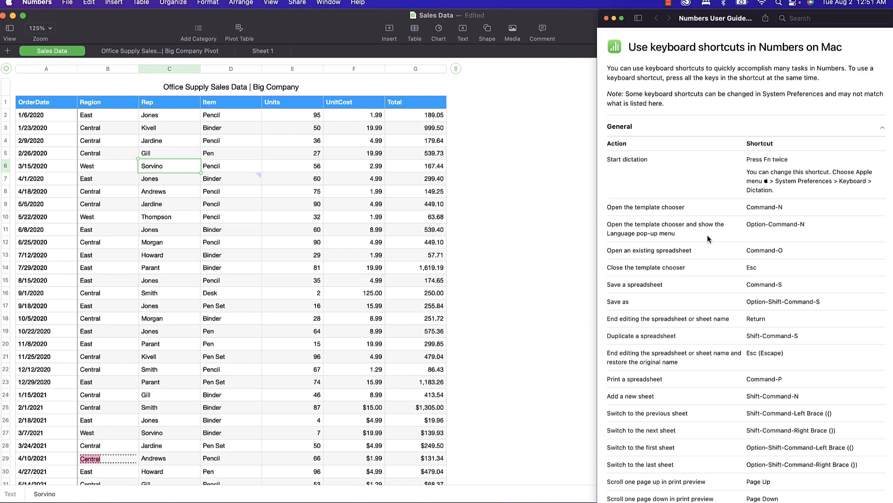
{"action": "scroll", "coordinate": [708, 238], "scroll_direction": "down", "scroll_amount": 15}
{"action": "scroll", "coordinate": [707, 238], "scroll_direction": "up", "scroll_amount": 1}
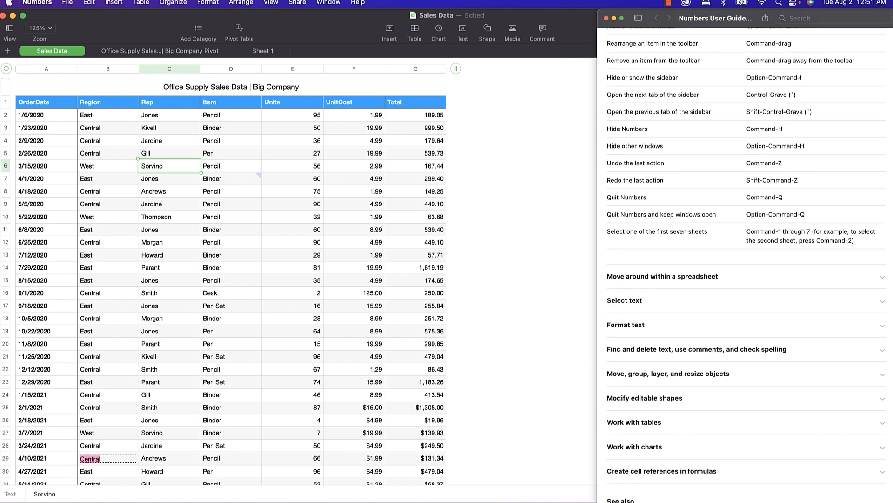
{"action": "left_click", "coordinate": [676, 502]}
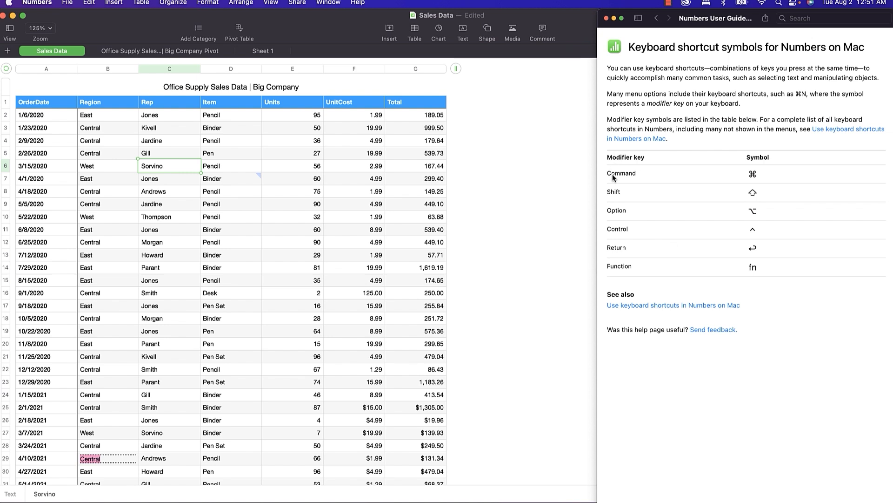